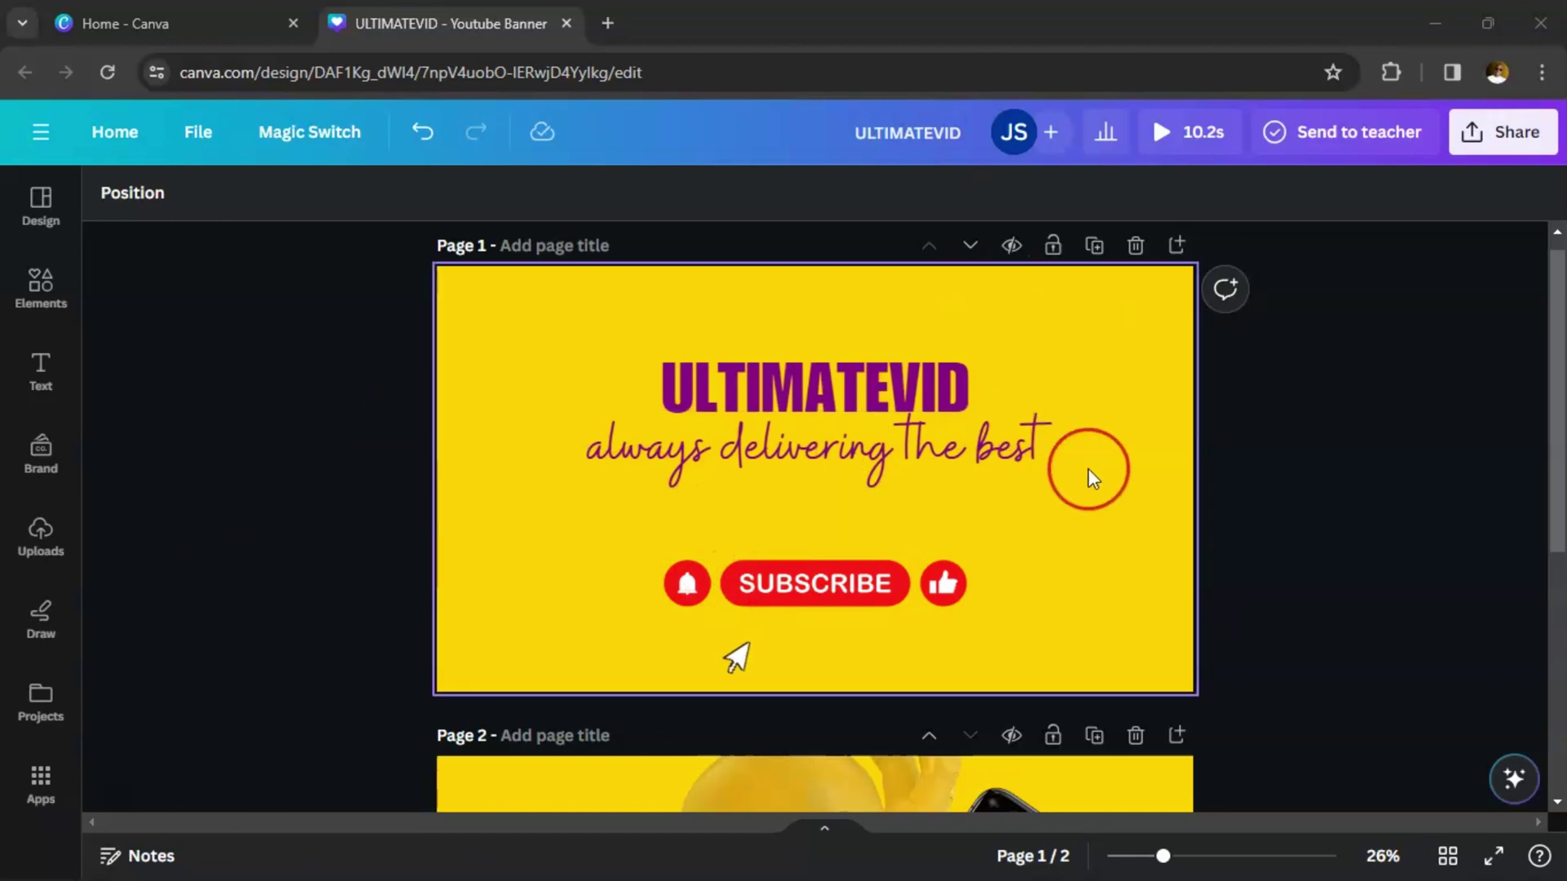
# Step: Look over both pages of the banner design, from the channel title page to the social media contact page
pyautogui.scroll(-4, 1144, 520)
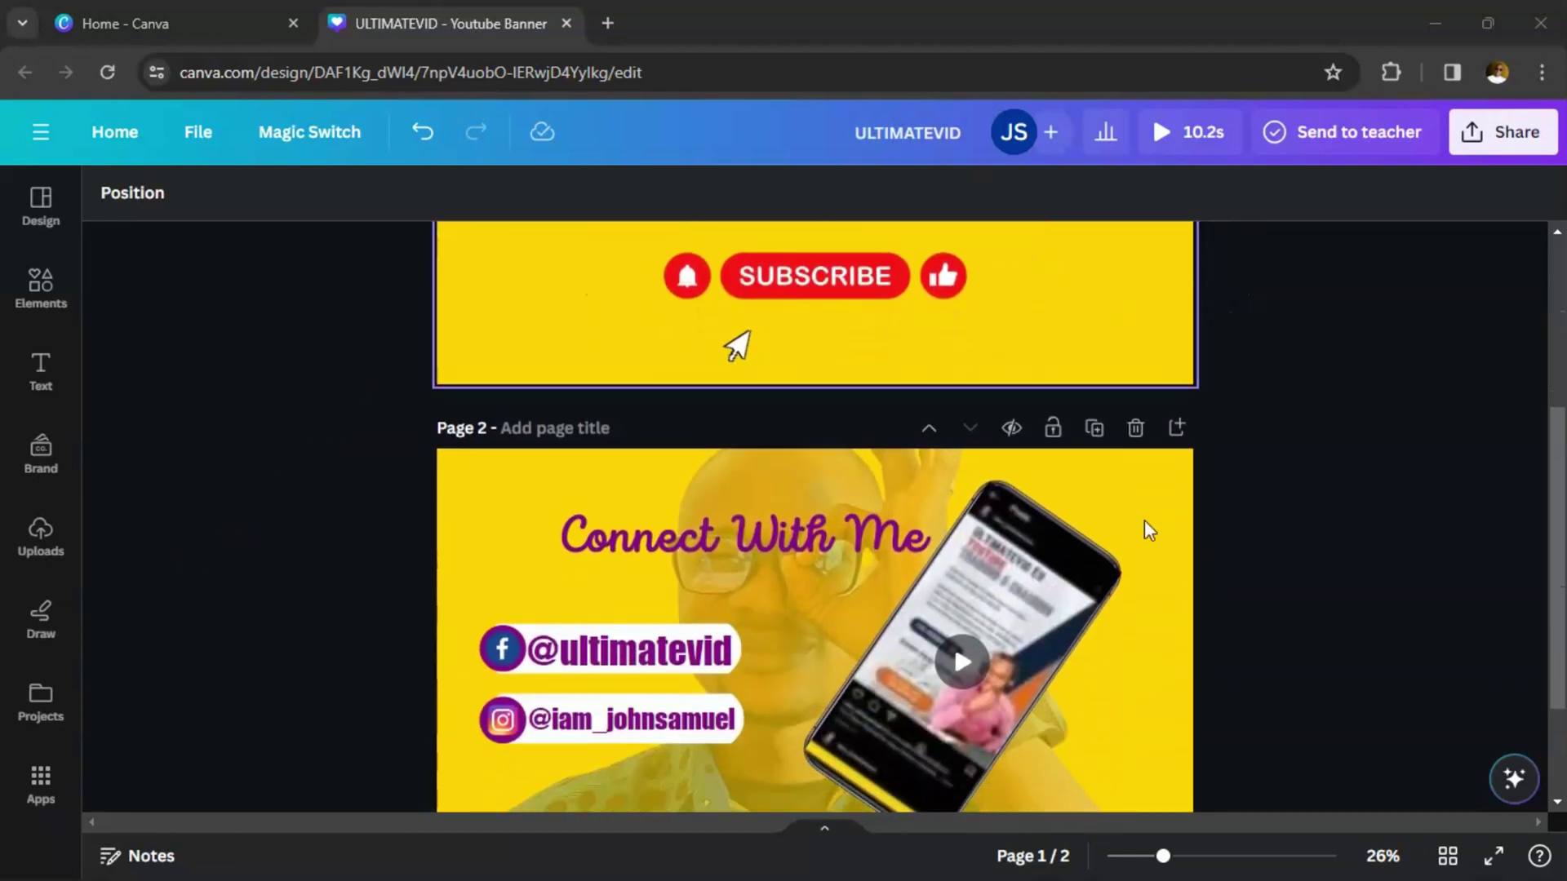
pyautogui.scroll(-2, 1143, 521)
pyautogui.scroll(6, 1143, 521)
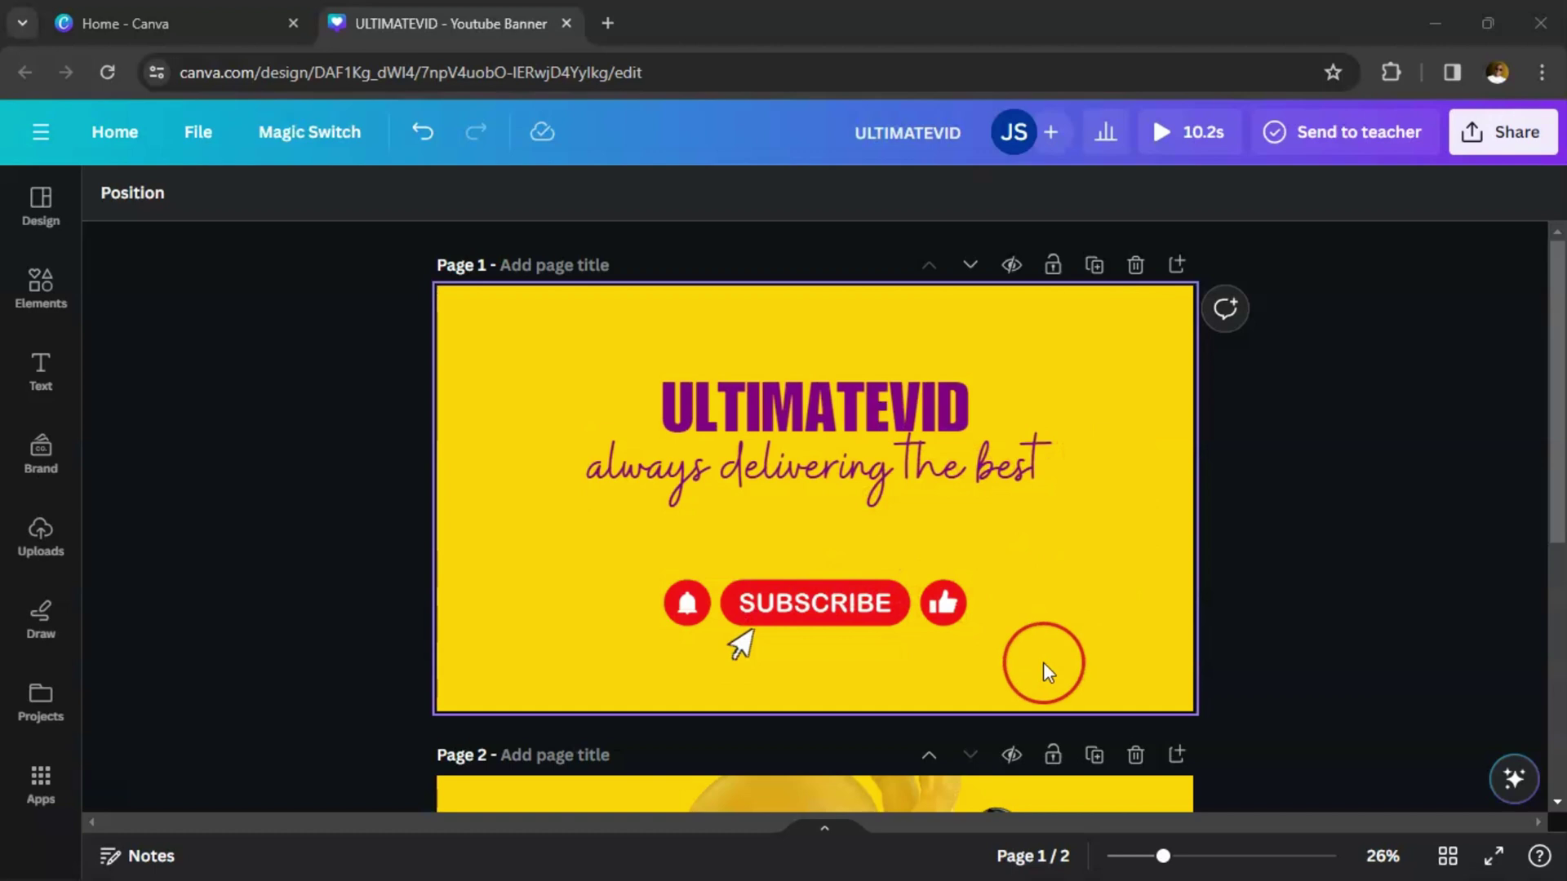
pyautogui.scroll(-5, 1079, 640)
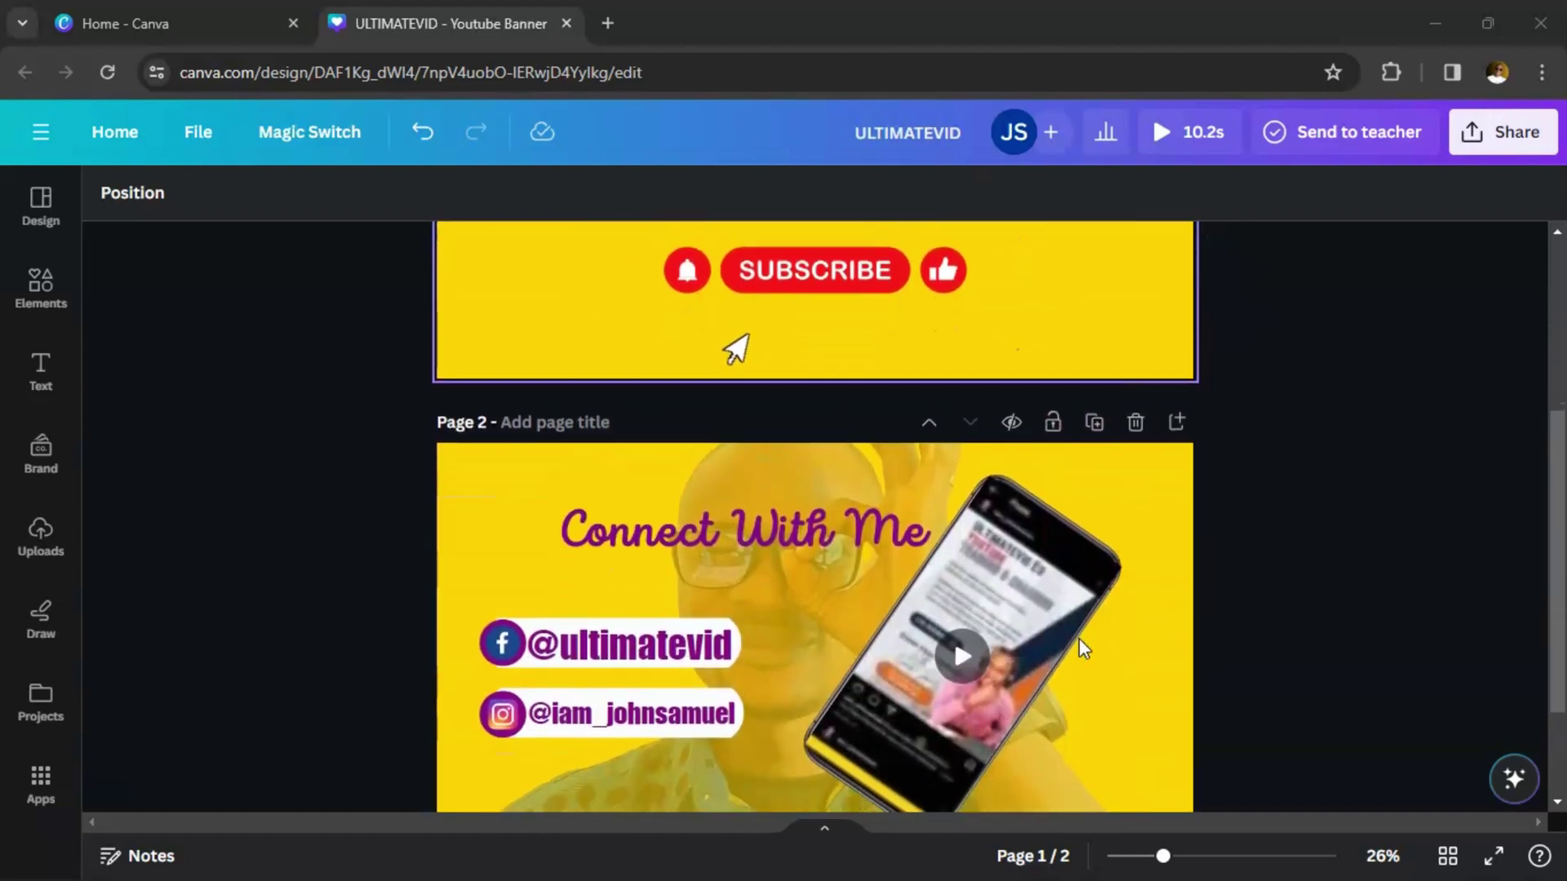
pyautogui.scroll(-2, 1079, 649)
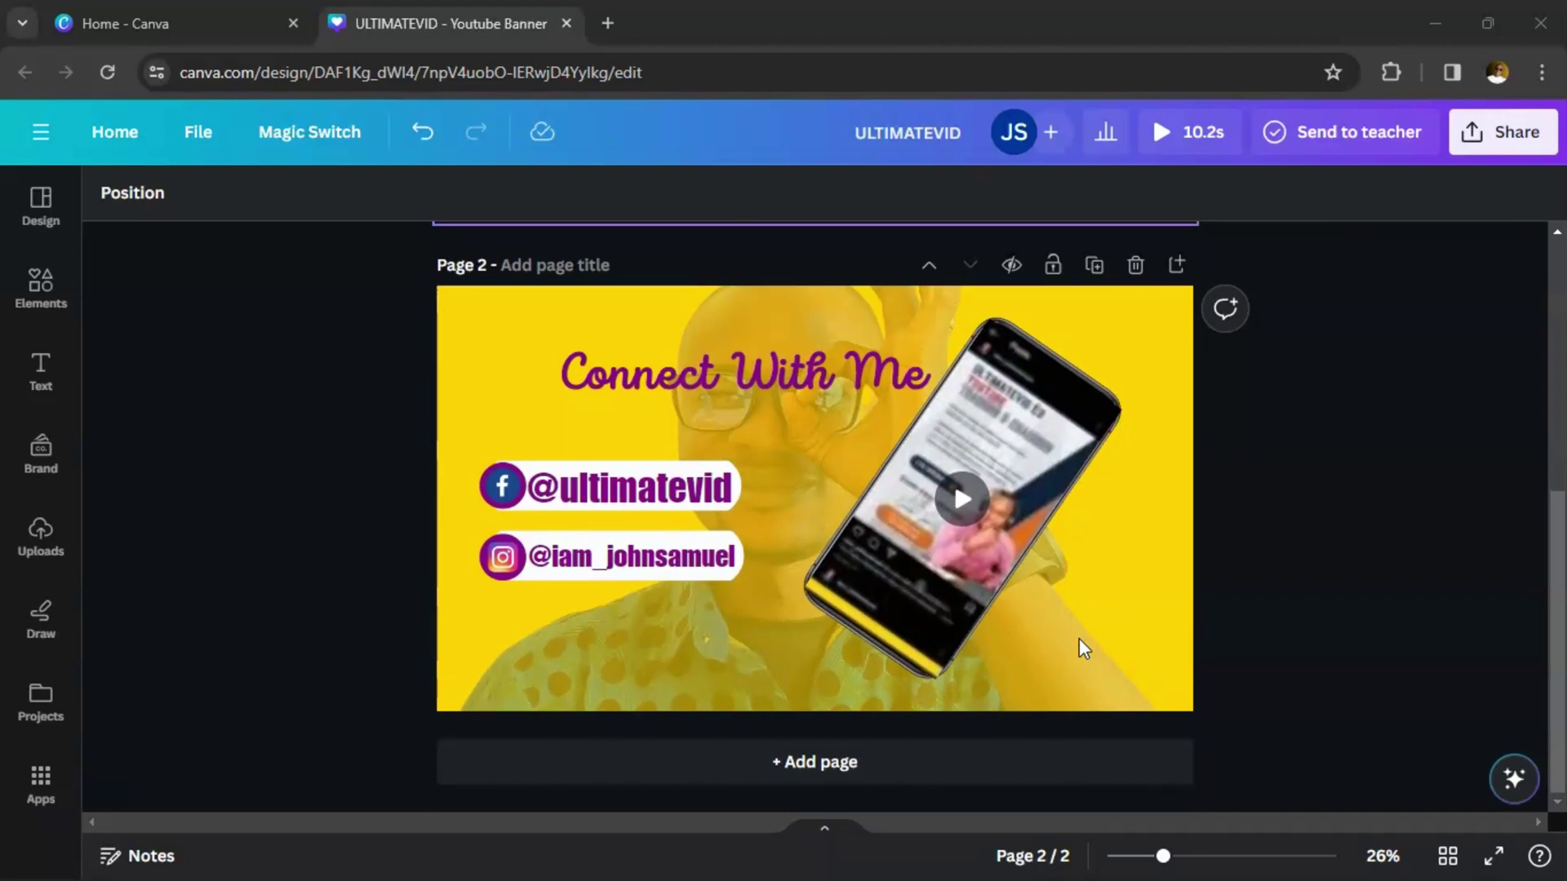
pyautogui.scroll(7, 1082, 647)
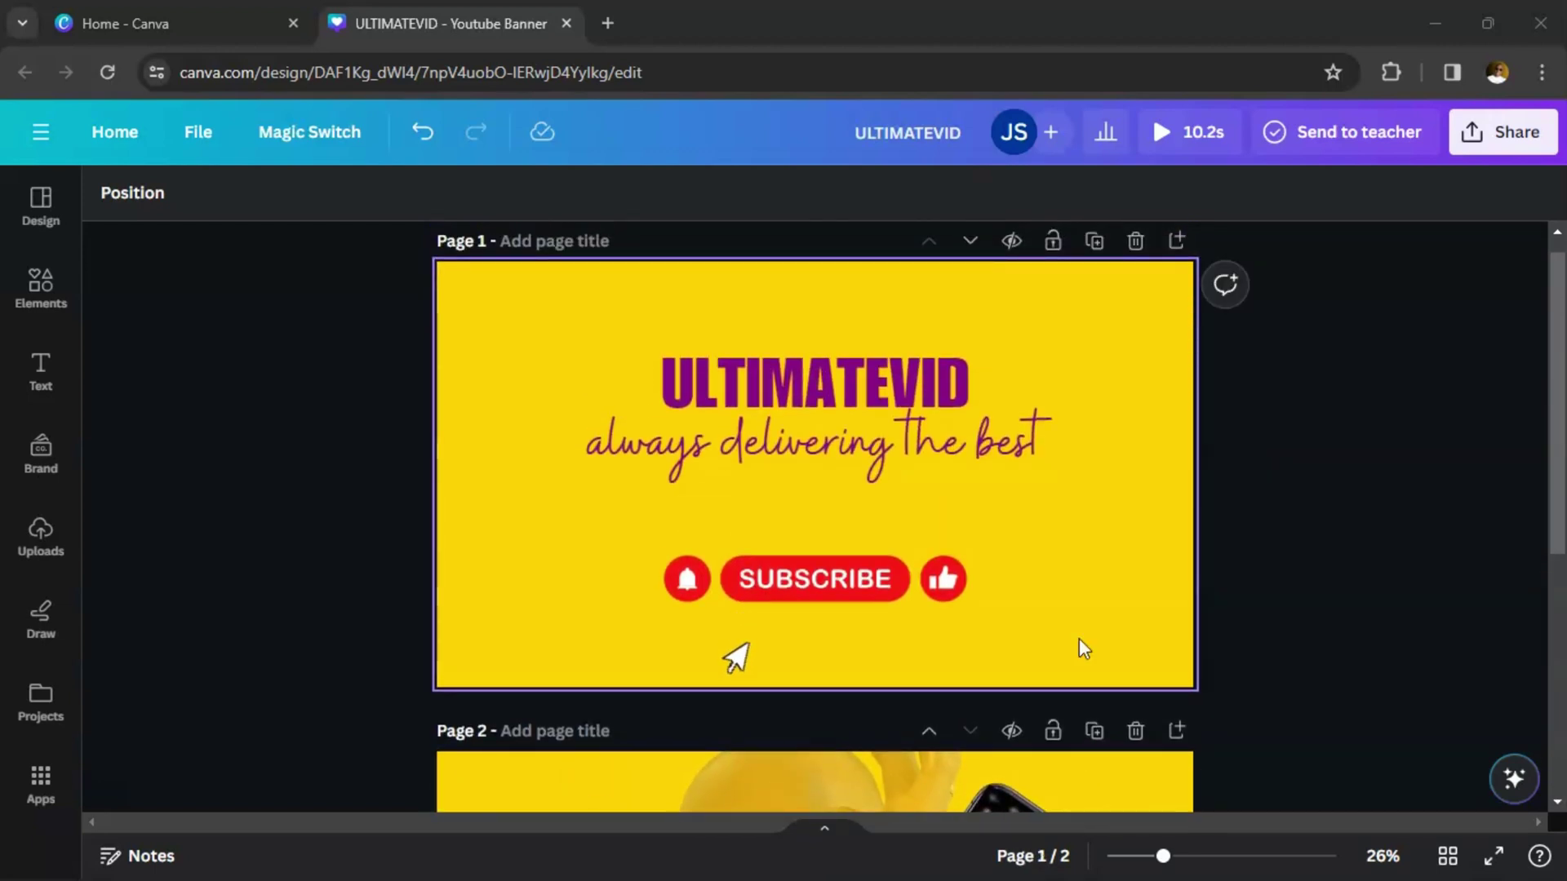
pyautogui.scroll(1, 1080, 648)
pyautogui.click(786, 499)
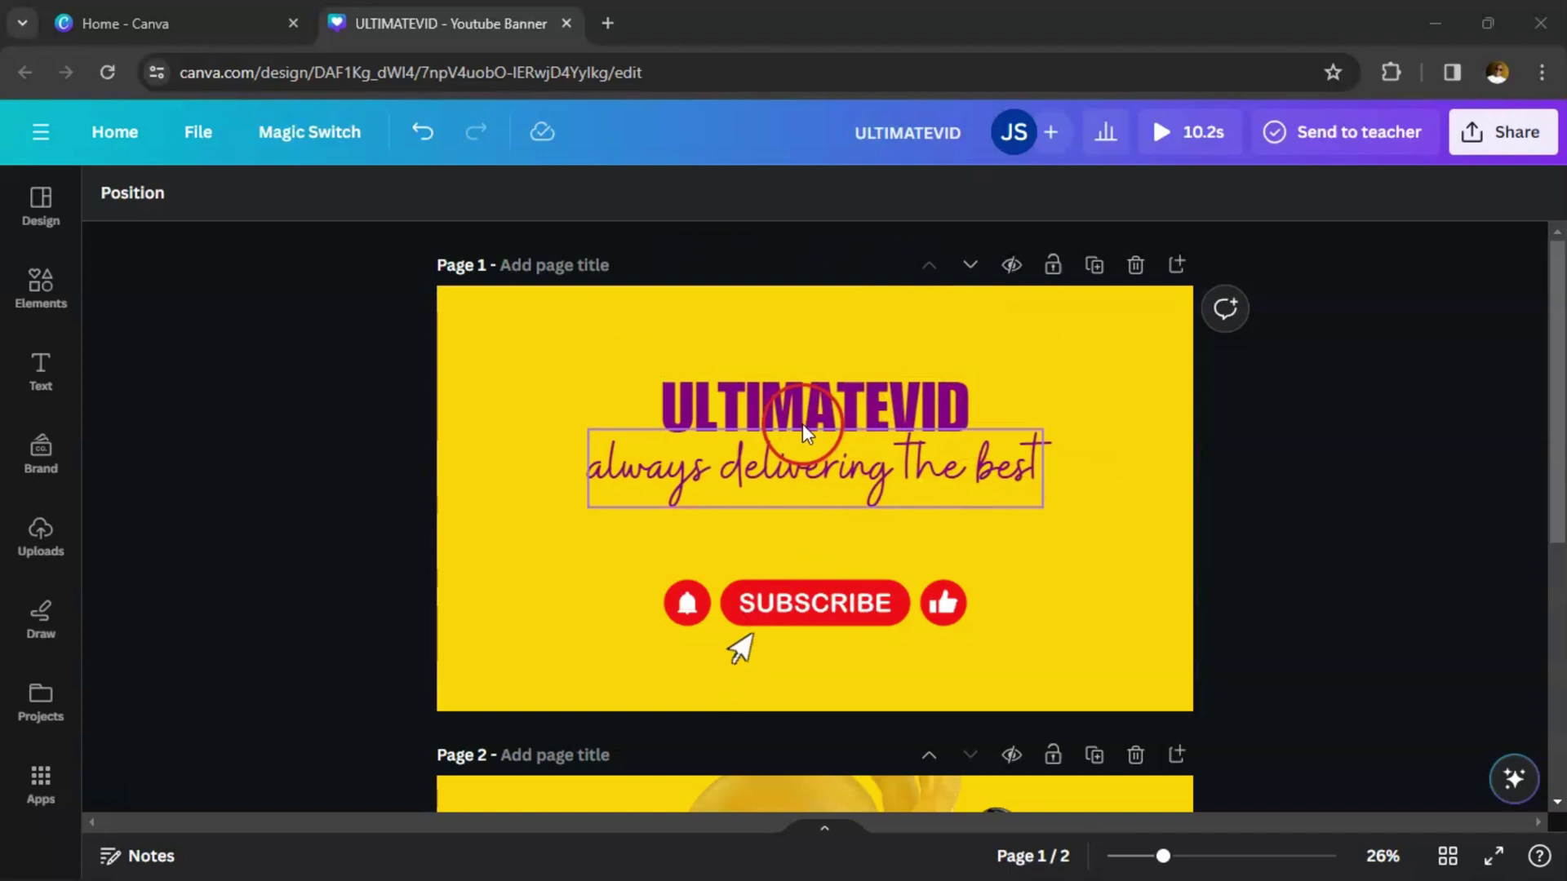
pyautogui.click(534, 389)
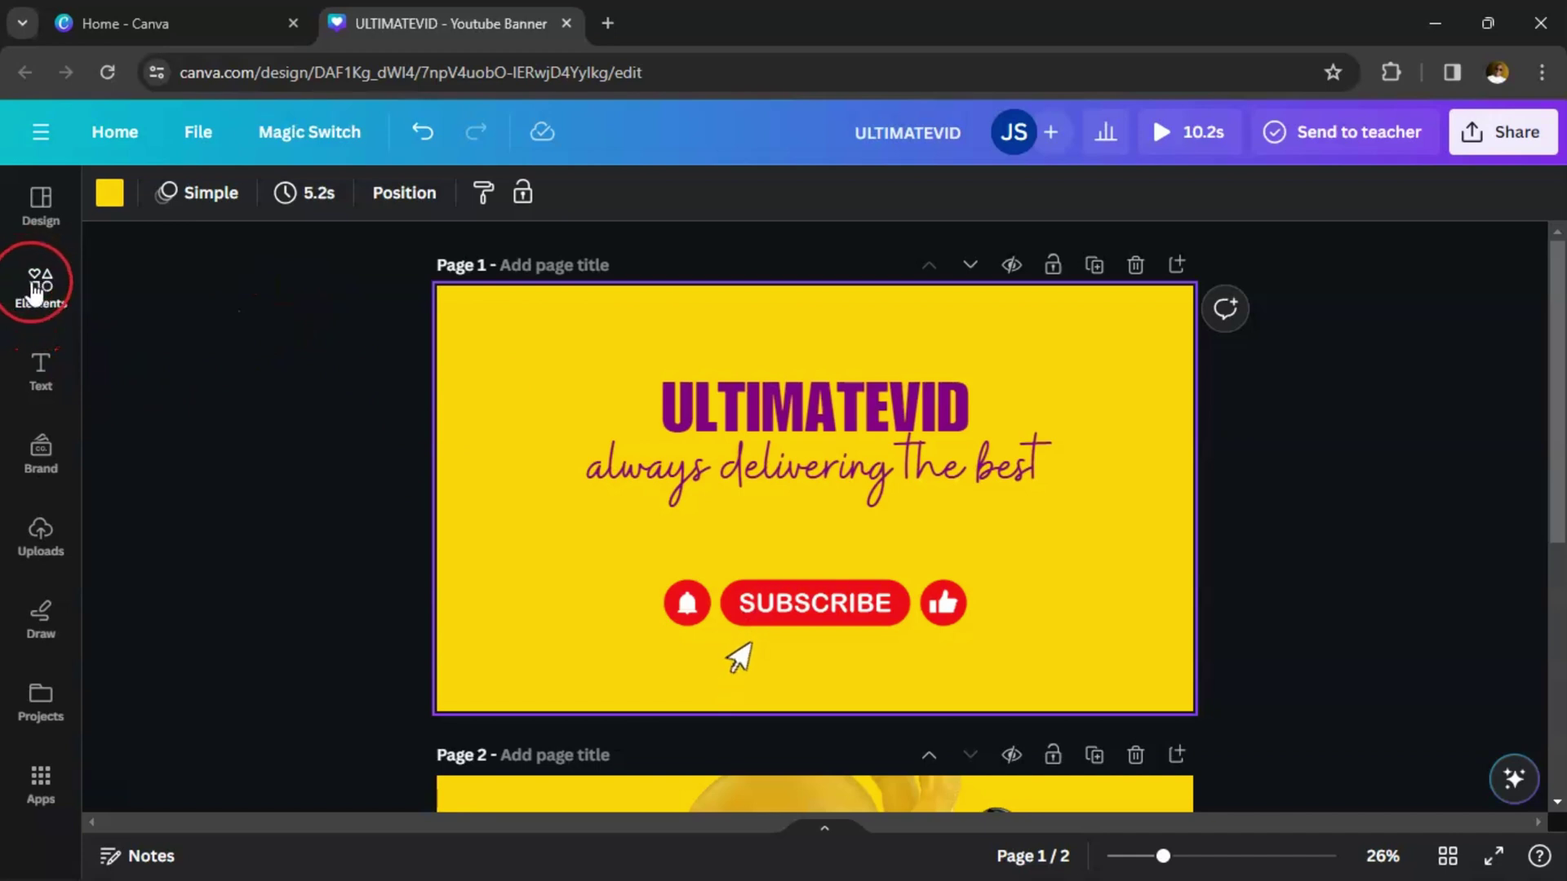
# Step: Search the elements for "corner", browse all matching graphics, and add the light blue corner bracket to page 1
pyautogui.click(36, 294)
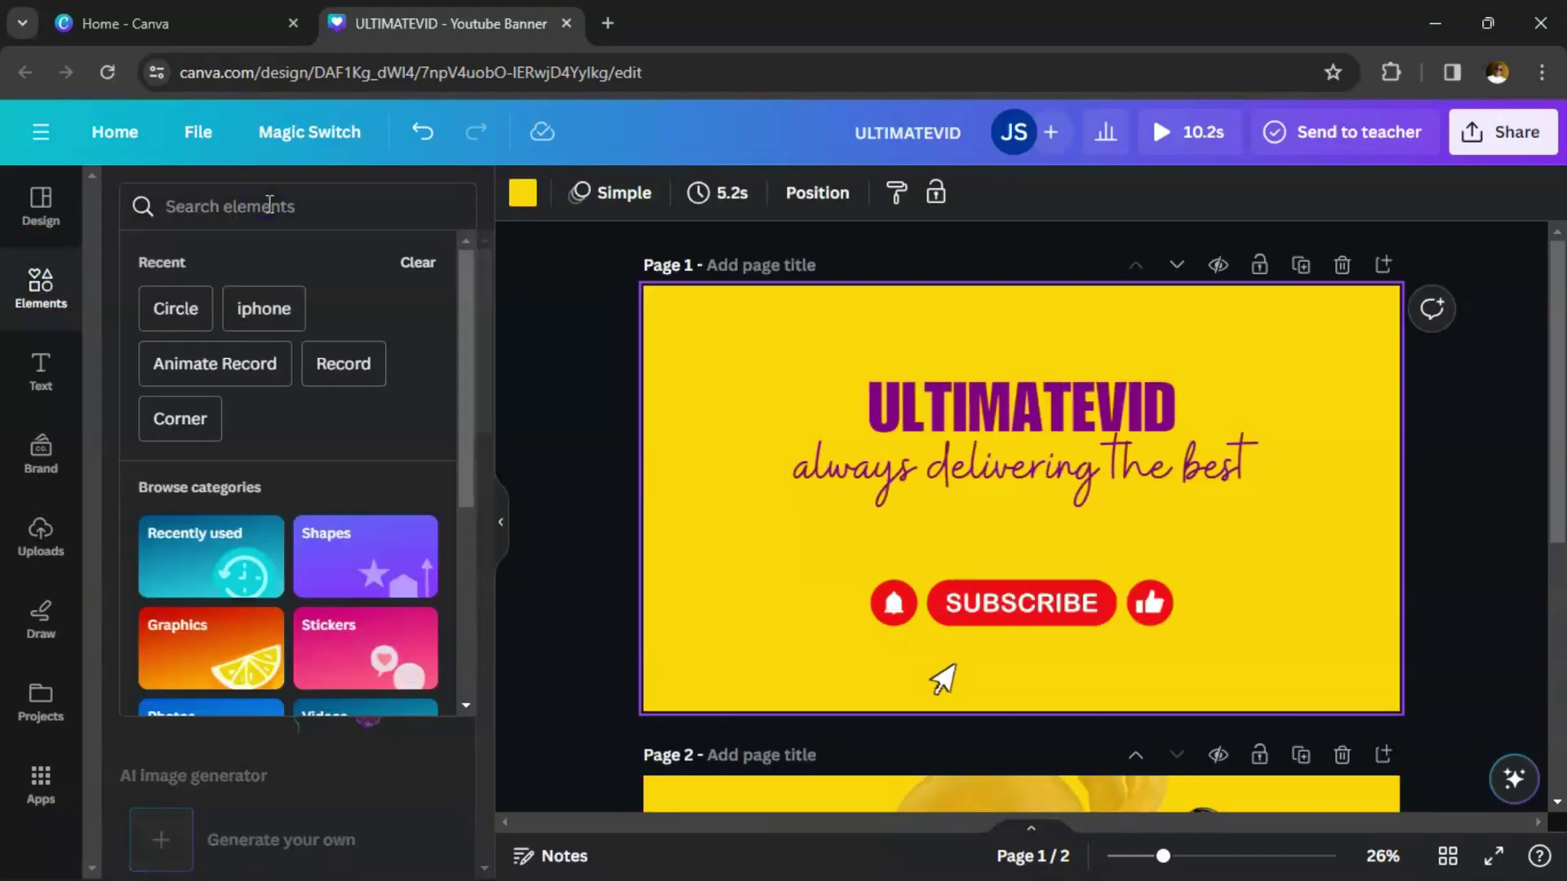
pyautogui.click(269, 205)
pyautogui.write('co')
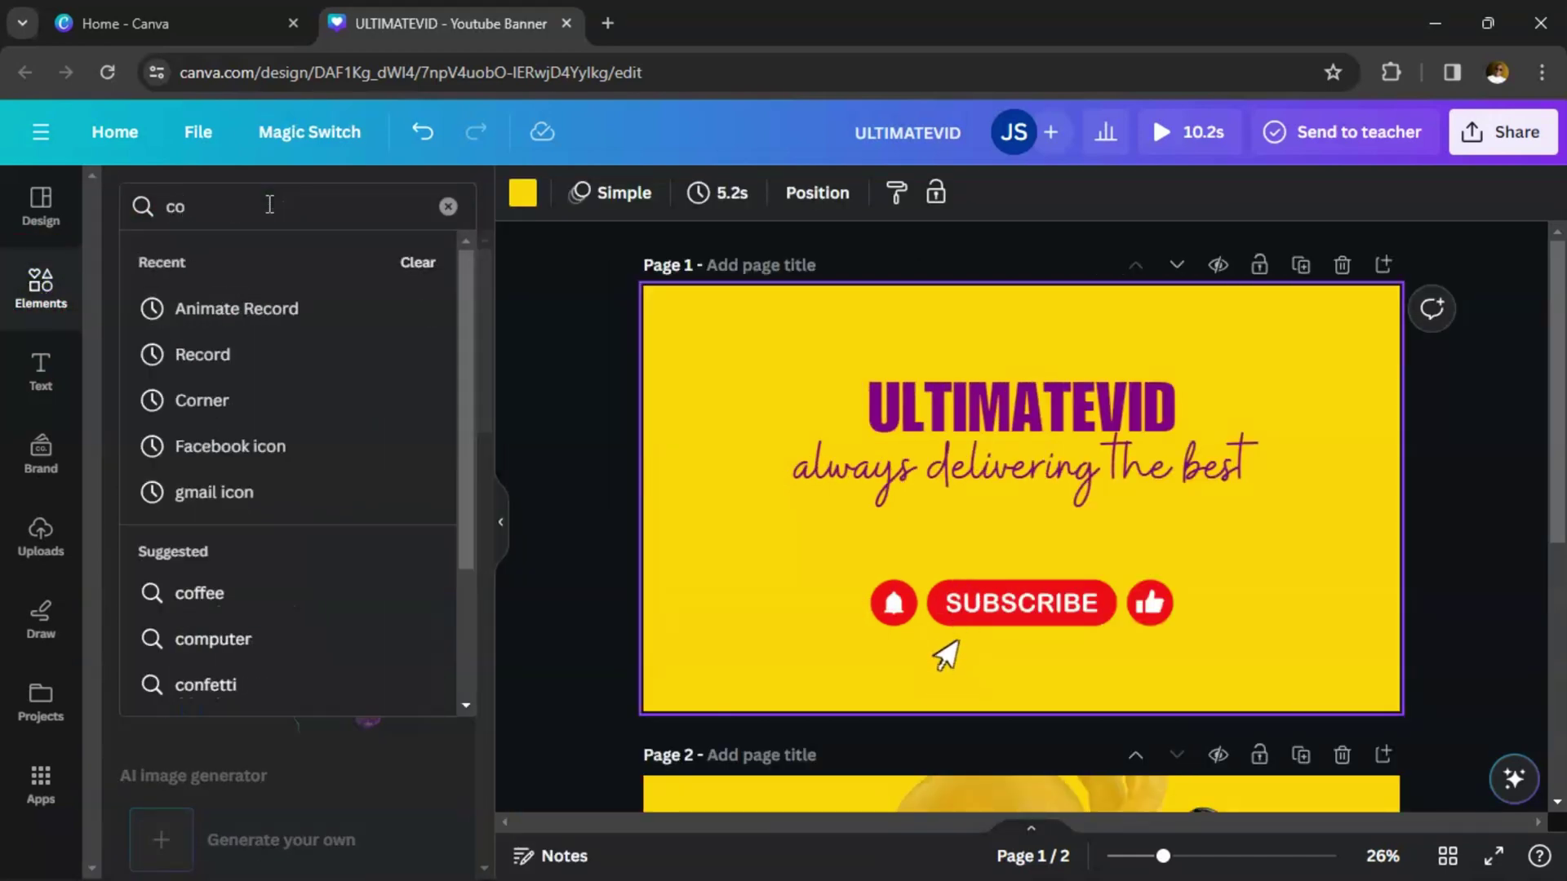
pyautogui.write('rner')
pyautogui.press('Return')
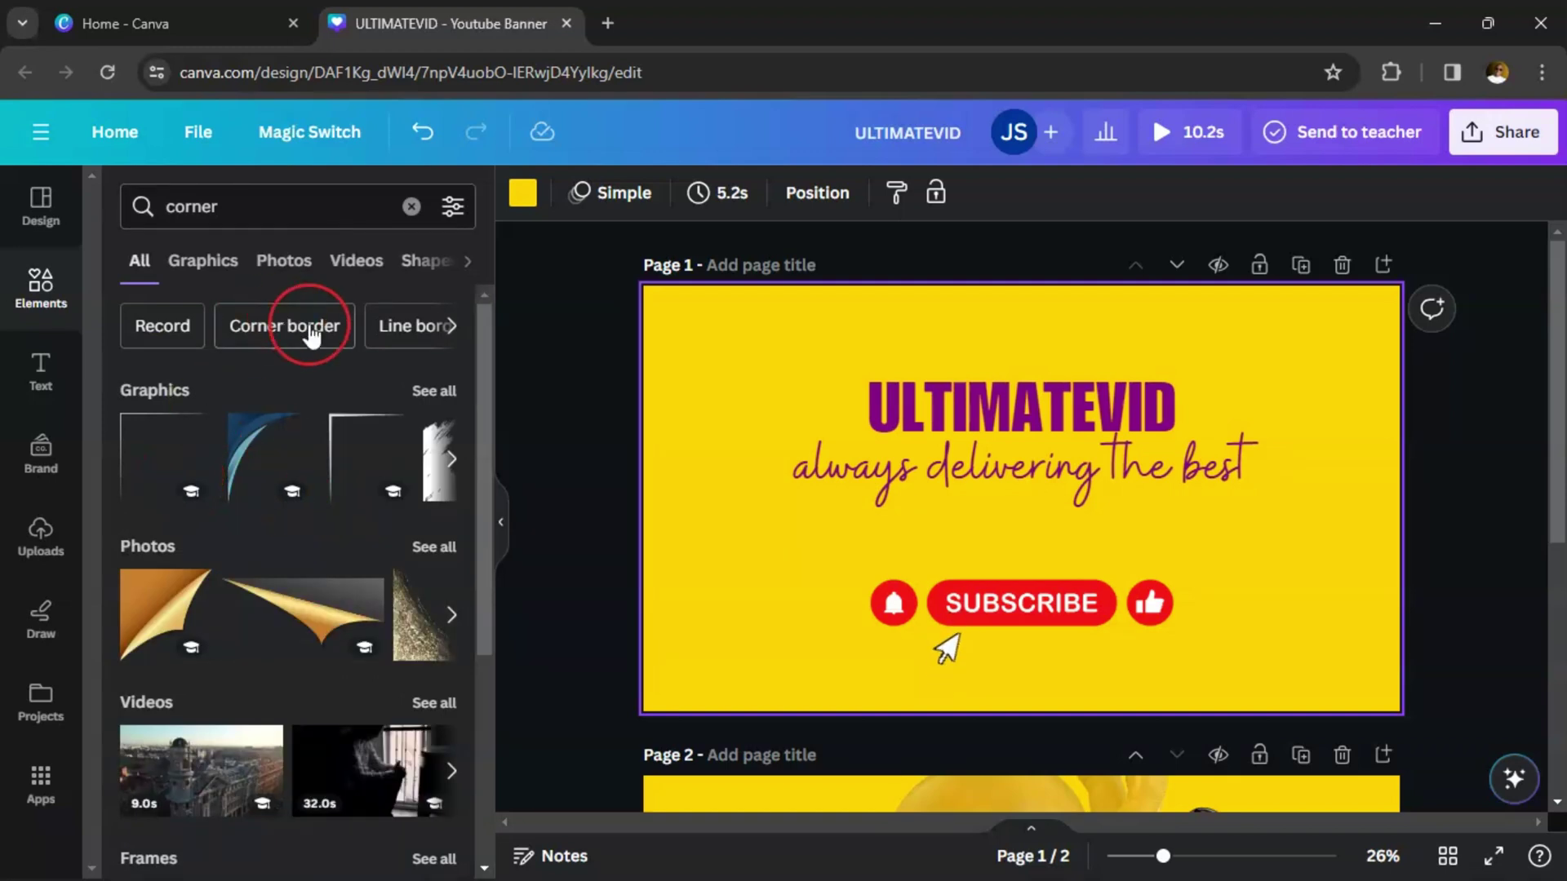
pyautogui.scroll(-1, 351, 592)
pyautogui.scroll(1, 351, 571)
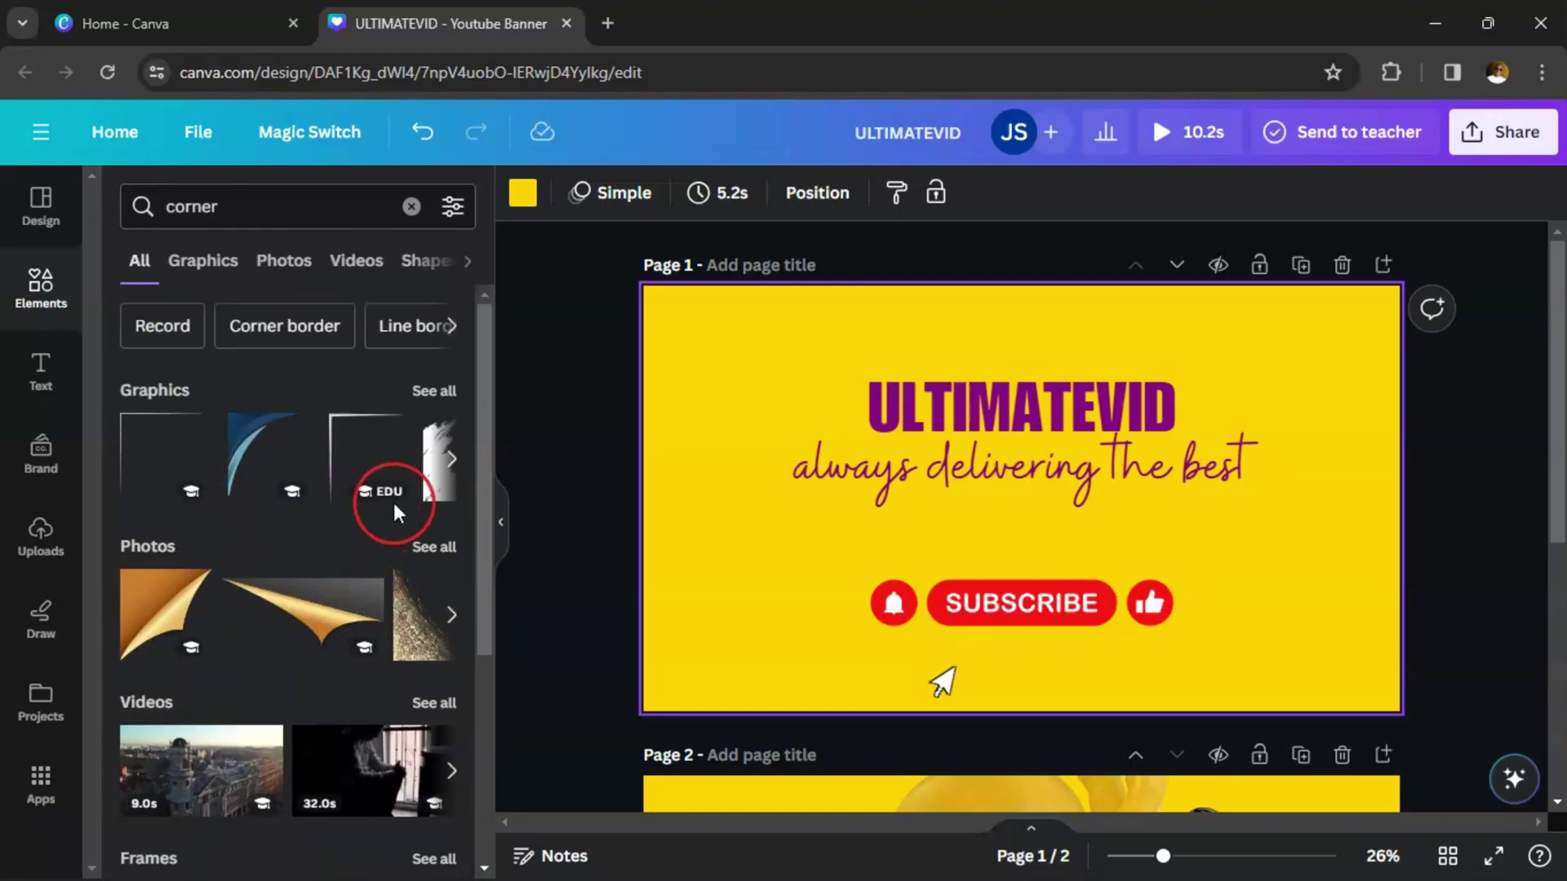
pyautogui.click(440, 398)
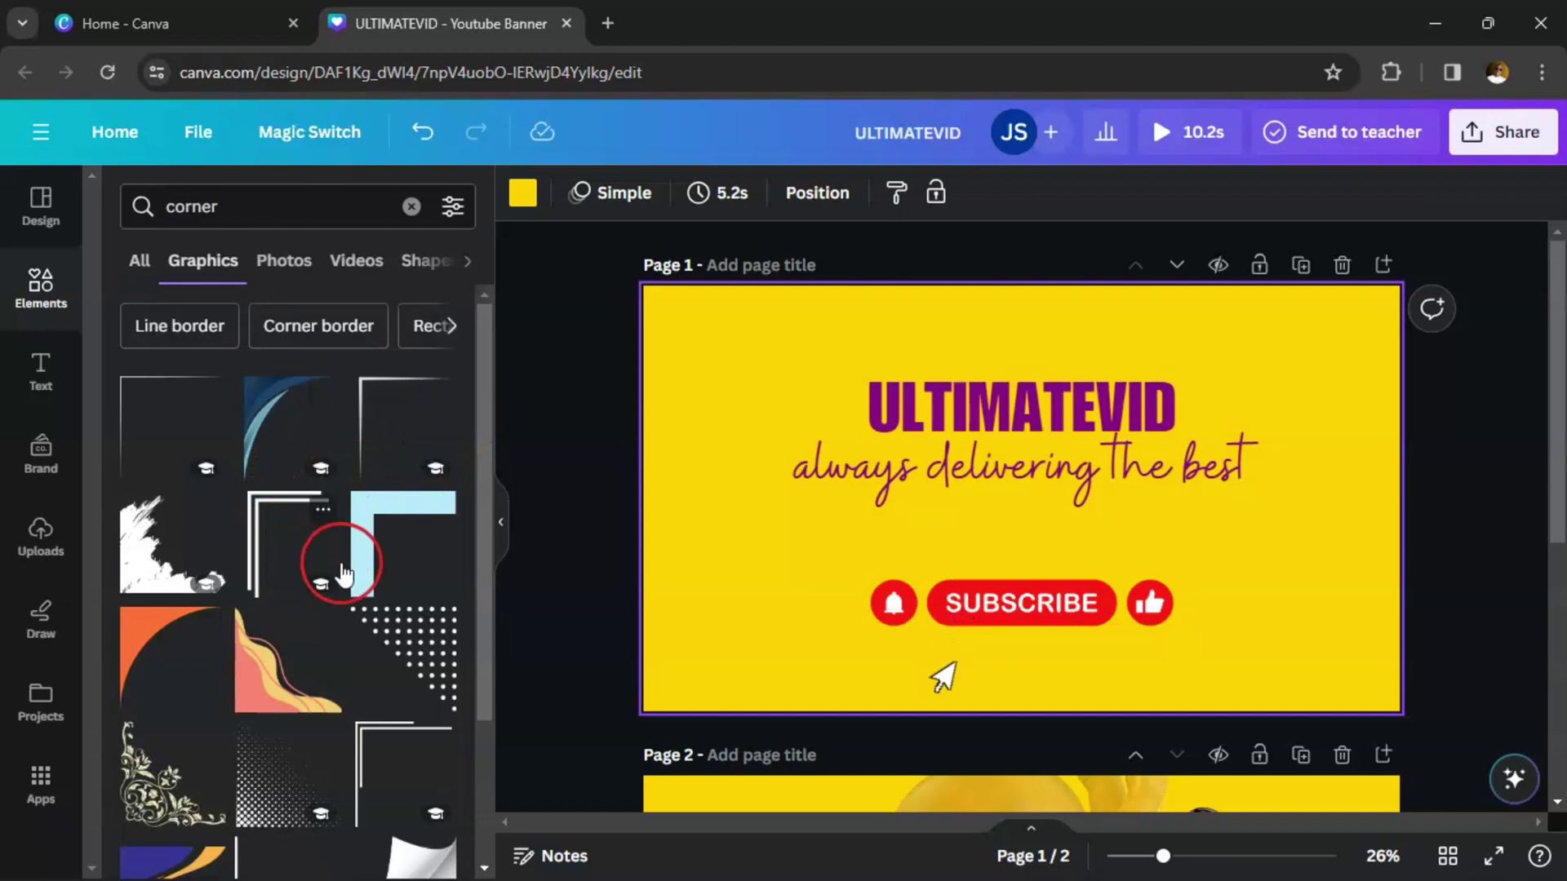
pyautogui.scroll(-1, 295, 632)
pyautogui.scroll(1, 292, 635)
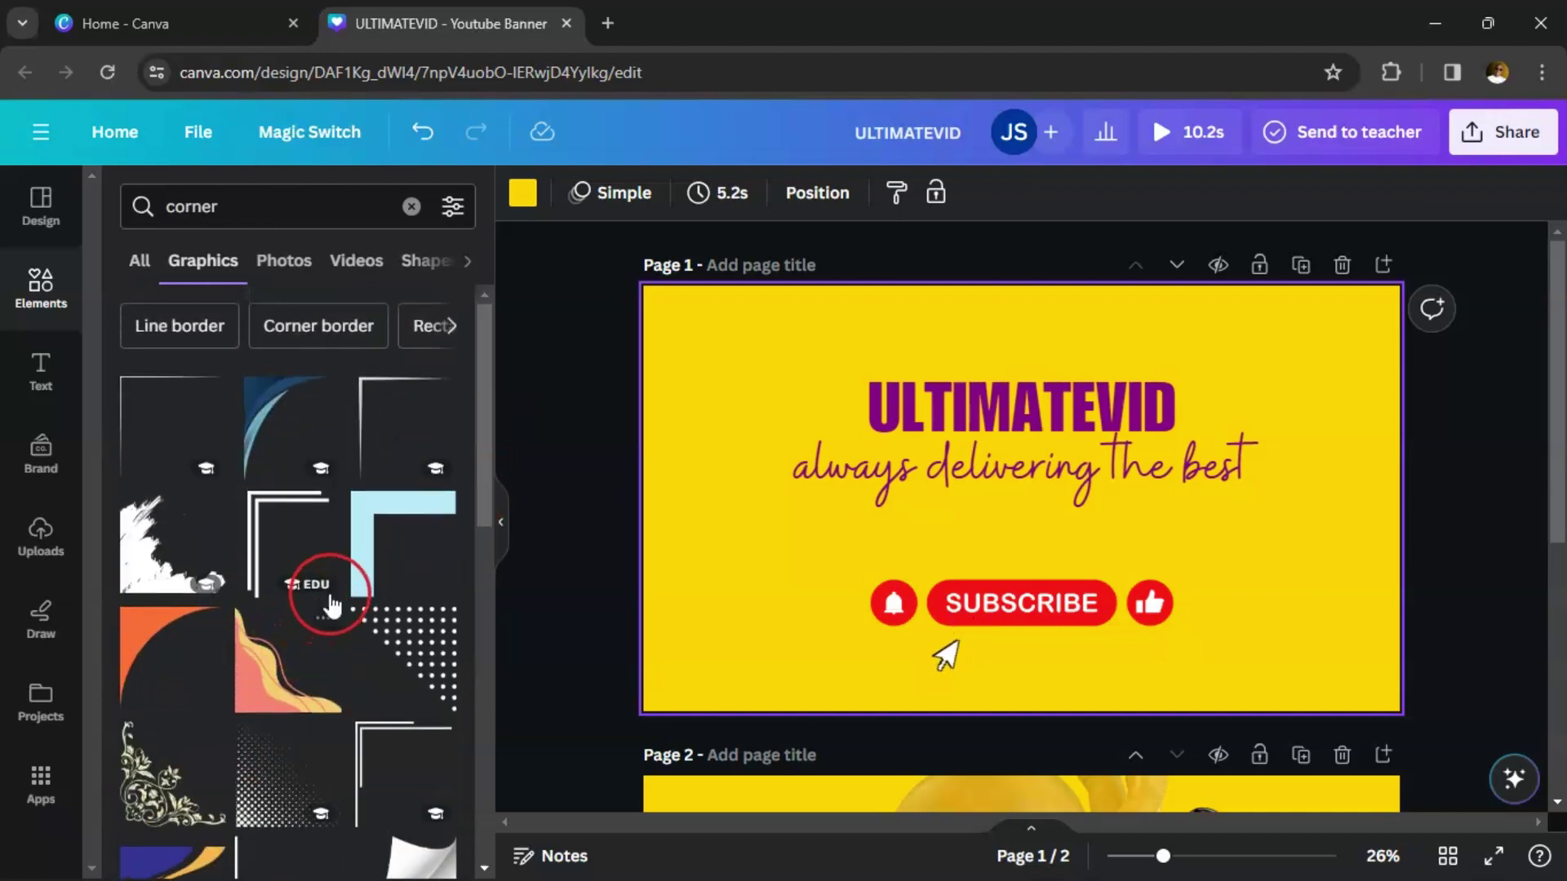
pyautogui.click(364, 543)
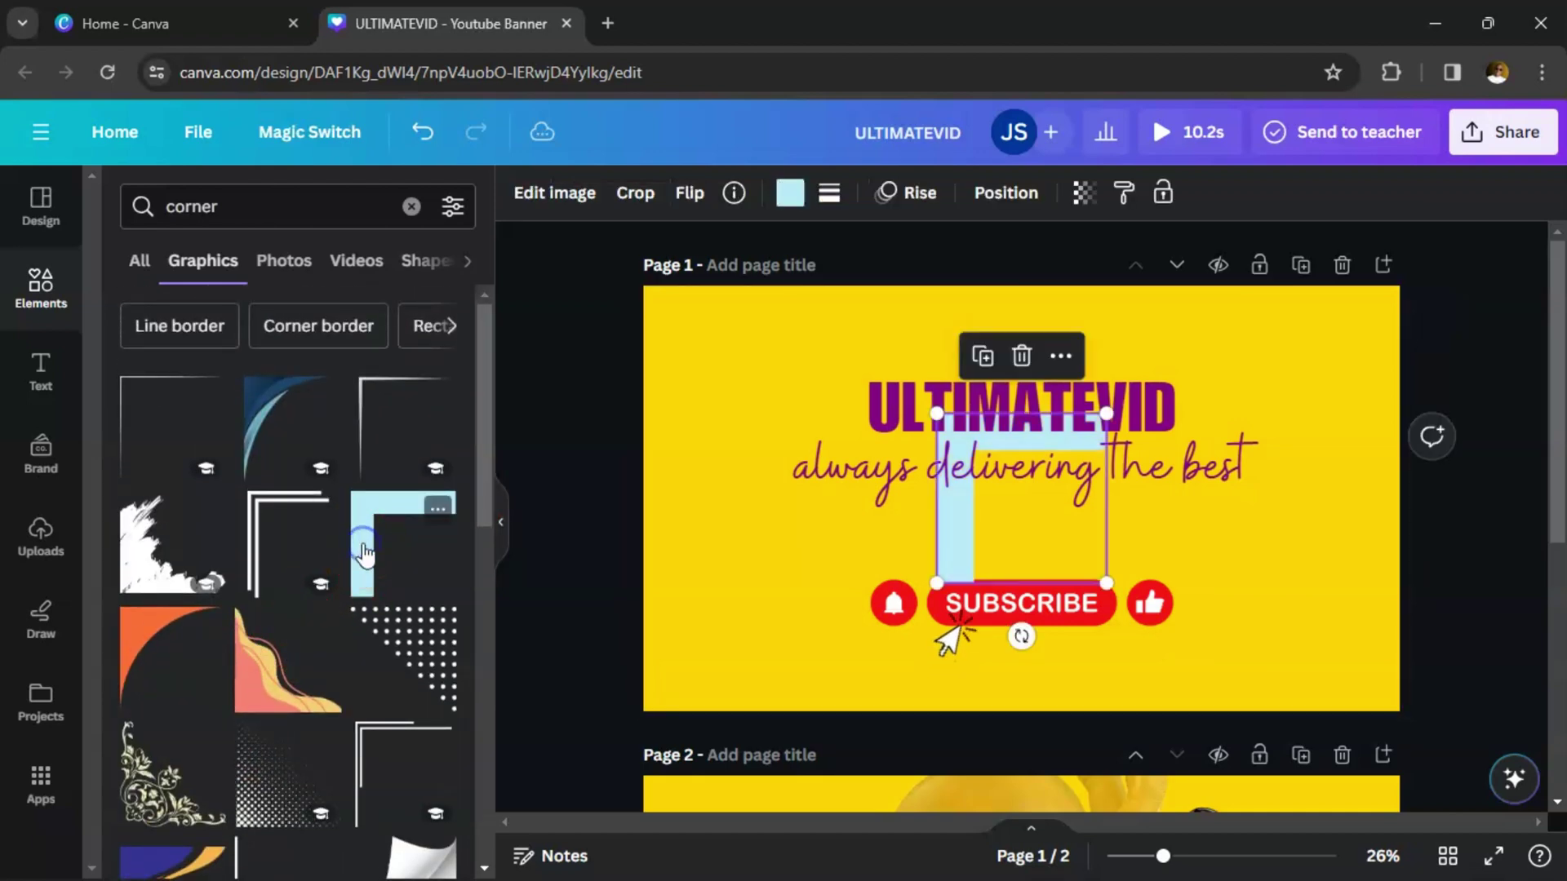
pyautogui.click(501, 541)
# Step: Shrink the light blue corner bracket to about half its size and place it in the top-left corner of page 1
pyautogui.click(804, 536)
pyautogui.moveTo(803, 545); pyautogui.dragTo(551, 437)
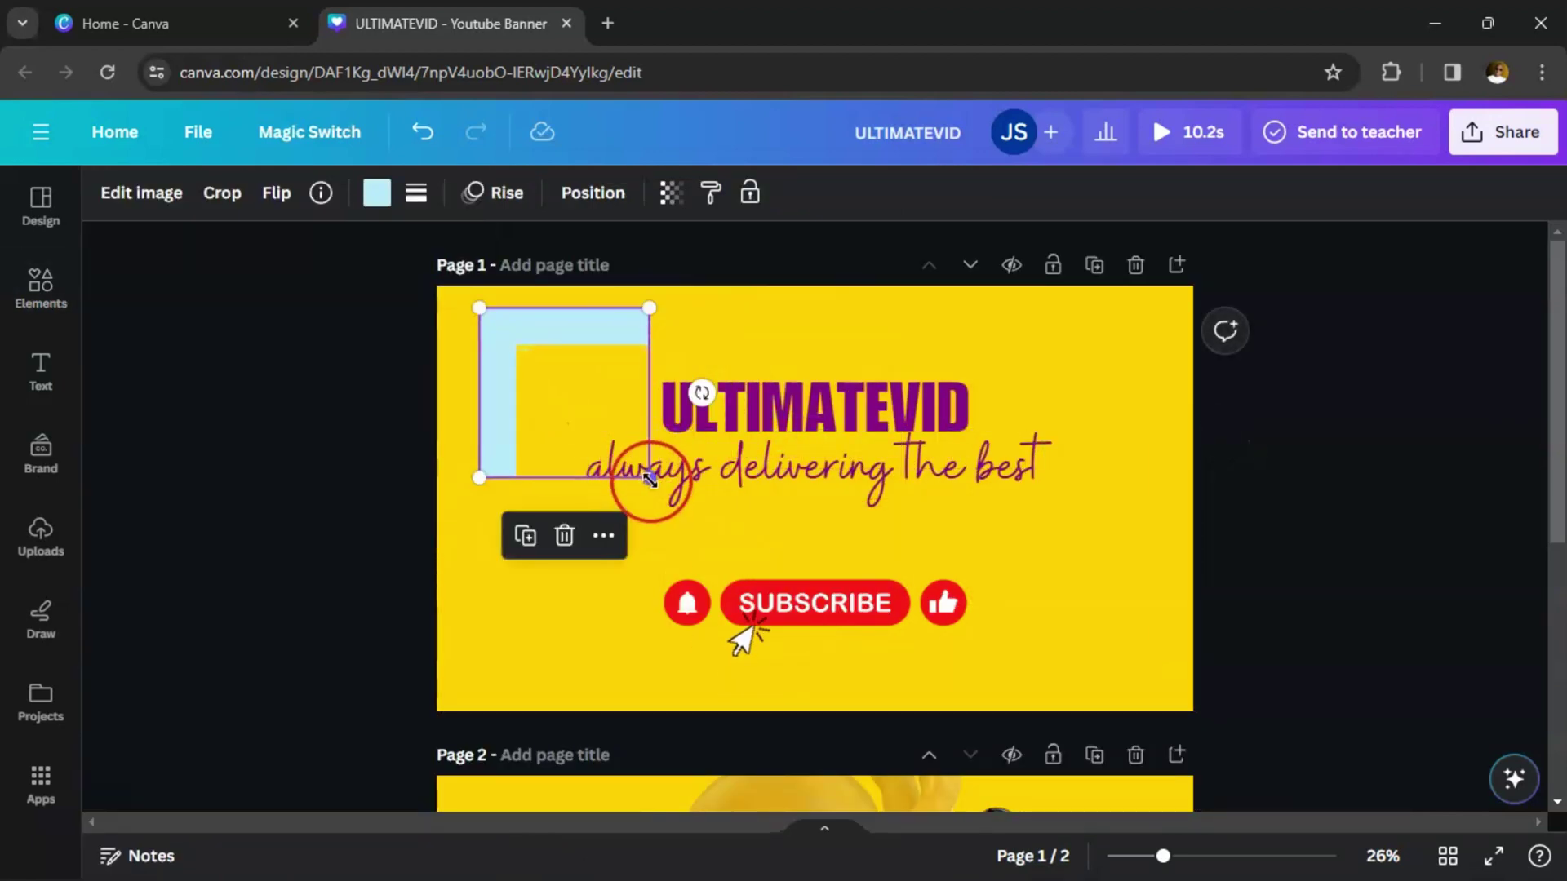
pyautogui.moveTo(649, 479); pyautogui.dragTo(542, 412)
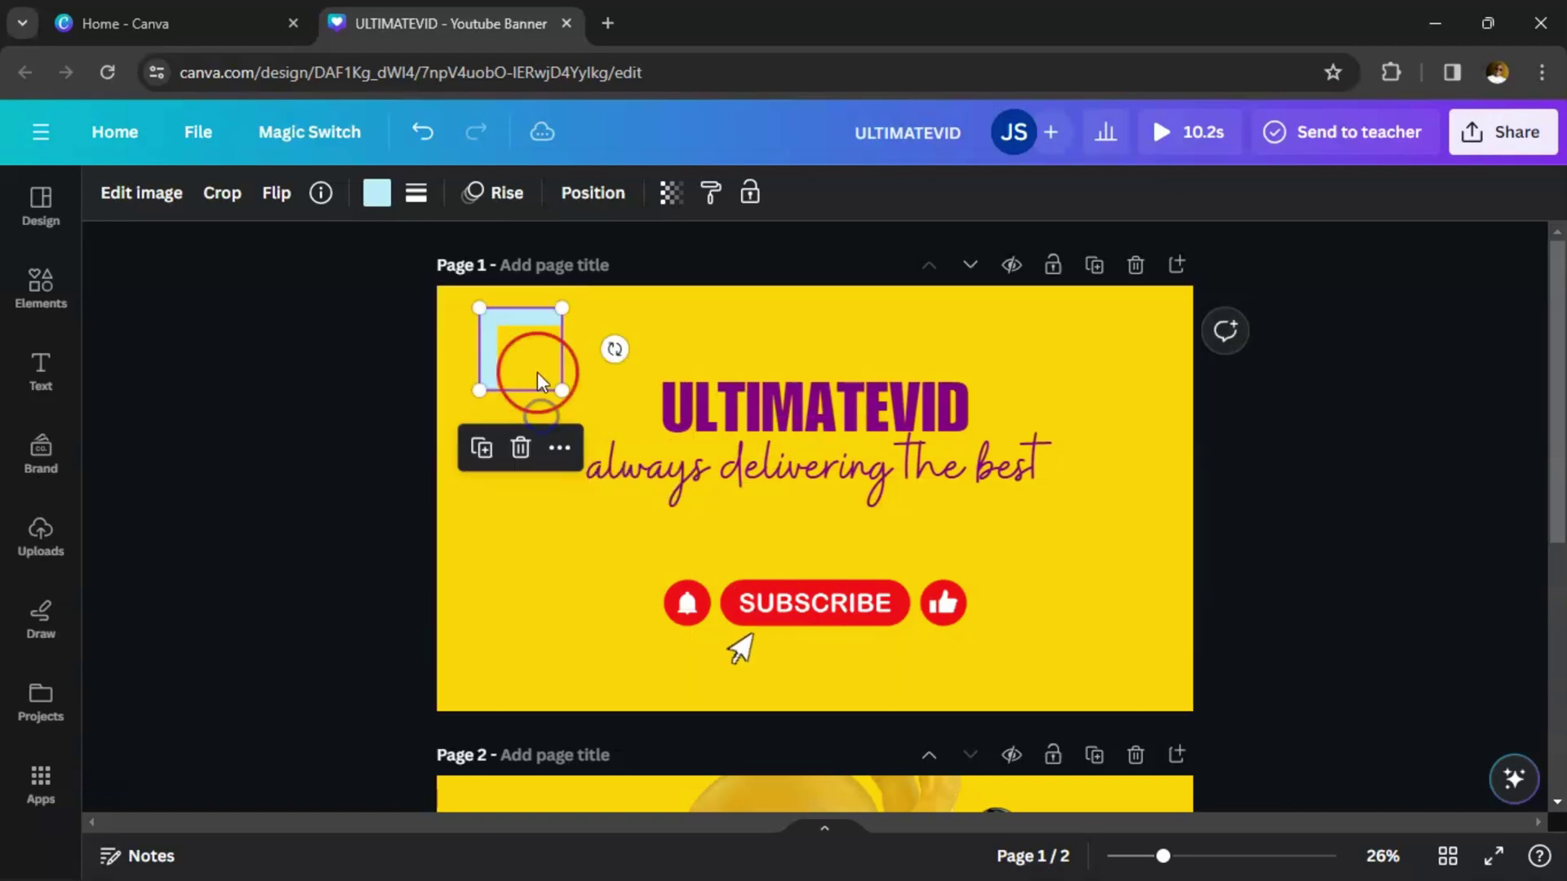
pyautogui.moveTo(518, 350); pyautogui.dragTo(486, 348)
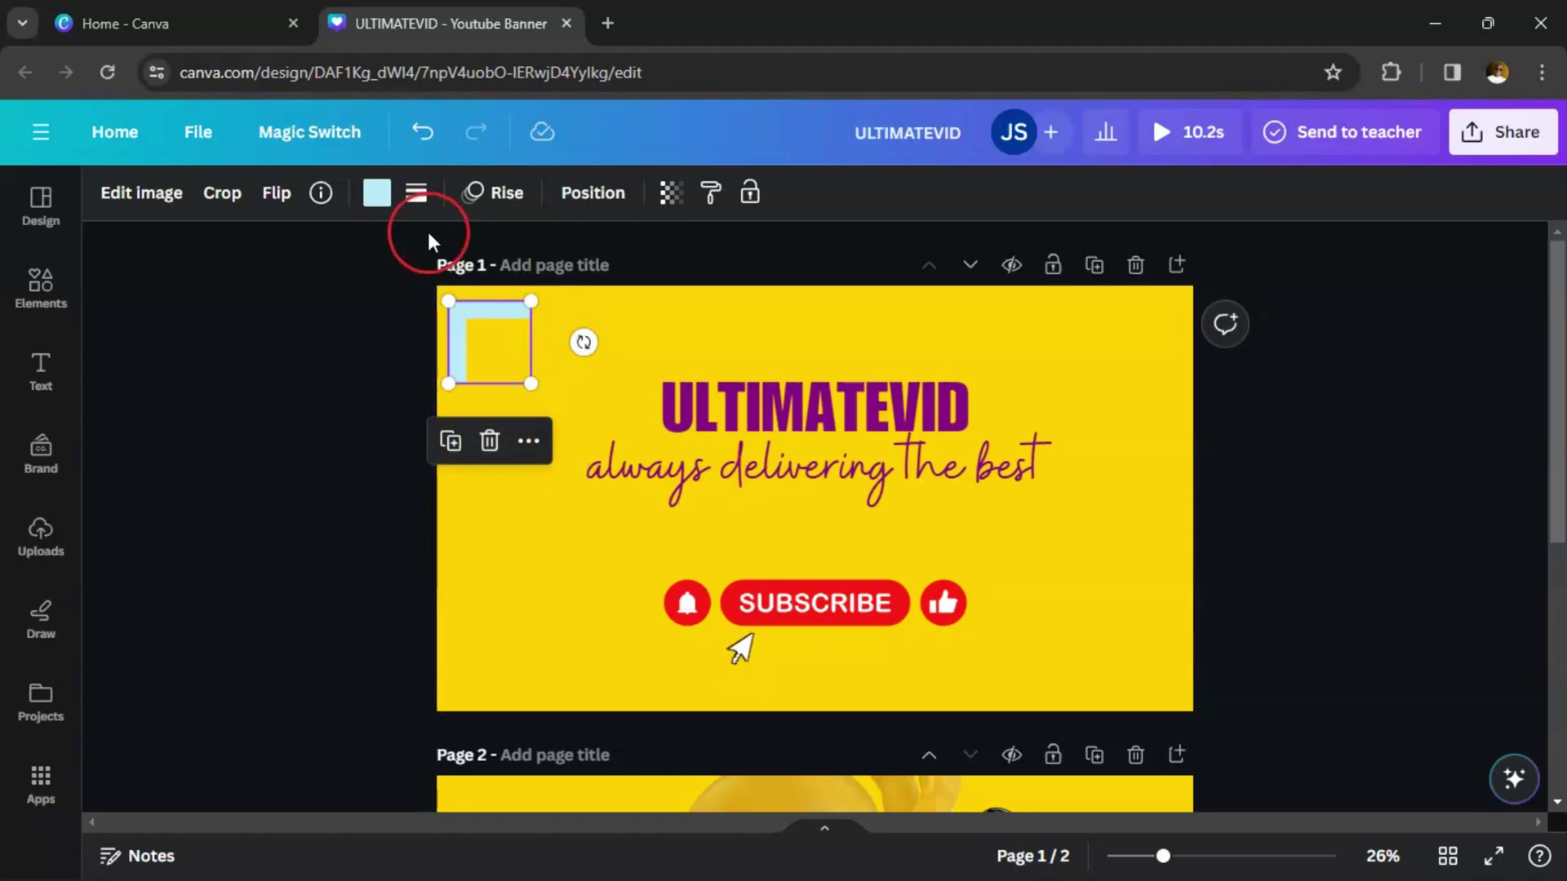
# Step: Recolor the corner bracket on page 1 with the purple document color #800080
pyautogui.click(376, 192)
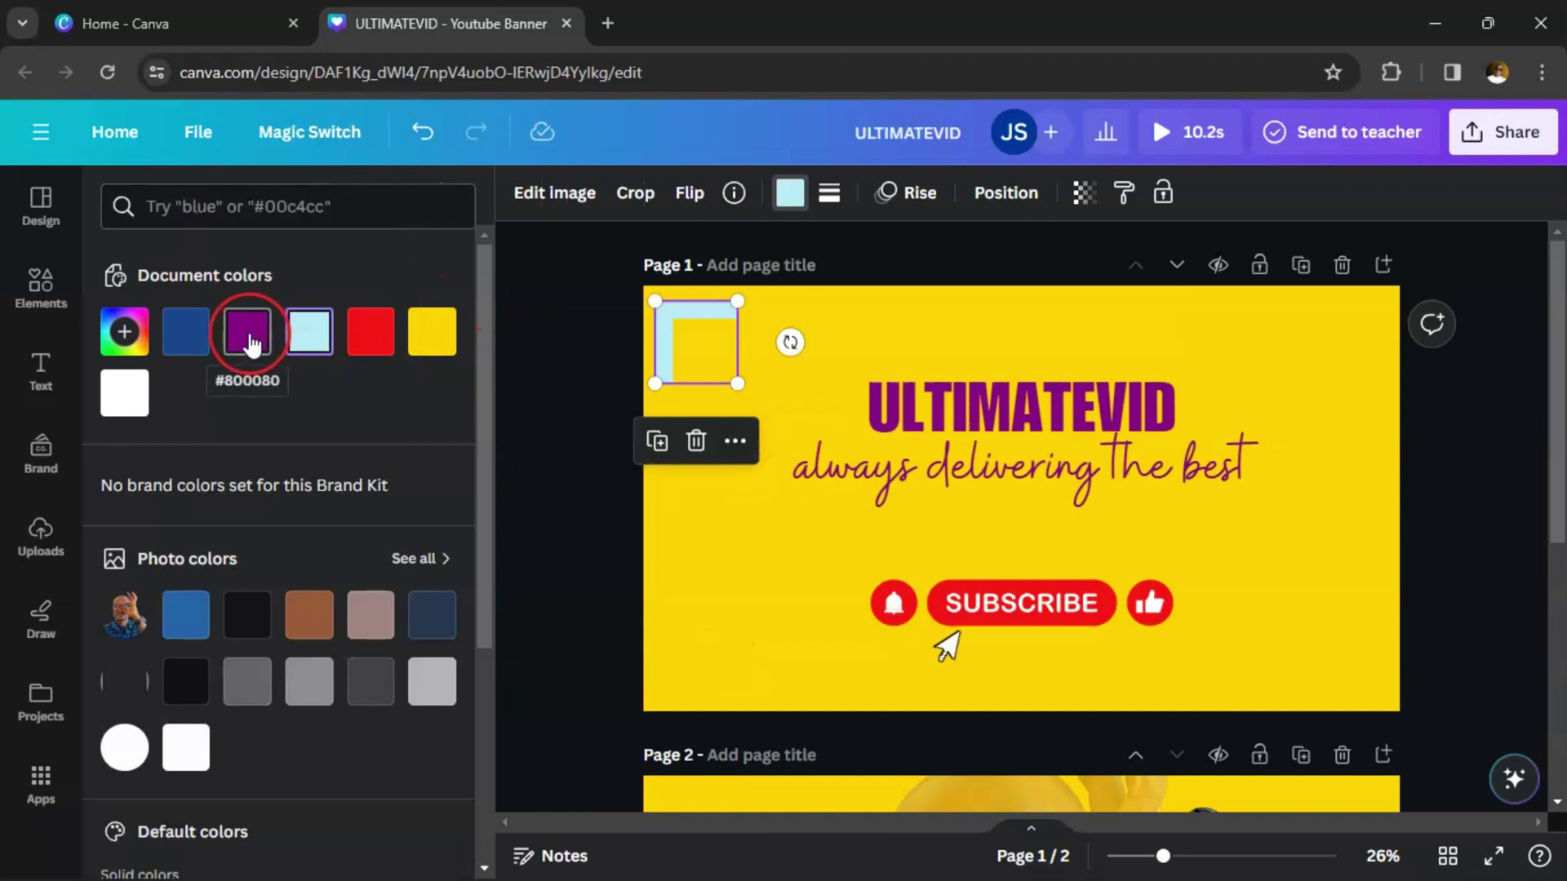
pyautogui.click(250, 339)
pyautogui.click(663, 502)
pyautogui.click(674, 322)
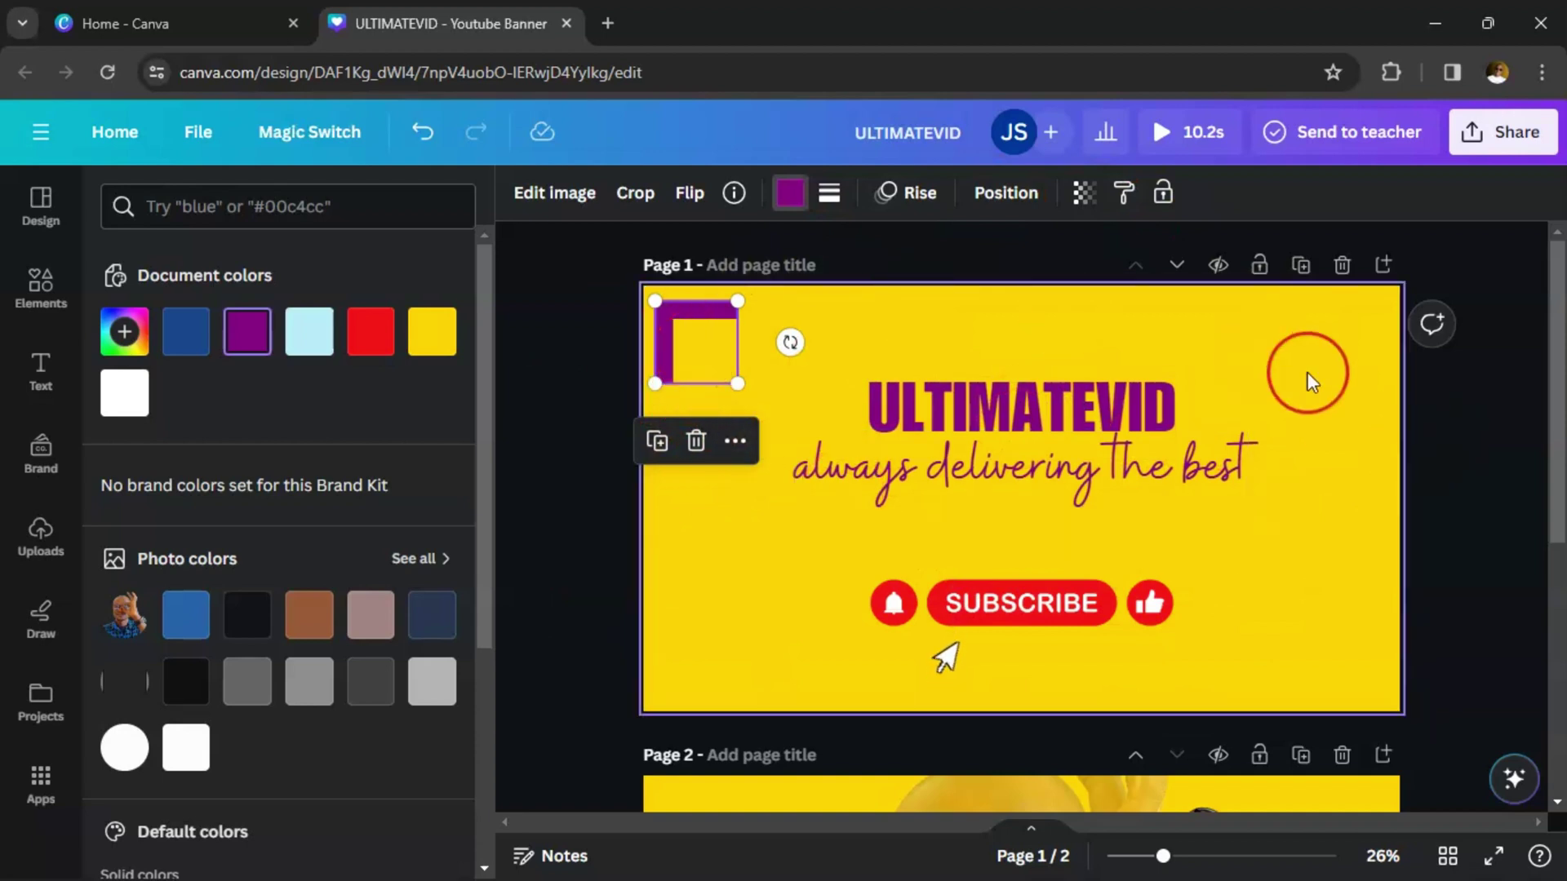
# Step: Duplicate the purple bracket for the other three corners of page 1, rotating each copy so the set frames the page
pyautogui.click(659, 449)
pyautogui.moveTo(699, 340); pyautogui.dragTo(726, 644)
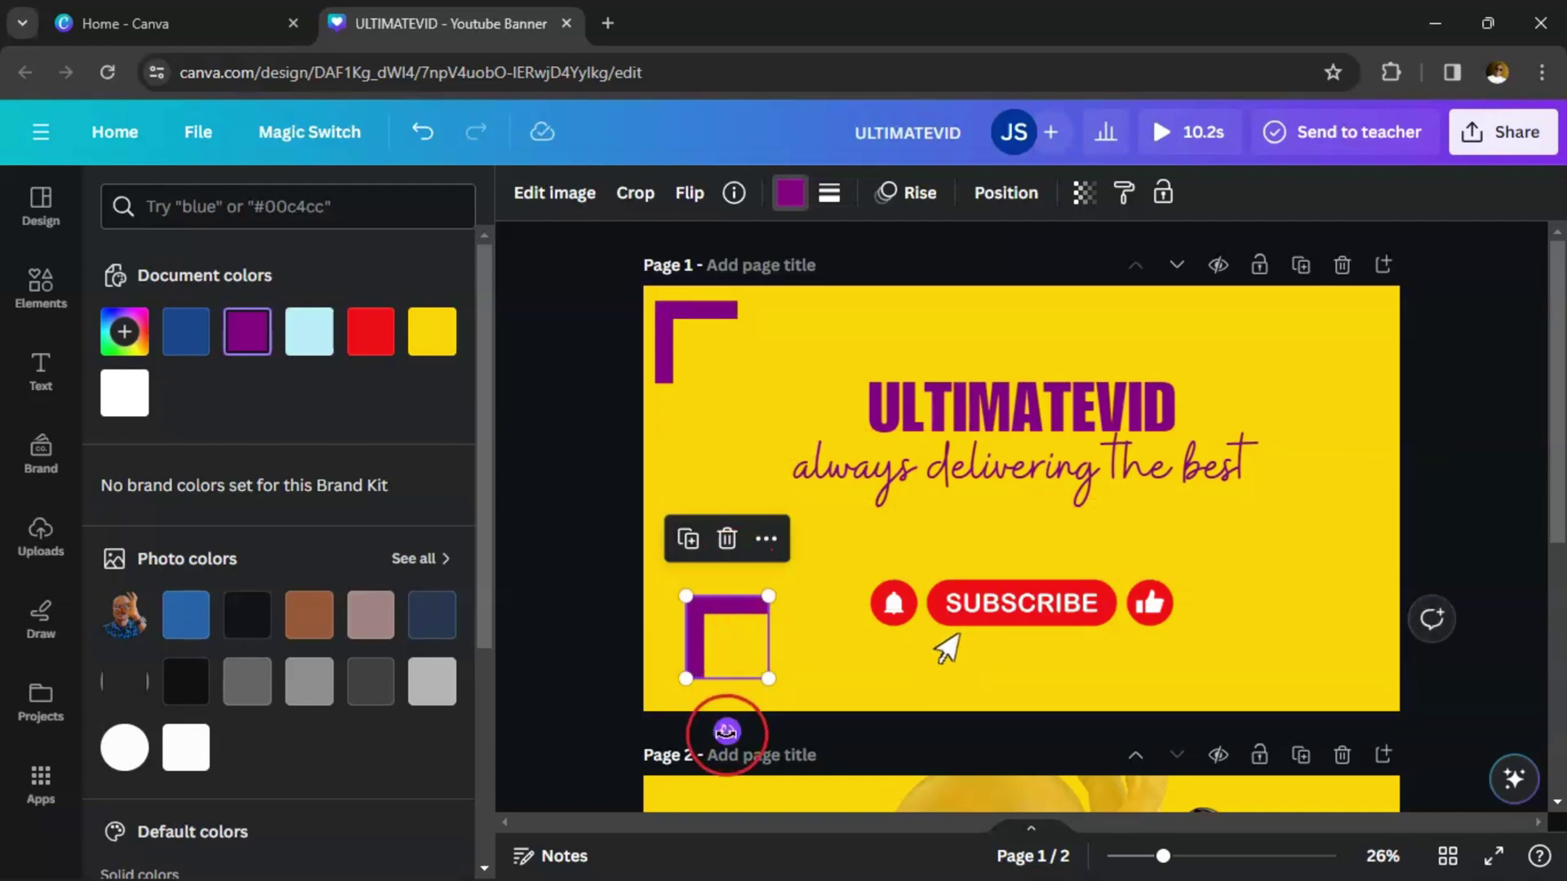
pyautogui.moveTo(727, 732); pyautogui.dragTo(1357, 555)
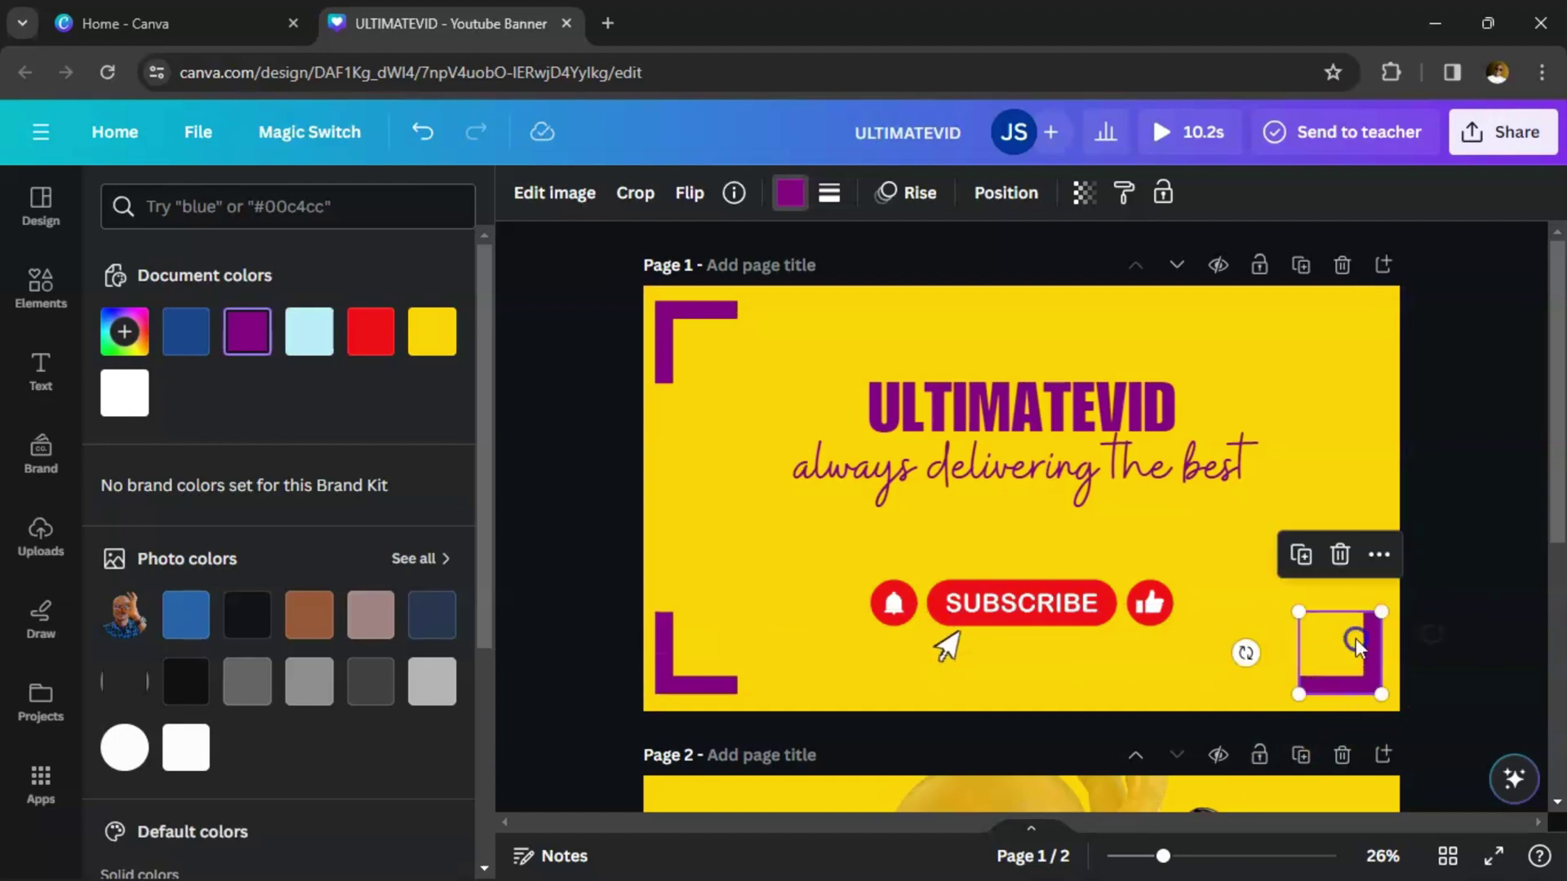
pyautogui.click(1303, 556)
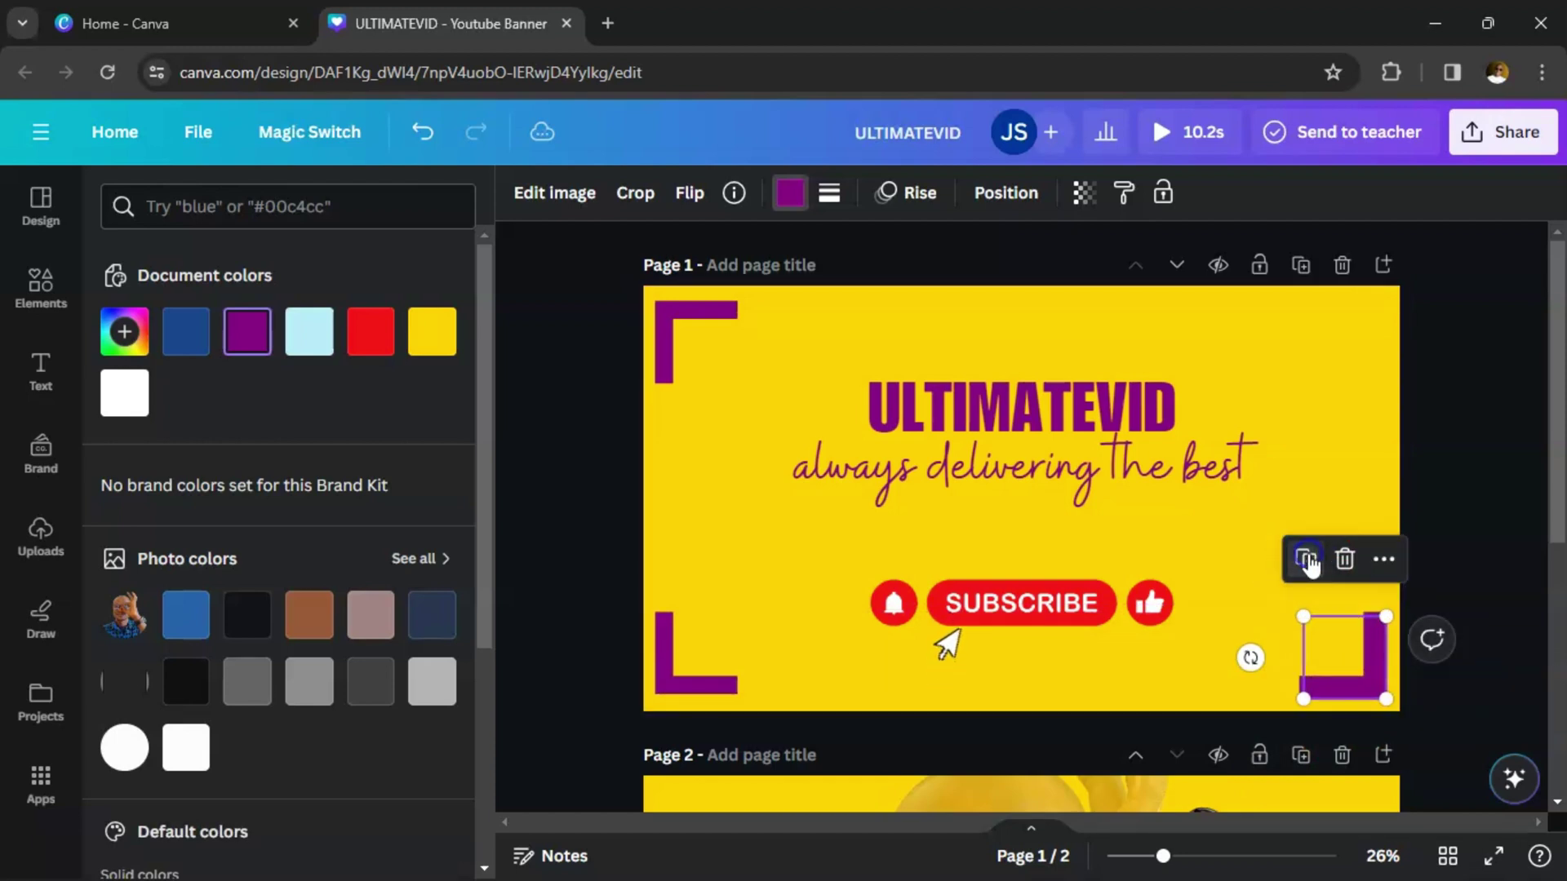
pyautogui.moveTo(1329, 653); pyautogui.dragTo(1338, 332)
pyautogui.click(1422, 540)
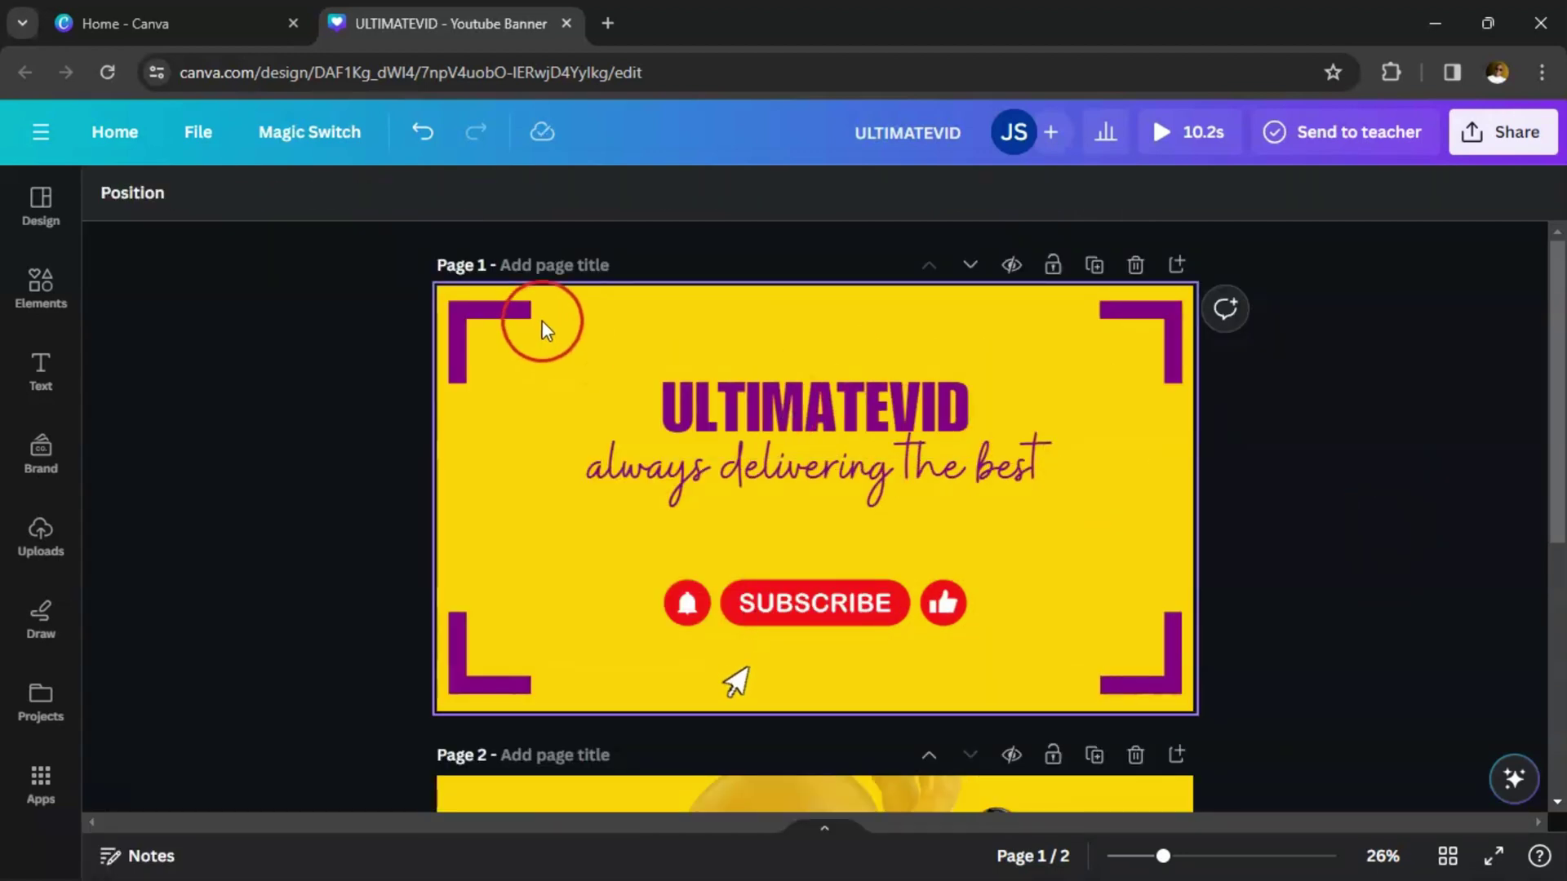
# Step: Search the elements for "record", browse all matching graphics, and add the boxed REC graphic with the red dot to page 1
pyautogui.click(41, 287)
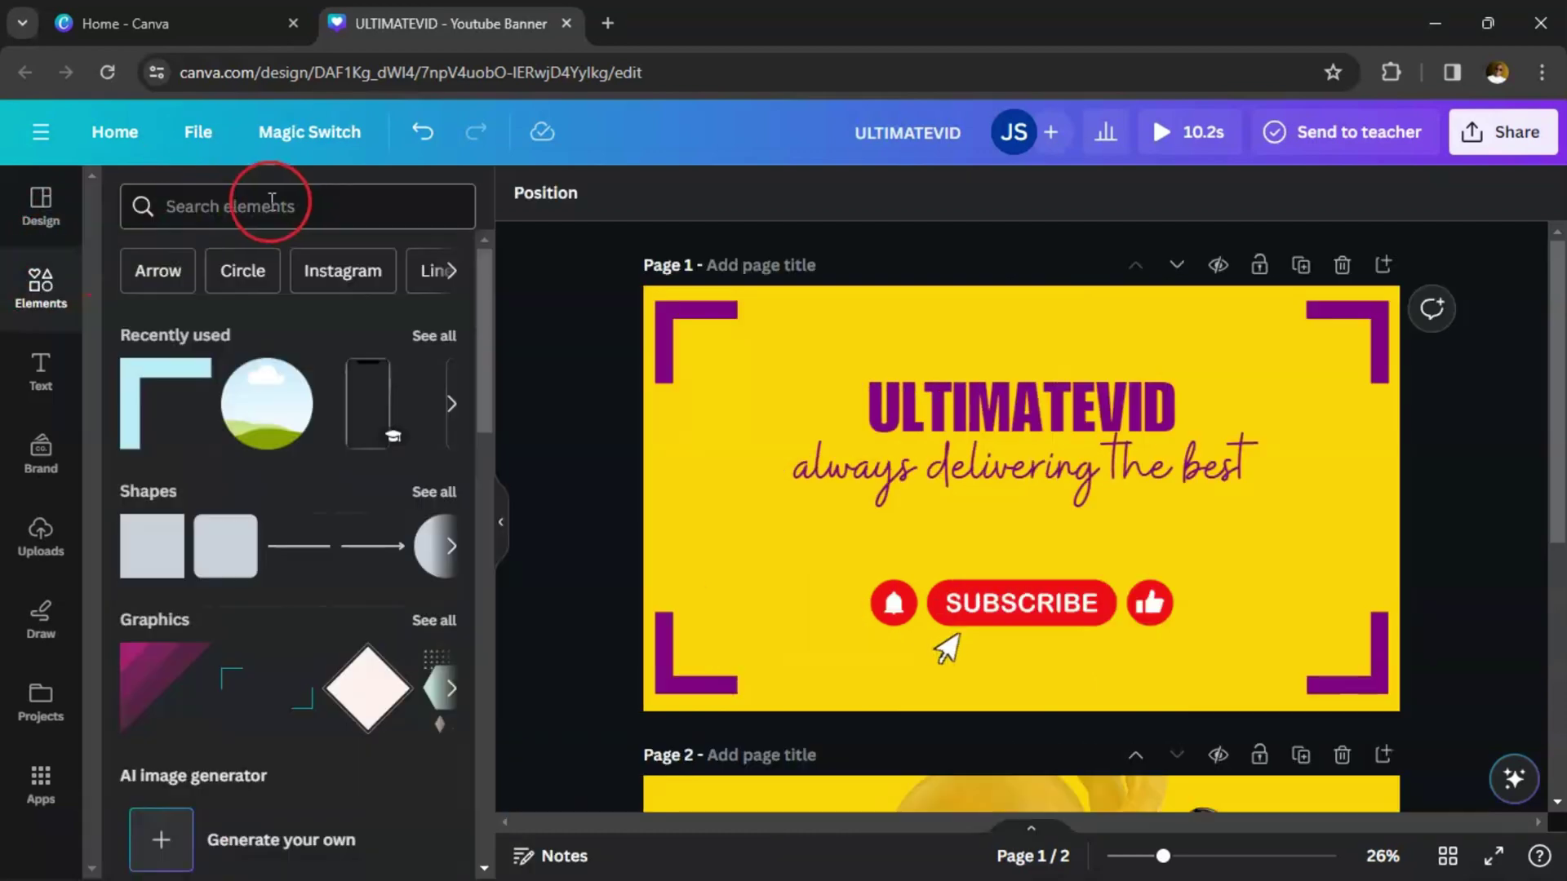
pyautogui.click(290, 209)
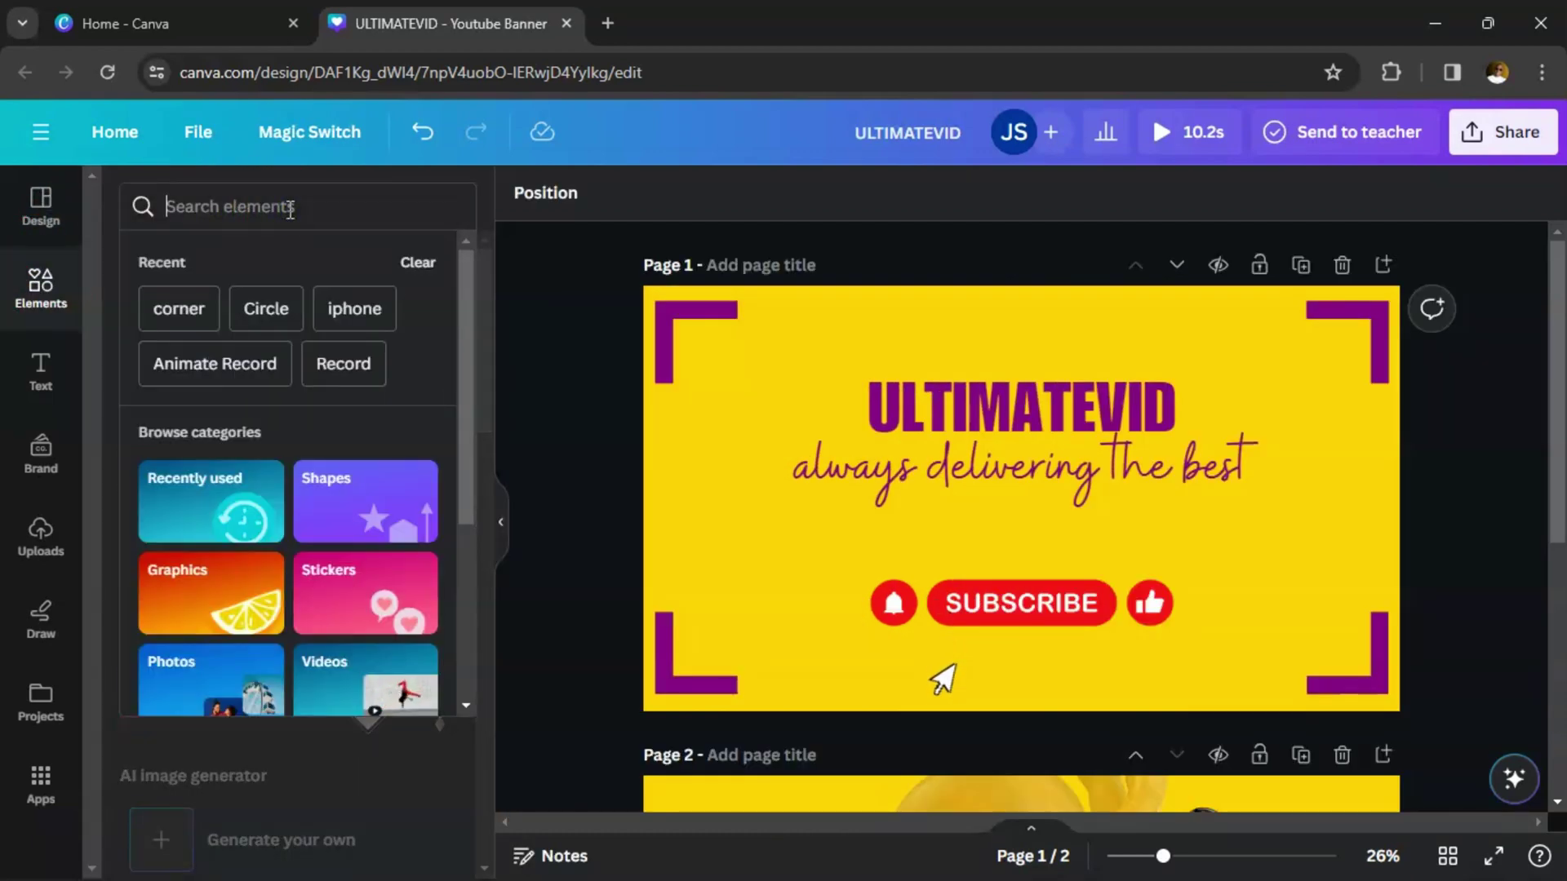
pyautogui.write('record')
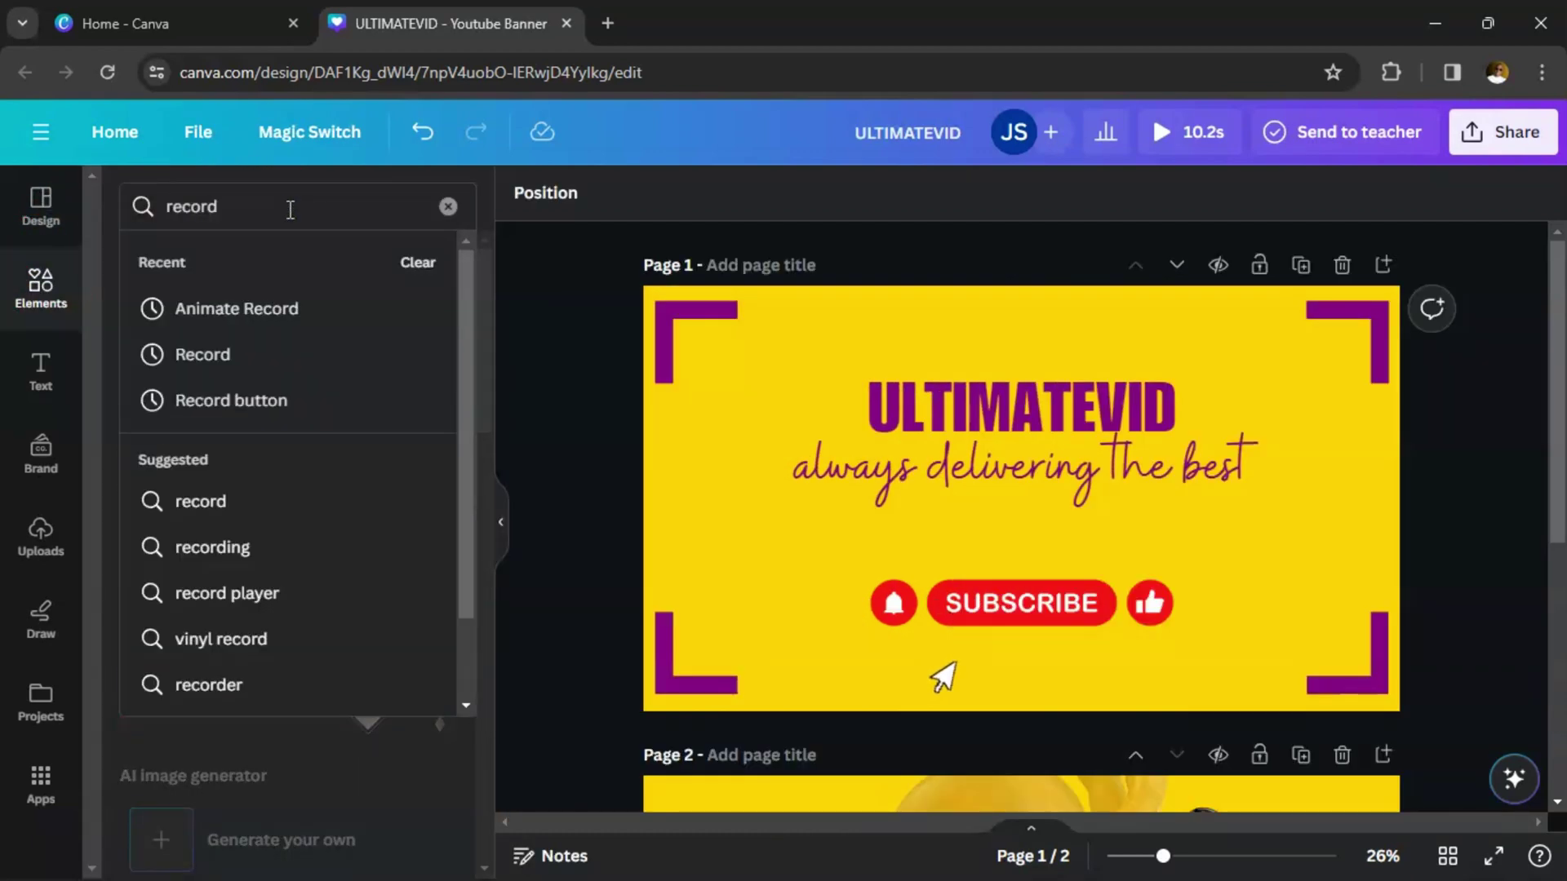
pyautogui.press('Return')
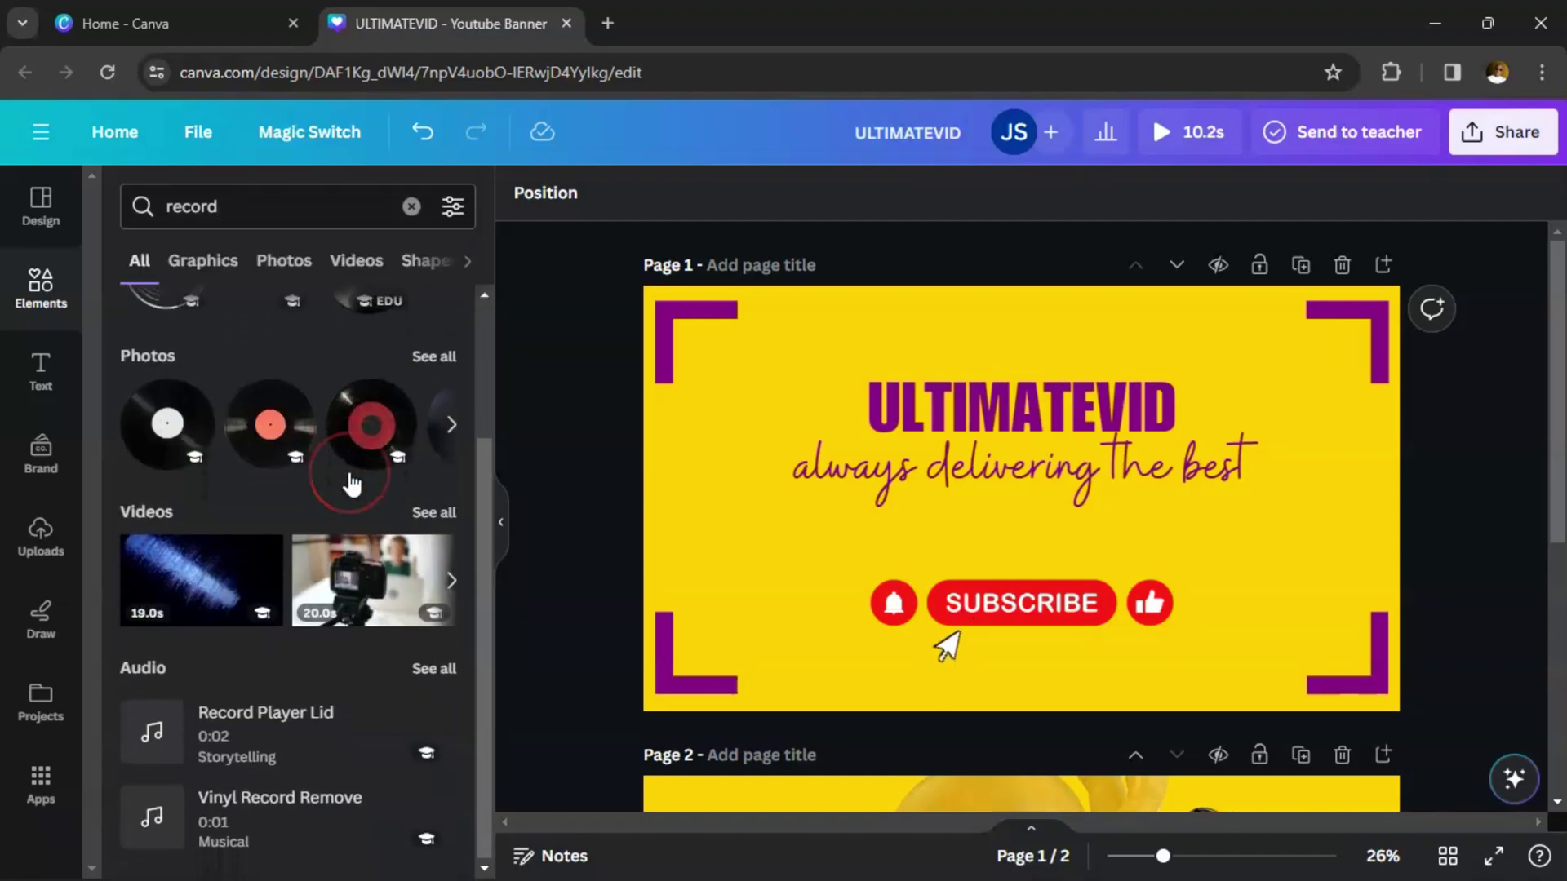
pyautogui.click(429, 396)
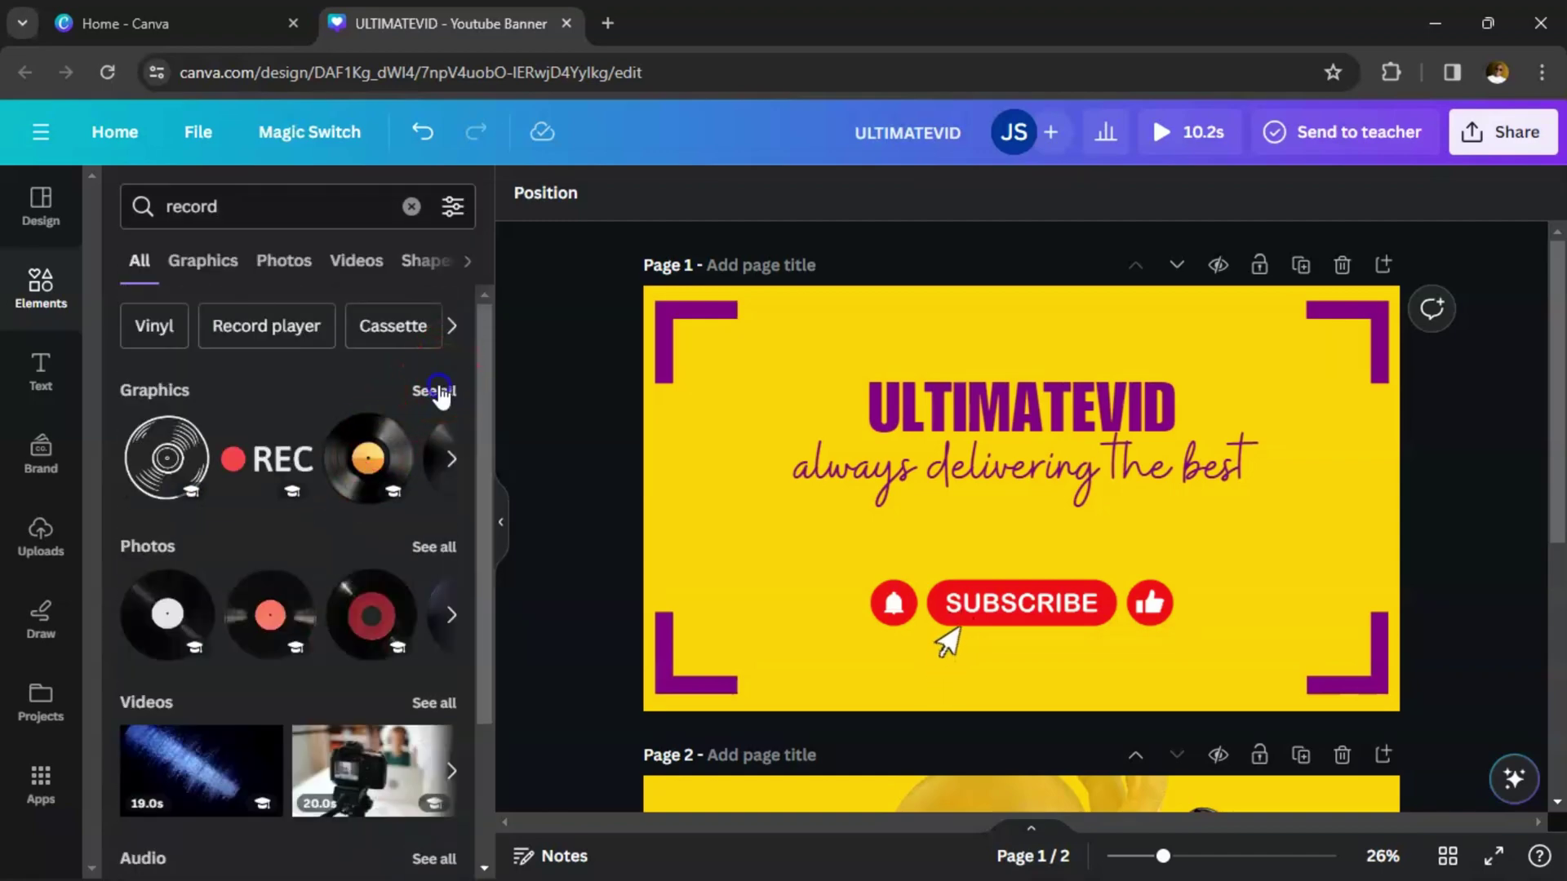
pyautogui.scroll(-1, 371, 545)
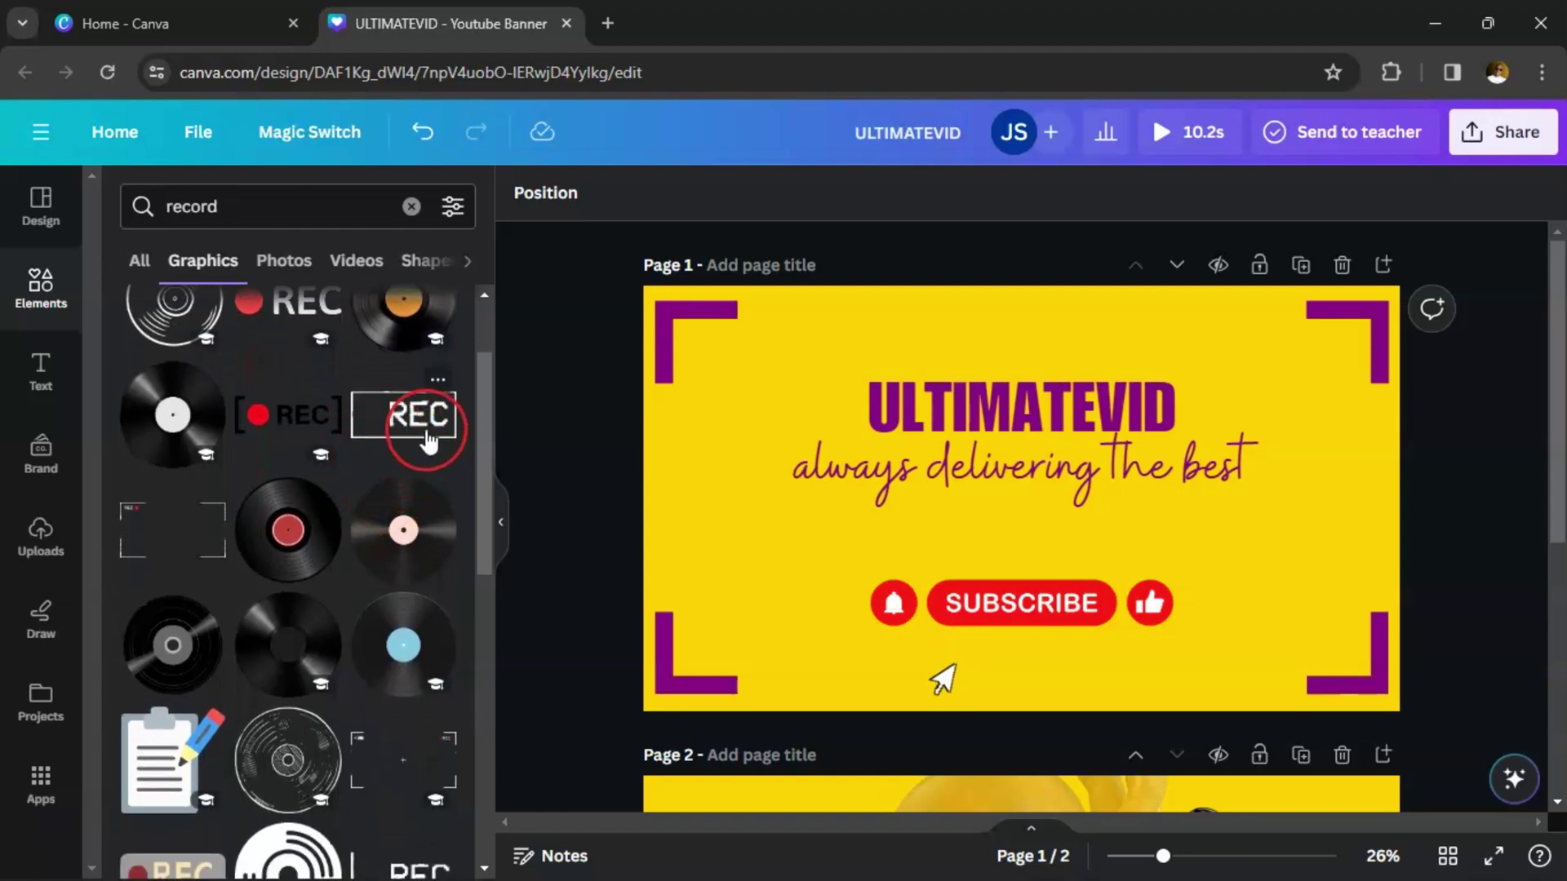
pyautogui.scroll(-2, 412, 445)
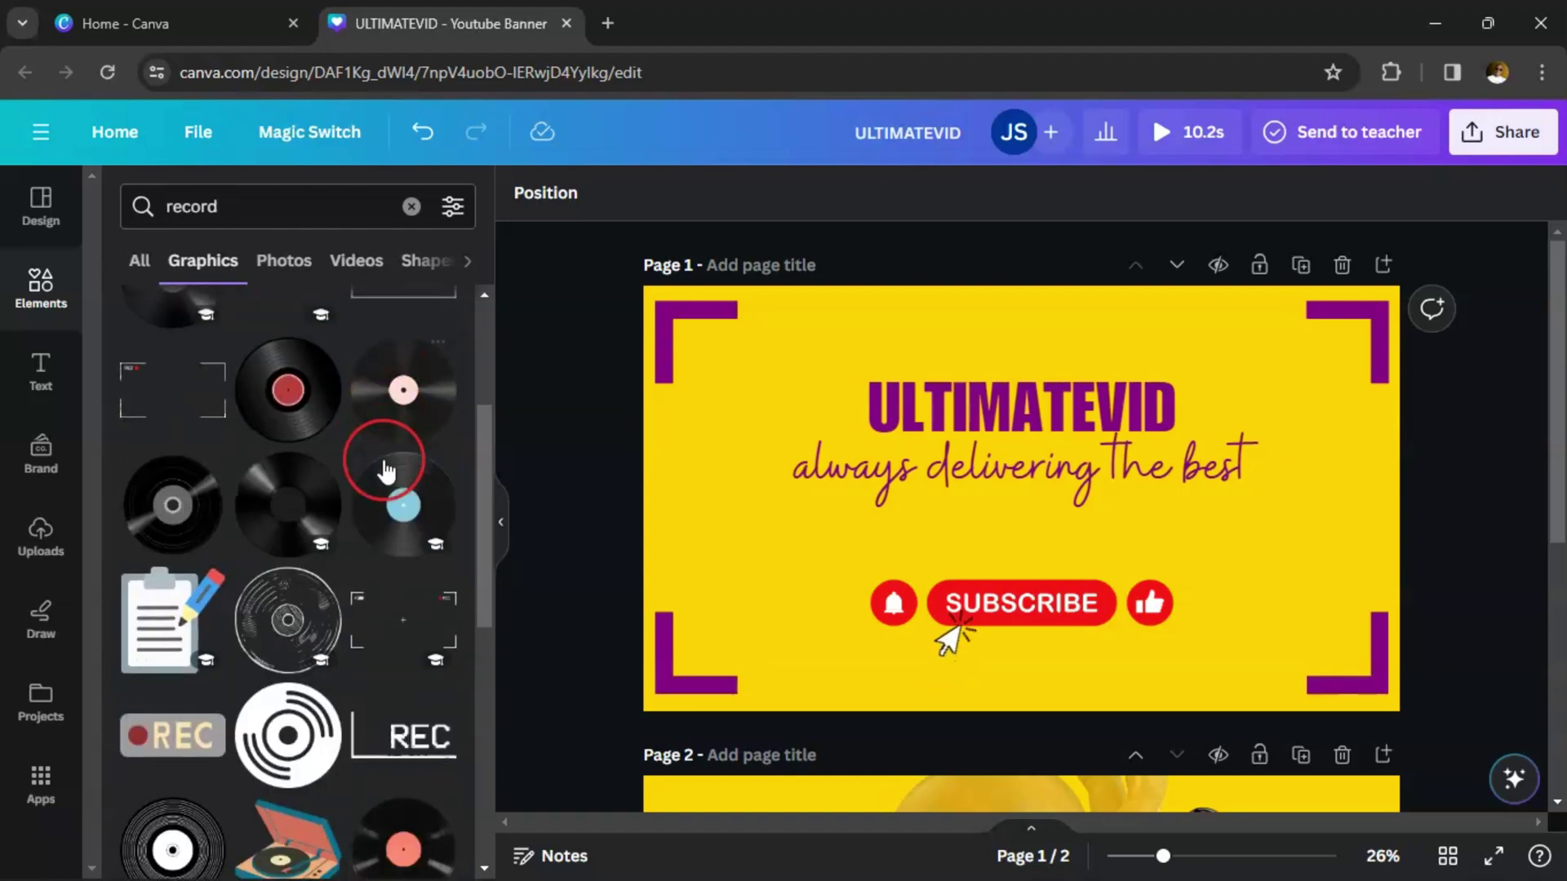
pyautogui.click(386, 471)
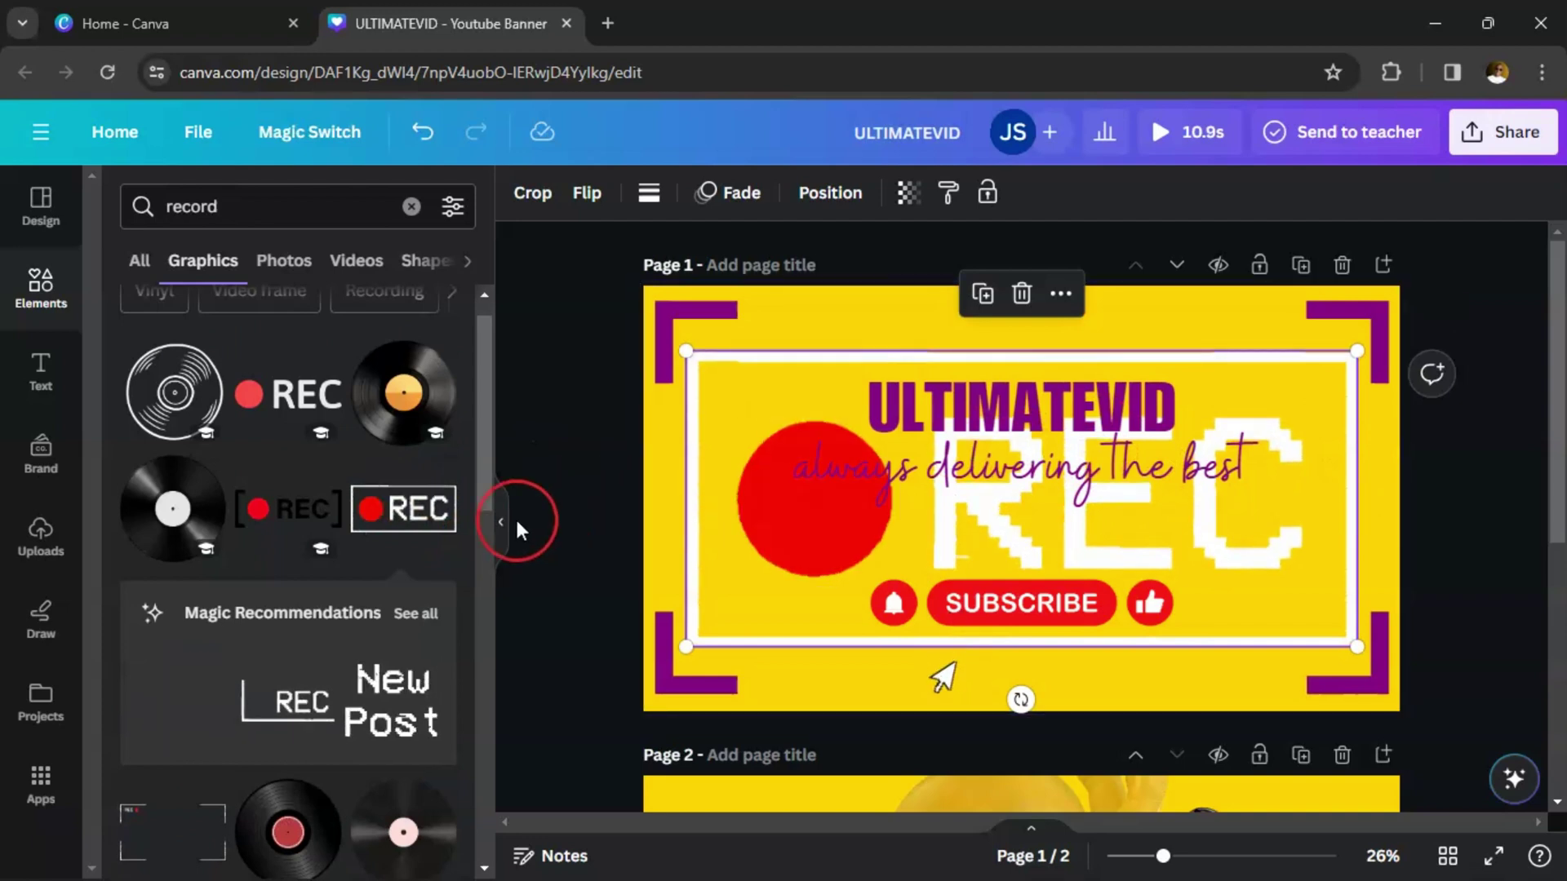
pyautogui.click(522, 519)
# Step: Shrink the REC graphic to a small label and place it just inside the top-left corner bracket of page 1
pyautogui.moveTo(1145, 354); pyautogui.dragTo(589, 599)
pyautogui.moveTo(515, 626); pyautogui.dragTo(520, 364)
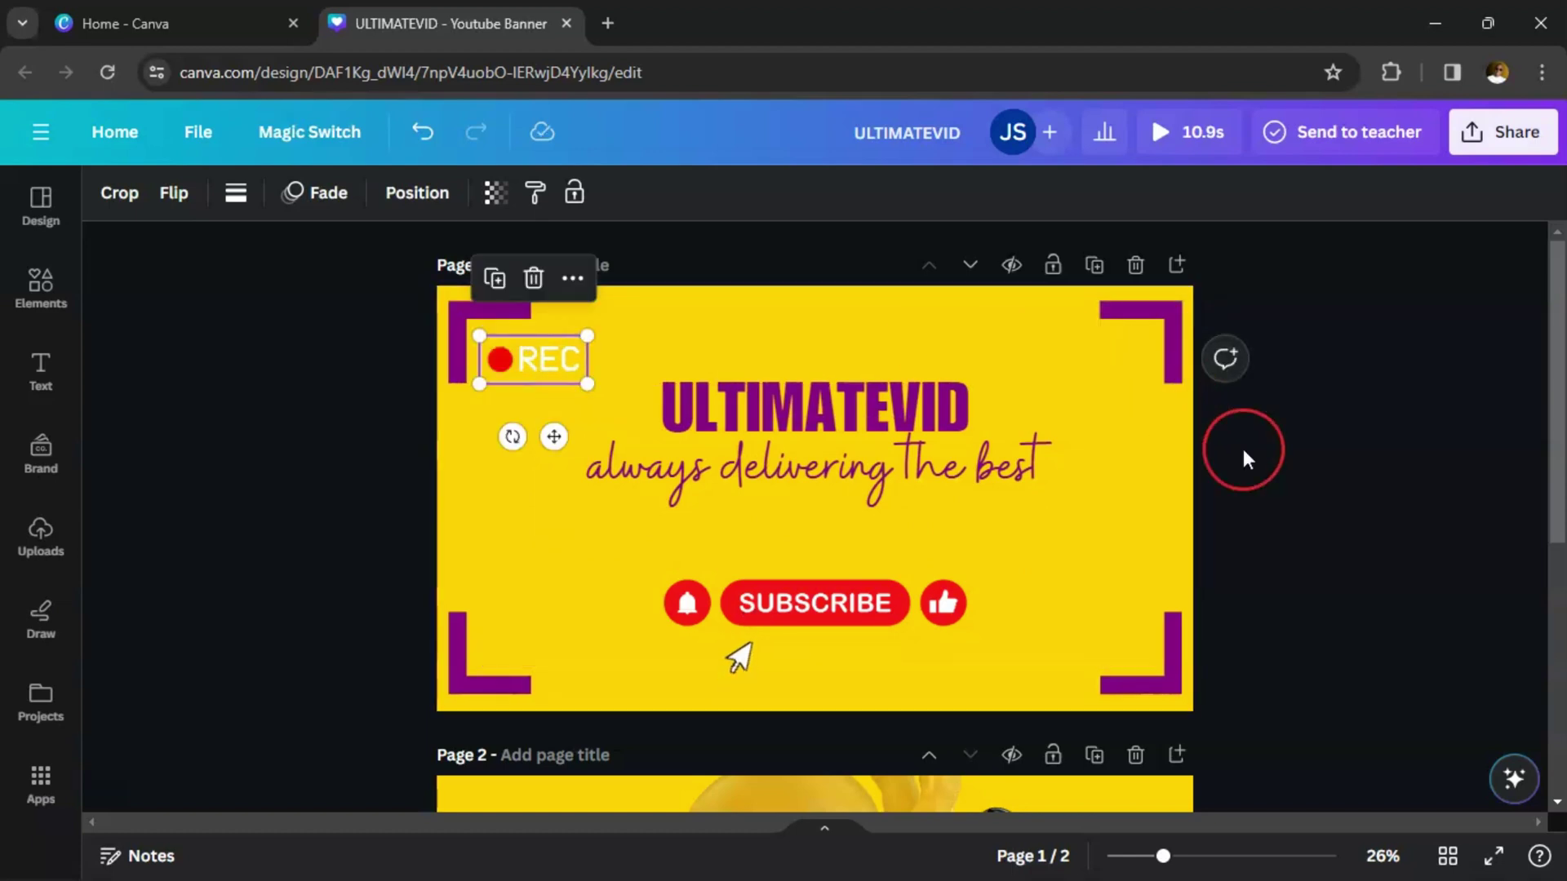
pyautogui.click(1276, 471)
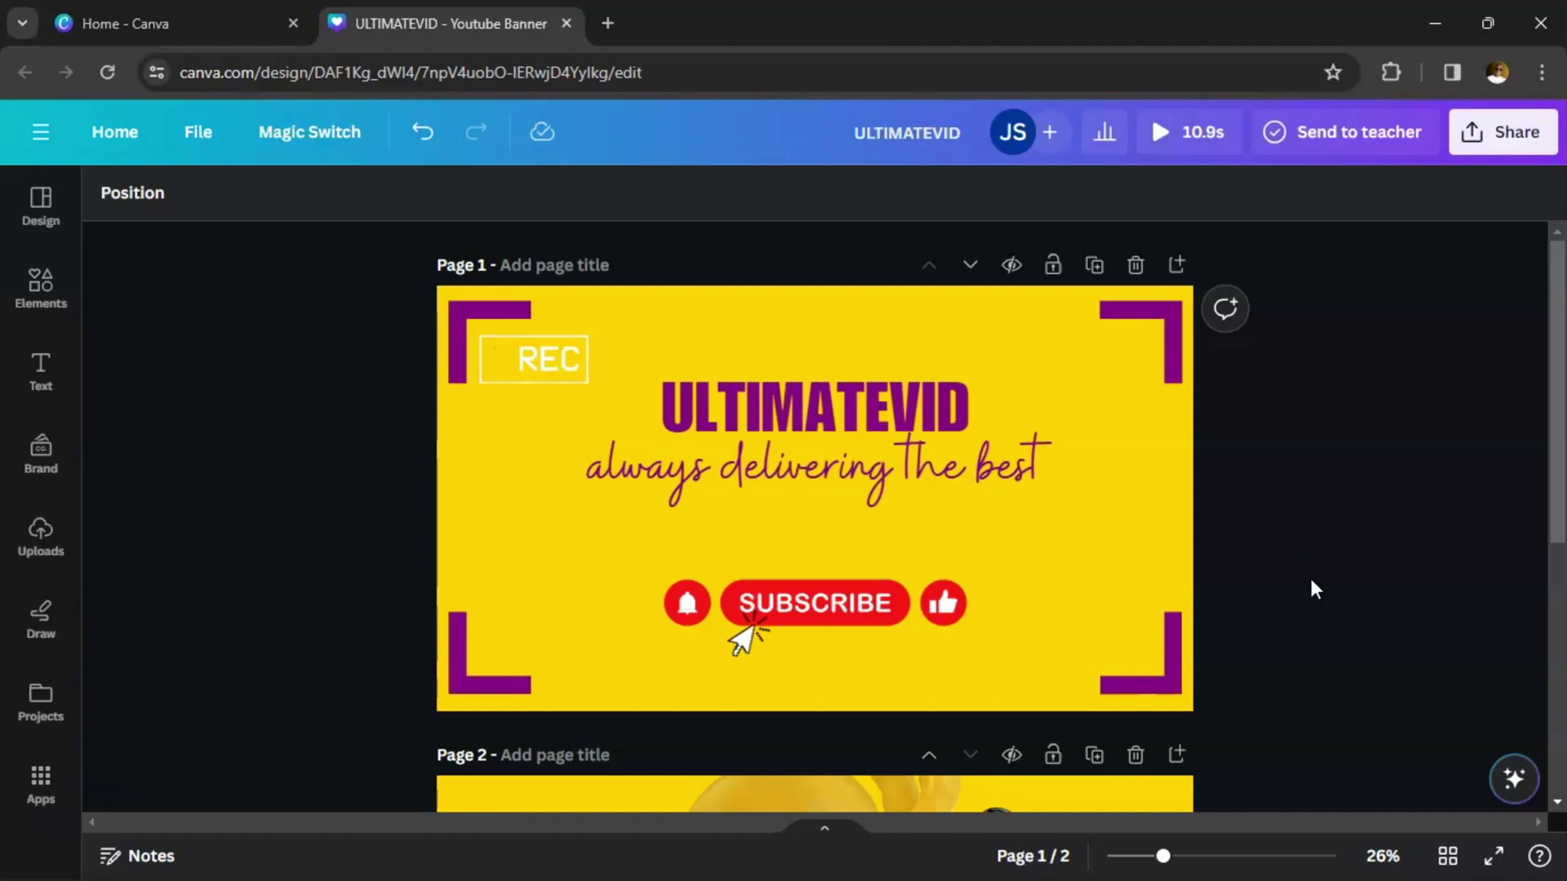
pyautogui.scroll(-2, 1310, 580)
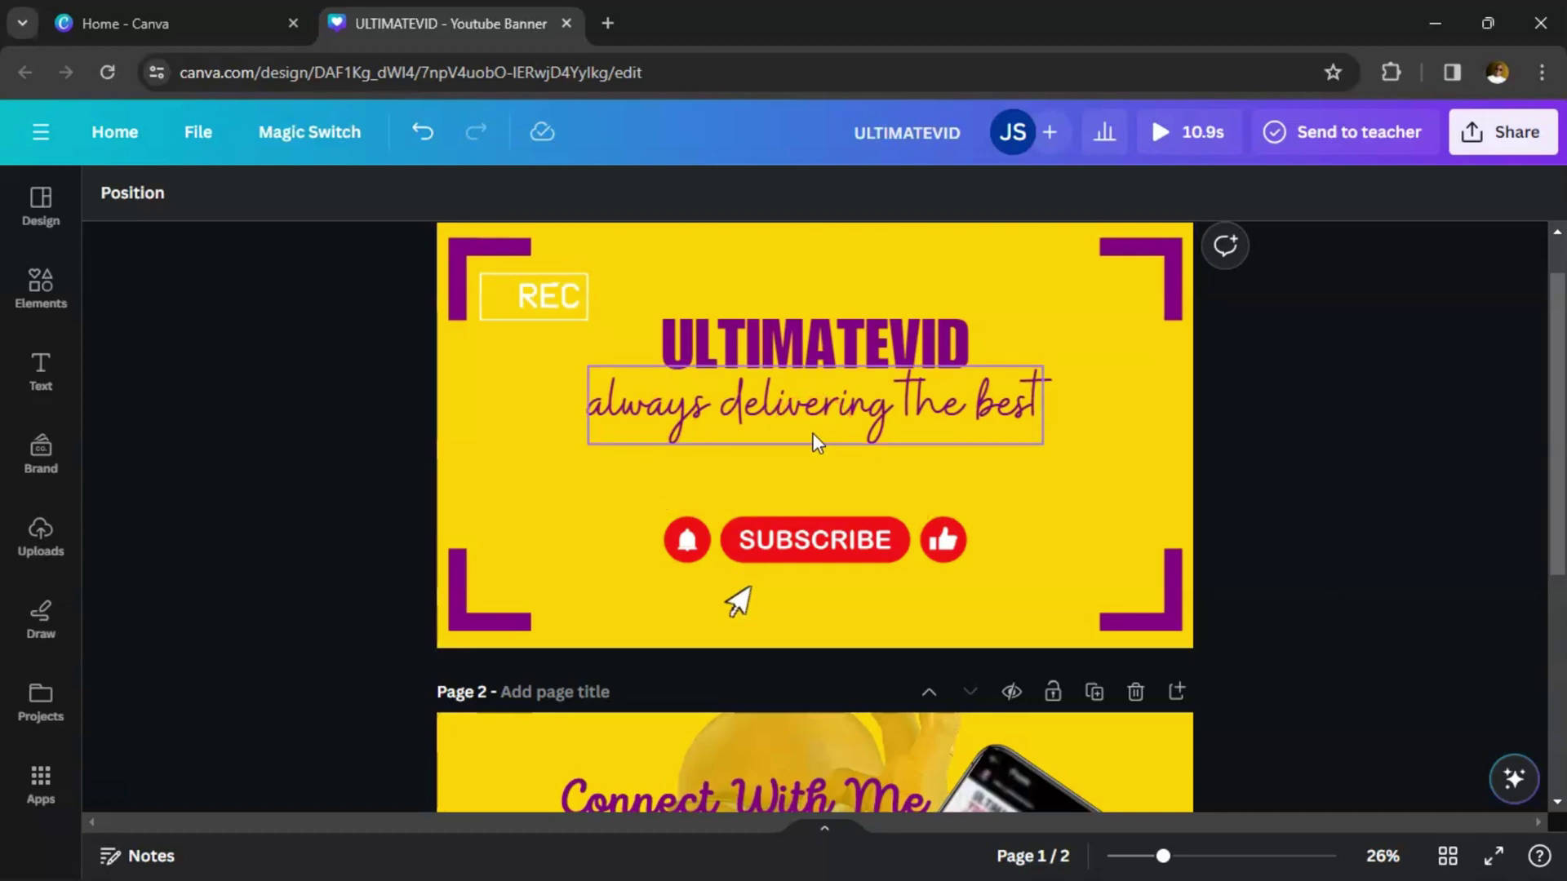
pyautogui.click(904, 341)
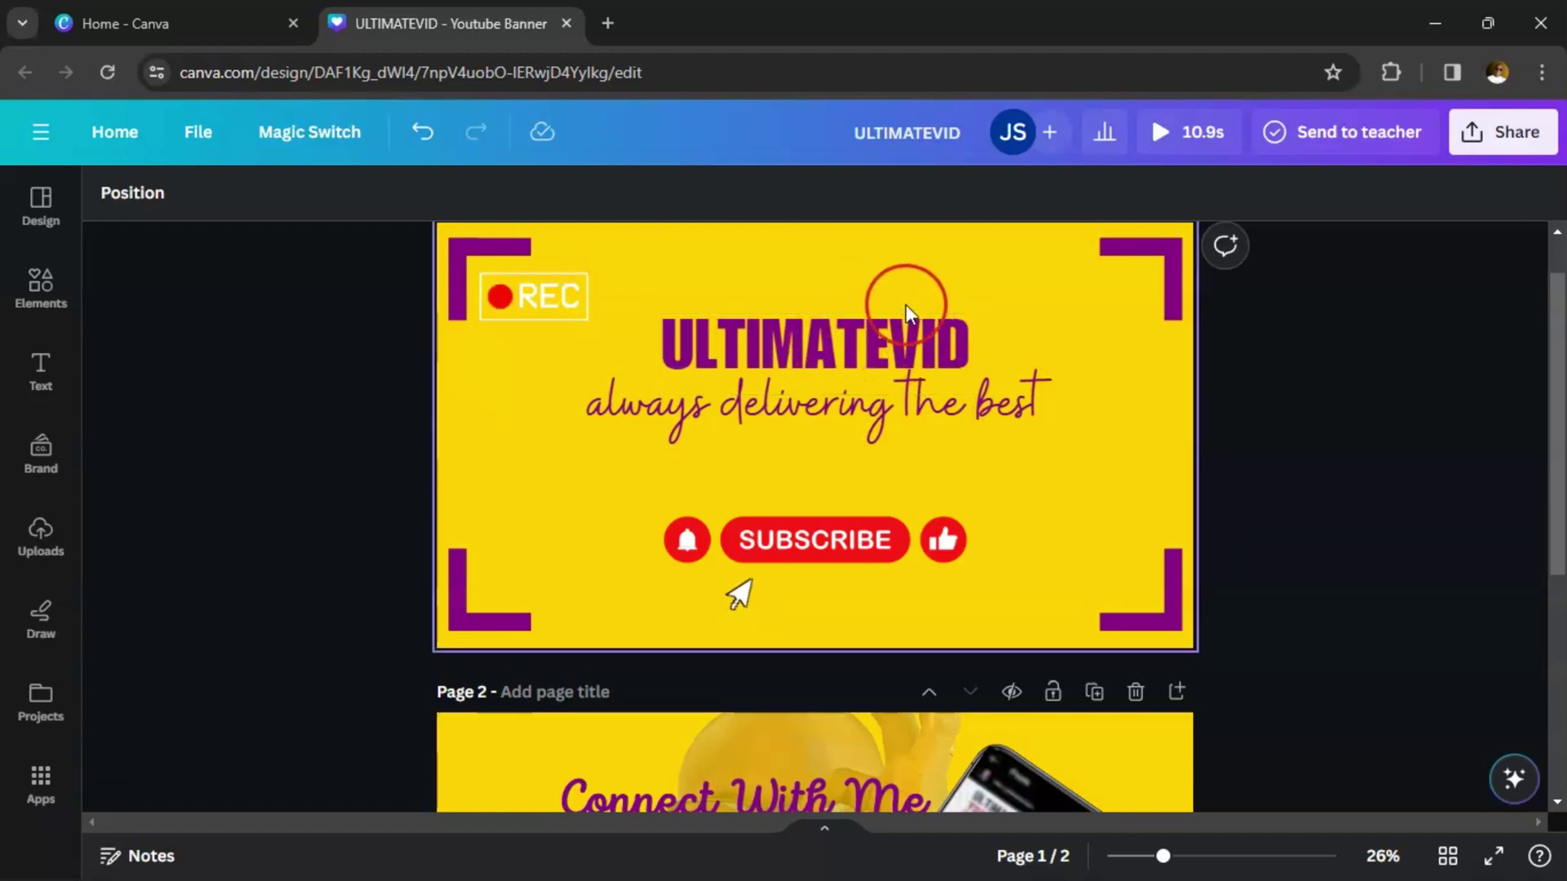
pyautogui.click(969, 404)
pyautogui.click(1014, 409)
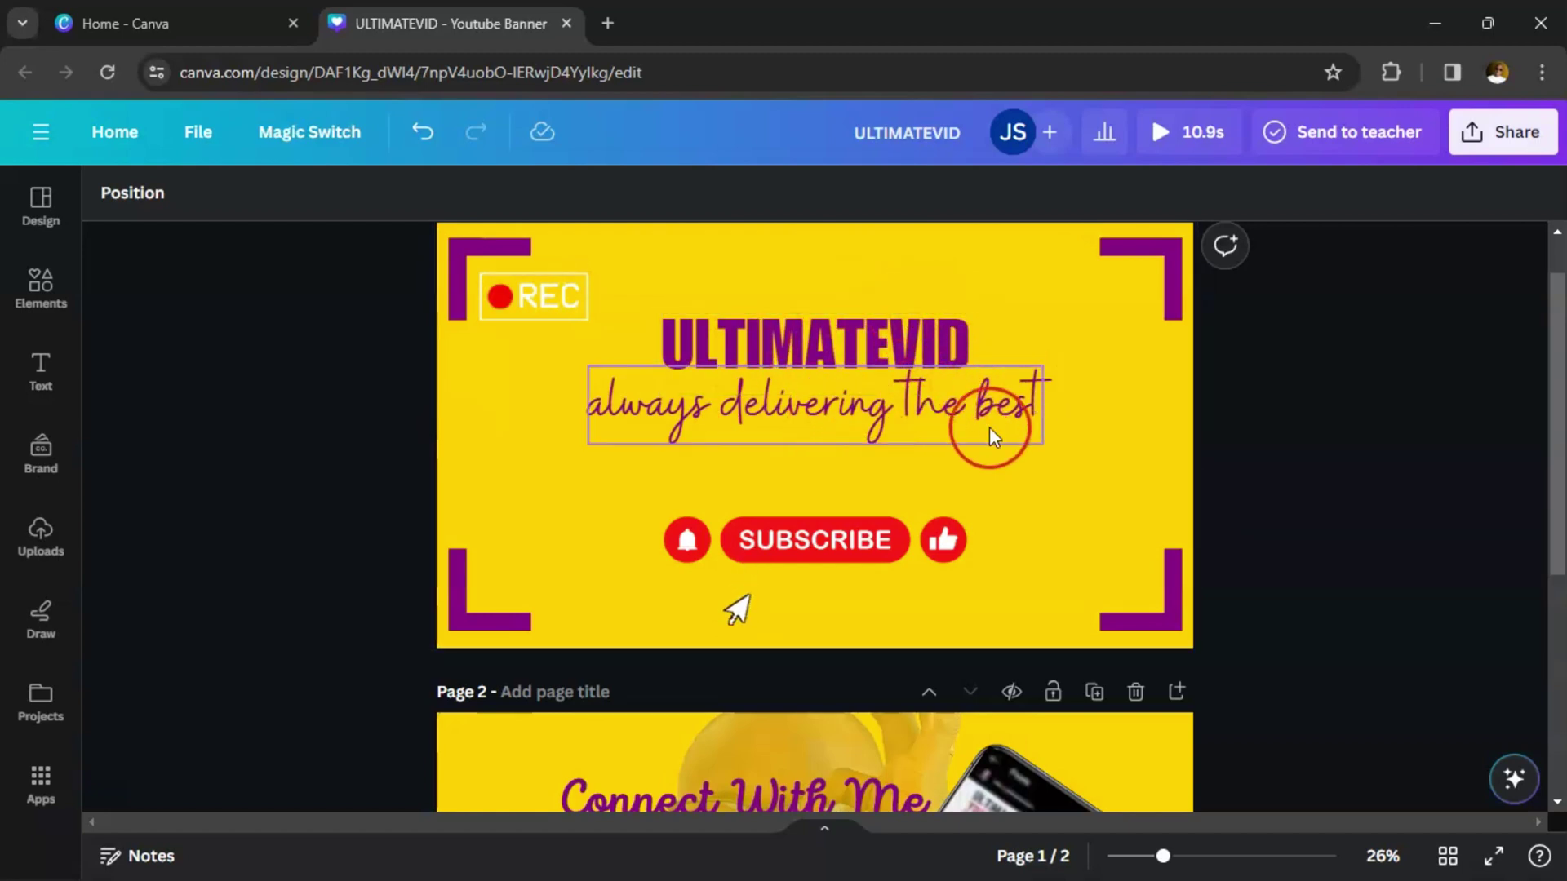
pyautogui.click(933, 401)
pyautogui.click(831, 486)
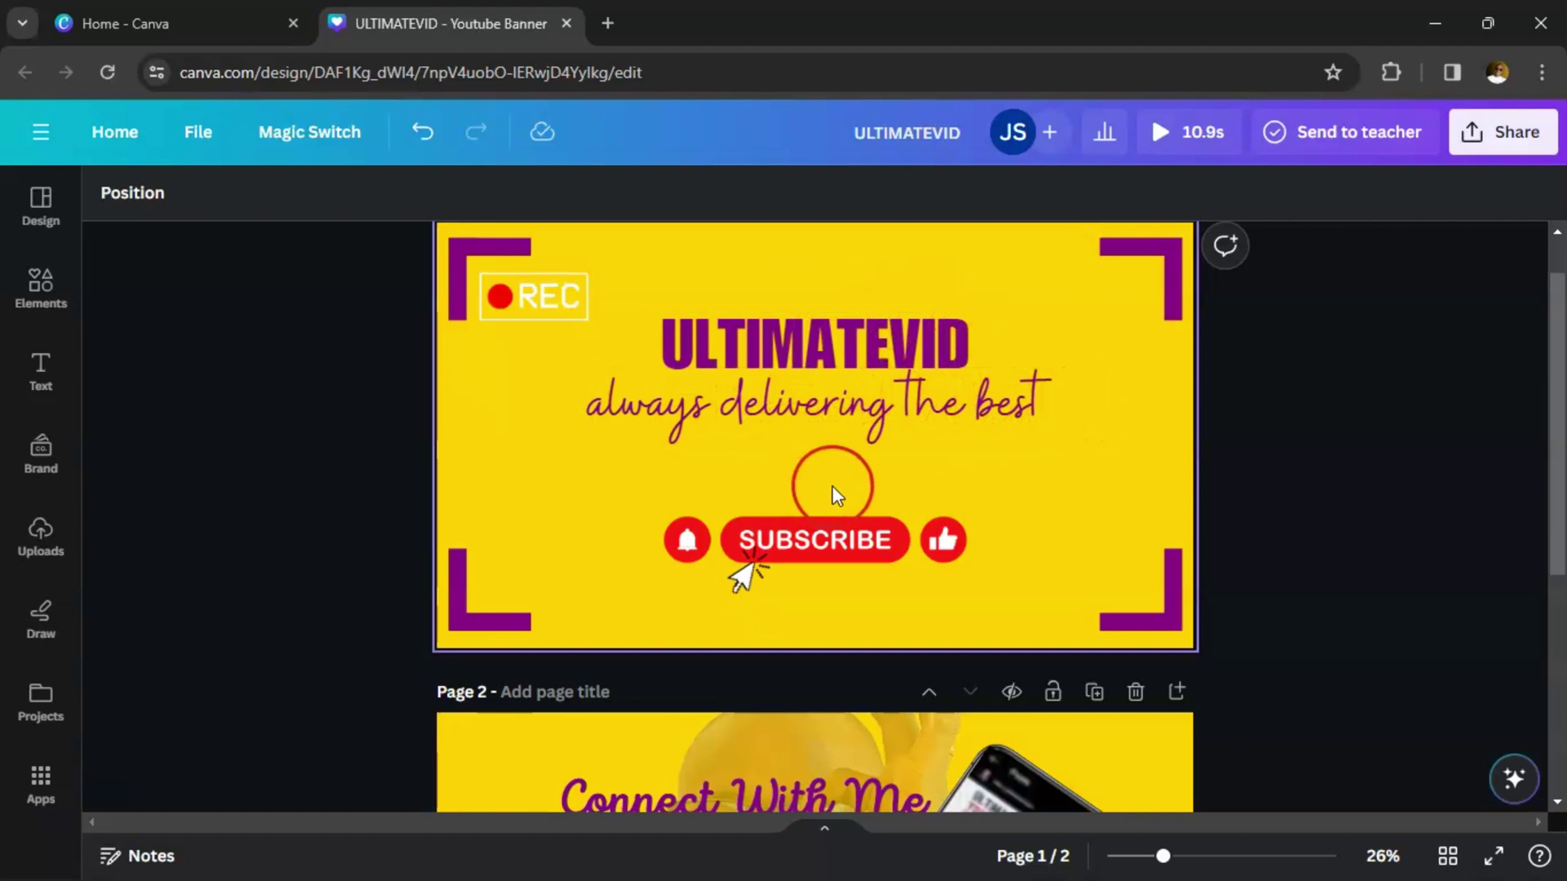
pyautogui.click(426, 404)
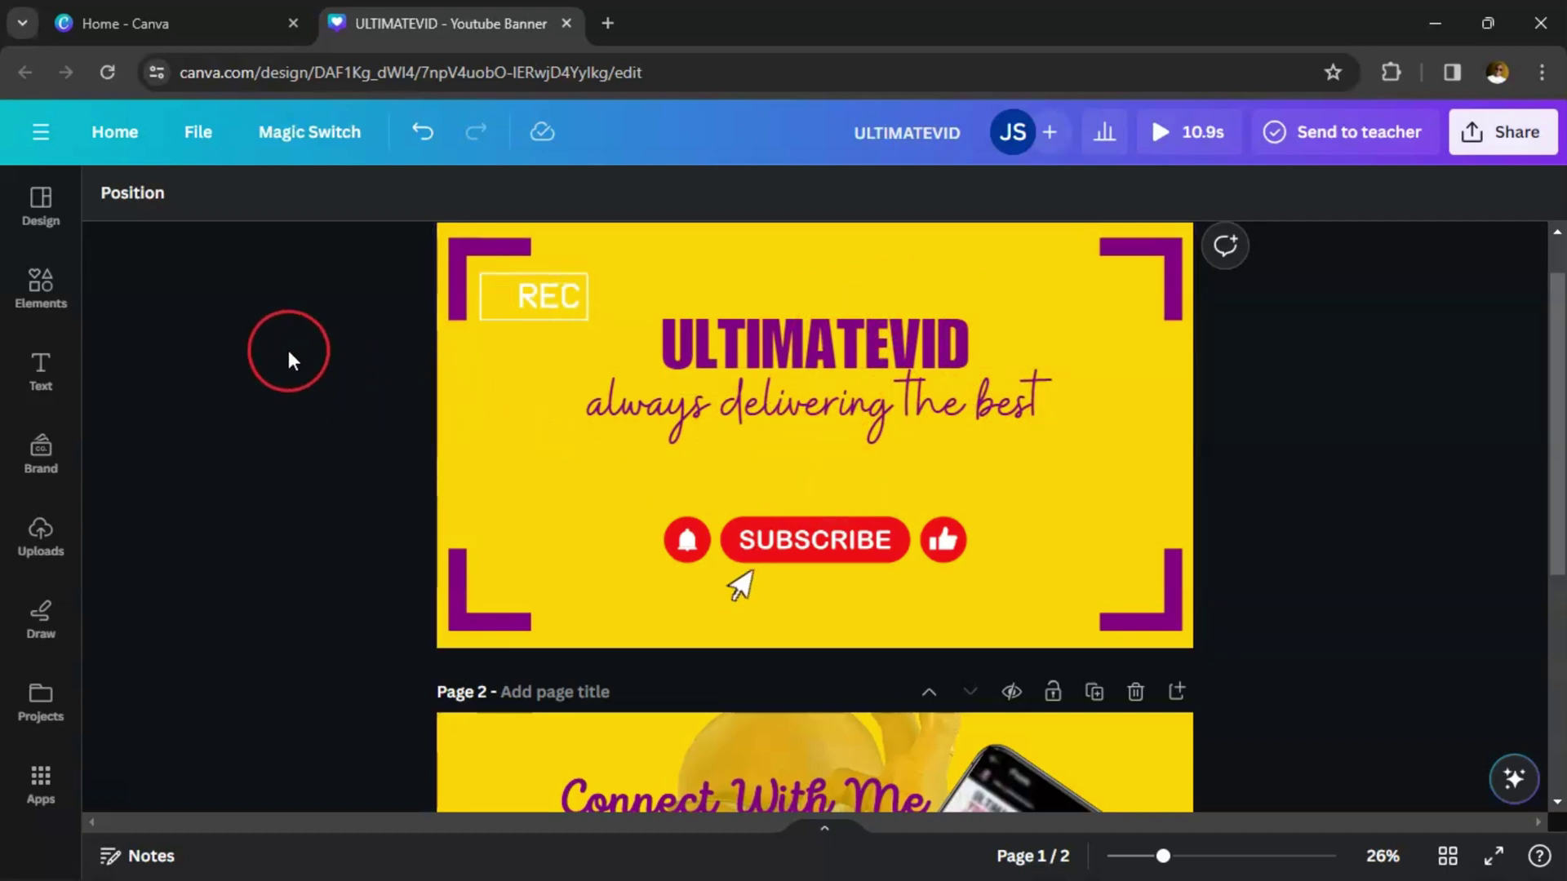
# Step: Add a subheading reading "WE BUILD YOUTUBE CHANNELS" to page 1, placed between the script tagline and the SUBSCRIBE graphic
pyautogui.click(42, 371)
pyautogui.click(269, 514)
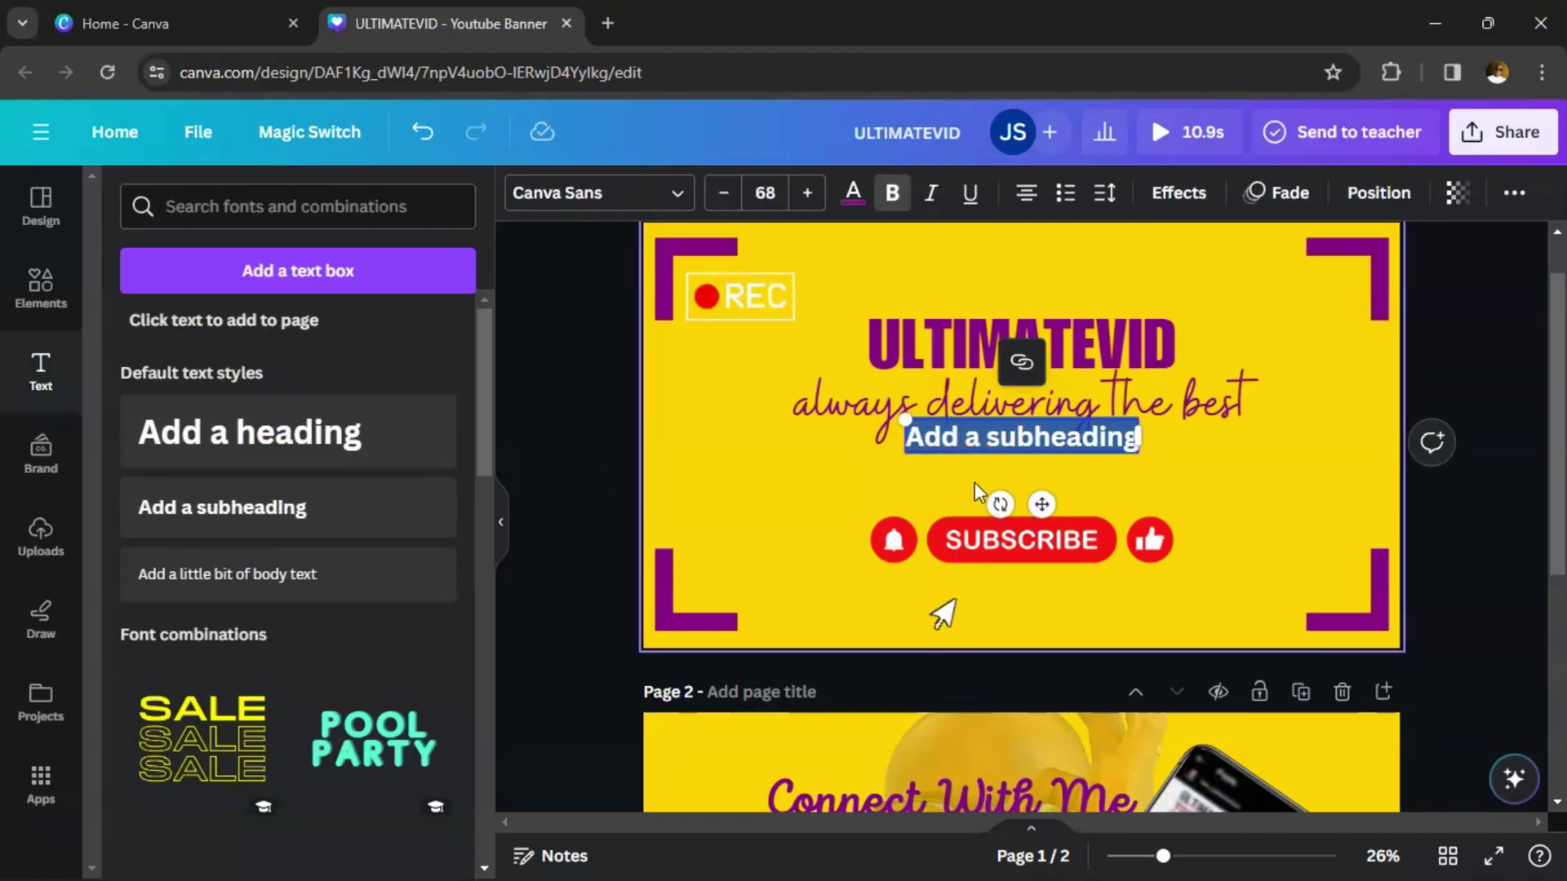
pyautogui.write('WE BUILD YOUTUBE CHANNELS')
pyautogui.click(1042, 453)
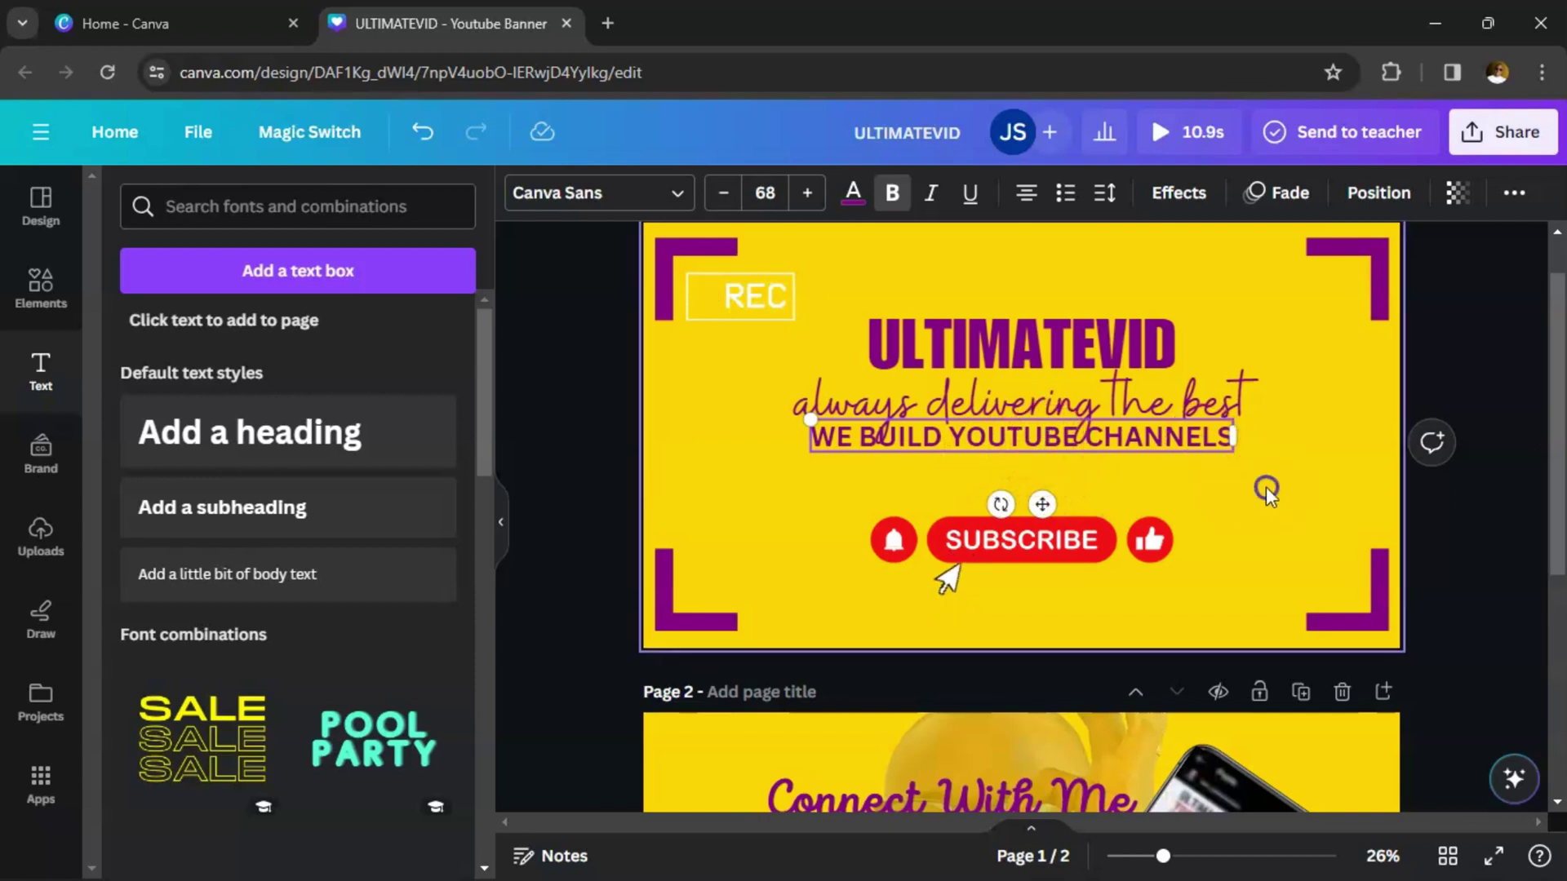
pyautogui.click(1266, 487)
pyautogui.click(1034, 438)
pyautogui.moveTo(1034, 439); pyautogui.dragTo(1030, 463)
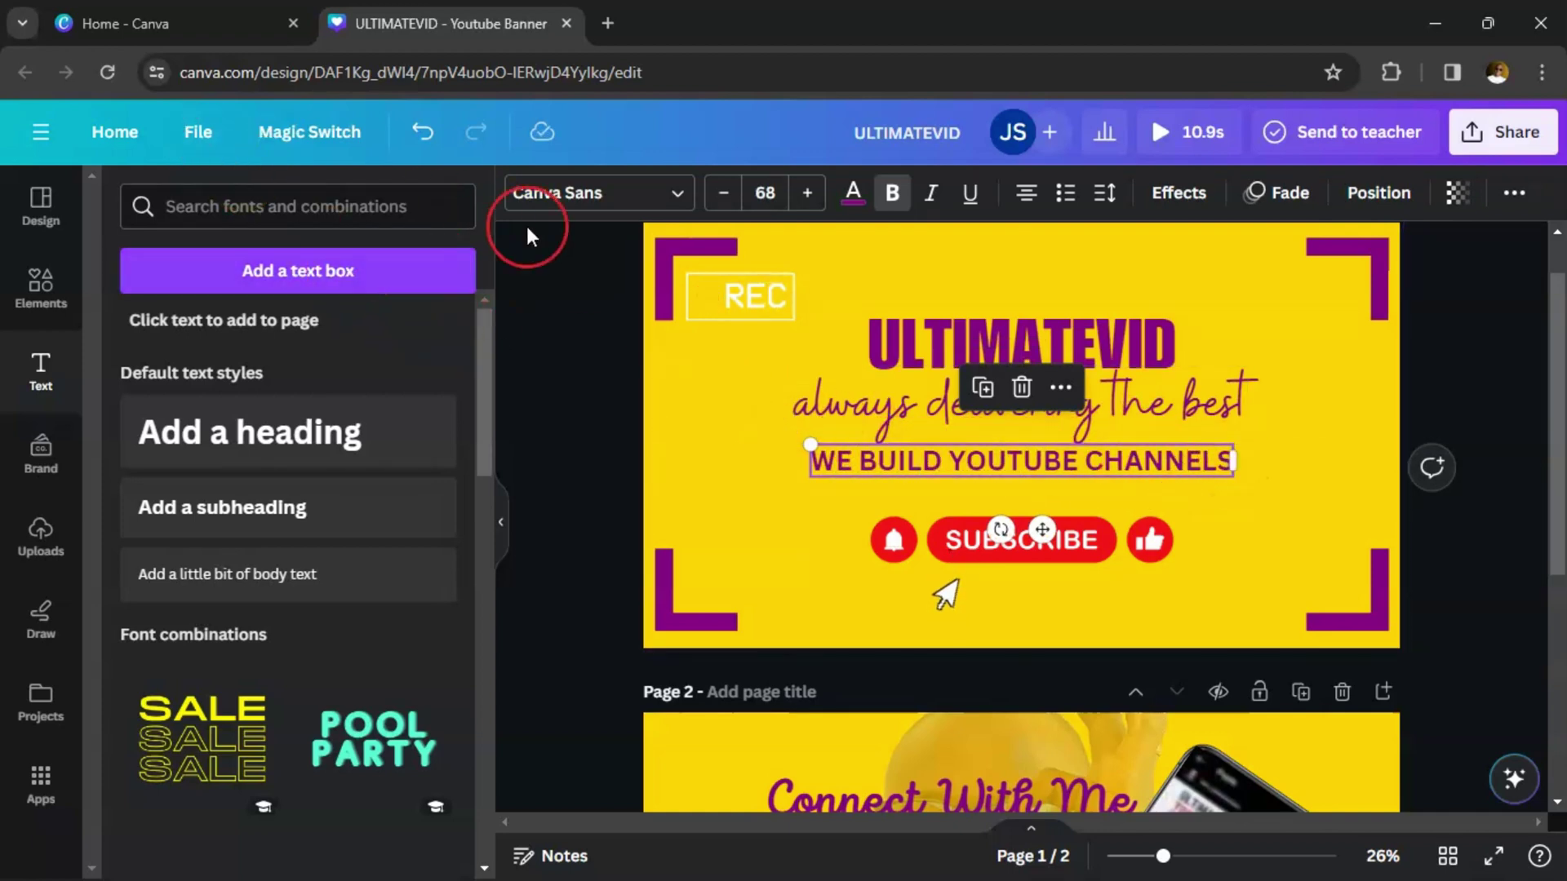
# Step: Set the "WE BUILD YOUTUBE CHANNELS" line in the Ambiguity Inline font, enlarge it to about size 80.5, and center it under the tagline
pyautogui.click(618, 200)
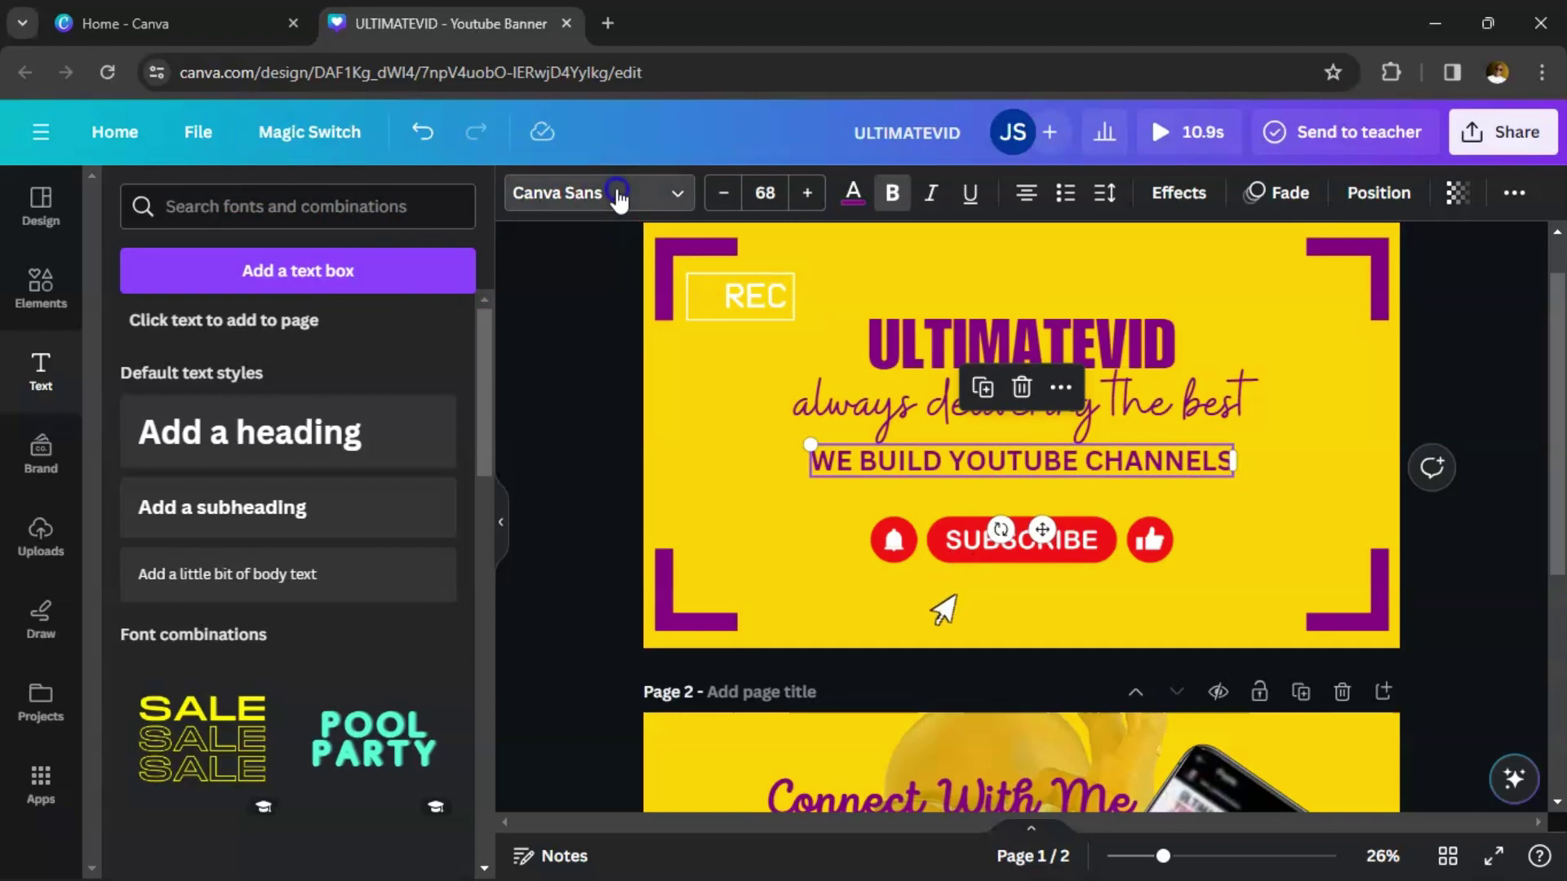
pyautogui.scroll(3, 399, 441)
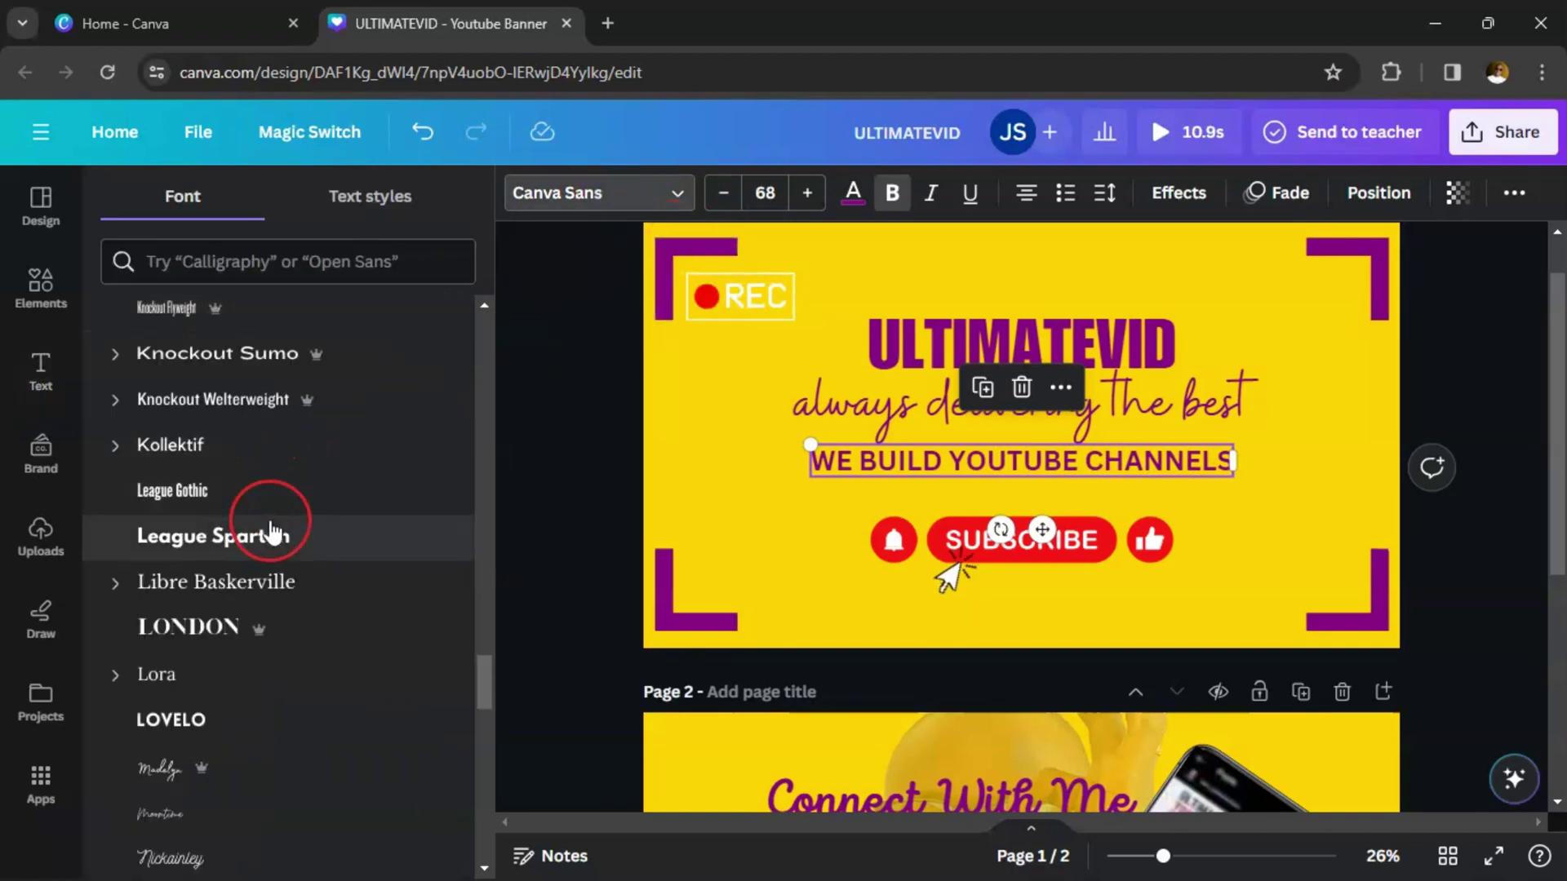
pyautogui.scroll(-3, 277, 595)
pyautogui.scroll(-6, 278, 598)
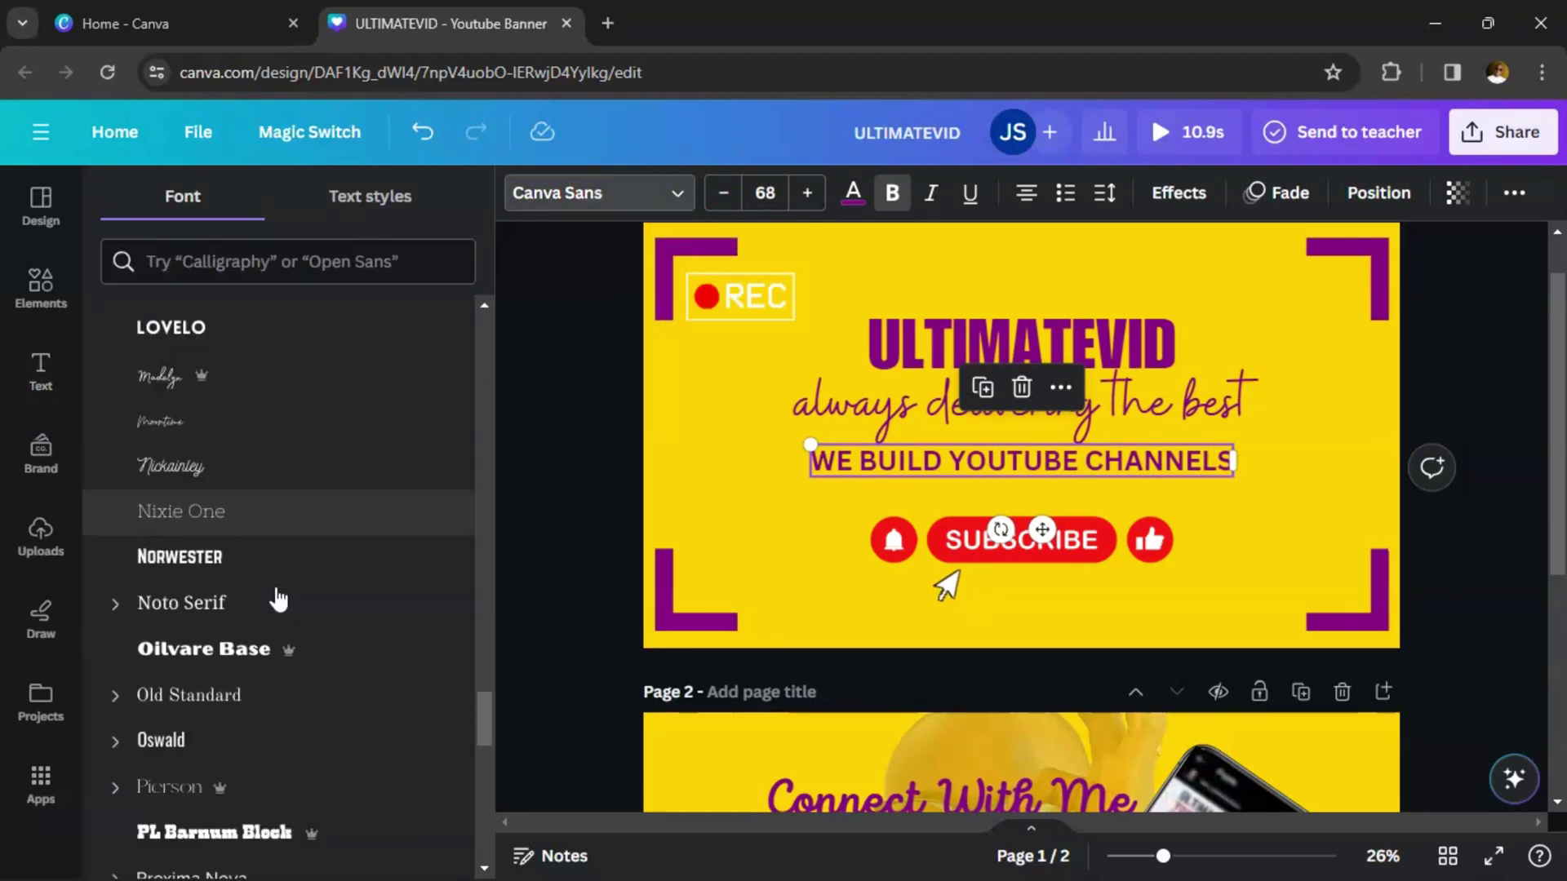
pyautogui.scroll(-5, 277, 598)
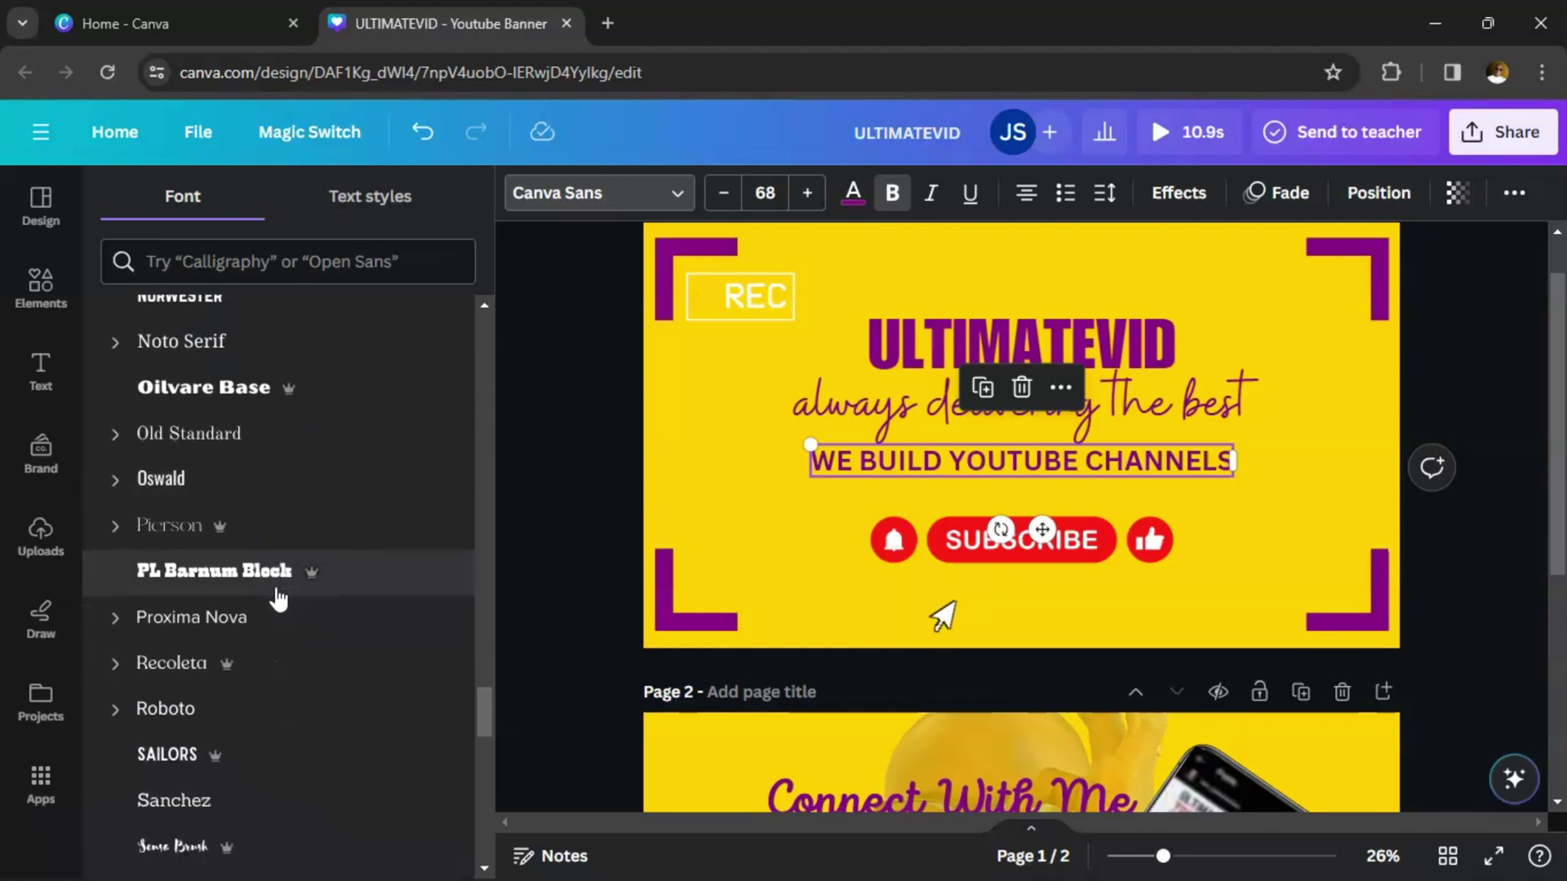
pyautogui.scroll(-1, 278, 598)
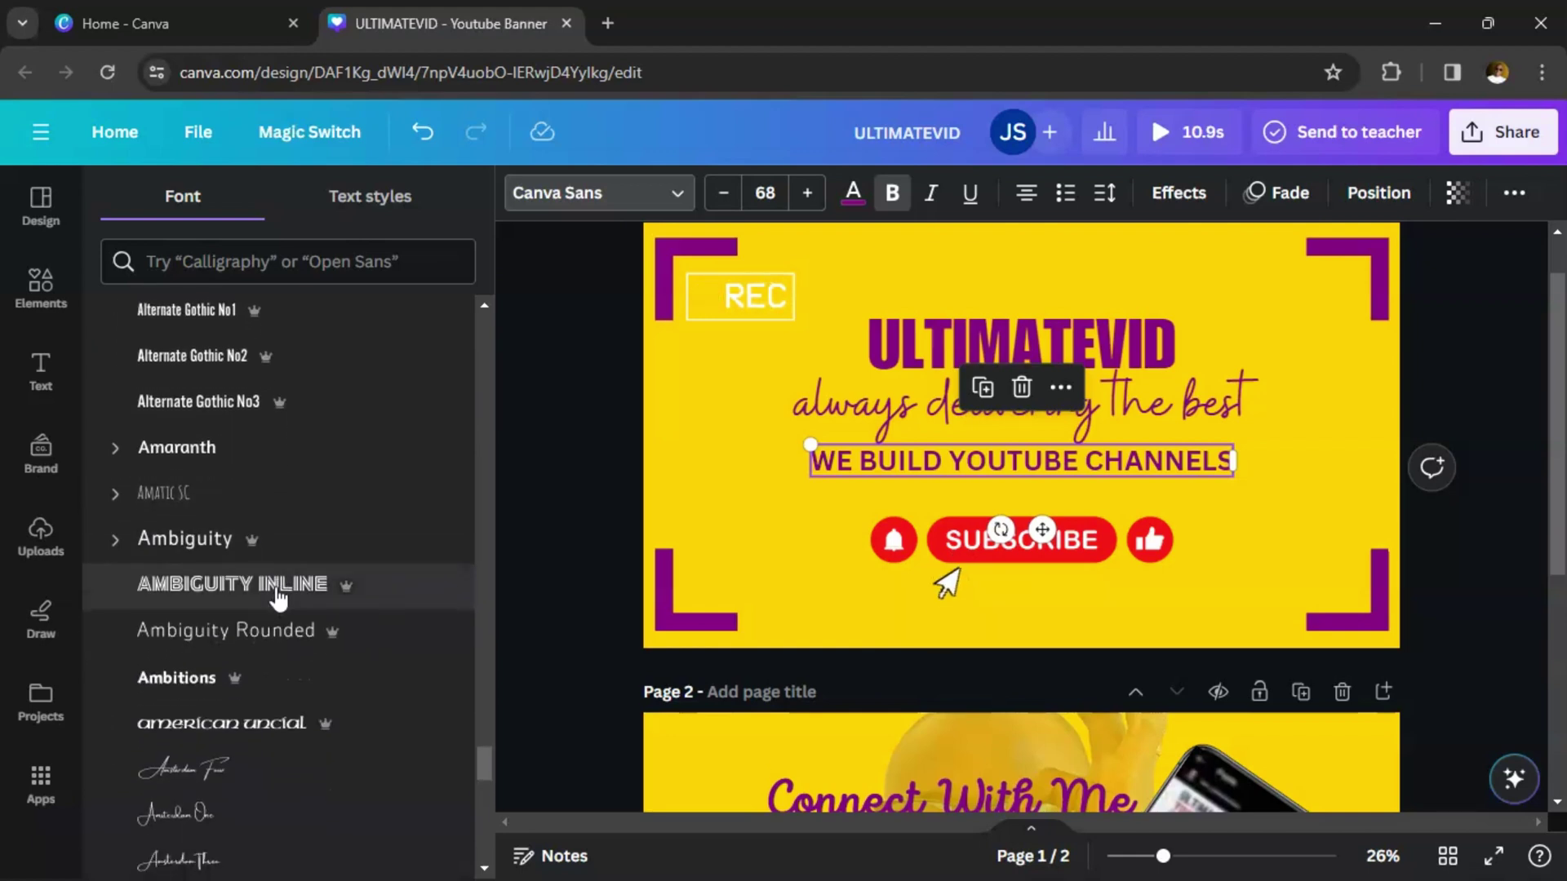
pyautogui.click(278, 595)
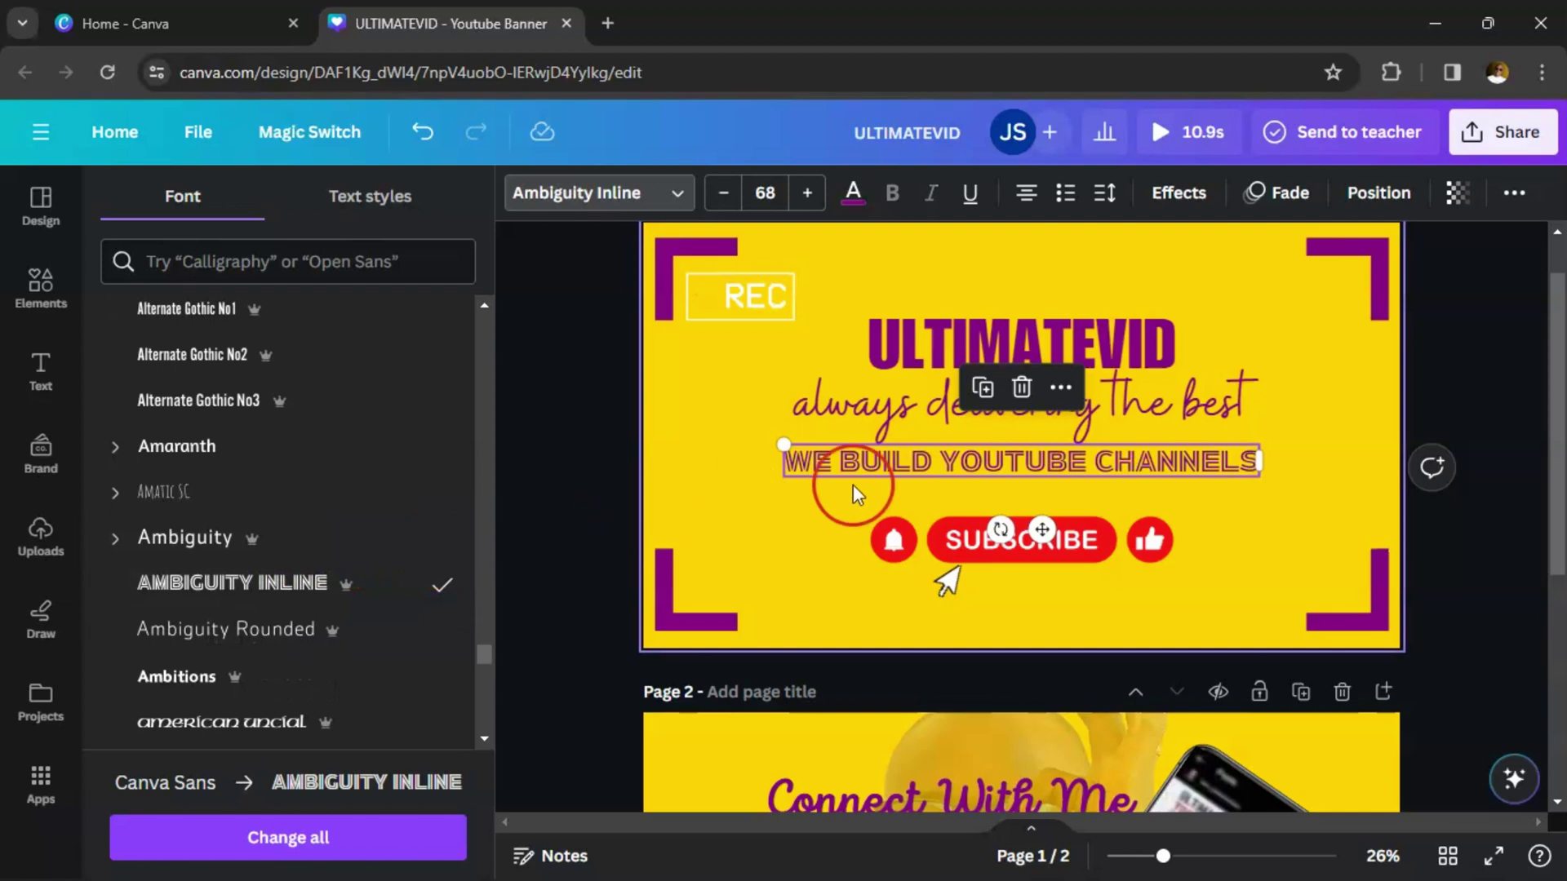
pyautogui.moveTo(783, 444); pyautogui.dragTo(696, 440)
pyautogui.moveTo(831, 467); pyautogui.dragTo(887, 467)
pyautogui.click(1484, 614)
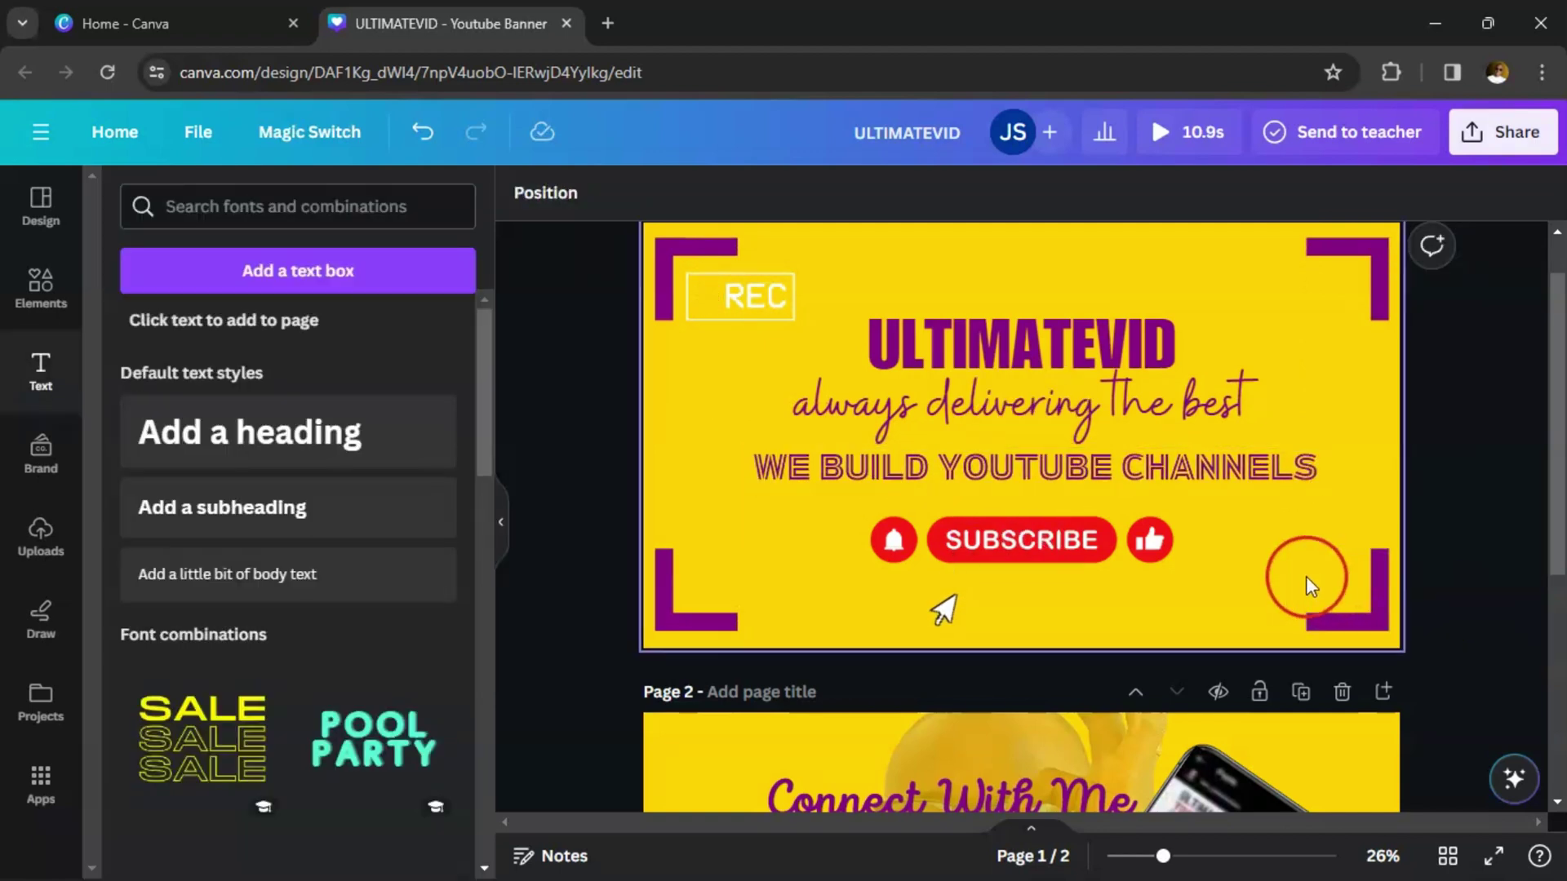
pyautogui.click(1180, 474)
pyautogui.scroll(-1, 1436, 588)
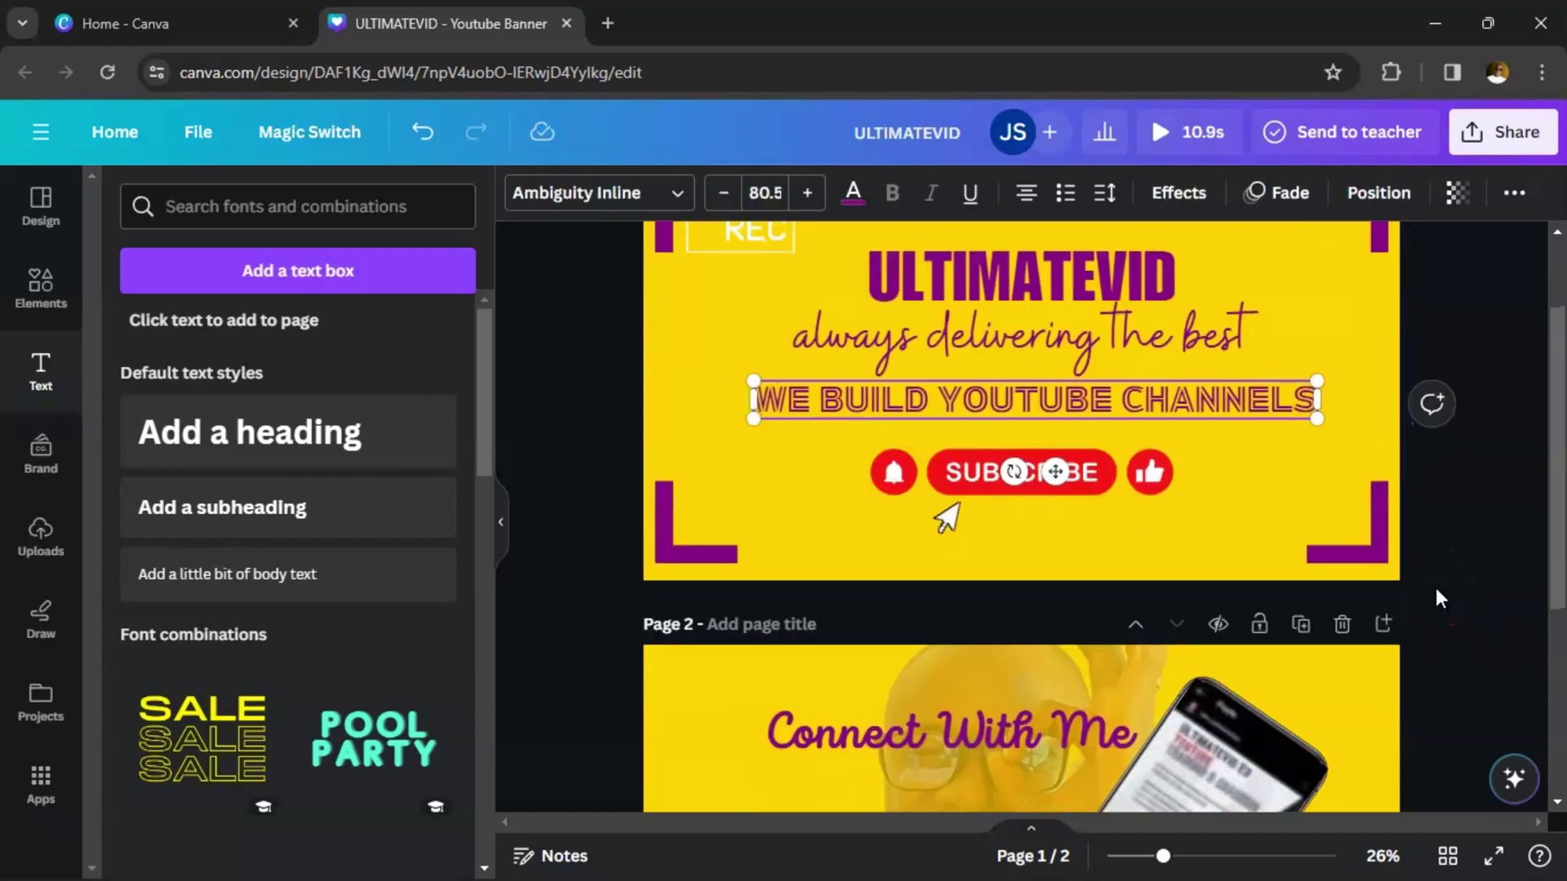
pyautogui.click(1475, 390)
pyautogui.scroll(2, 1475, 390)
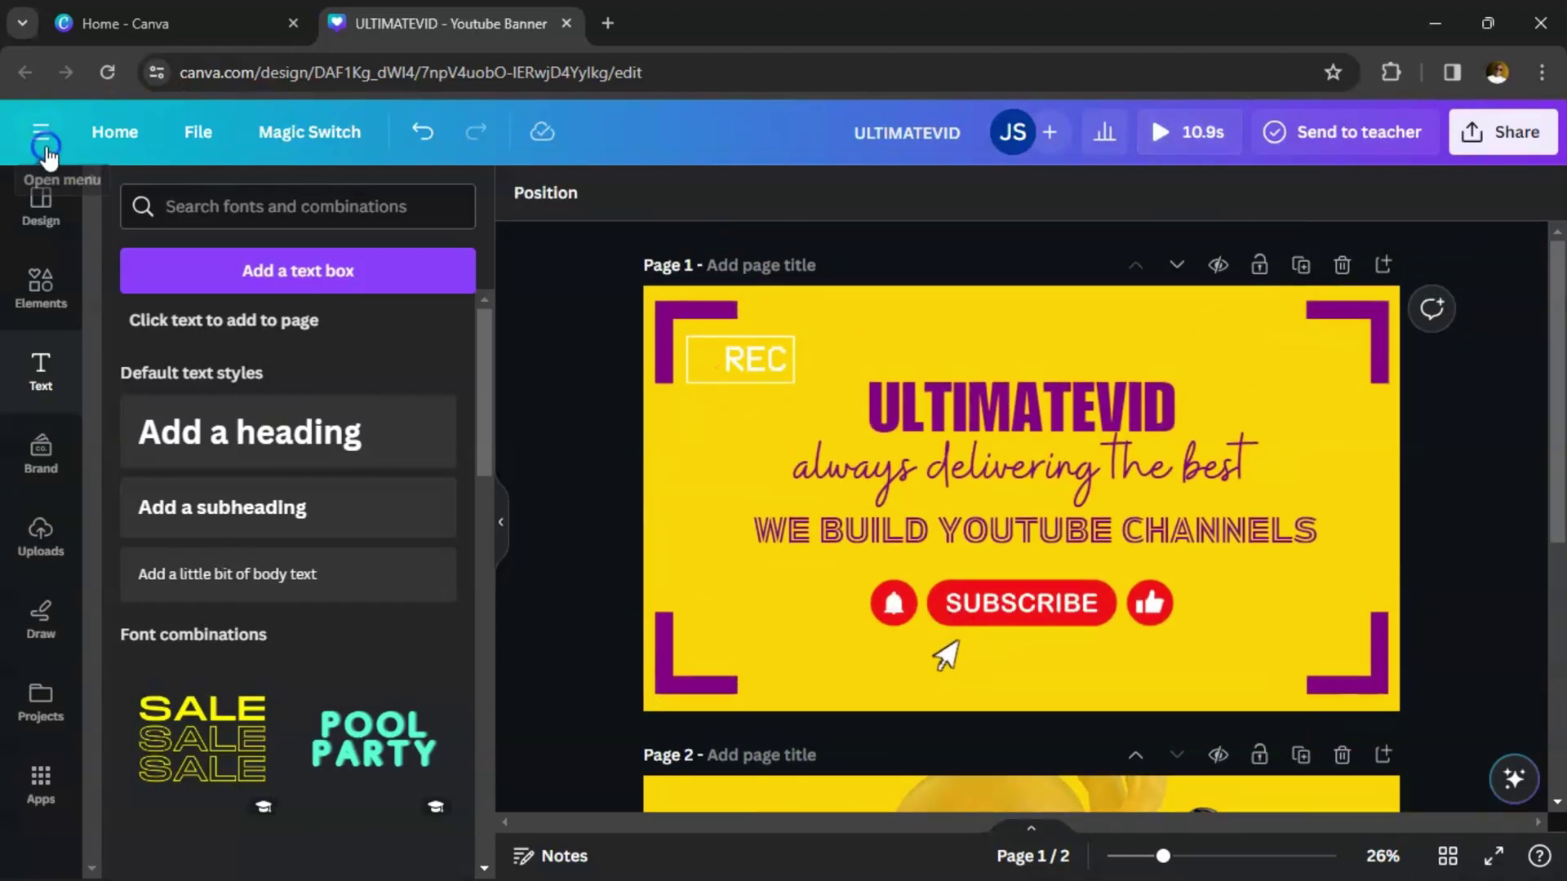
# Step: Move the video out of the phone frame on page 2, then return it to its place inside the frame
pyautogui.scroll(-5, 1035, 506)
pyautogui.click(1167, 499)
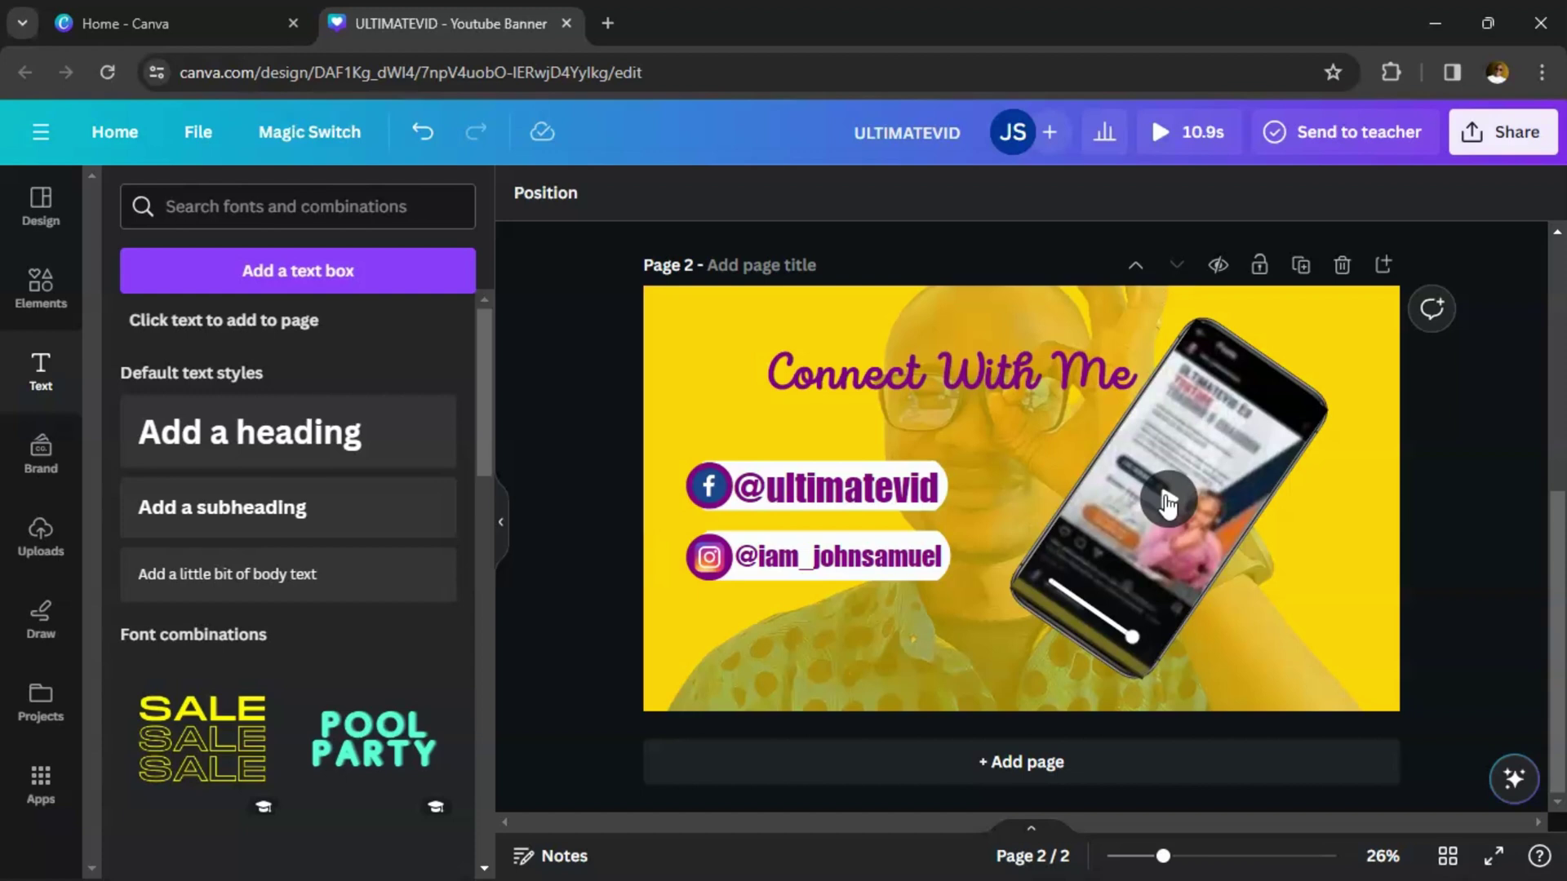
pyautogui.click(1212, 459)
pyautogui.moveTo(1212, 459); pyautogui.dragTo(1085, 488)
pyautogui.click(1063, 565)
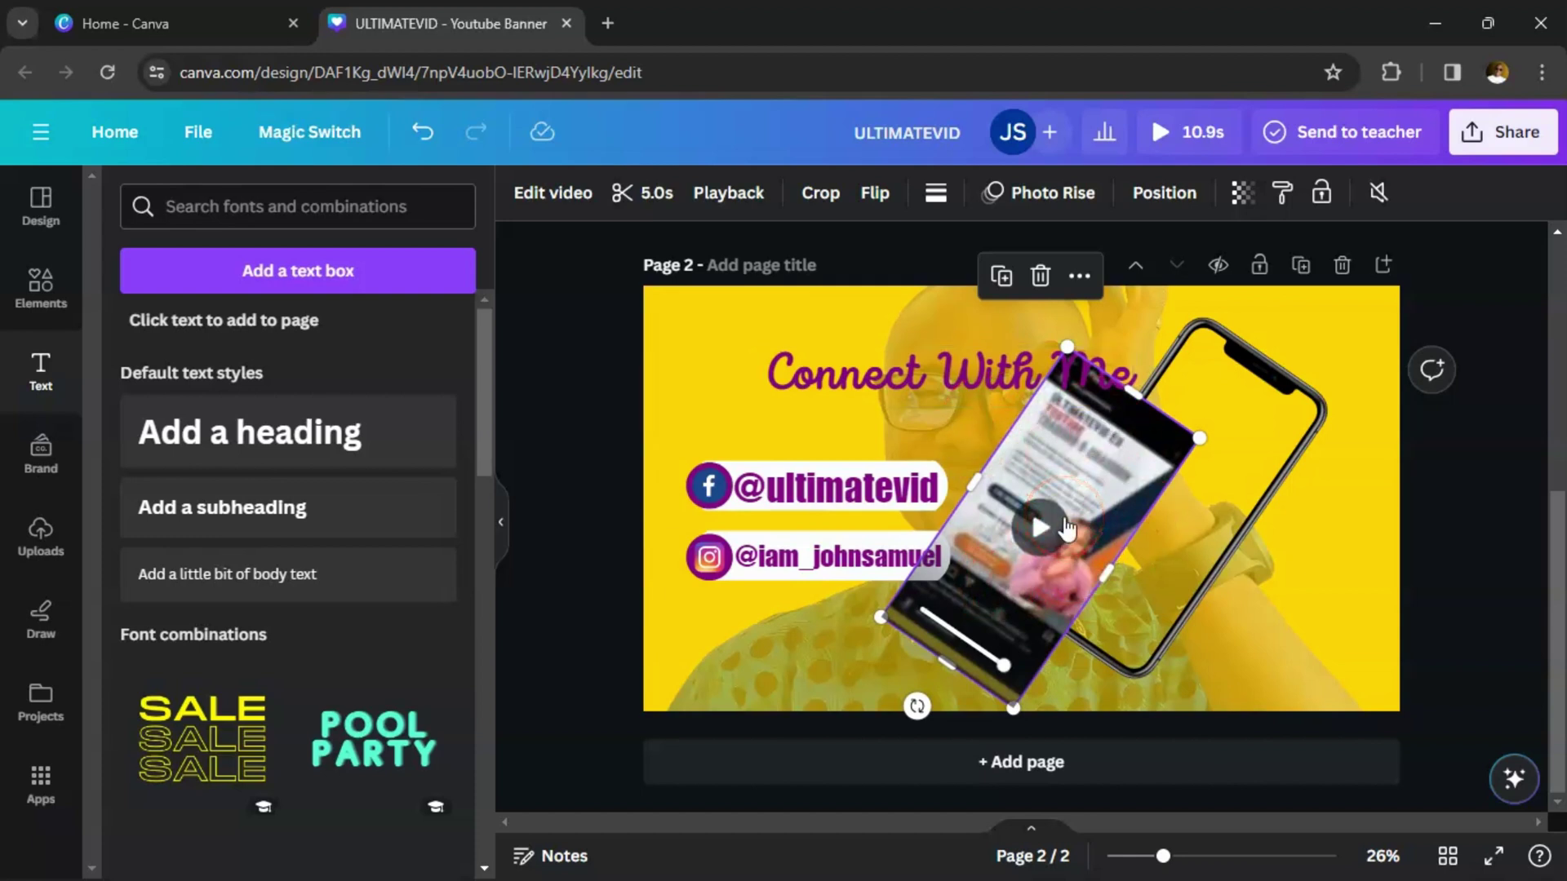
pyautogui.moveTo(1074, 490); pyautogui.dragTo(1204, 429)
pyautogui.click(1298, 523)
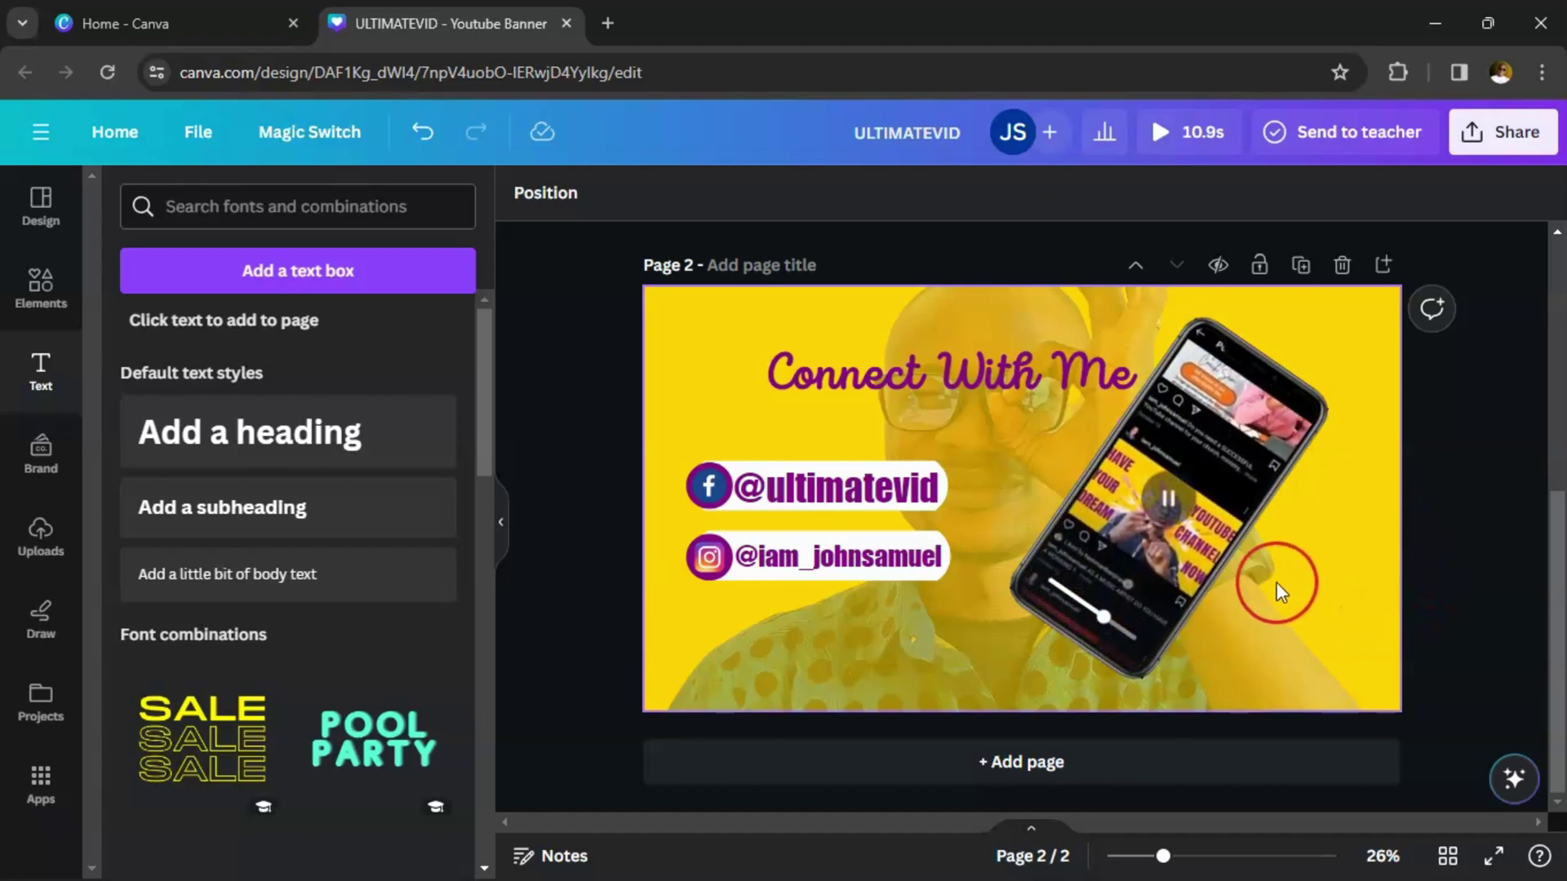
# Step: Apply the Summer filter to the phone video on page 2 with an intensity of 45
pyautogui.click(1005, 441)
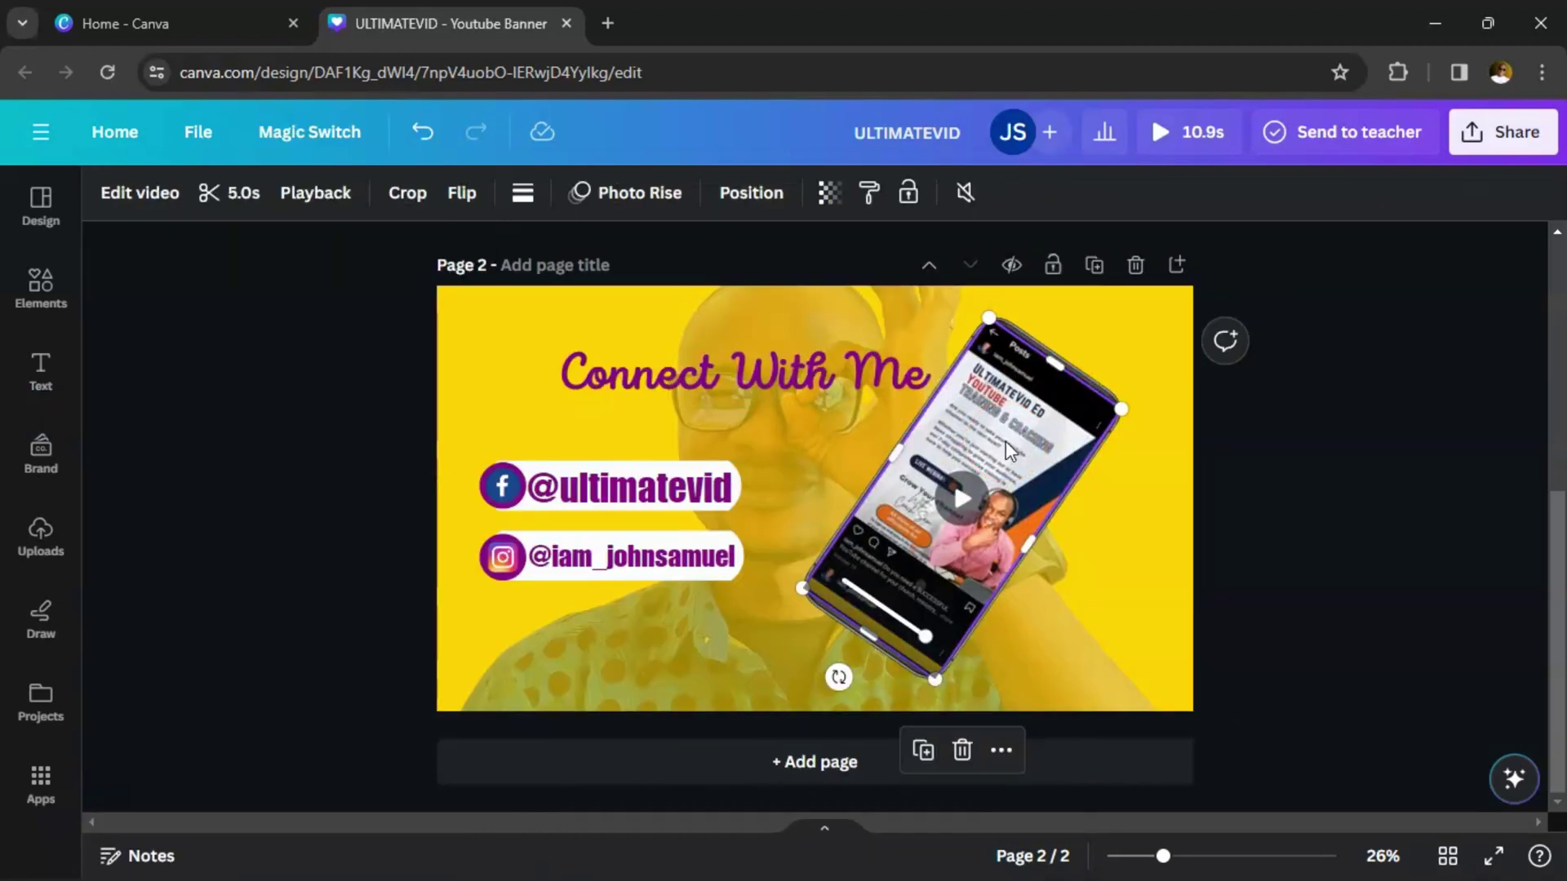
pyautogui.click(610, 298)
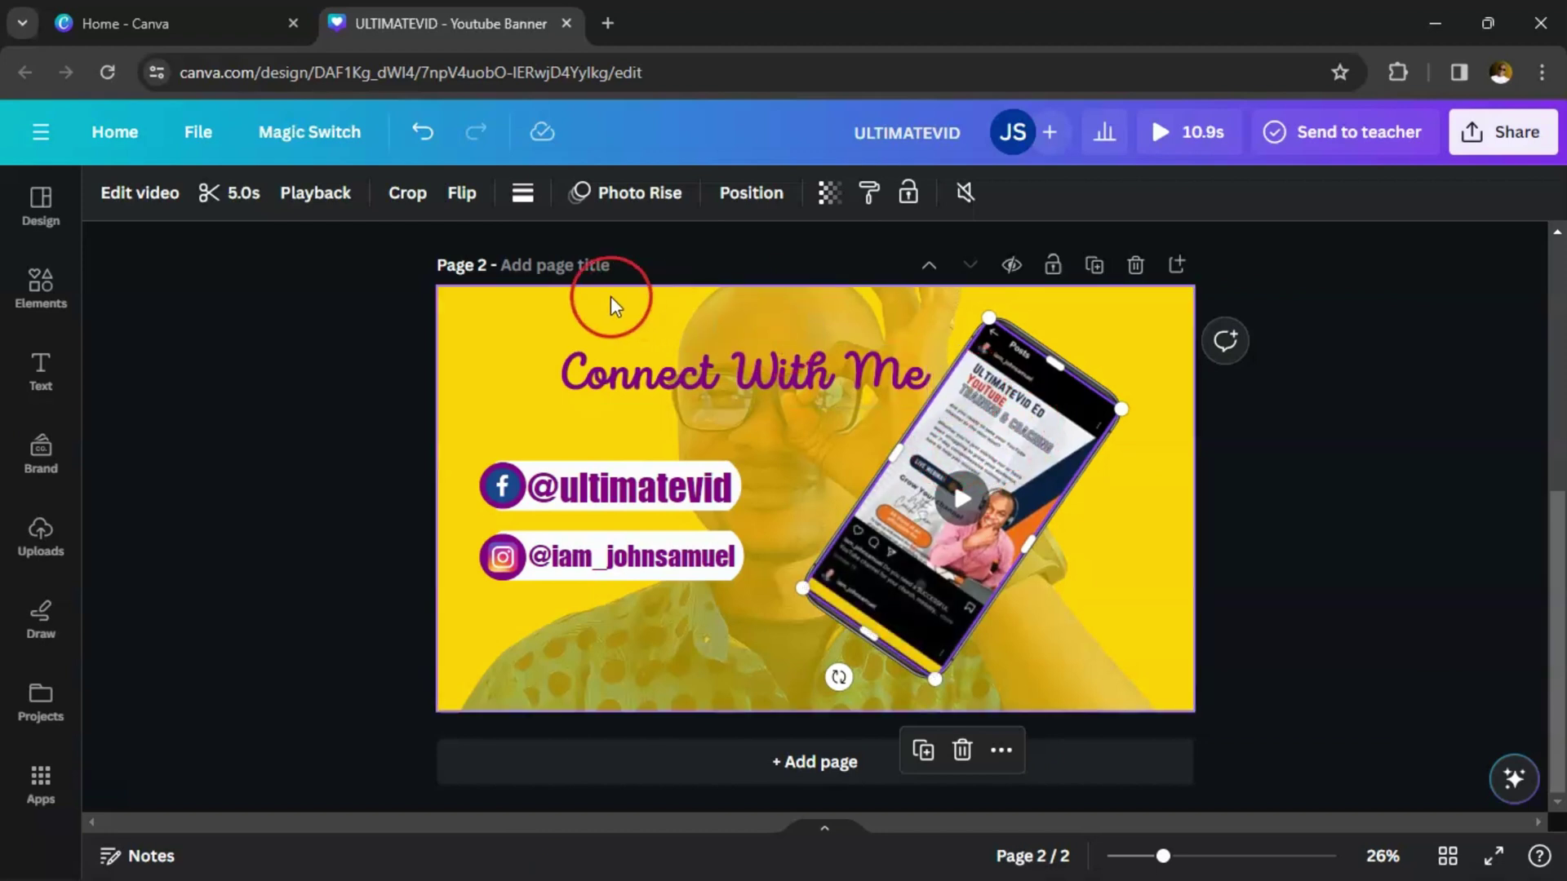
pyautogui.click(152, 202)
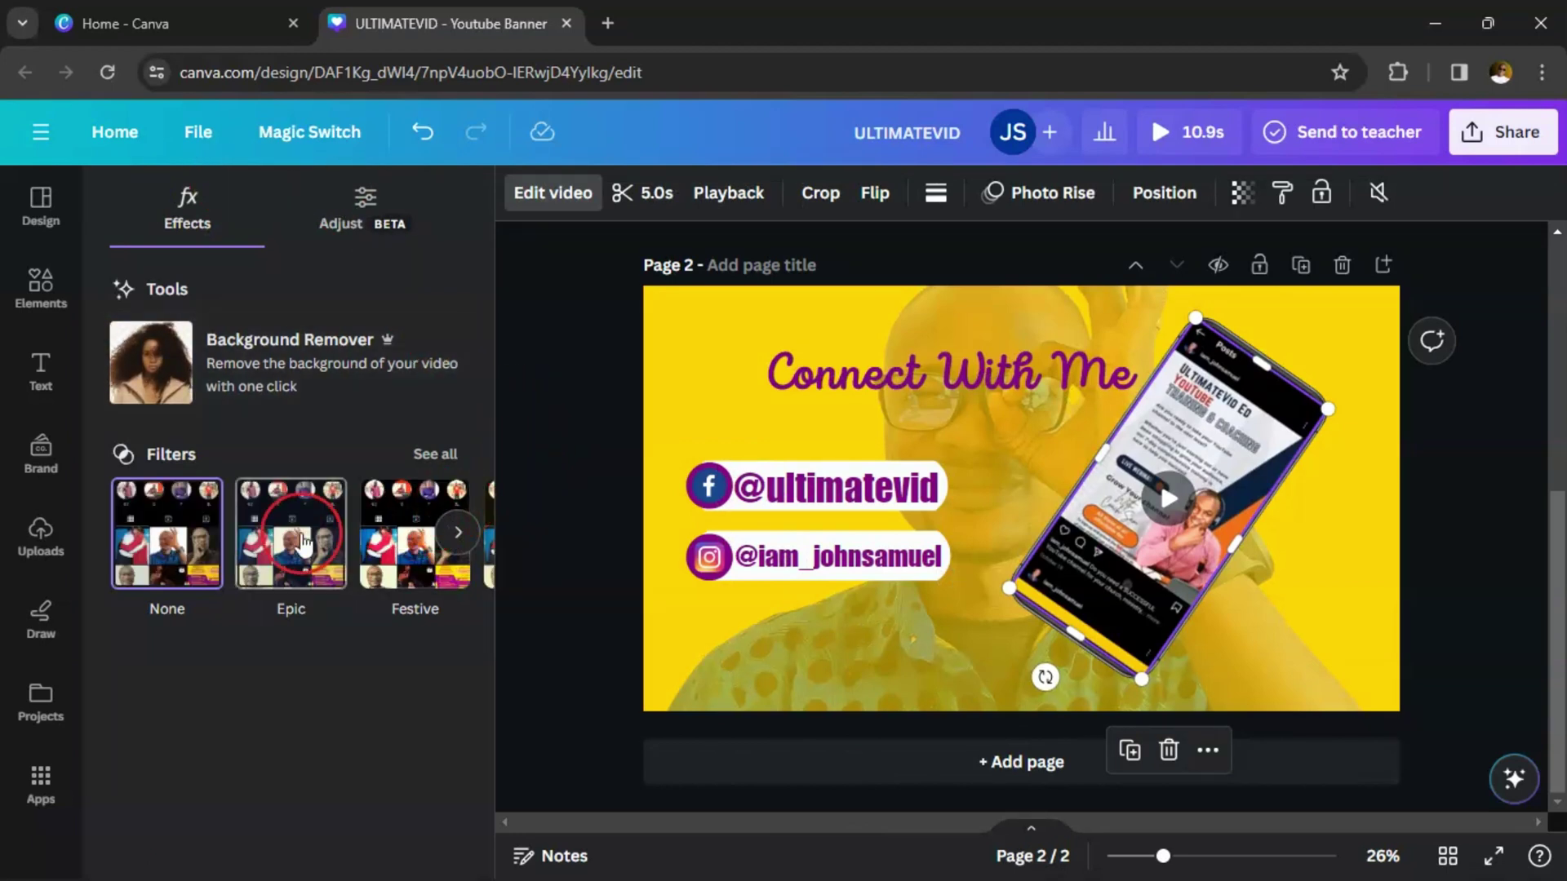
pyautogui.hscroll(5, 337, 569)
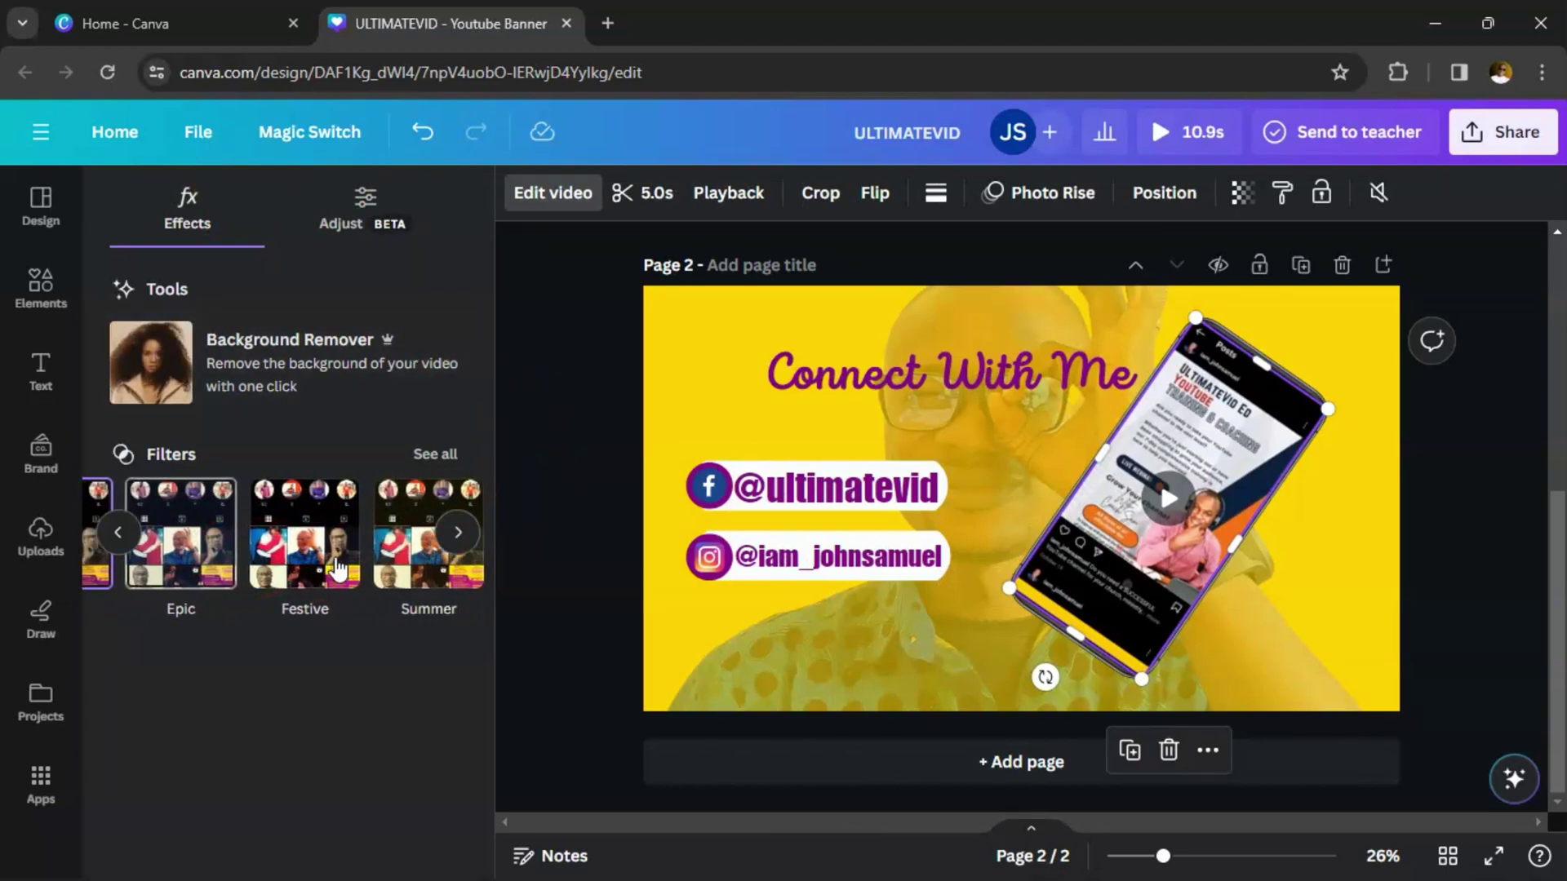
pyautogui.hscroll(2, 337, 569)
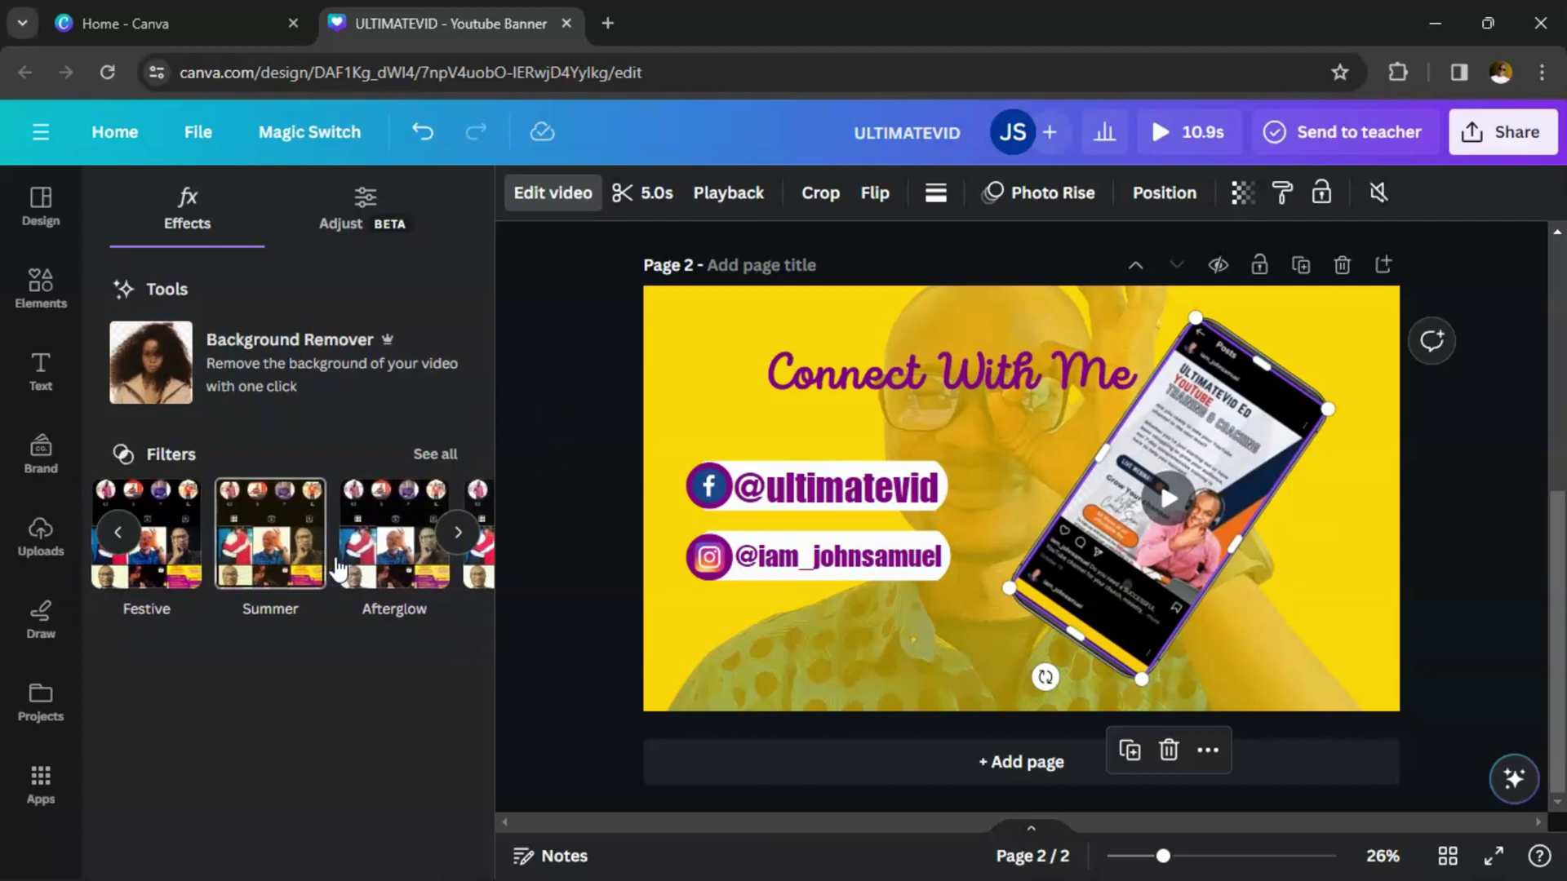
pyautogui.hscroll(-3, 337, 569)
pyautogui.click(371, 547)
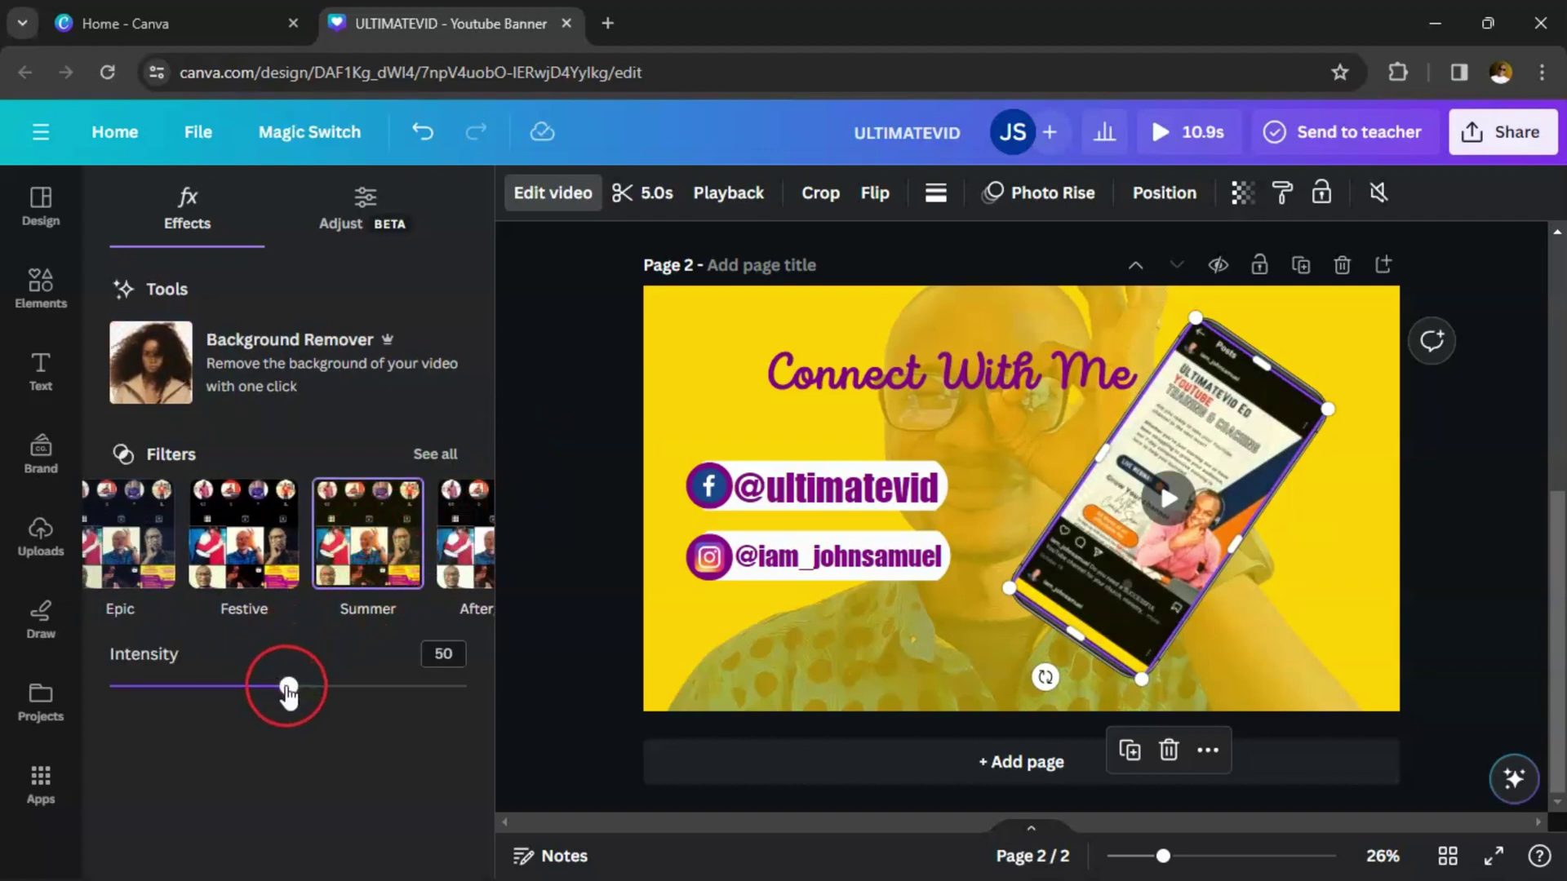
pyautogui.moveTo(288, 690)
pyautogui.mouseDown()
pyautogui.moveTo(178, 694)
pyautogui.moveTo(353, 710)
pyautogui.moveTo(276, 690)
pyautogui.mouseUp()
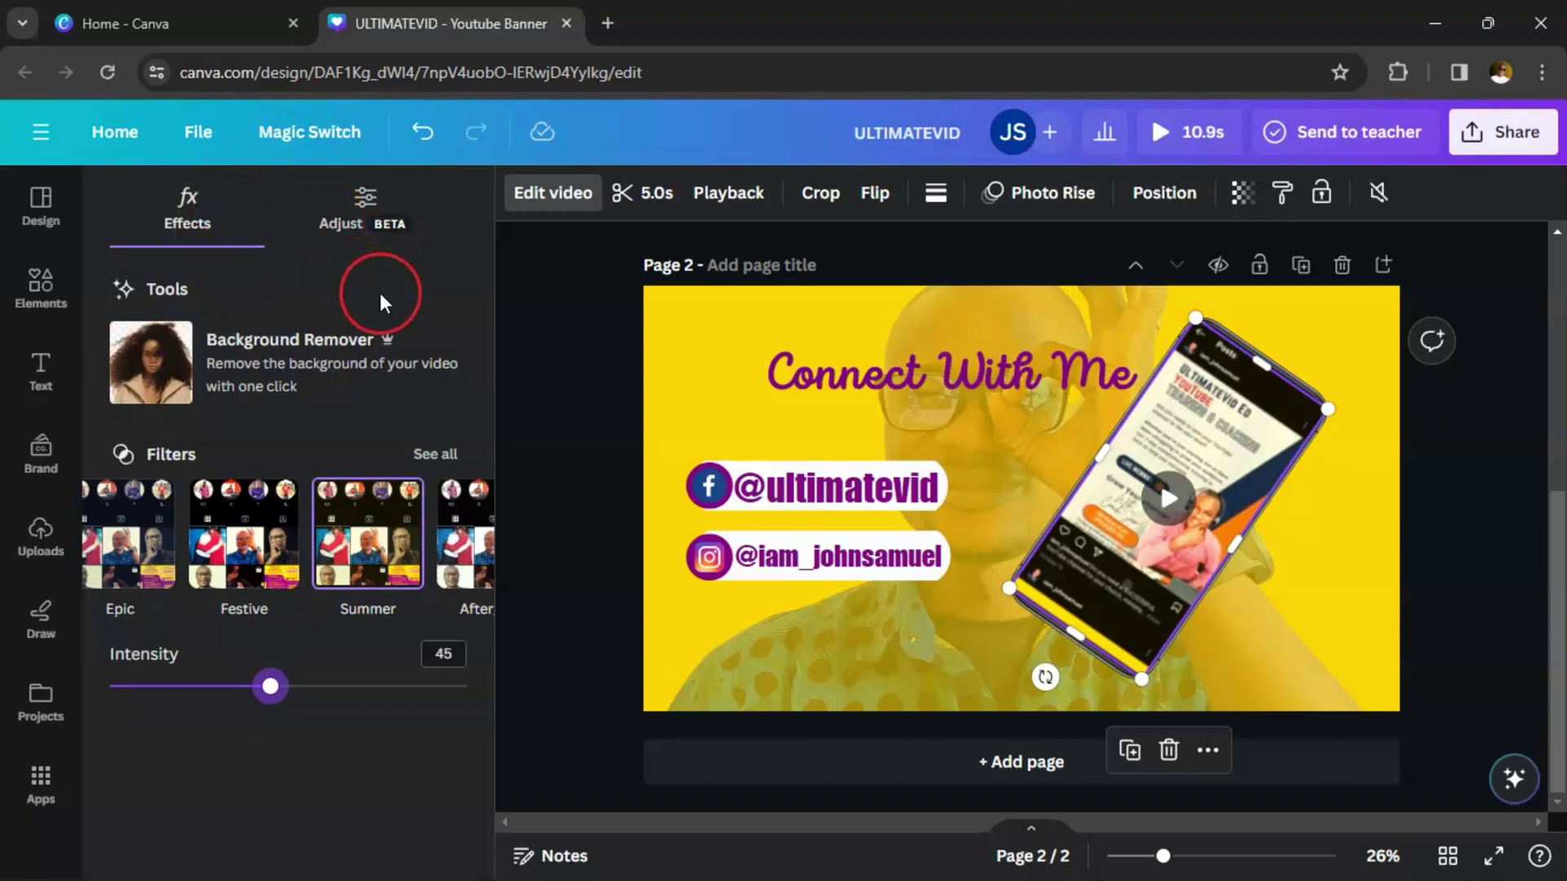
# Step: Trim the phone video on page 2 to 3.2 seconds
pyautogui.click(636, 196)
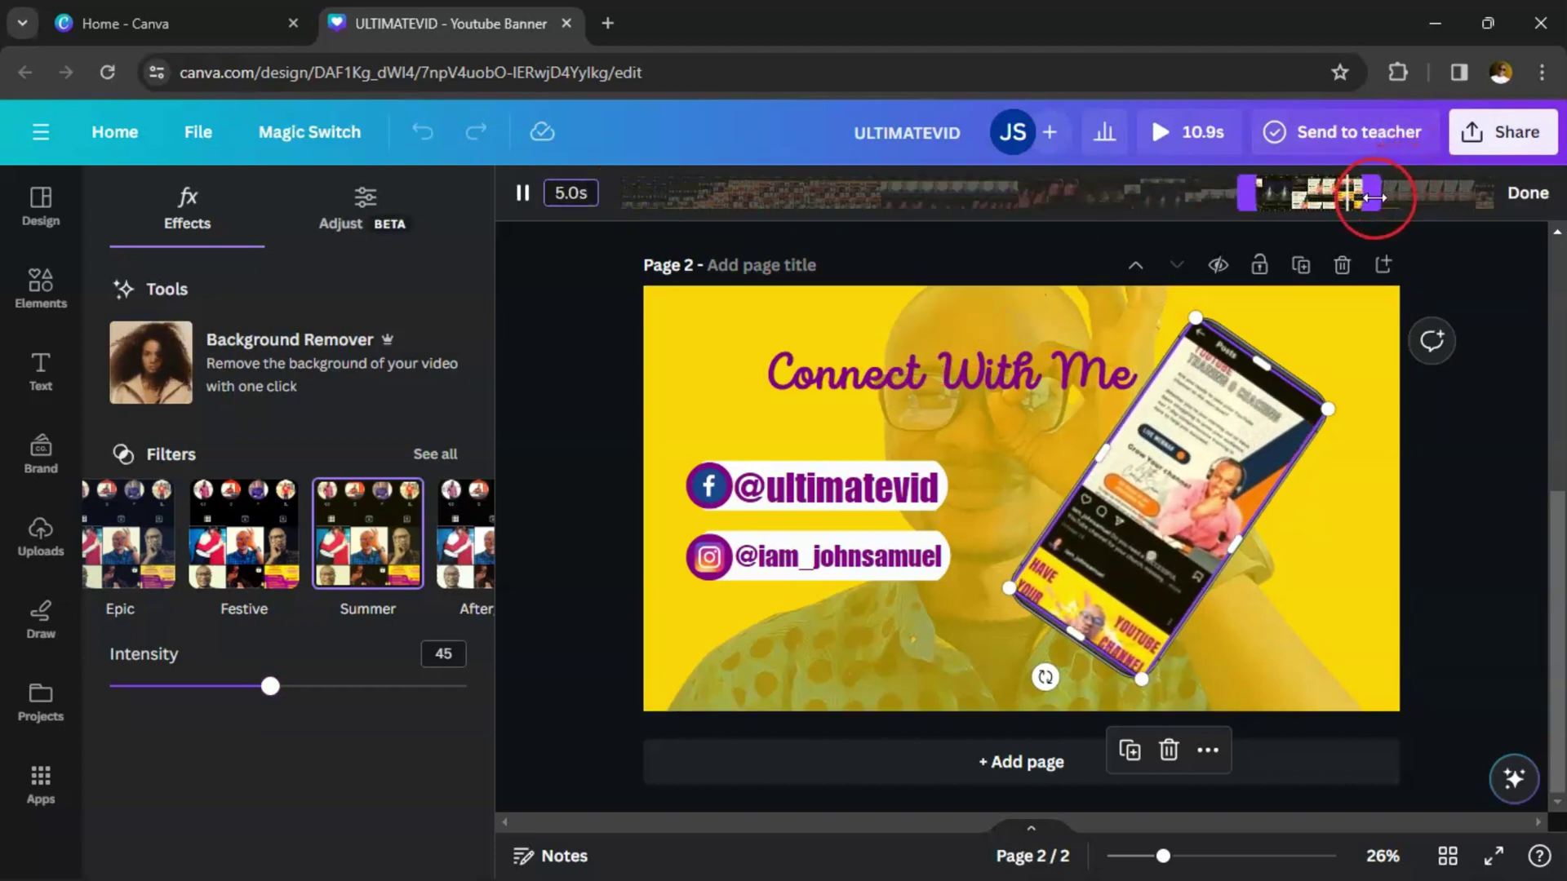
pyautogui.moveTo(1376, 197)
pyautogui.mouseDown()
pyautogui.moveTo(1432, 197)
pyautogui.moveTo(1322, 204)
pyautogui.moveTo(1277, 232)
pyautogui.moveTo(1298, 219)
pyautogui.moveTo(1262, 199)
pyautogui.moveTo(1356, 202)
pyautogui.mouseUp()
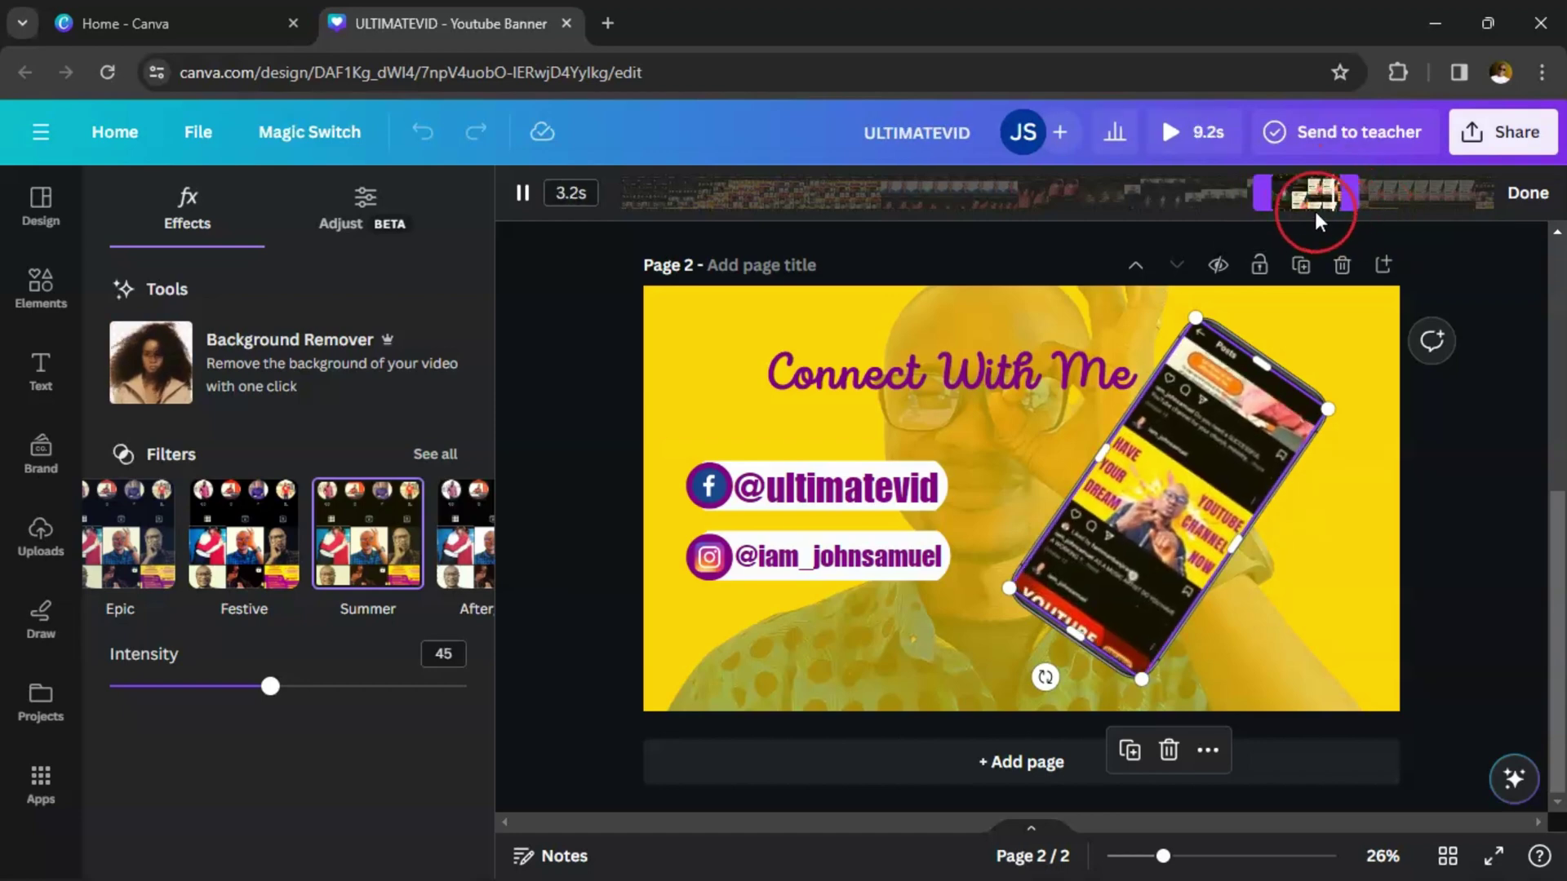
pyautogui.click(1524, 196)
pyautogui.click(987, 477)
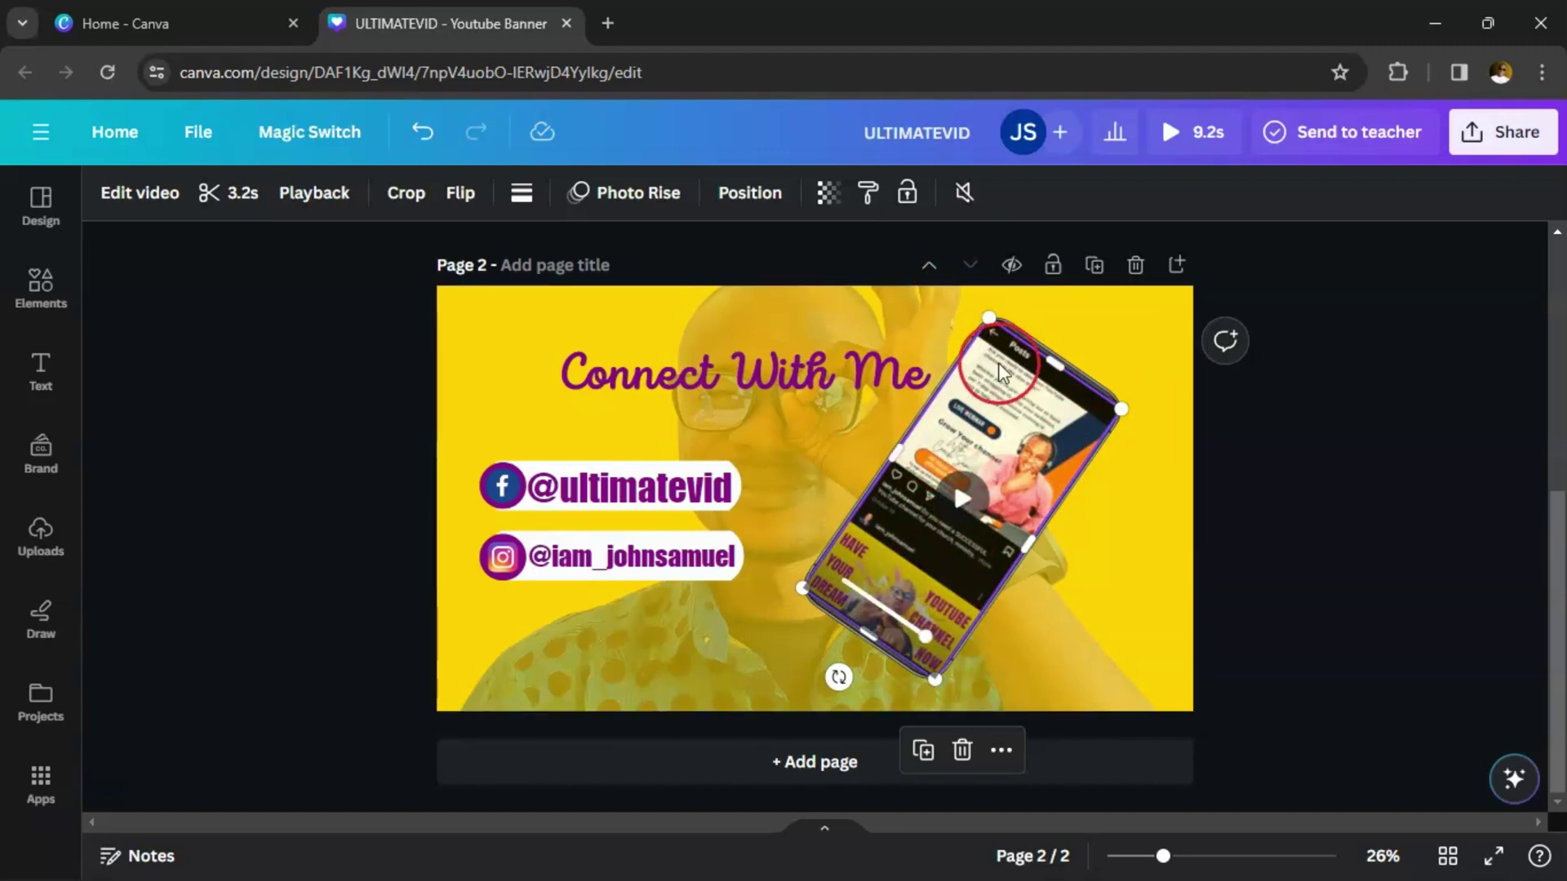
# Step: Set the volume of the phone video on page 2 to 0
pyautogui.click(964, 194)
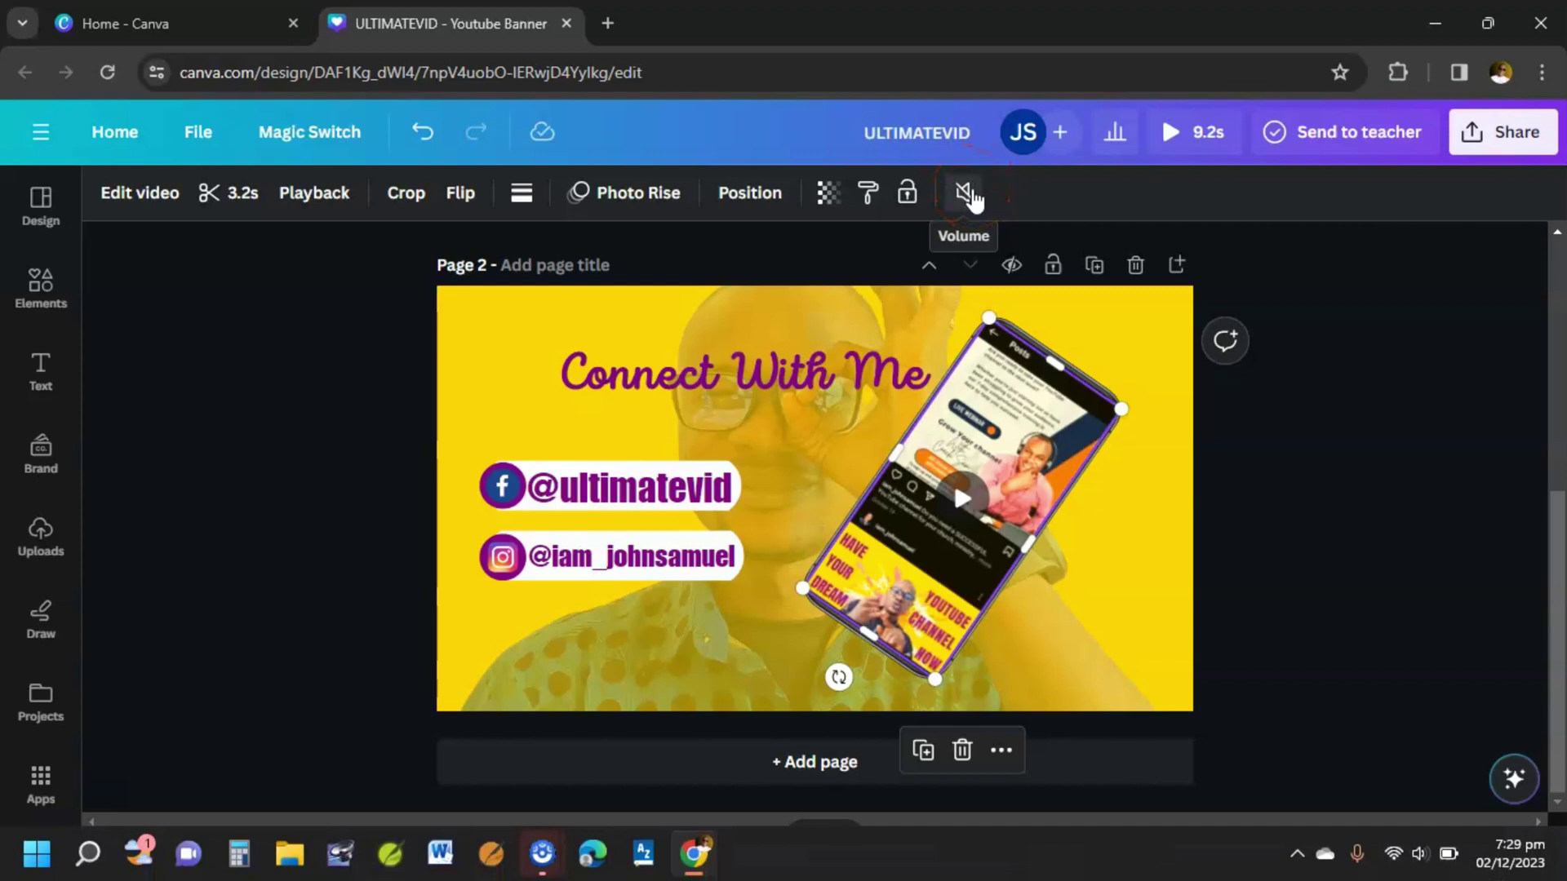
pyautogui.click(971, 205)
pyautogui.moveTo(581, 303); pyautogui.dragTo(525, 304)
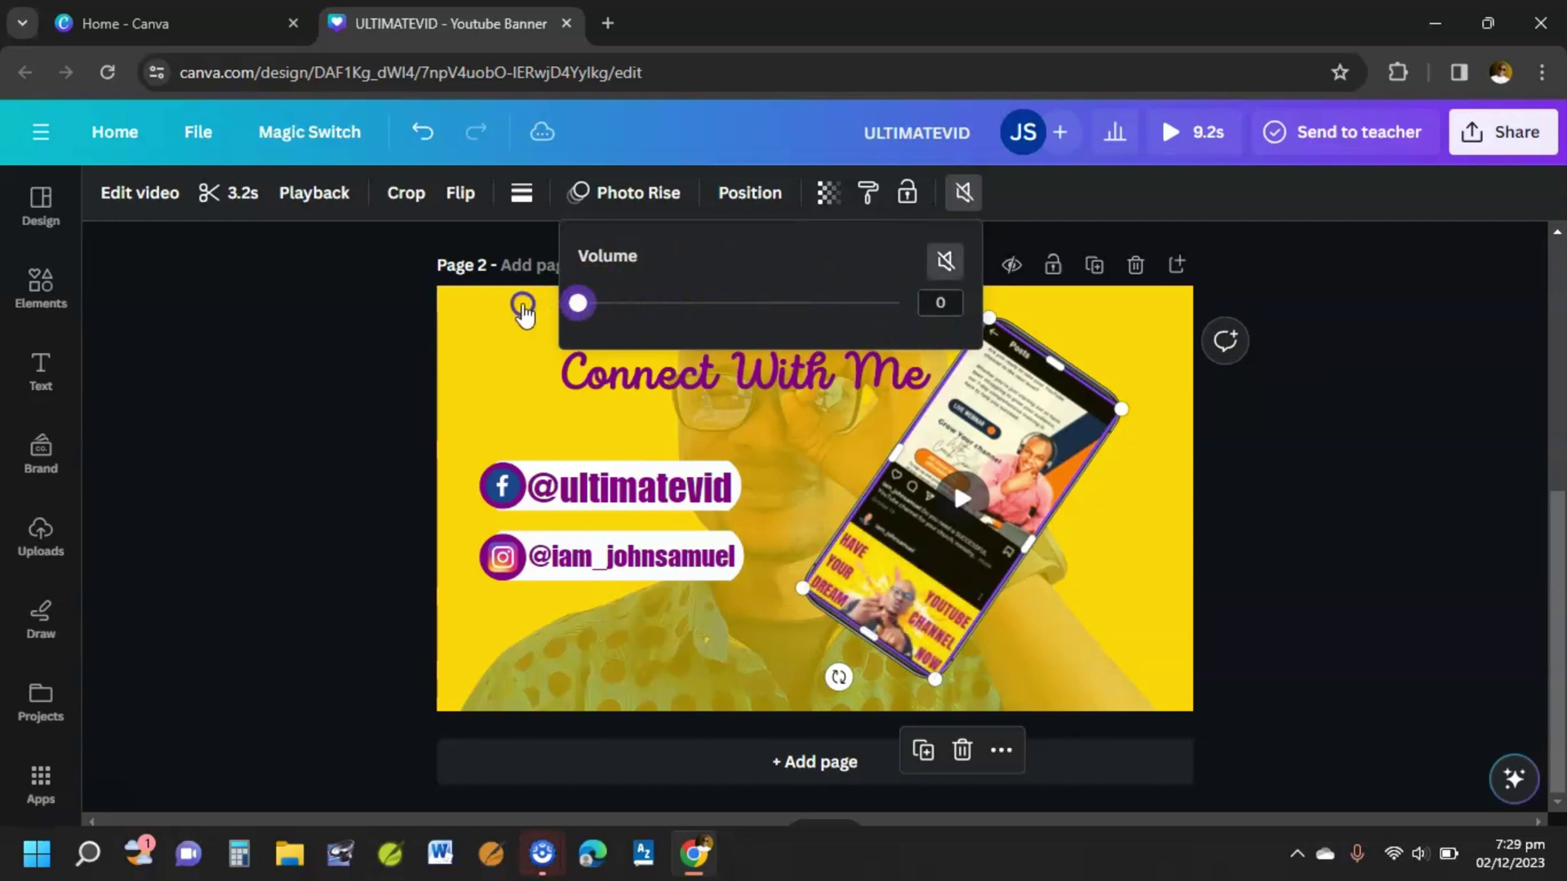
pyautogui.click(1051, 196)
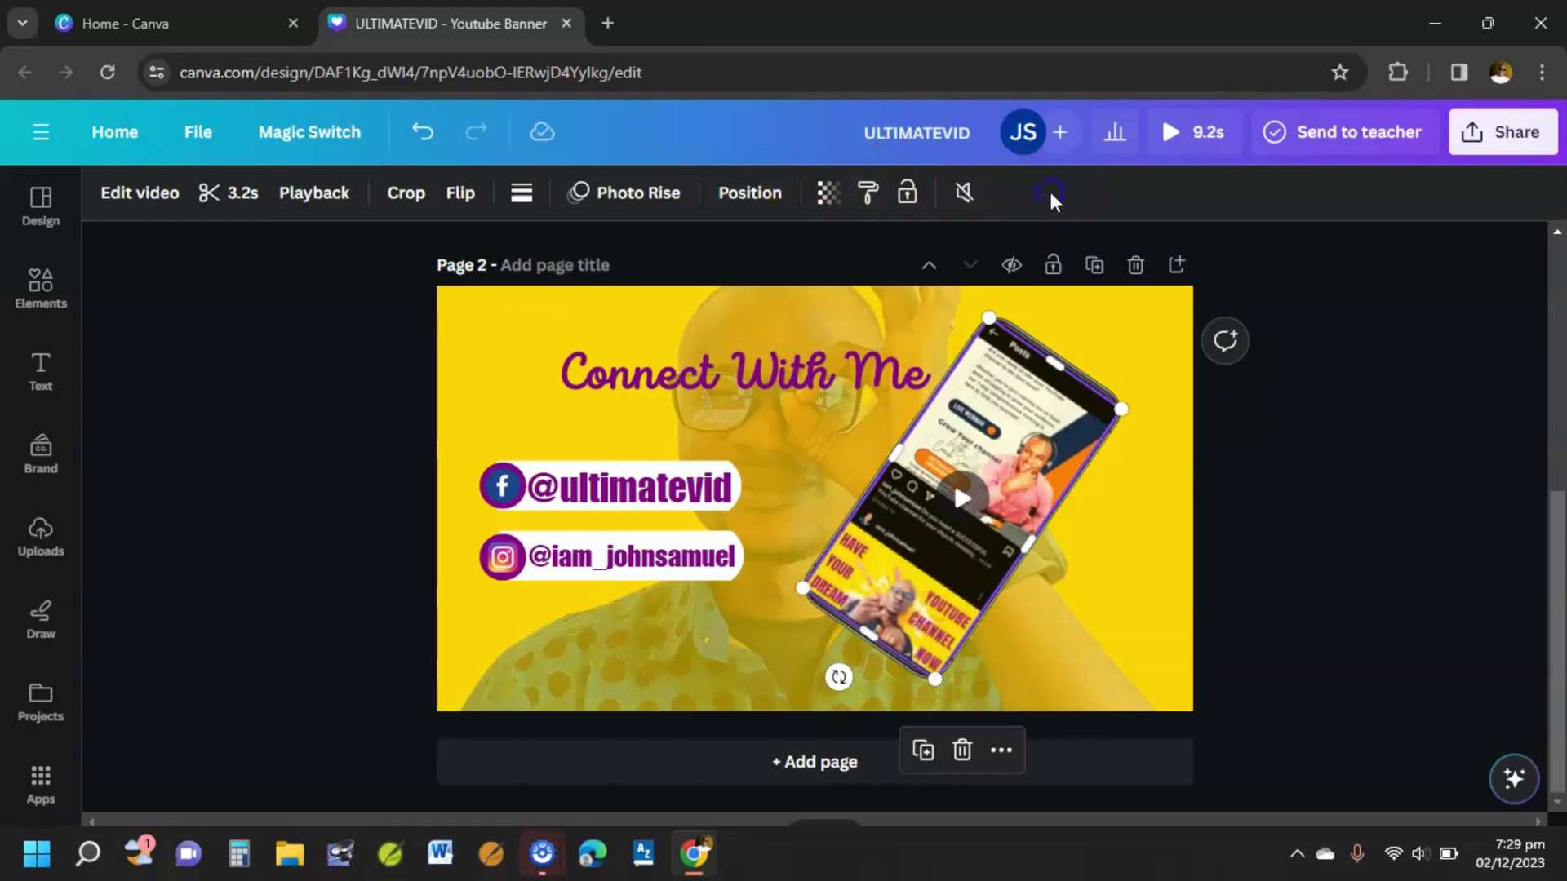
# Step: Send the video on page 2 one layer backward so it sits behind the phone frame
pyautogui.click(751, 194)
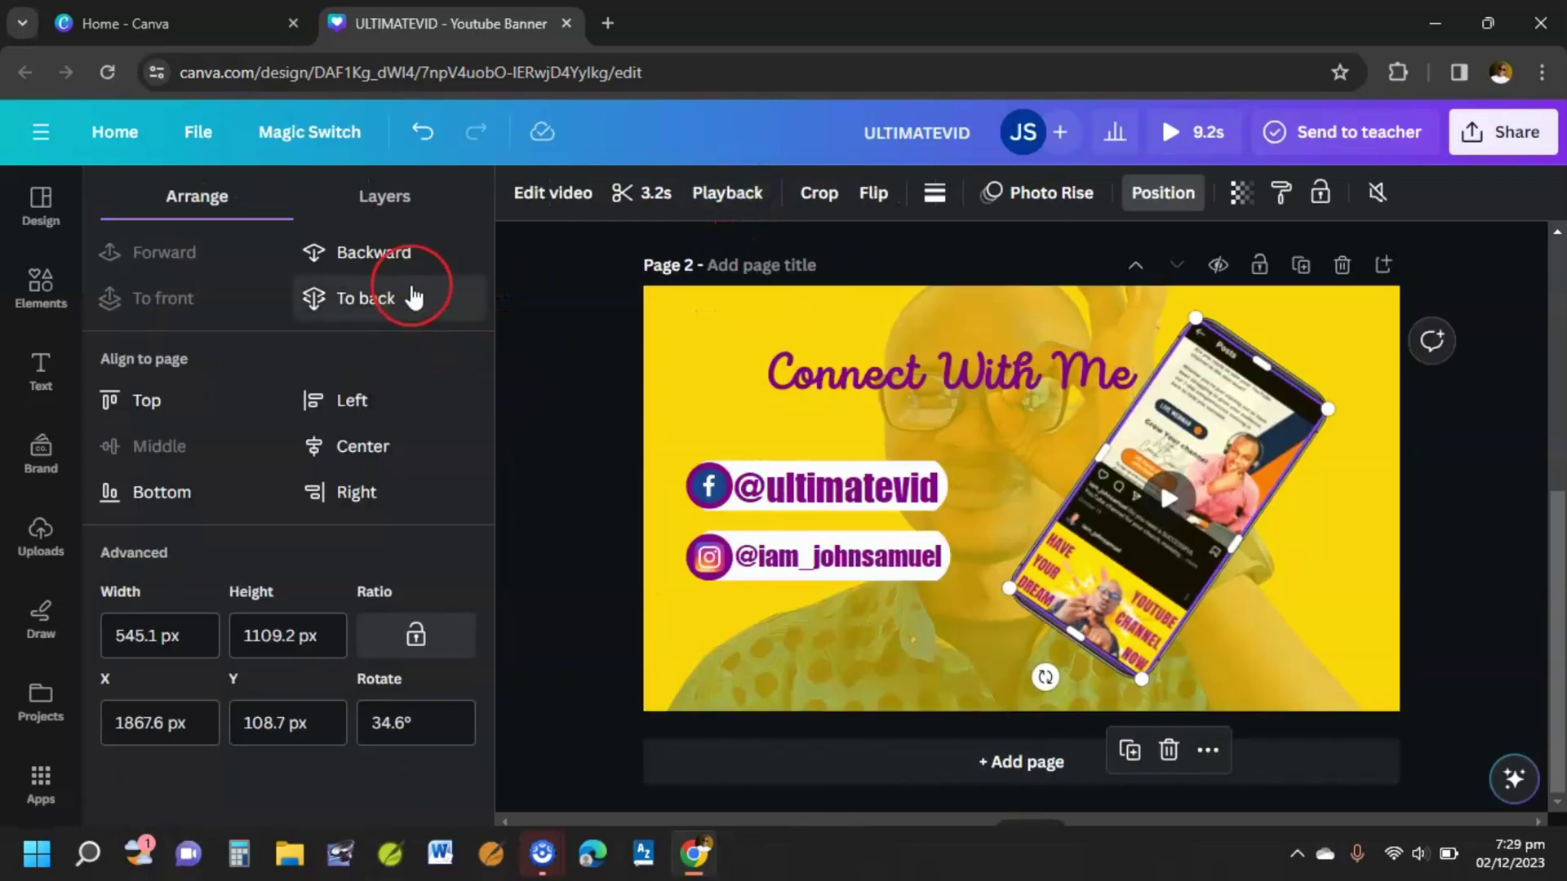
pyautogui.click(376, 255)
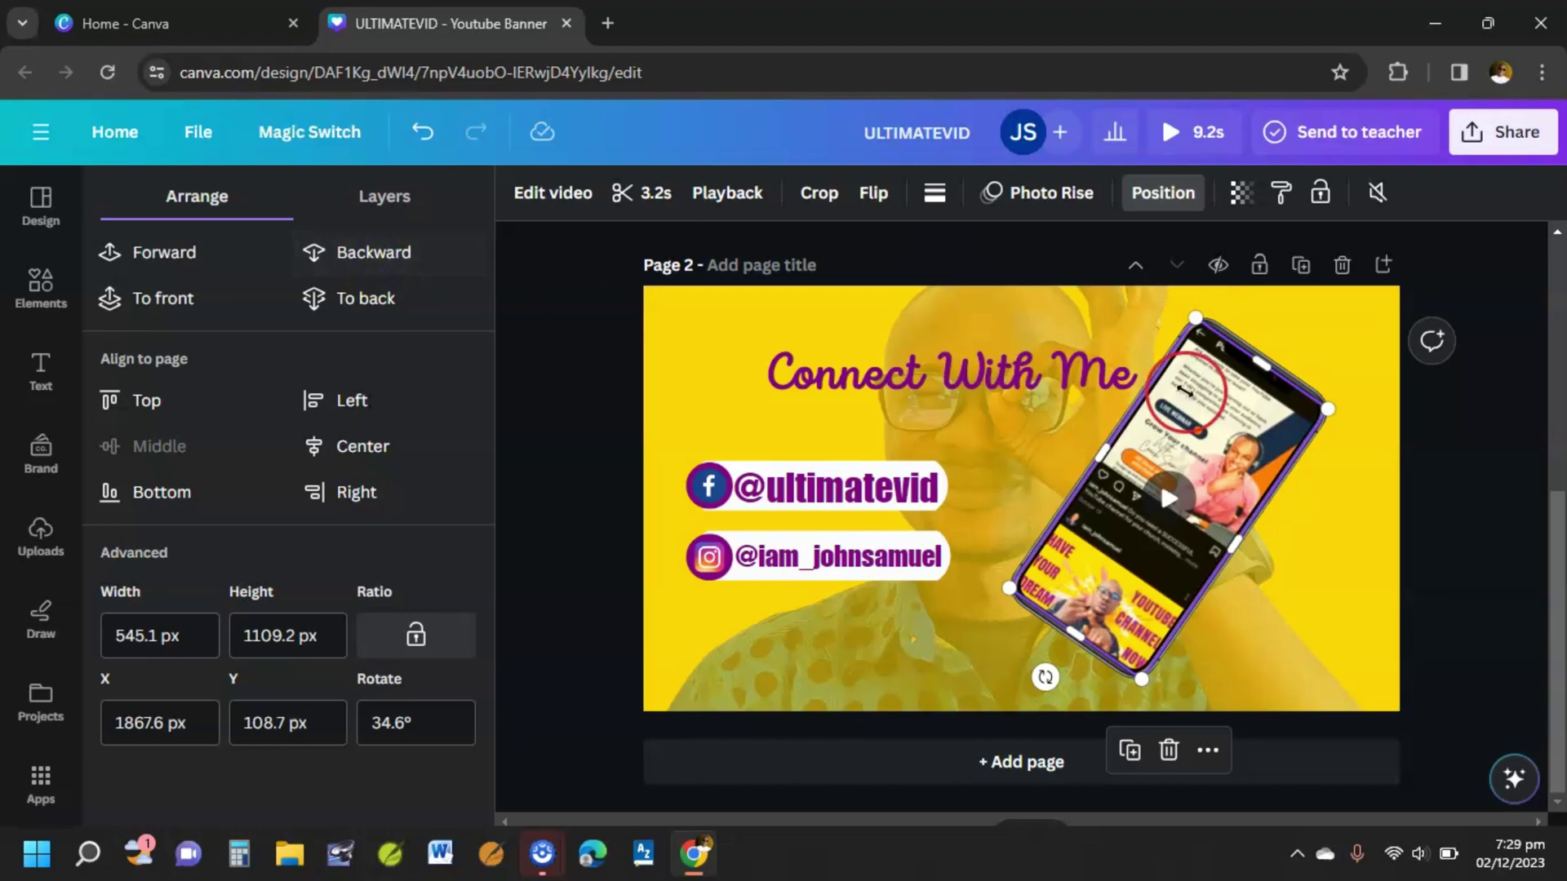
pyautogui.click(1176, 453)
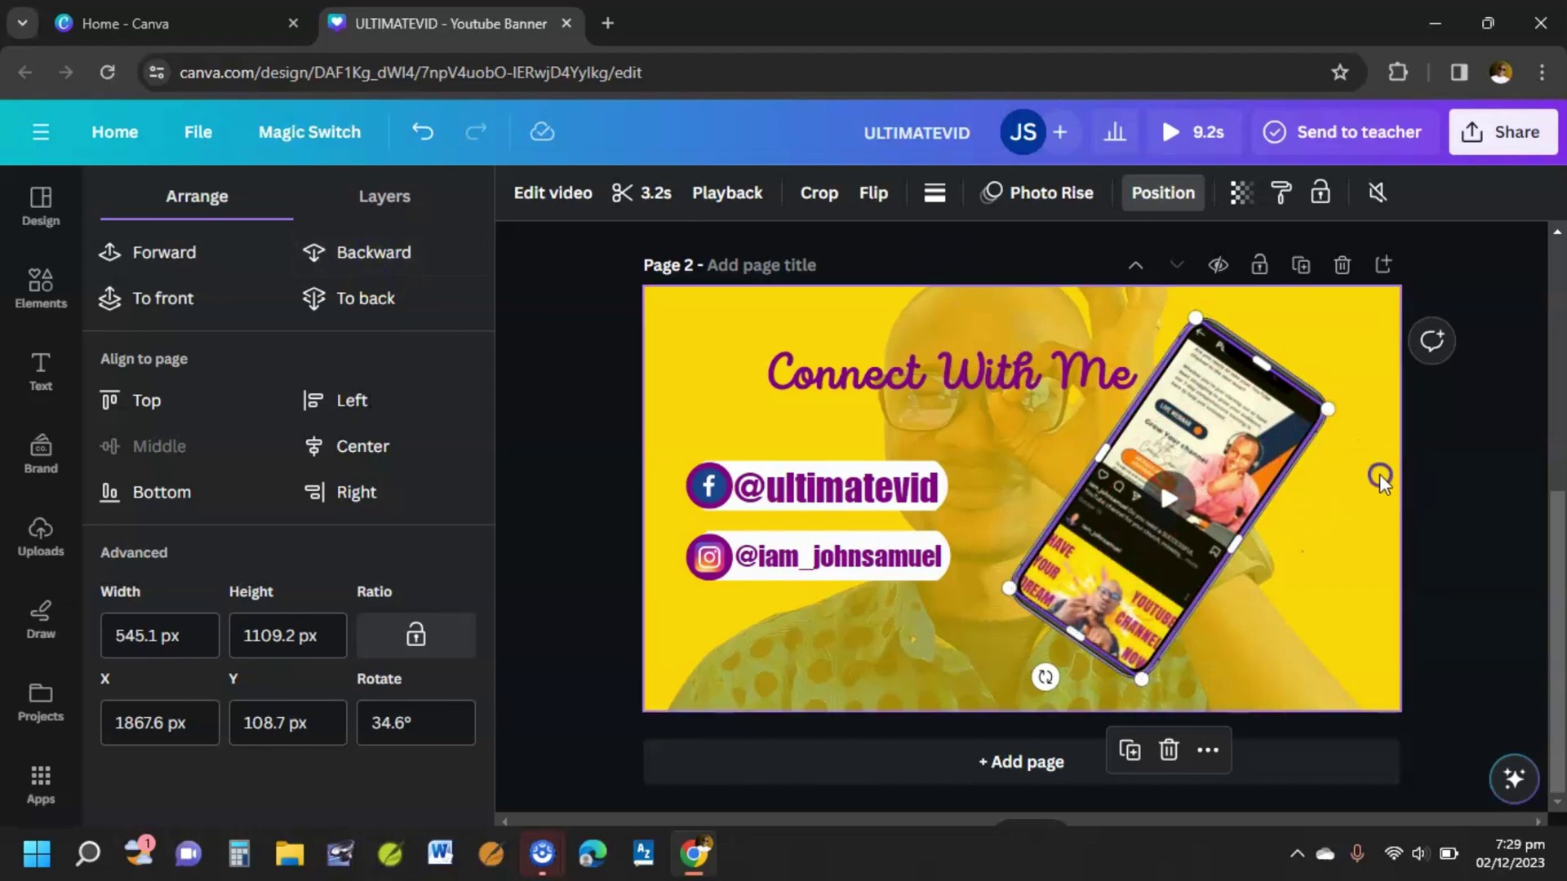
pyautogui.click(1379, 476)
pyautogui.click(1305, 632)
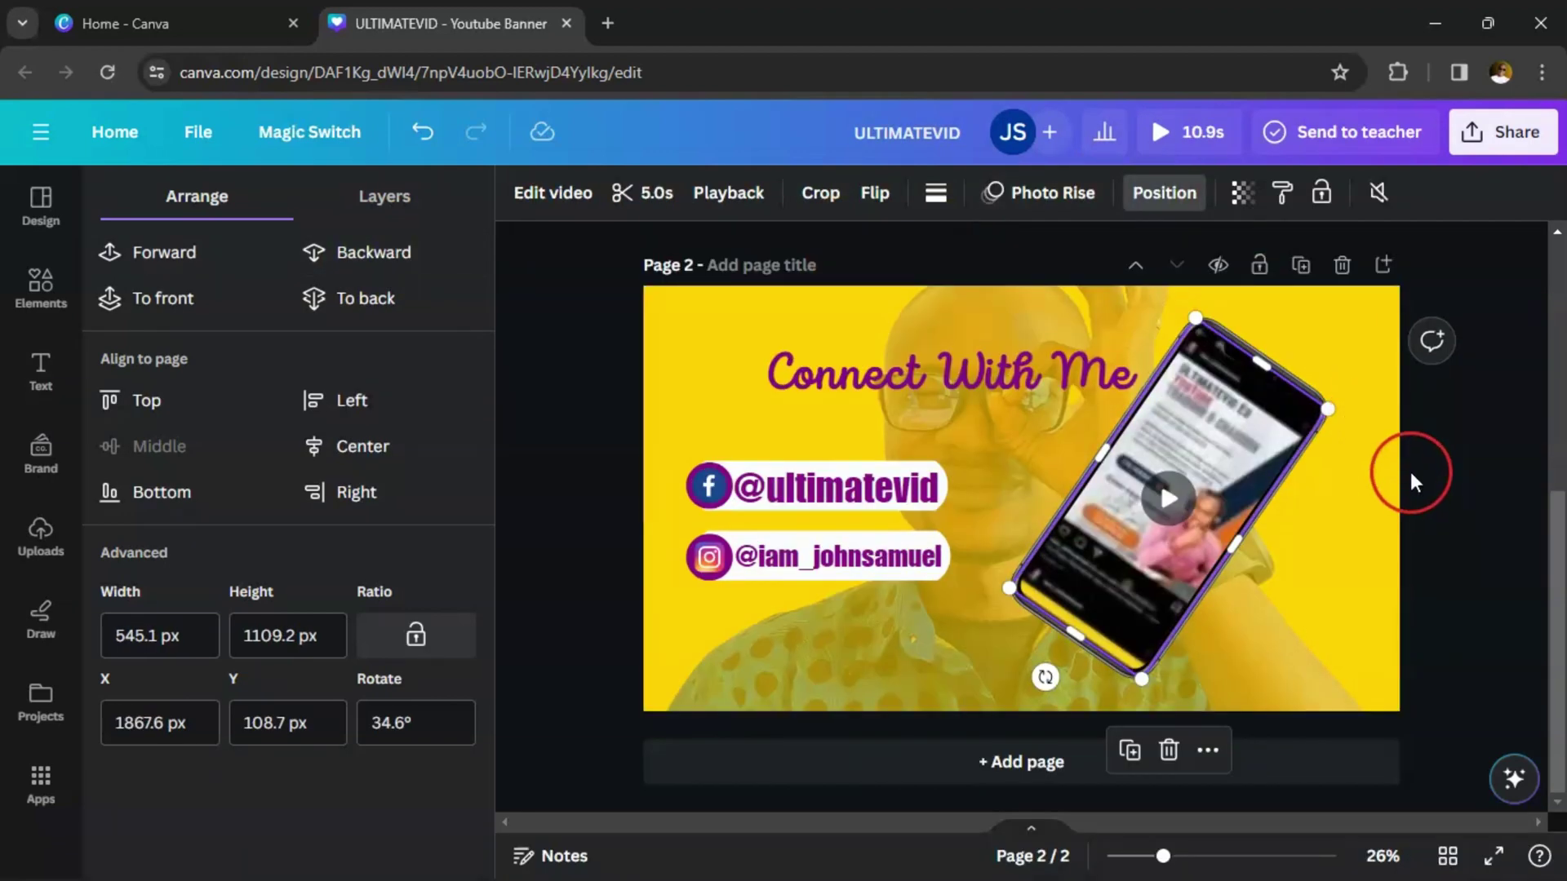
# Step: Deselect the phone video and review both pages of the banner
pyautogui.click(1413, 479)
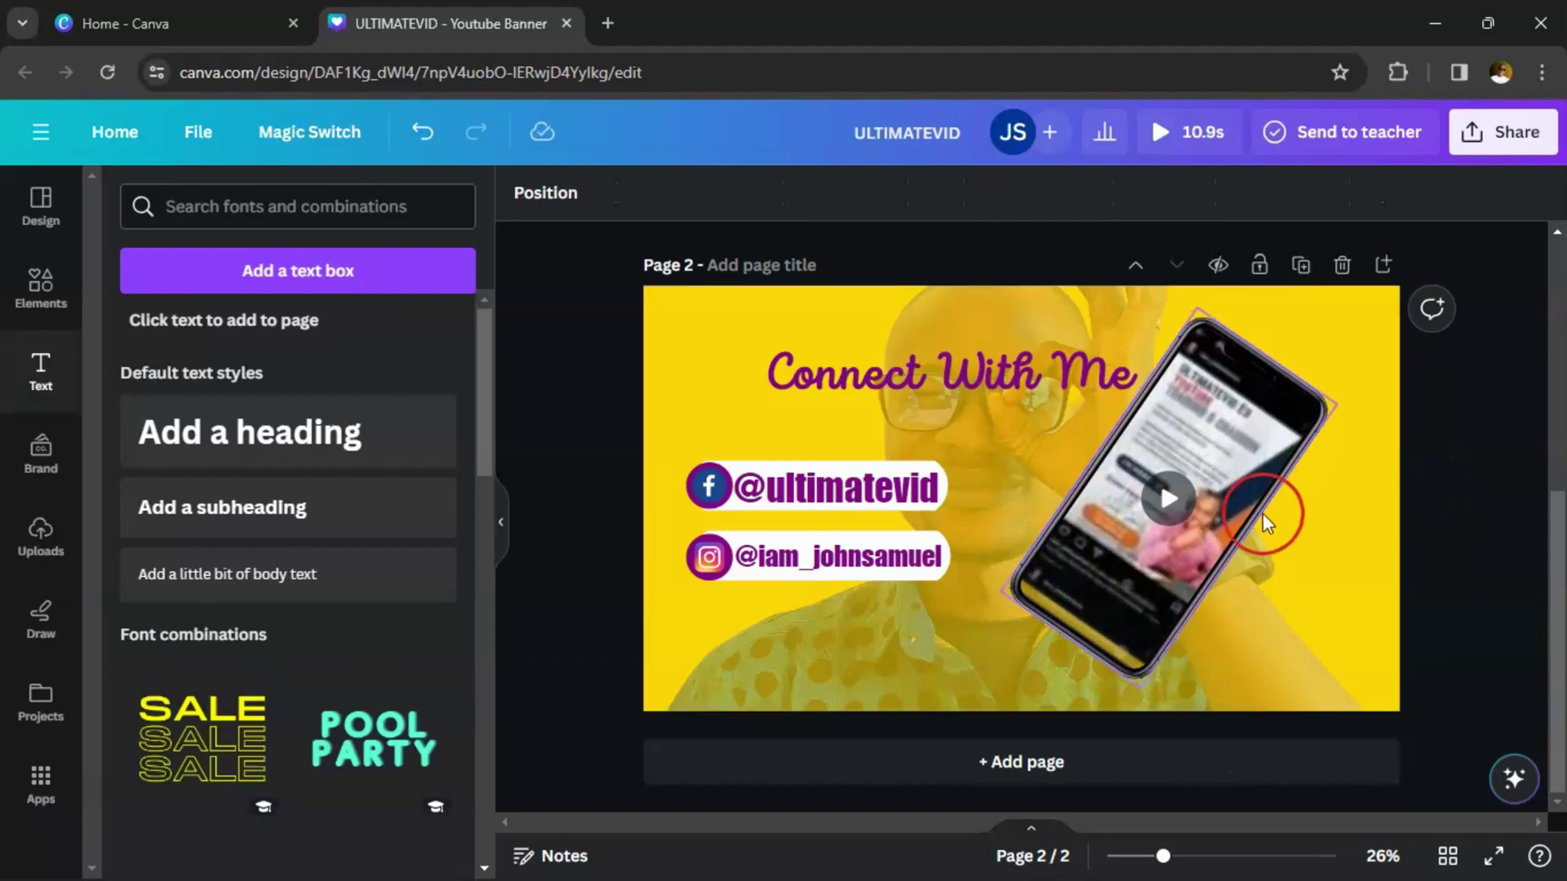
pyautogui.click(1157, 504)
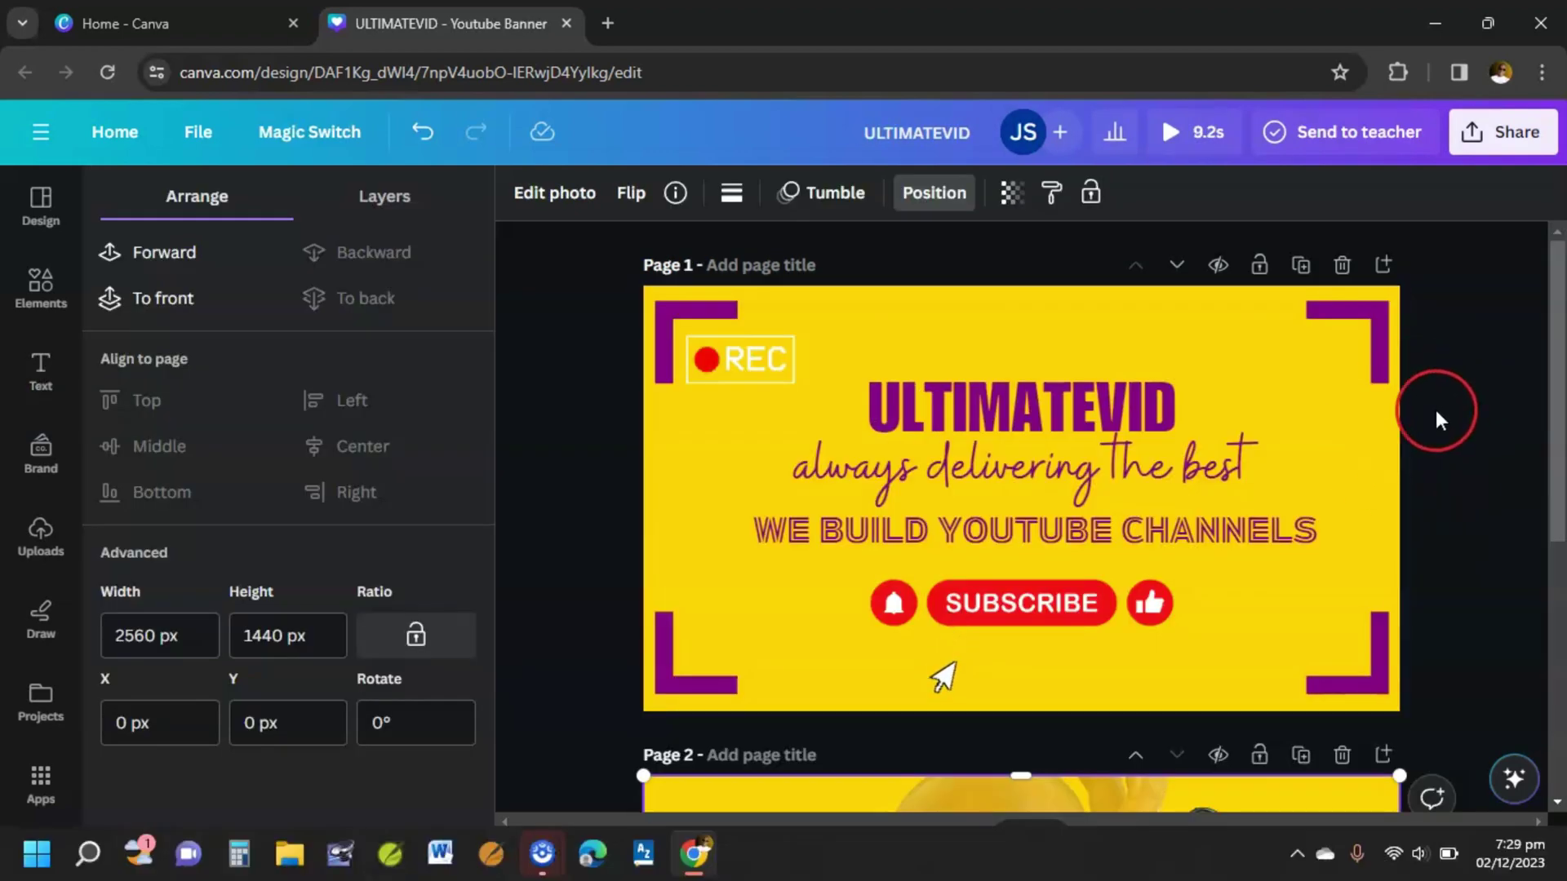
pyautogui.scroll(-6, 1442, 638)
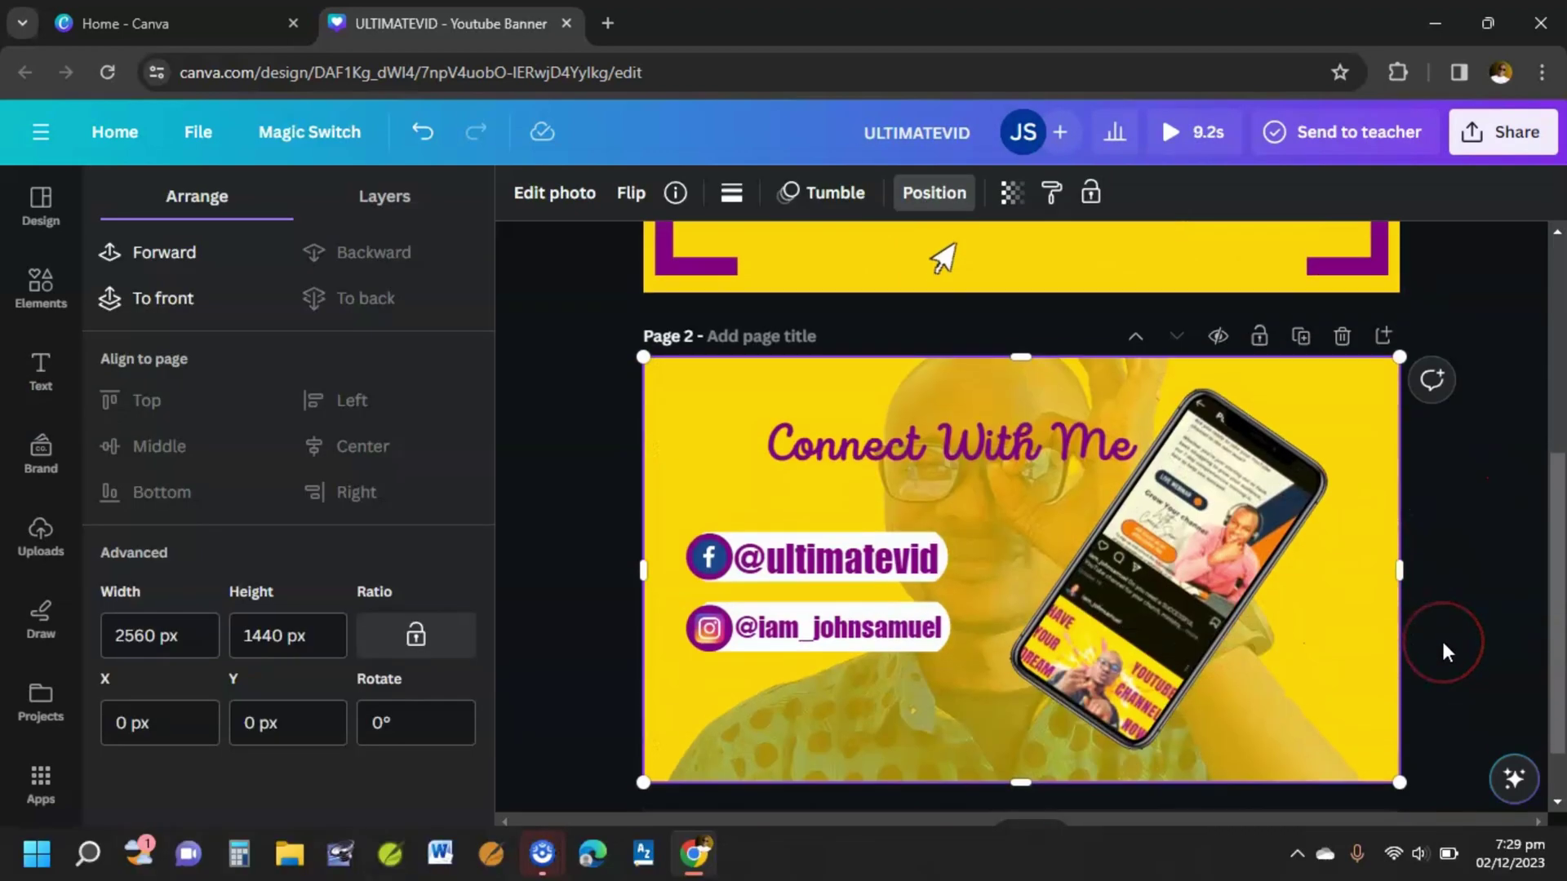
pyautogui.scroll(6, 1441, 638)
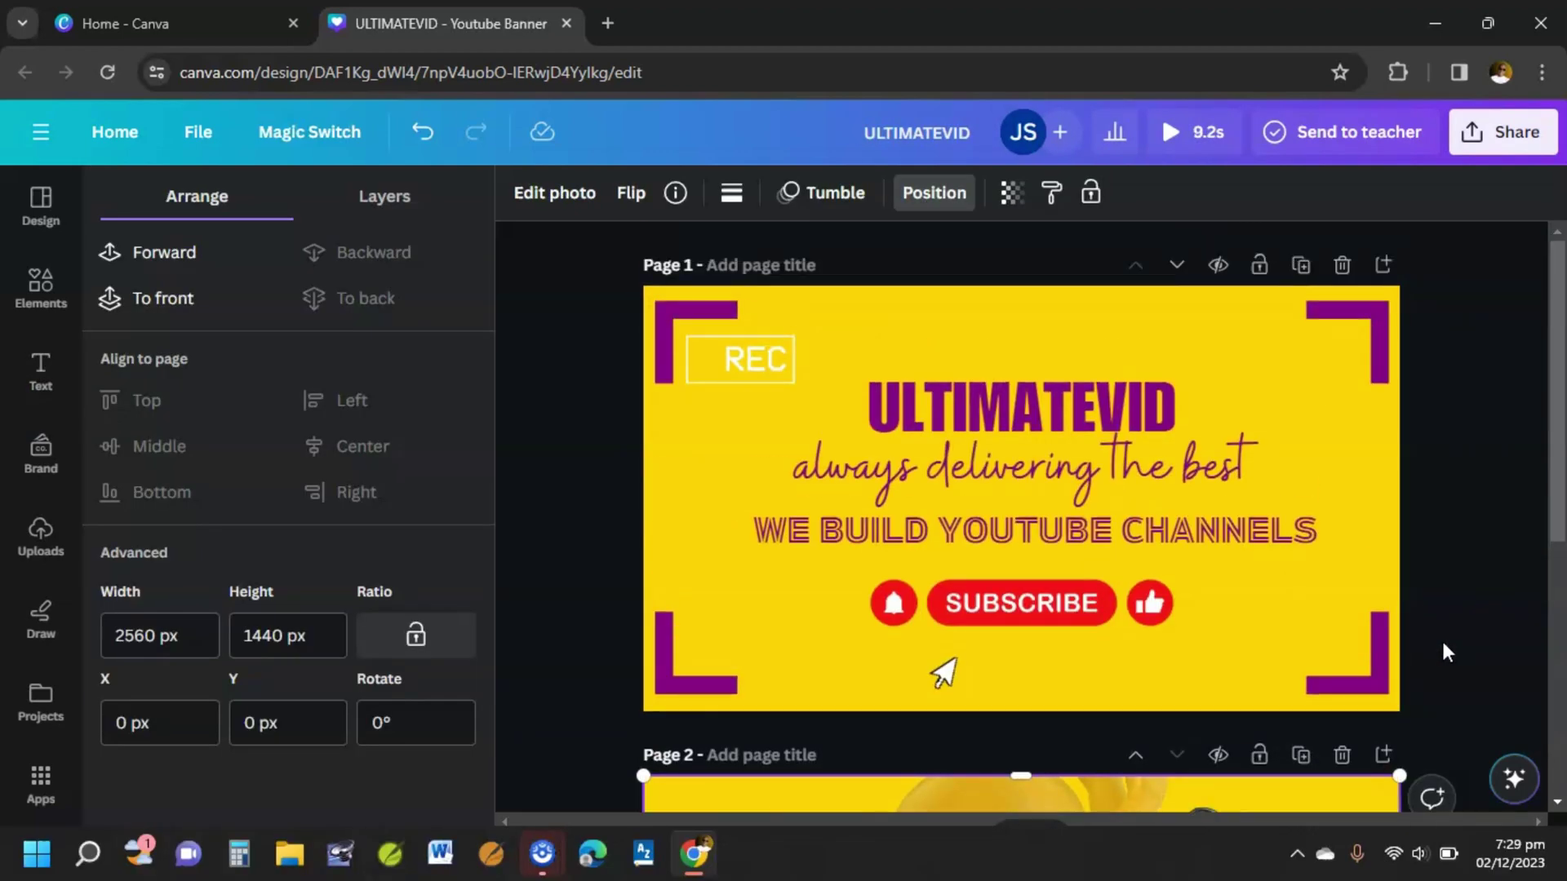
# Step: Open the design's download settings and choose MP4 Video as the file type
pyautogui.click(1502, 139)
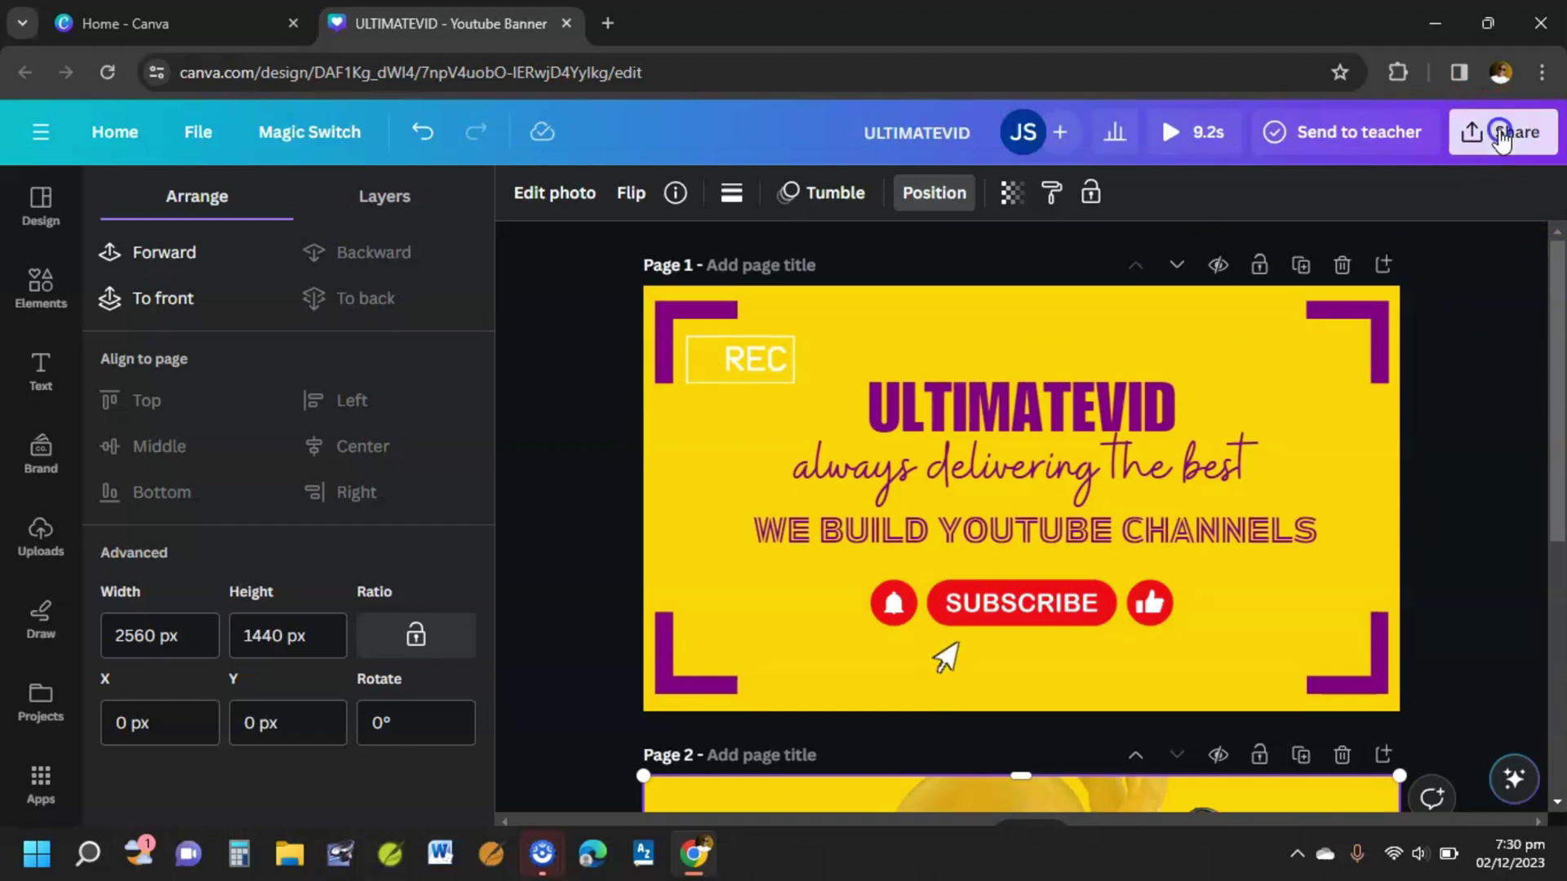
pyautogui.click(1355, 708)
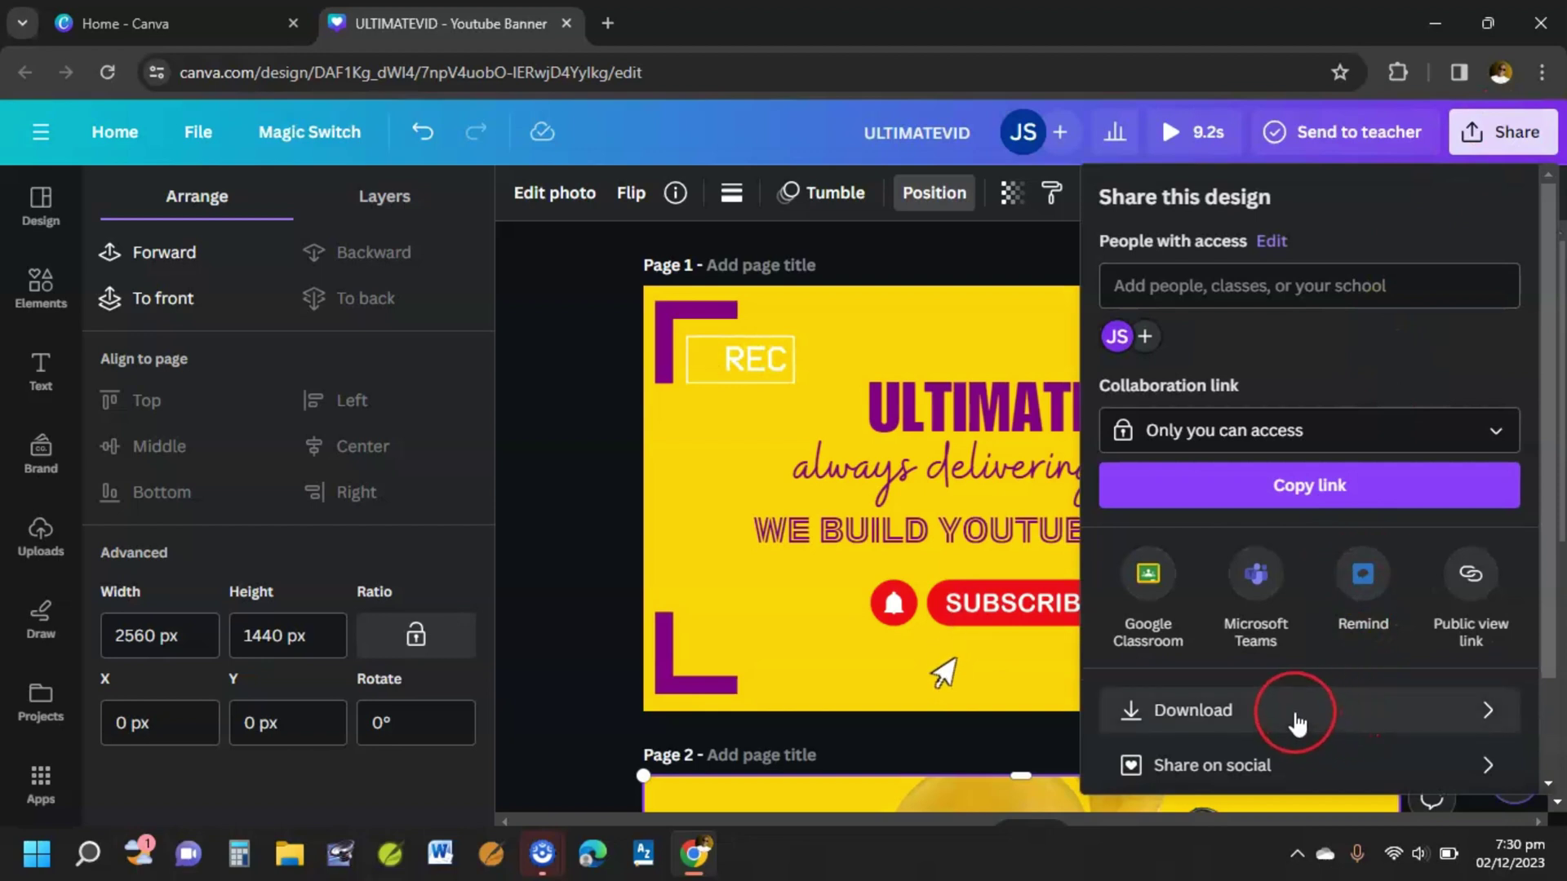
pyautogui.click(1319, 292)
pyautogui.click(1225, 502)
pyautogui.click(1296, 472)
# Step: Set the video download quality to 1080p (HD)
pyautogui.moveTo(1428, 369); pyautogui.dragTo(1535, 369)
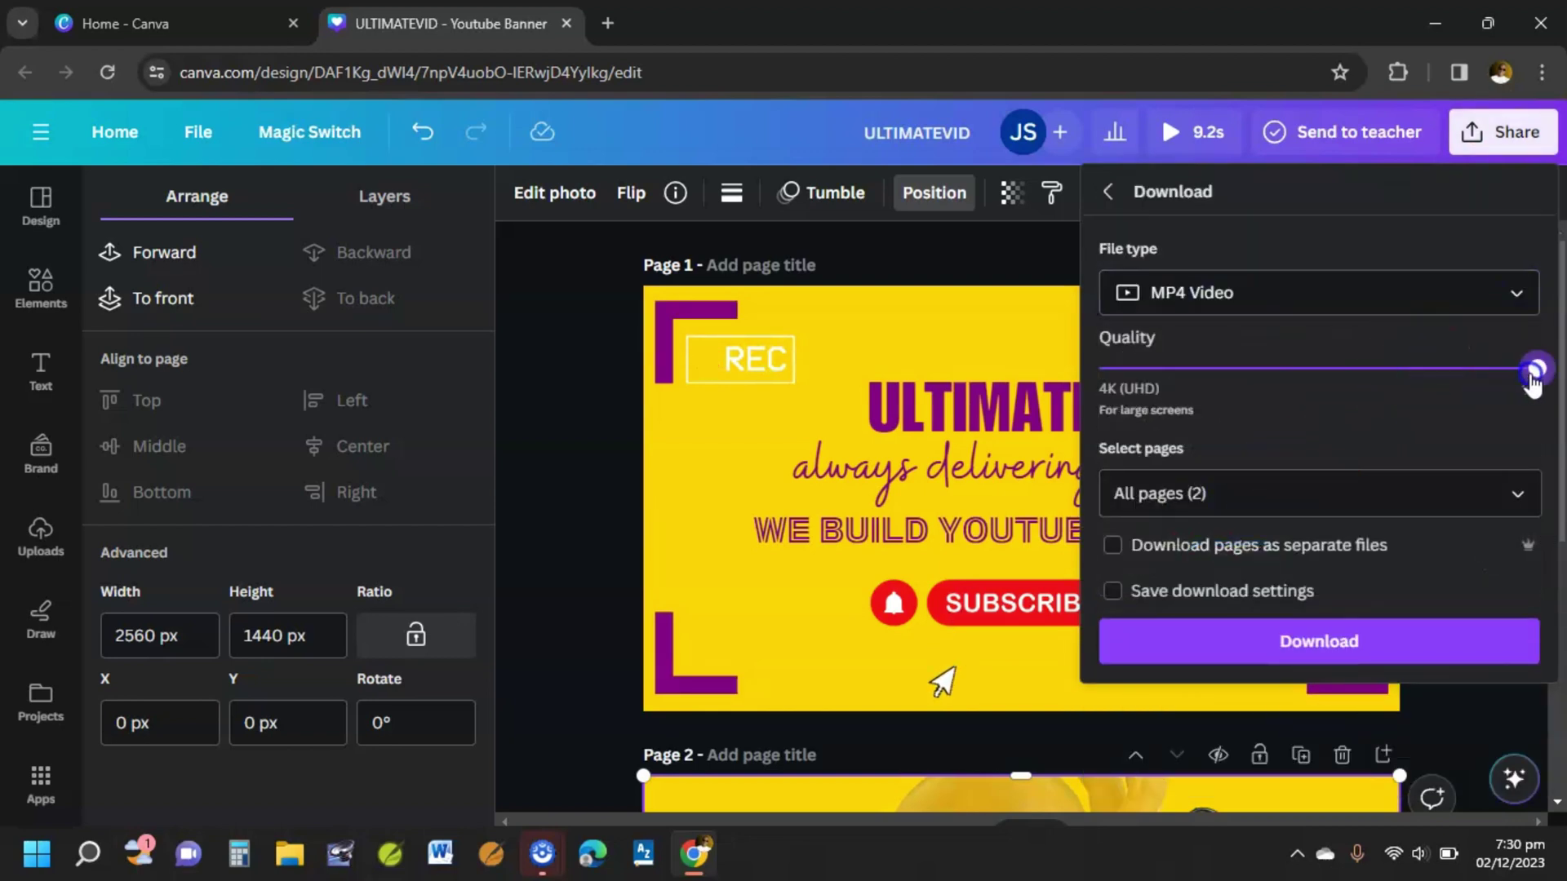
pyautogui.click(1286, 369)
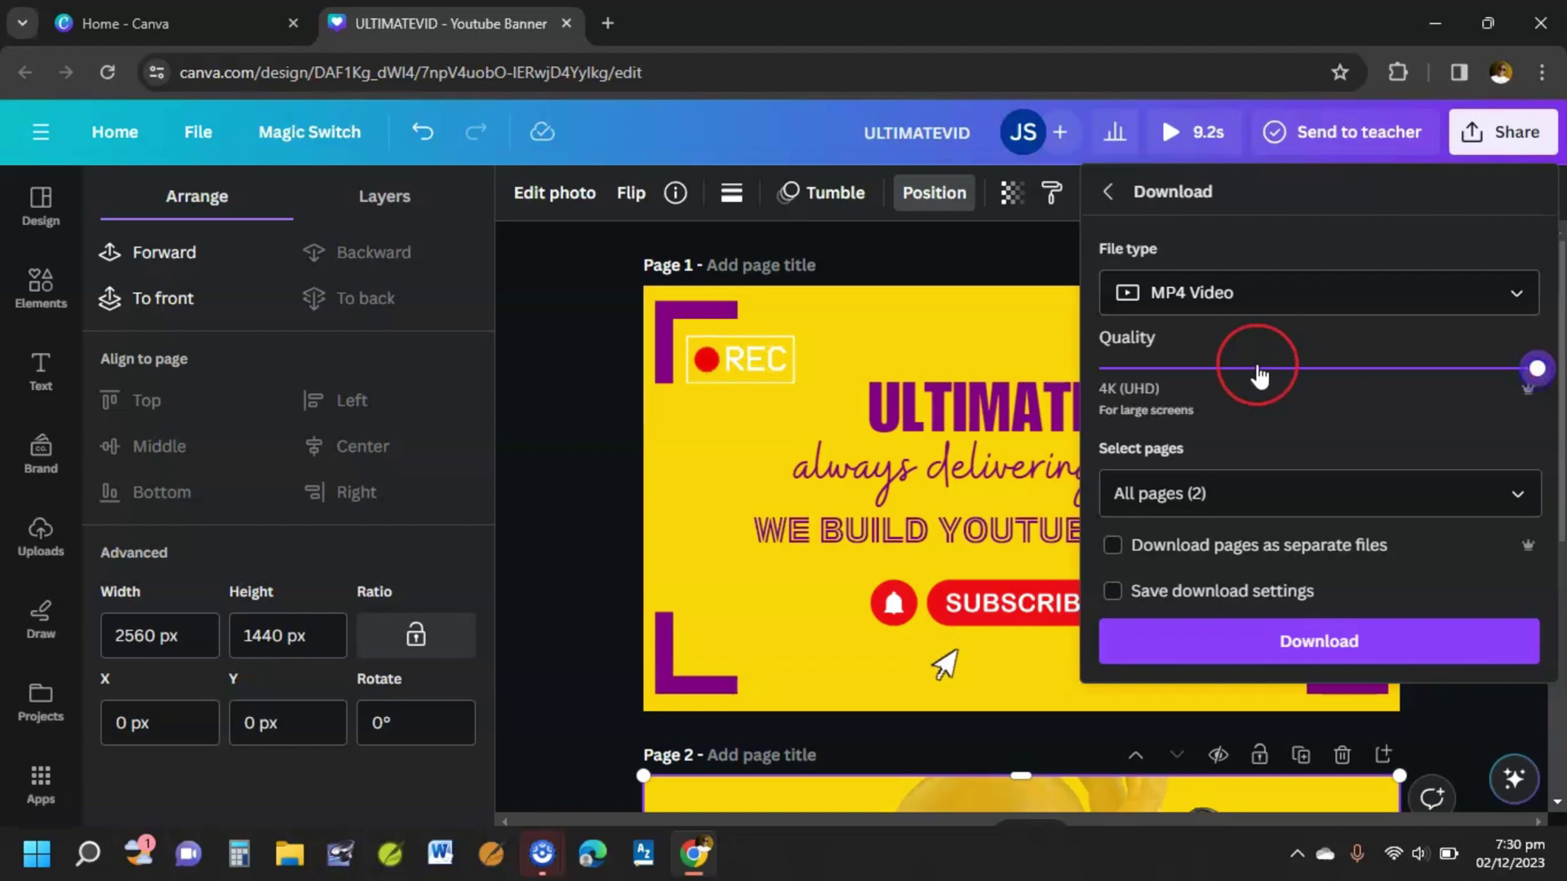
pyautogui.click(1425, 375)
pyautogui.moveTo(1539, 377); pyautogui.dragTo(1368, 377)
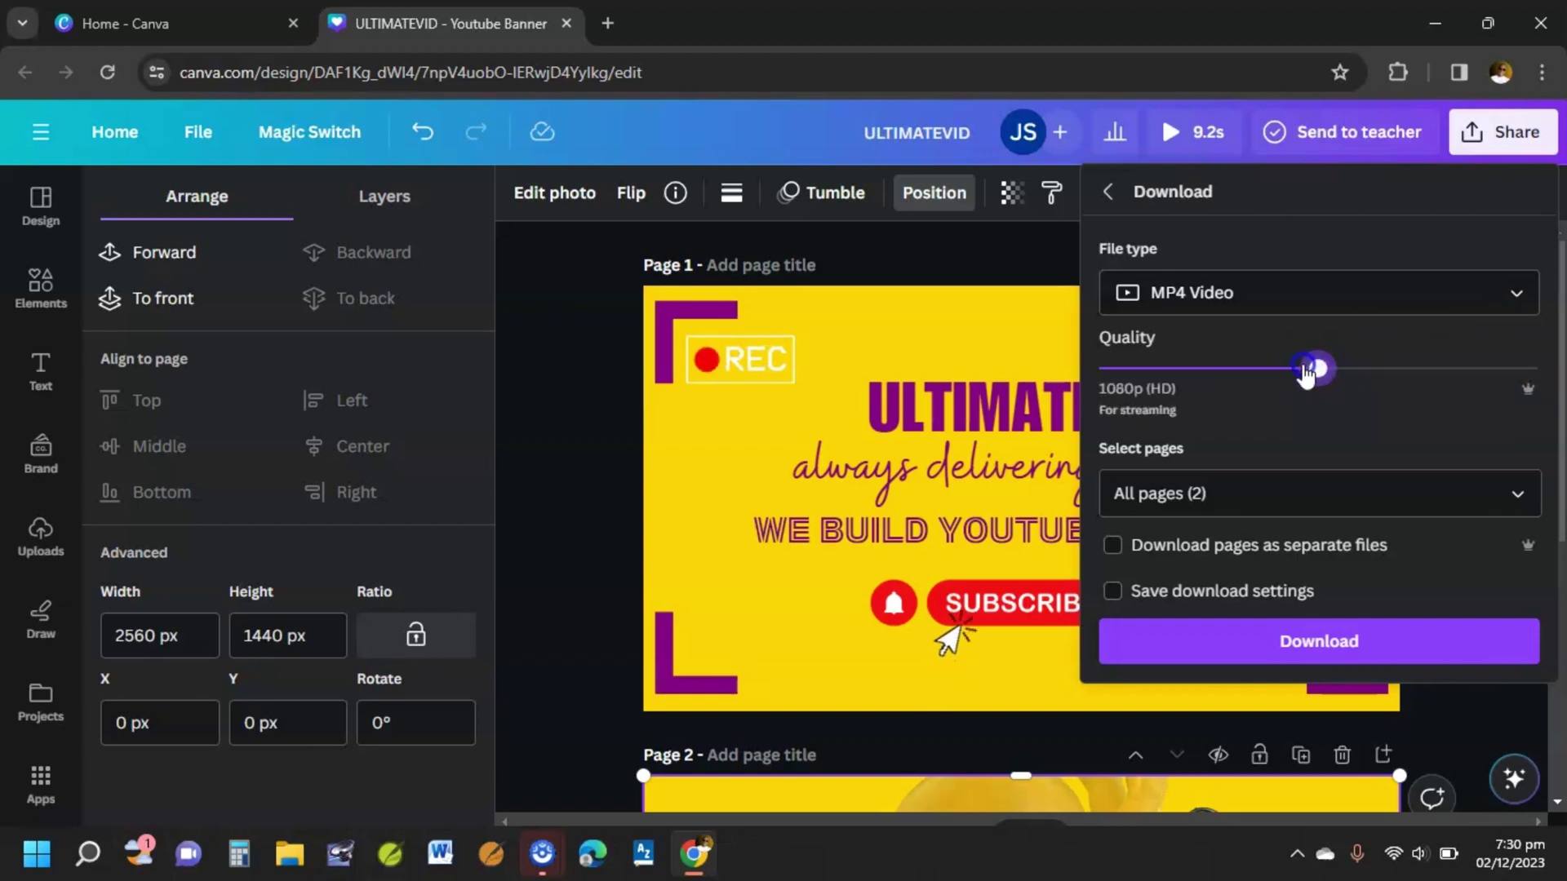
pyautogui.click(1174, 371)
pyautogui.click(1131, 443)
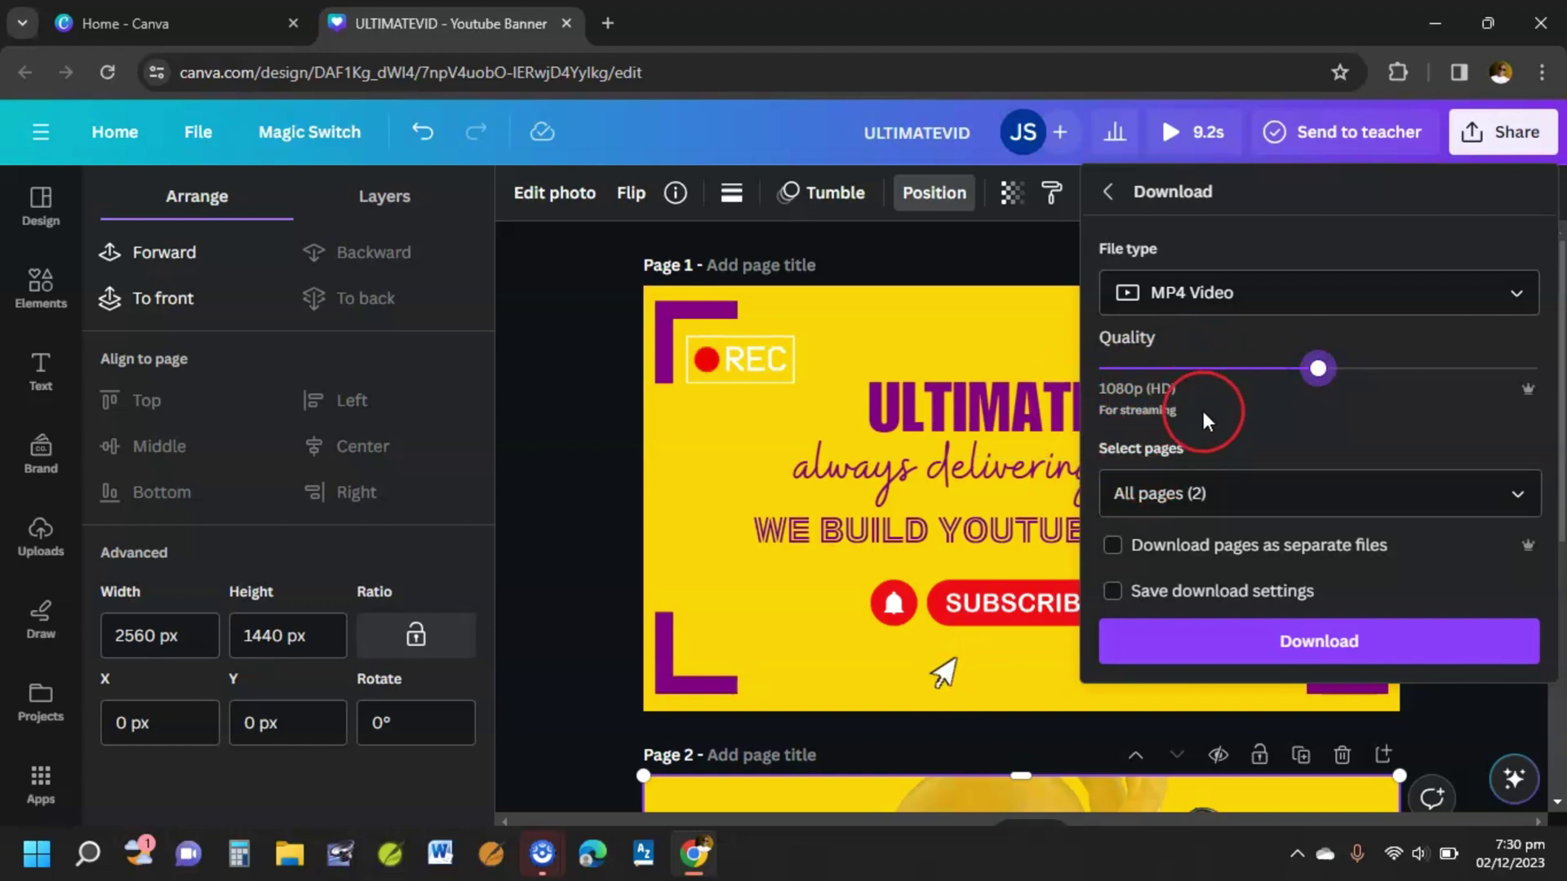
# Step: Download all pages of the banner as one MP4 video
pyautogui.click(1352, 596)
pyautogui.click(1334, 642)
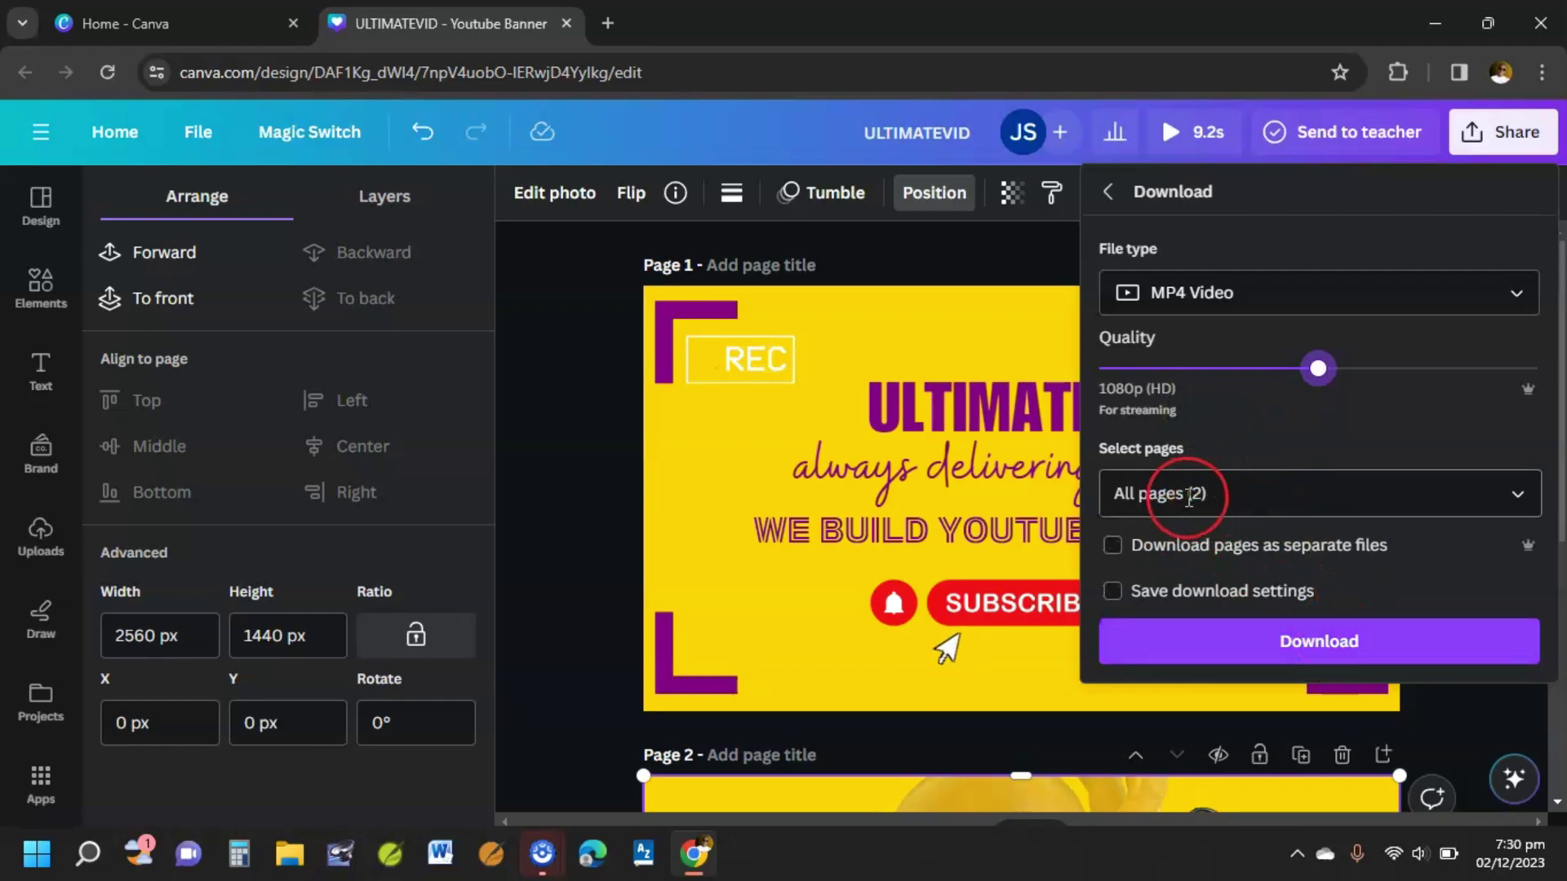
pyautogui.click(1309, 647)
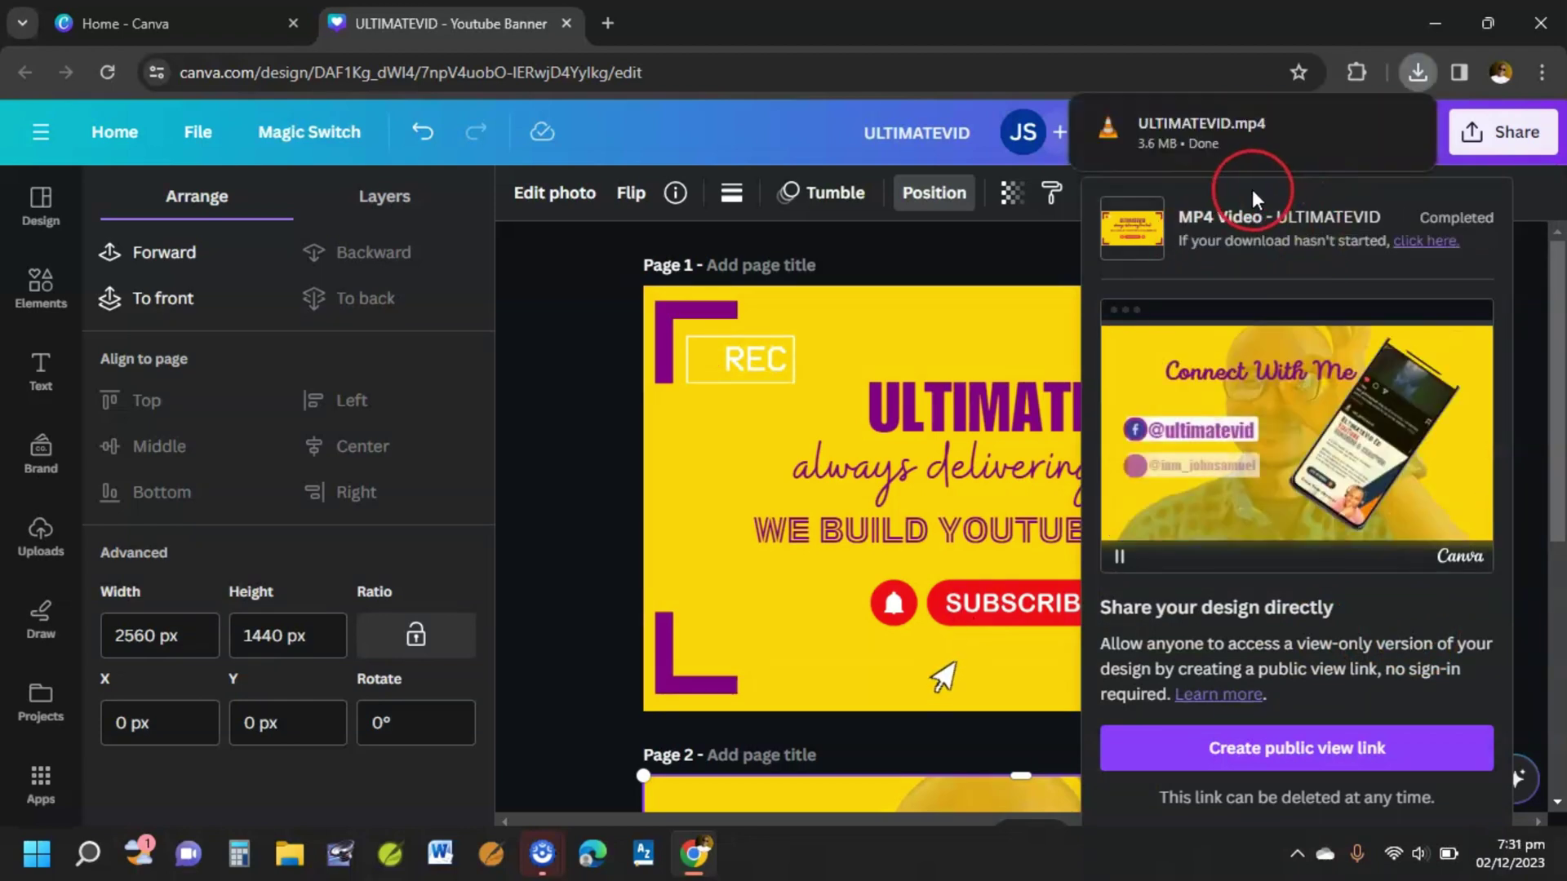
# Step: Show the downloaded ULTIMATEVID video in its folder, move it to the desktop and close the folder window
pyautogui.moveTo(1205, 139)
pyautogui.click(1353, 130)
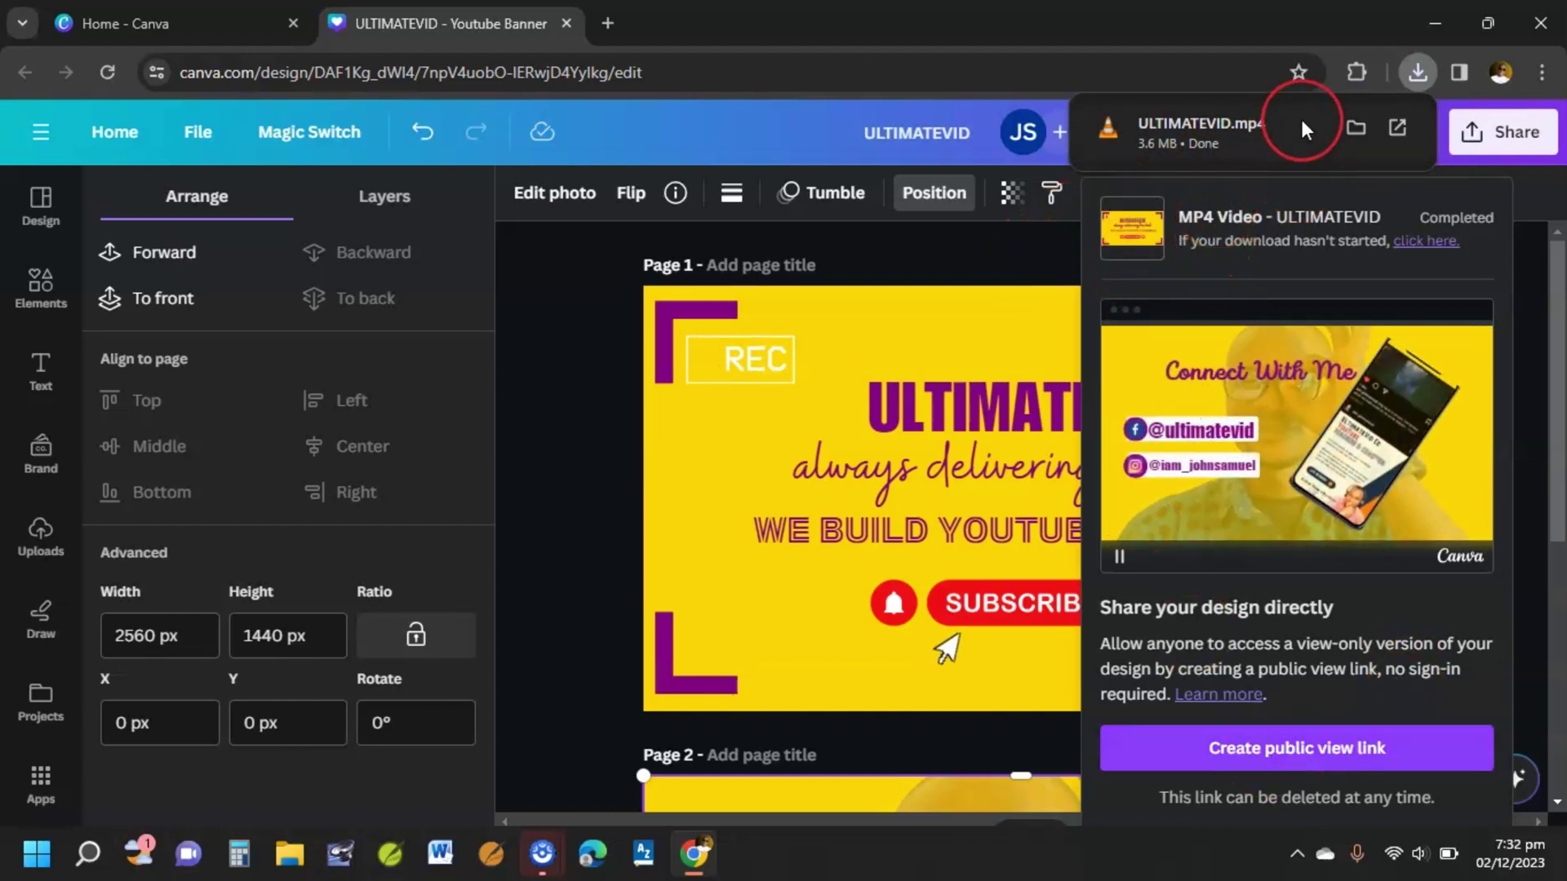
pyautogui.click(1360, 132)
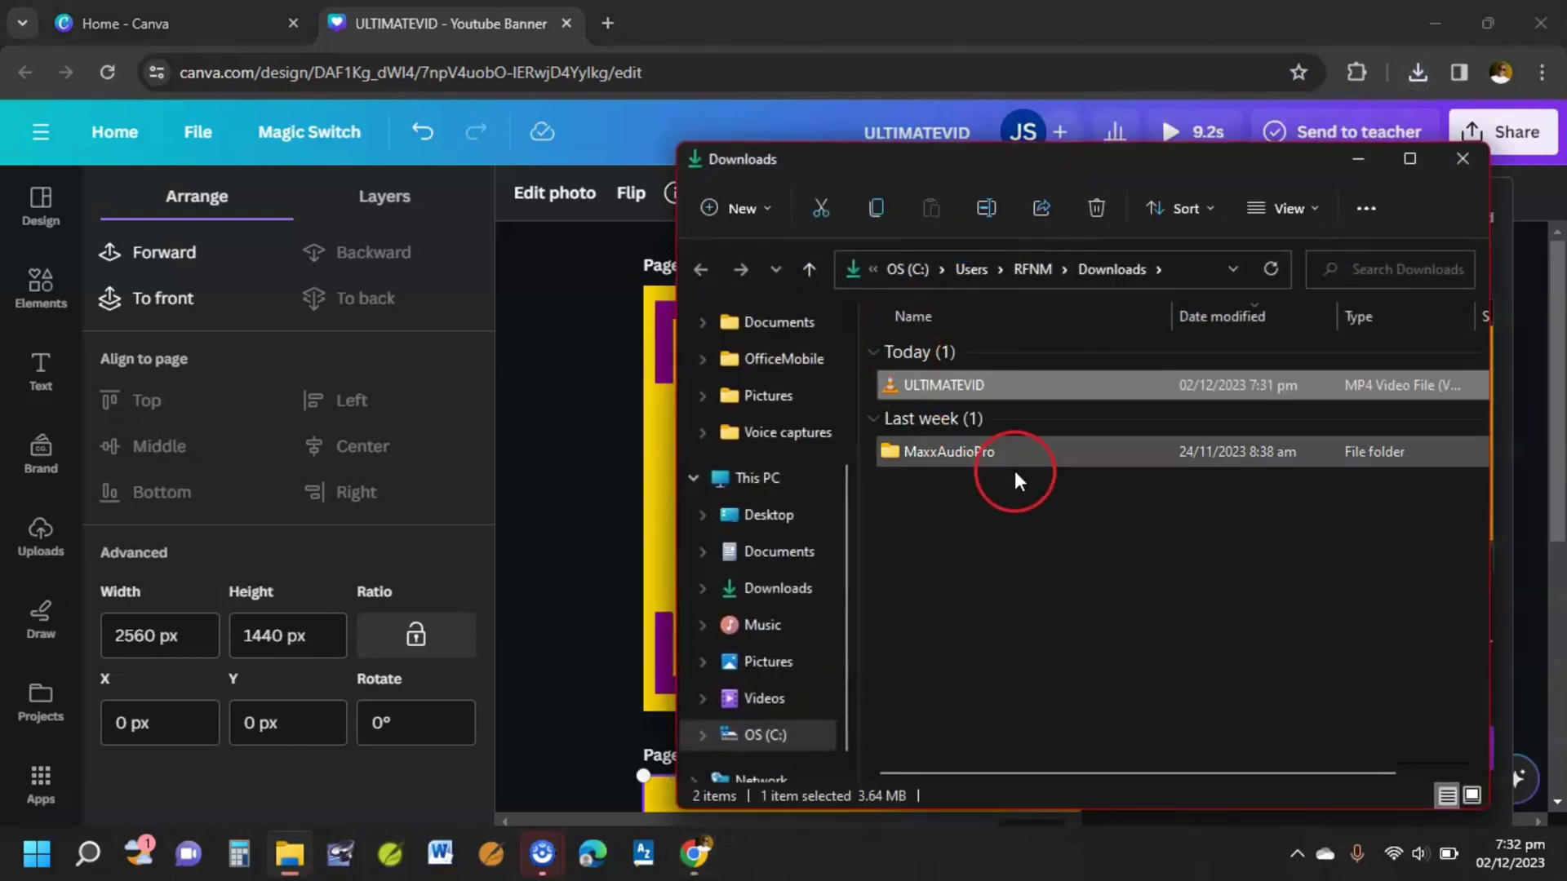
pyautogui.click(1060, 387)
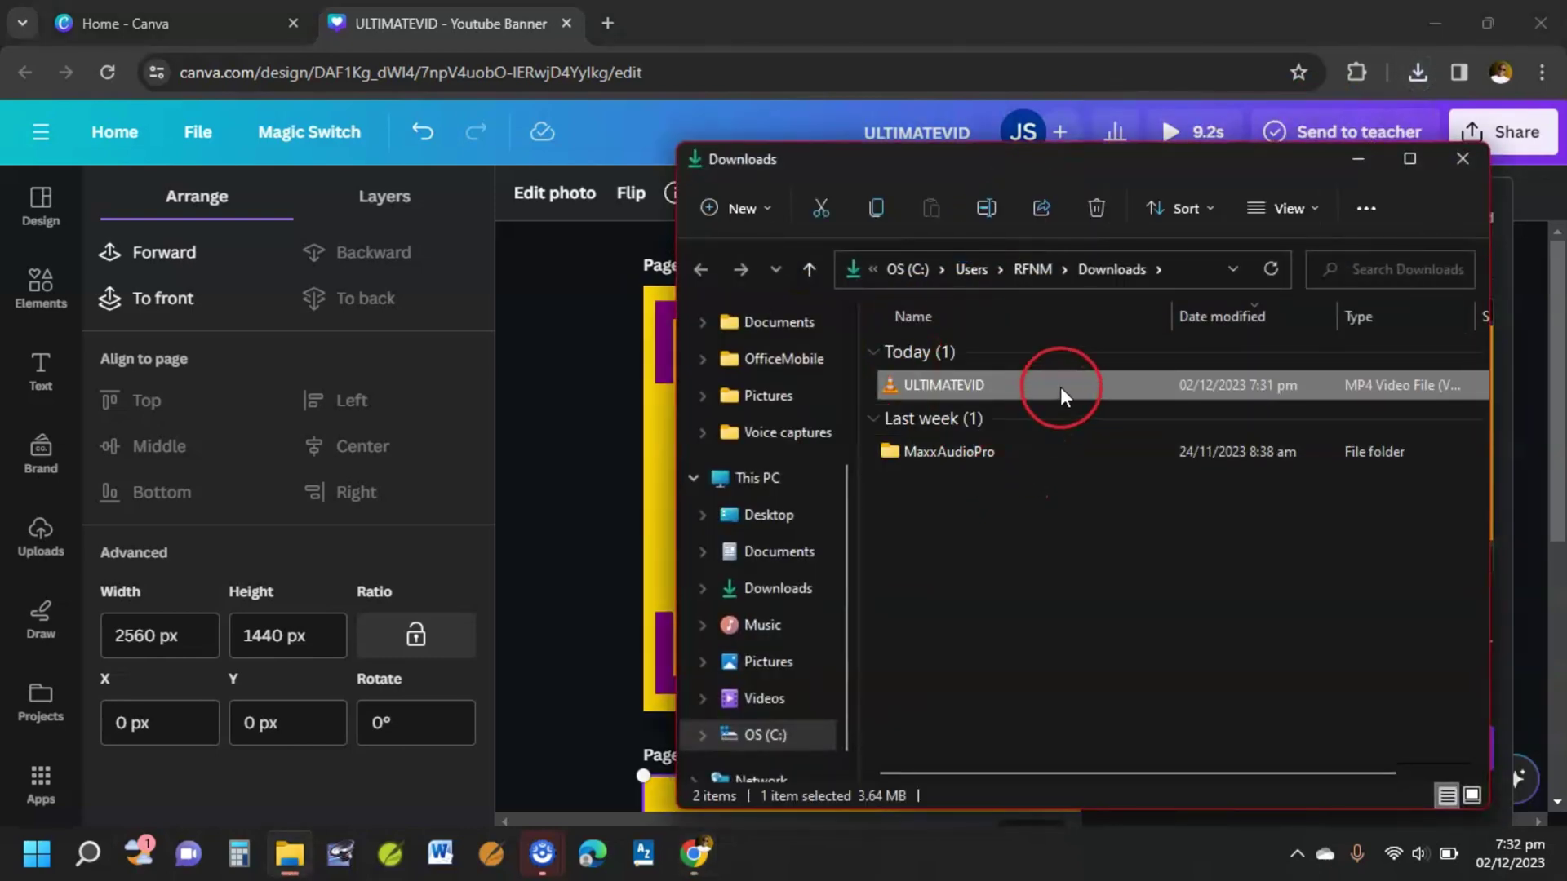
pyautogui.moveTo(1045, 394); pyautogui.dragTo(808, 503)
pyautogui.click(1205, 317)
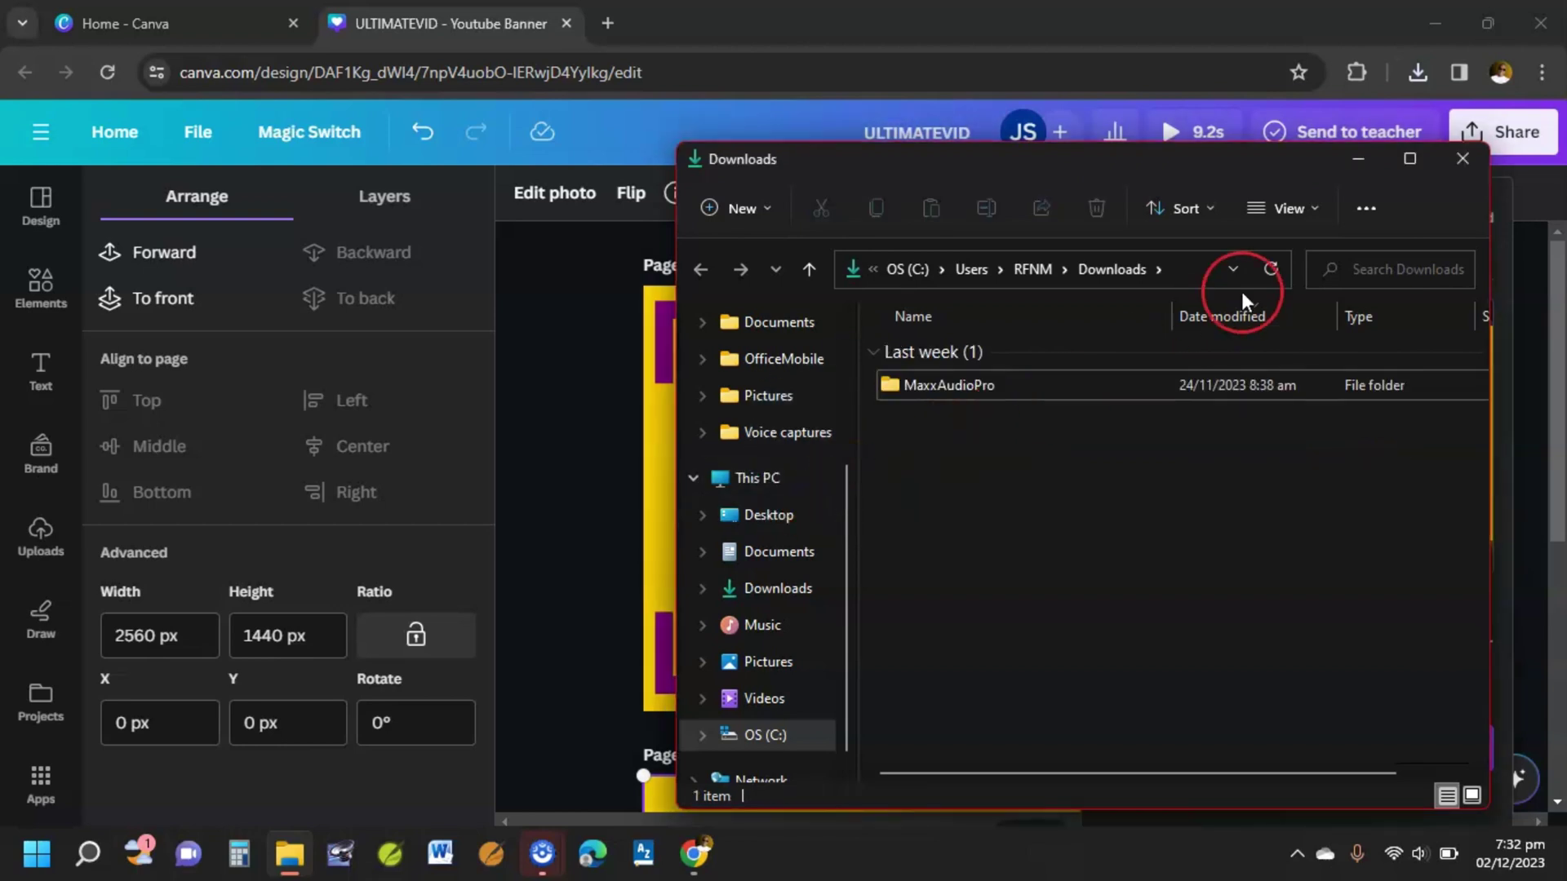
pyautogui.click(1470, 157)
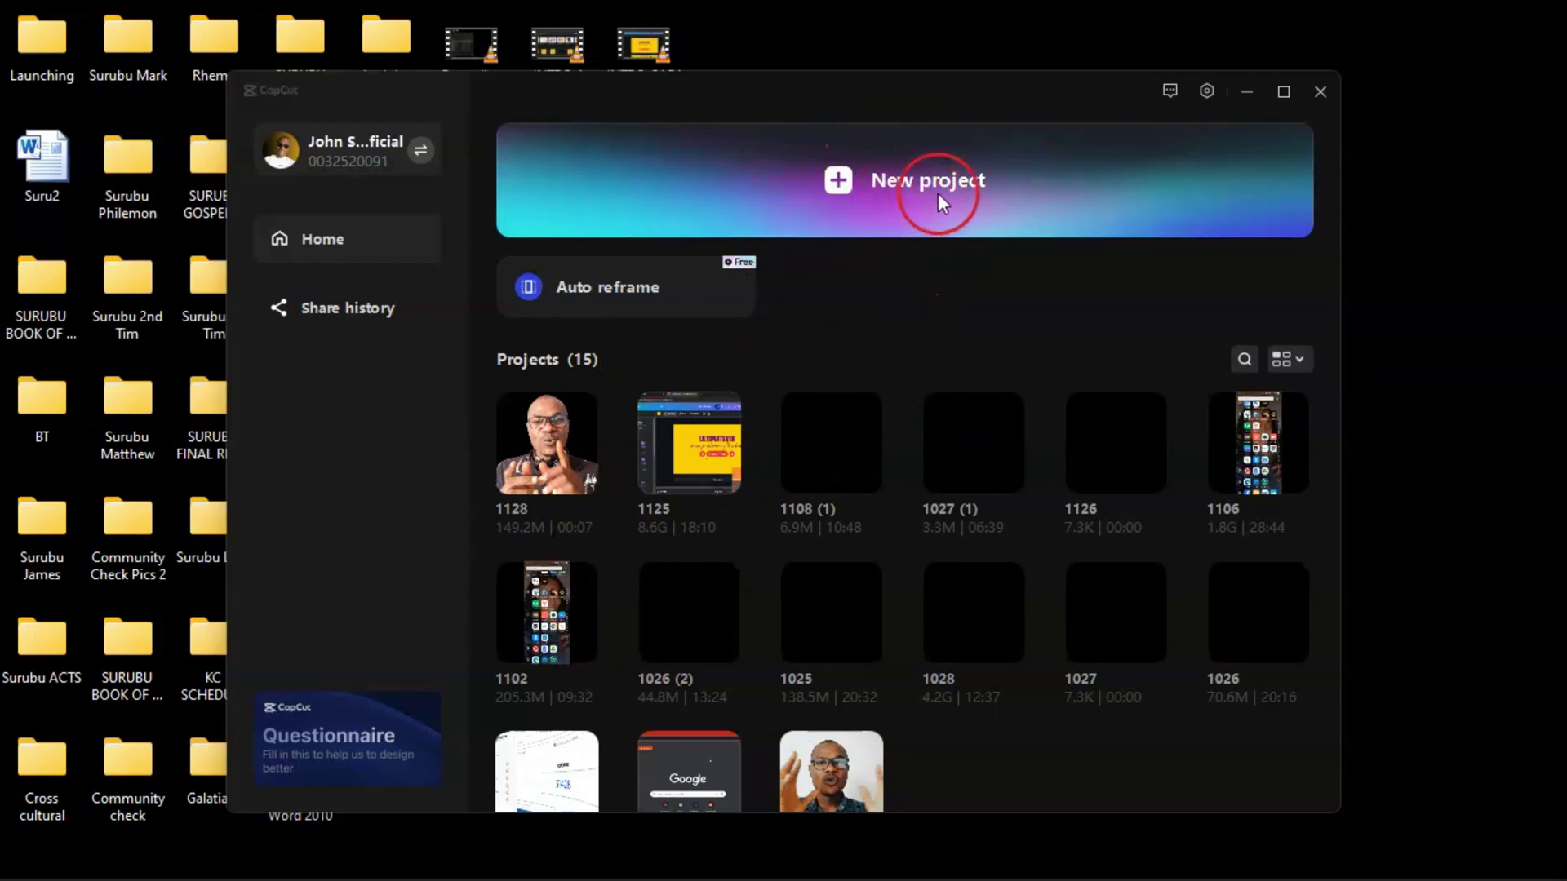
# Step: Create a new project in CapCut and import the ULTIMATEVID video from the desktop
pyautogui.click(891, 192)
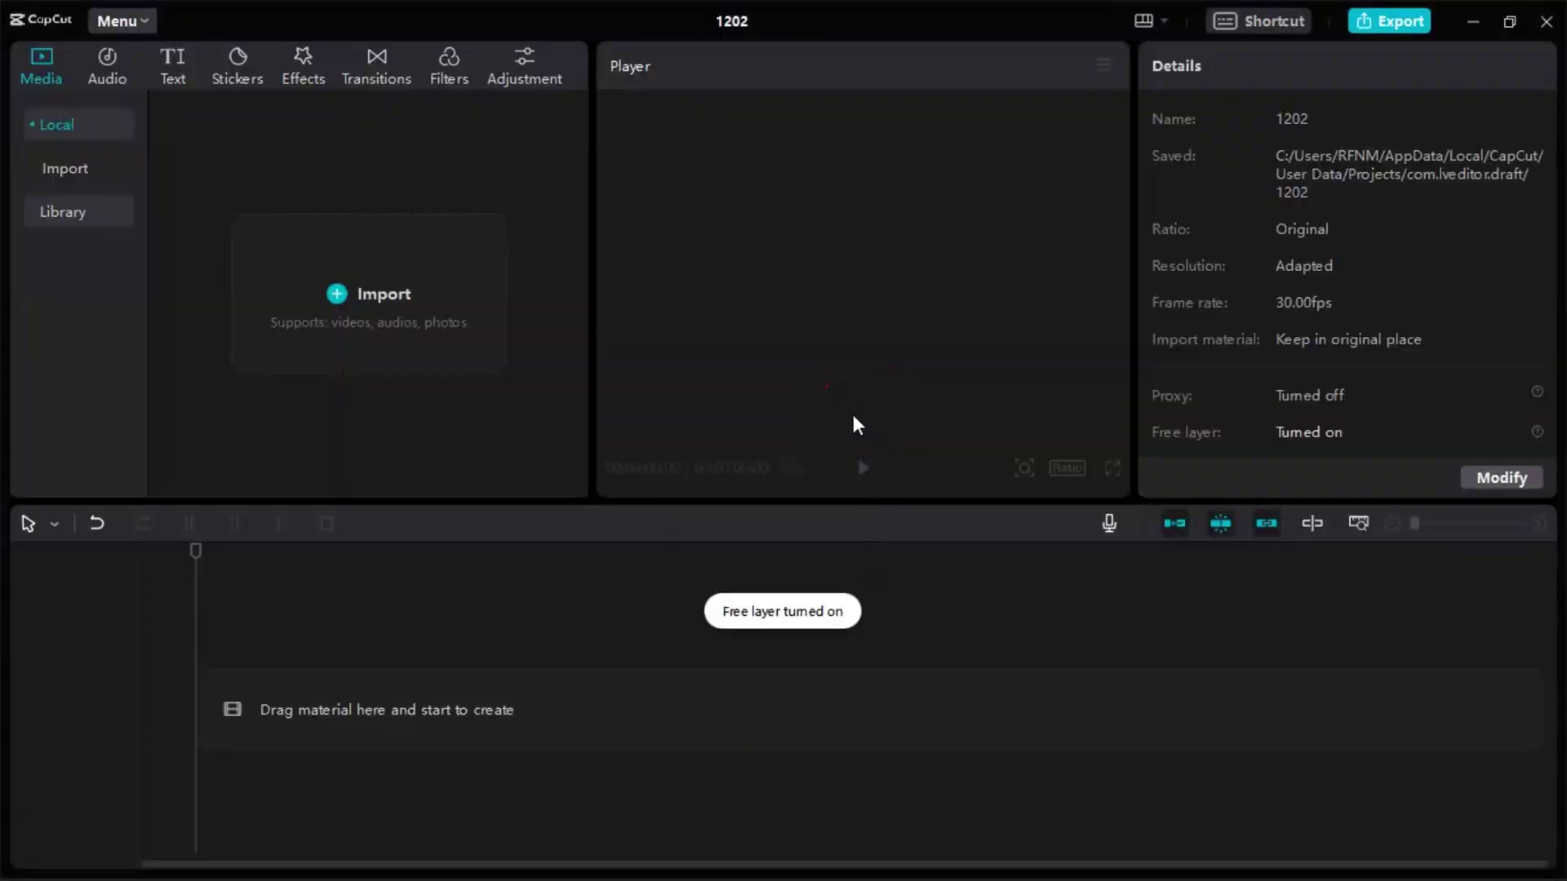
pyautogui.click(562, 350)
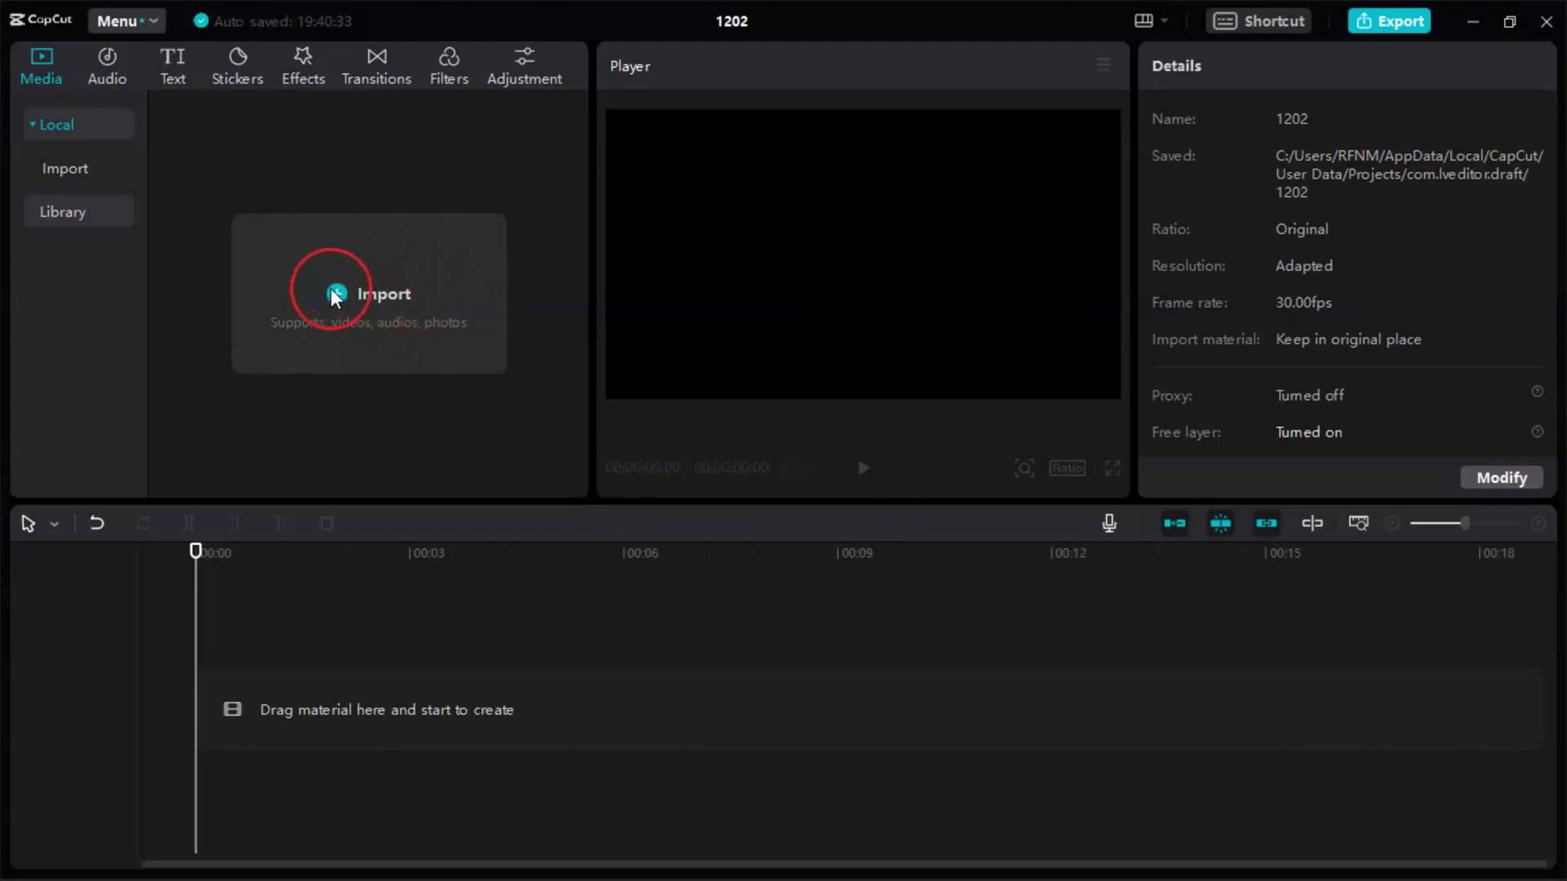
pyautogui.click(346, 316)
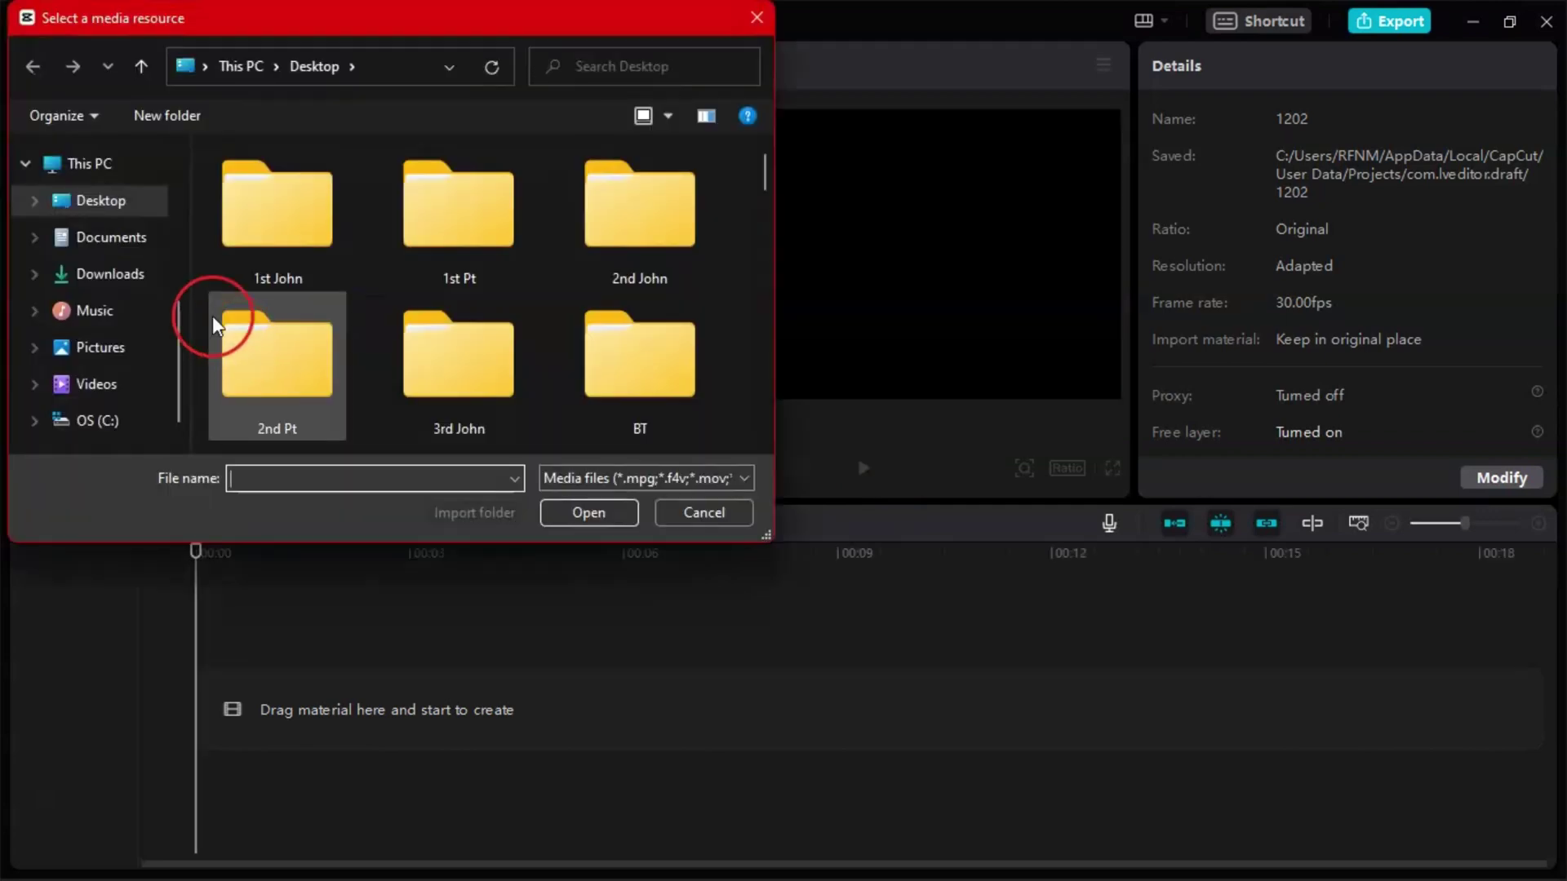
pyautogui.scroll(-5, 393, 320)
pyautogui.scroll(-8, 393, 325)
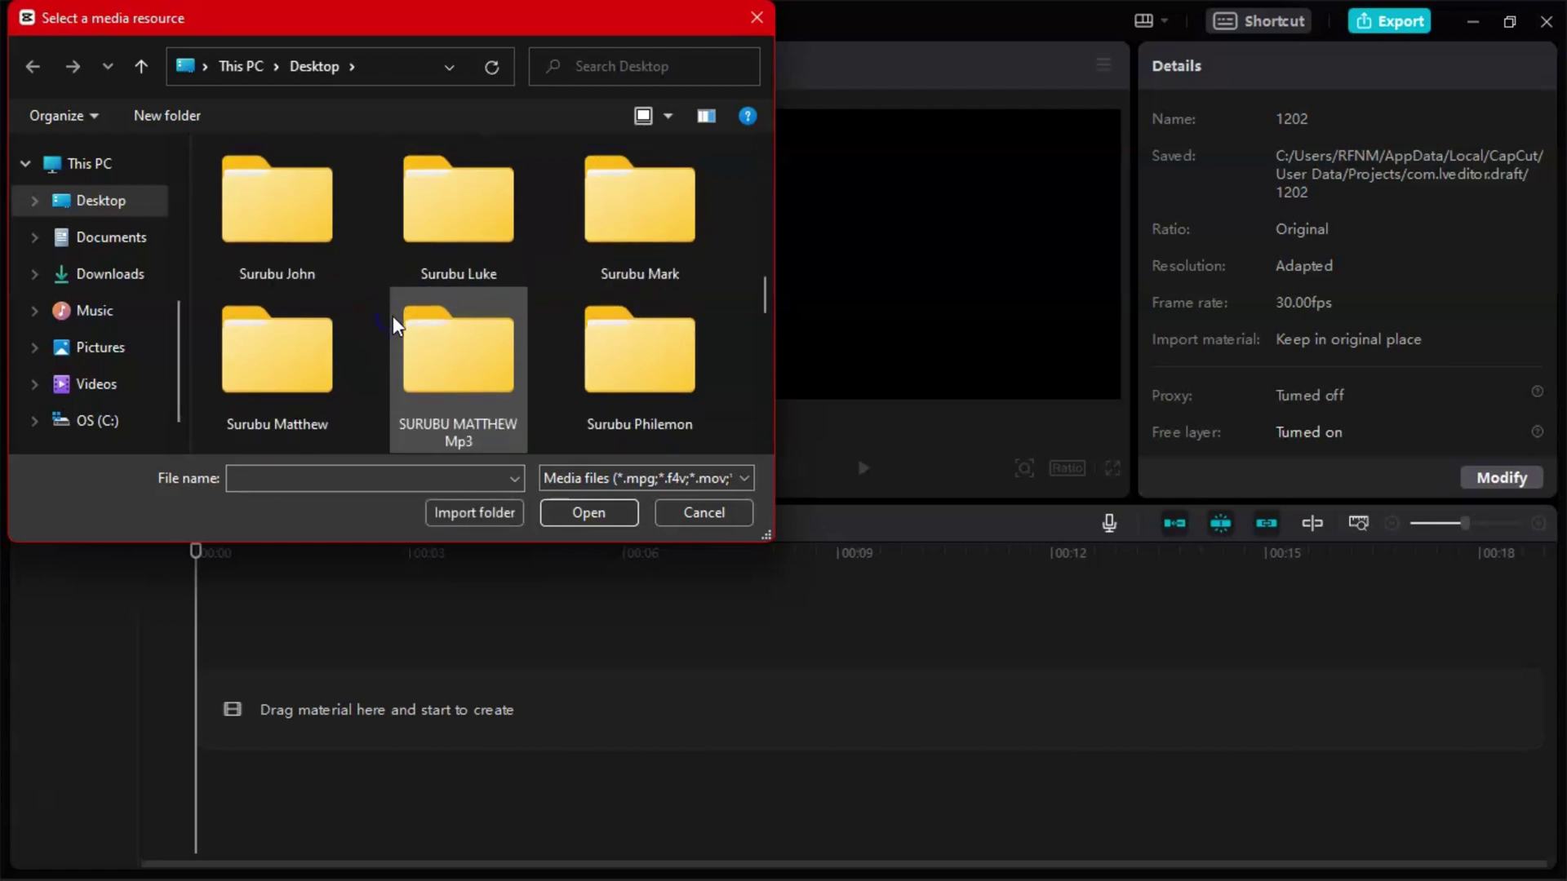
pyautogui.scroll(-2, 397, 327)
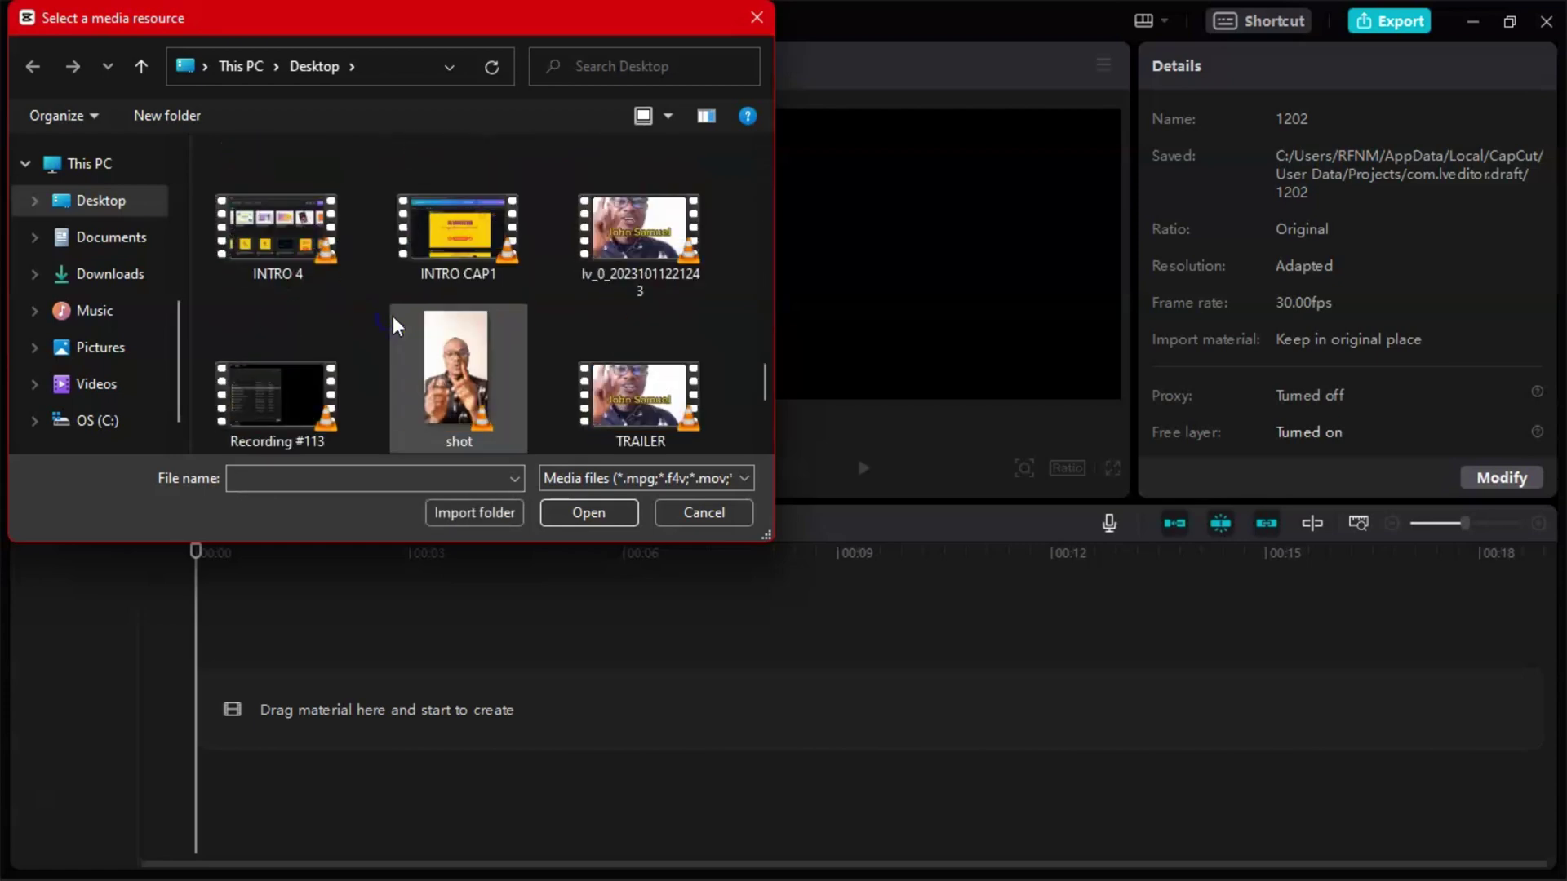
pyautogui.scroll(-2, 397, 326)
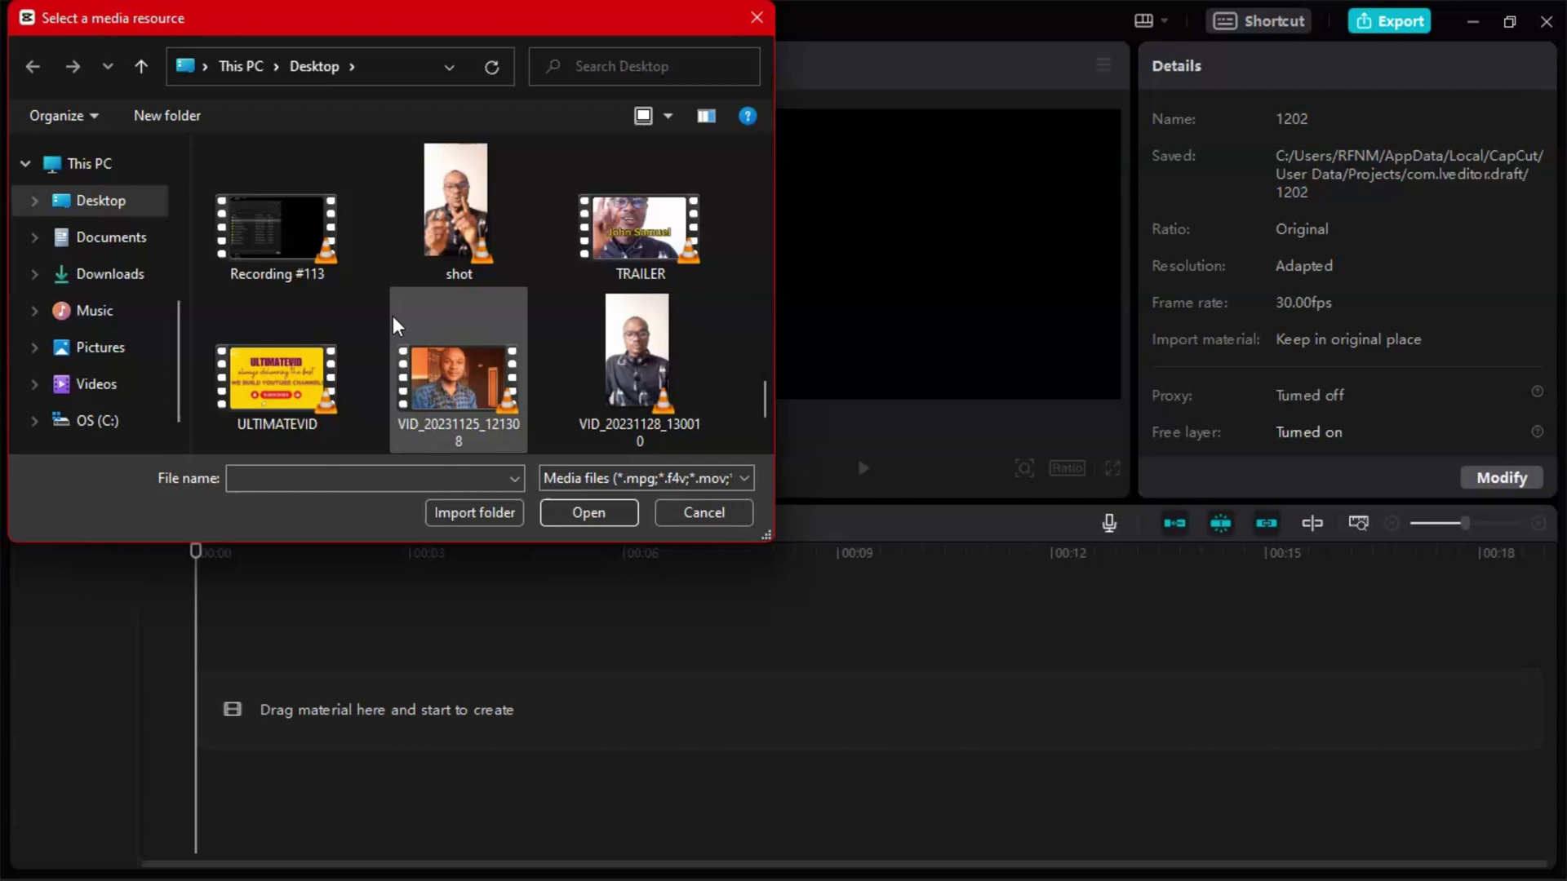
pyautogui.click(281, 385)
pyautogui.click(319, 379)
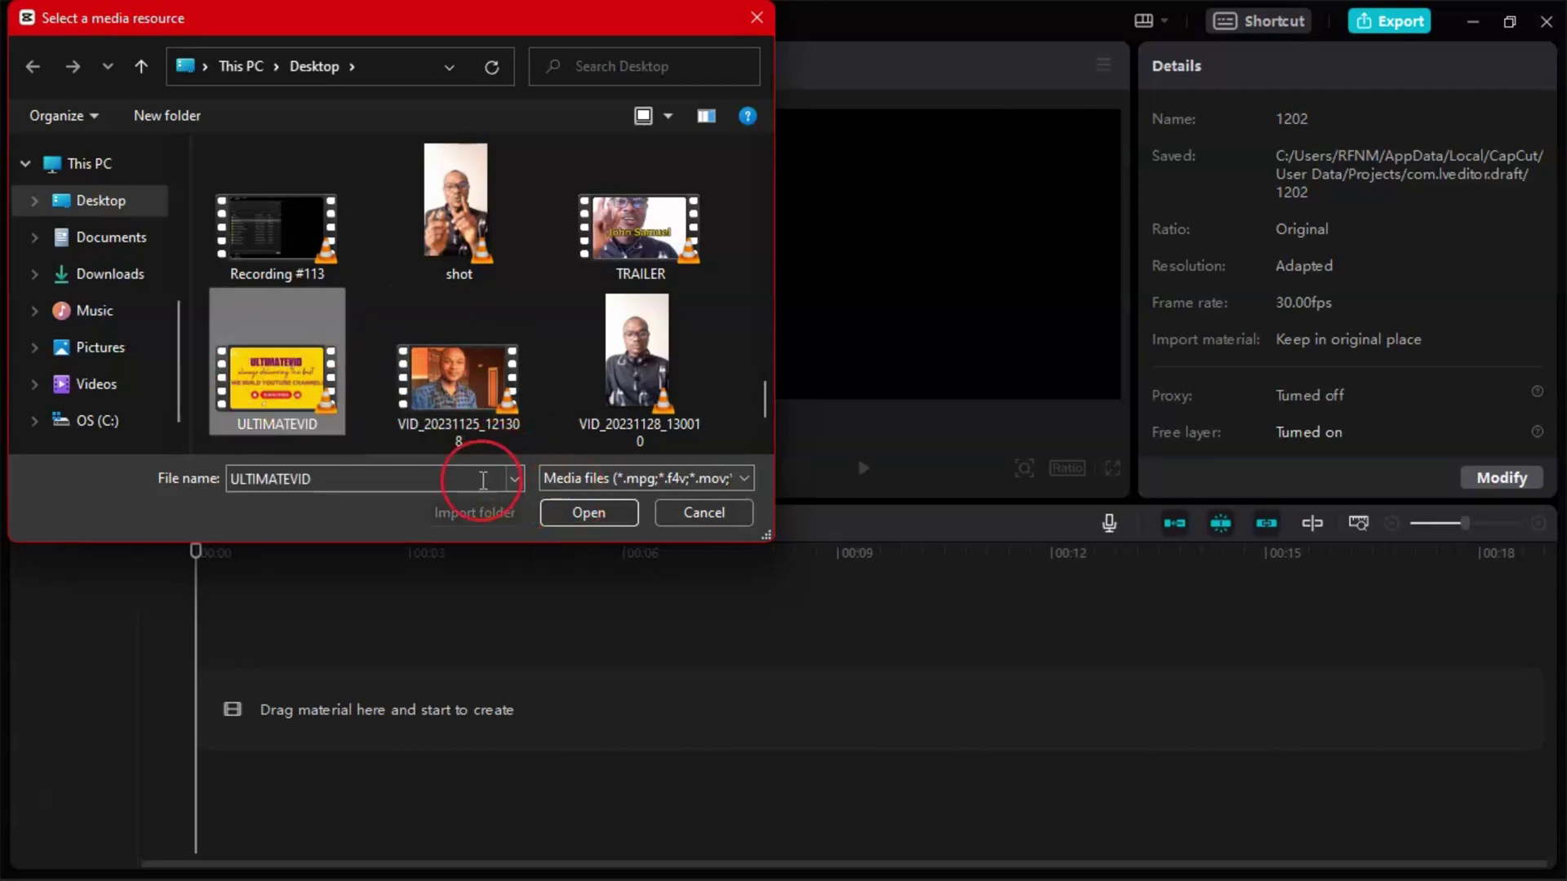
pyautogui.click(580, 512)
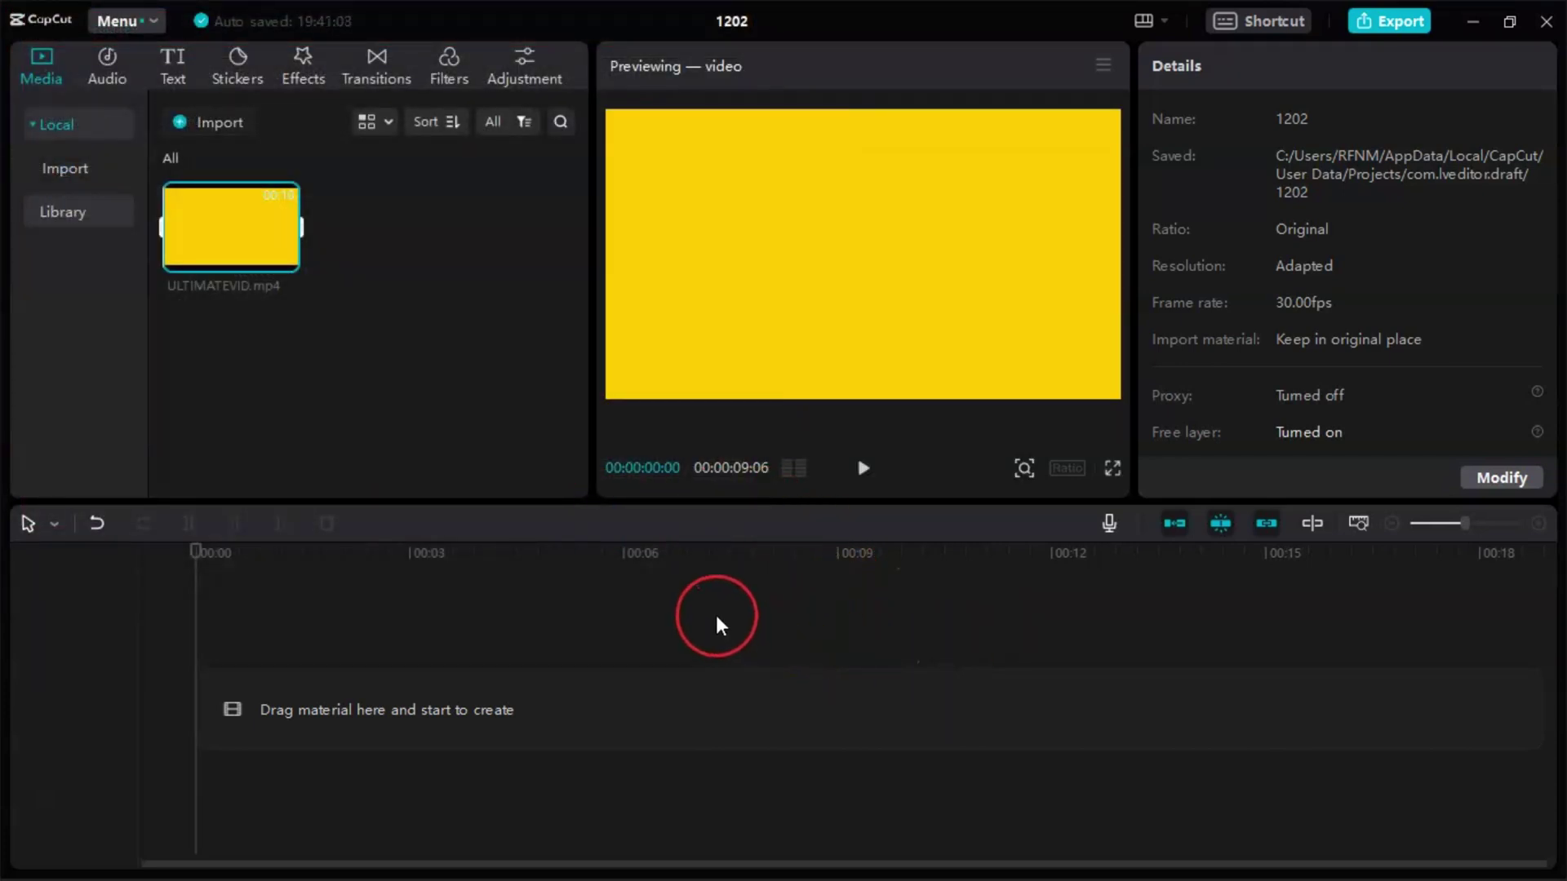
# Step: Place ULTIMATEVID.mp4 at the start of the timeline, play it through and return the playhead to the beginning
pyautogui.moveTo(238, 236); pyautogui.dragTo(279, 727)
pyautogui.press('space')
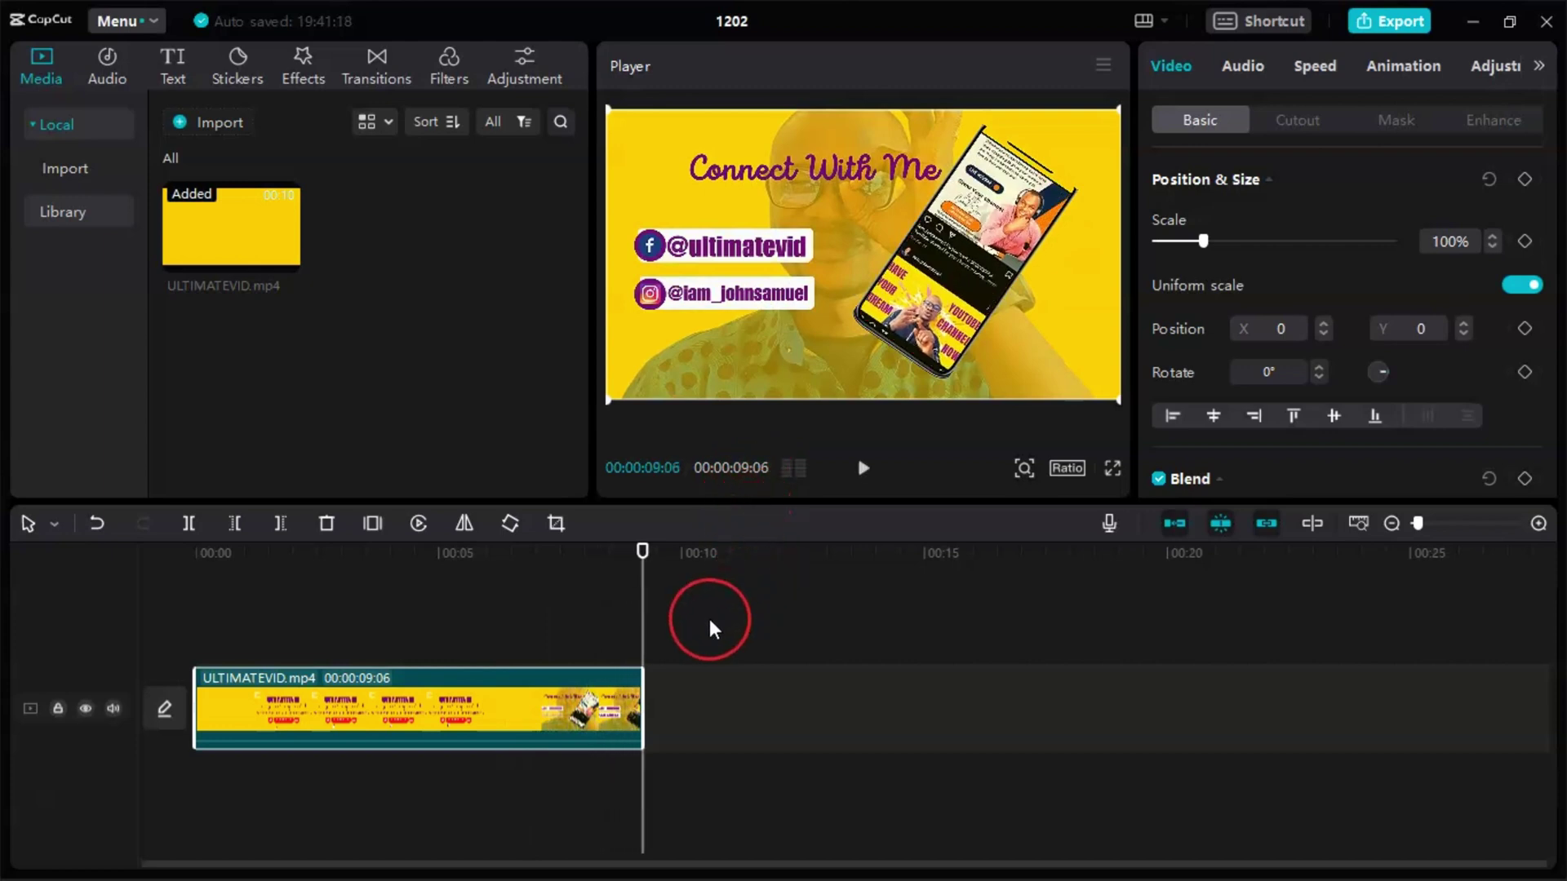
pyautogui.moveTo(644, 616); pyautogui.dragTo(196, 629)
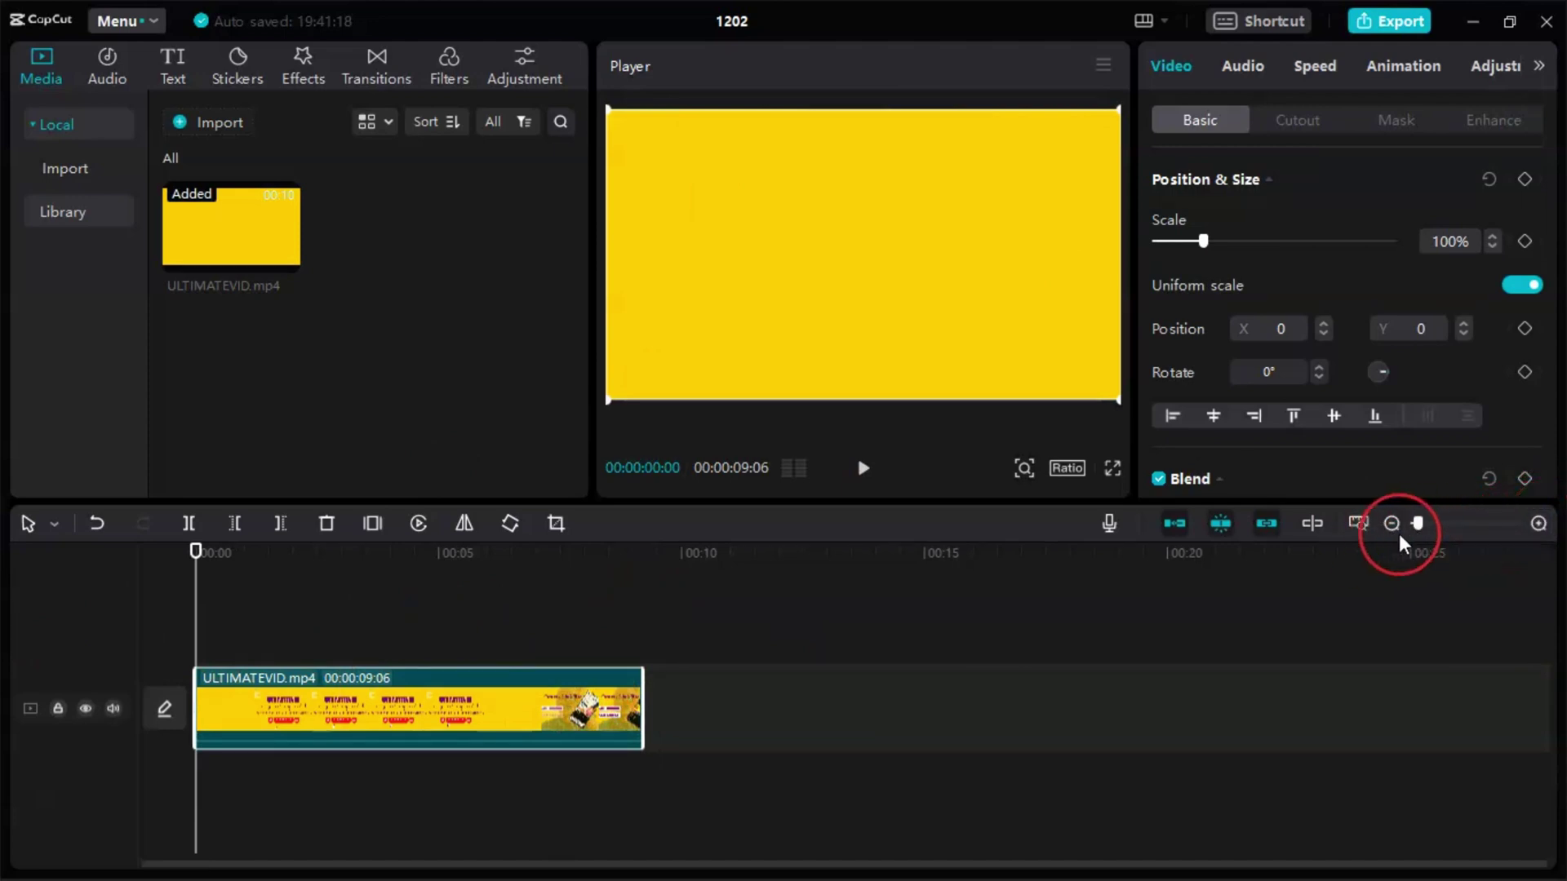
# Step: Split the ULTIMATEVID clip at 00:00:05:27, where the first page's text has faded out
pyautogui.click(1539, 524)
pyautogui.click(1538, 523)
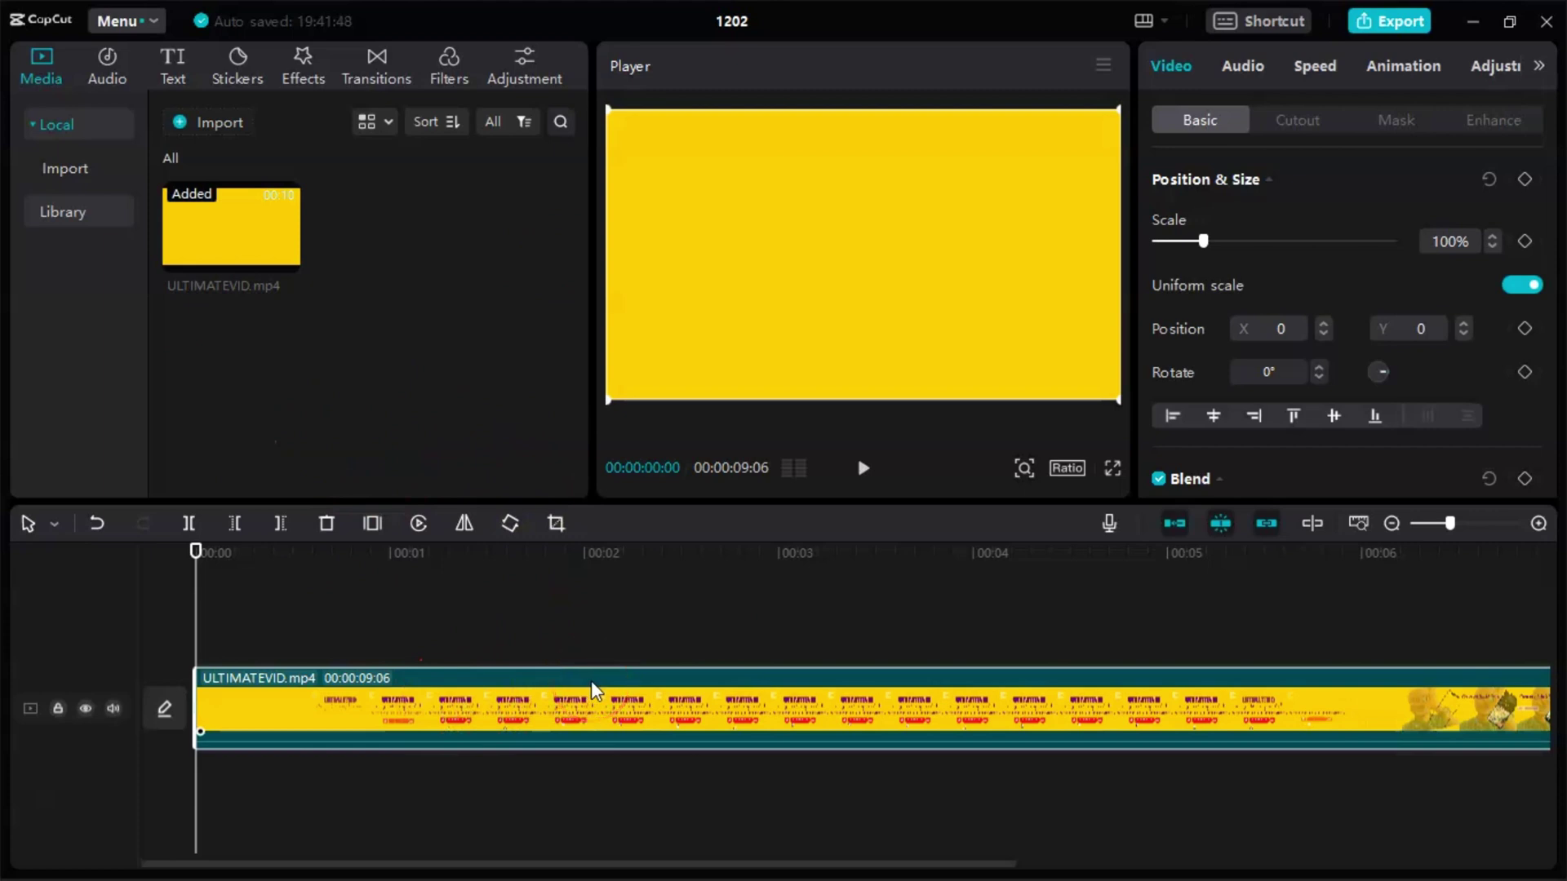
pyautogui.scroll(-5, 942, 643)
pyautogui.click(834, 631)
pyautogui.press('space')
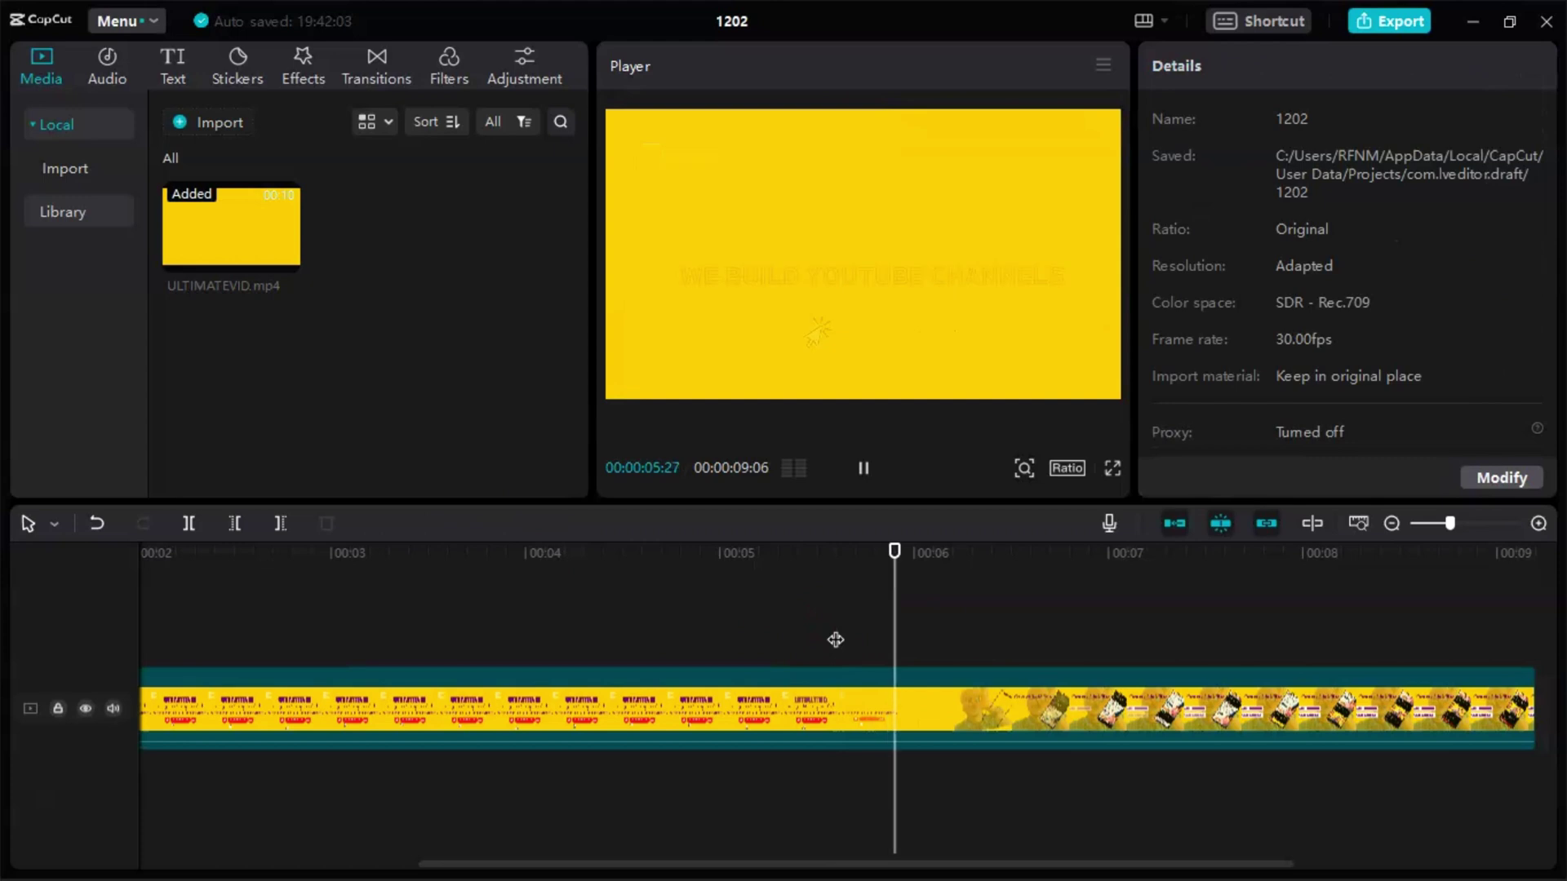
pyautogui.click(892, 707)
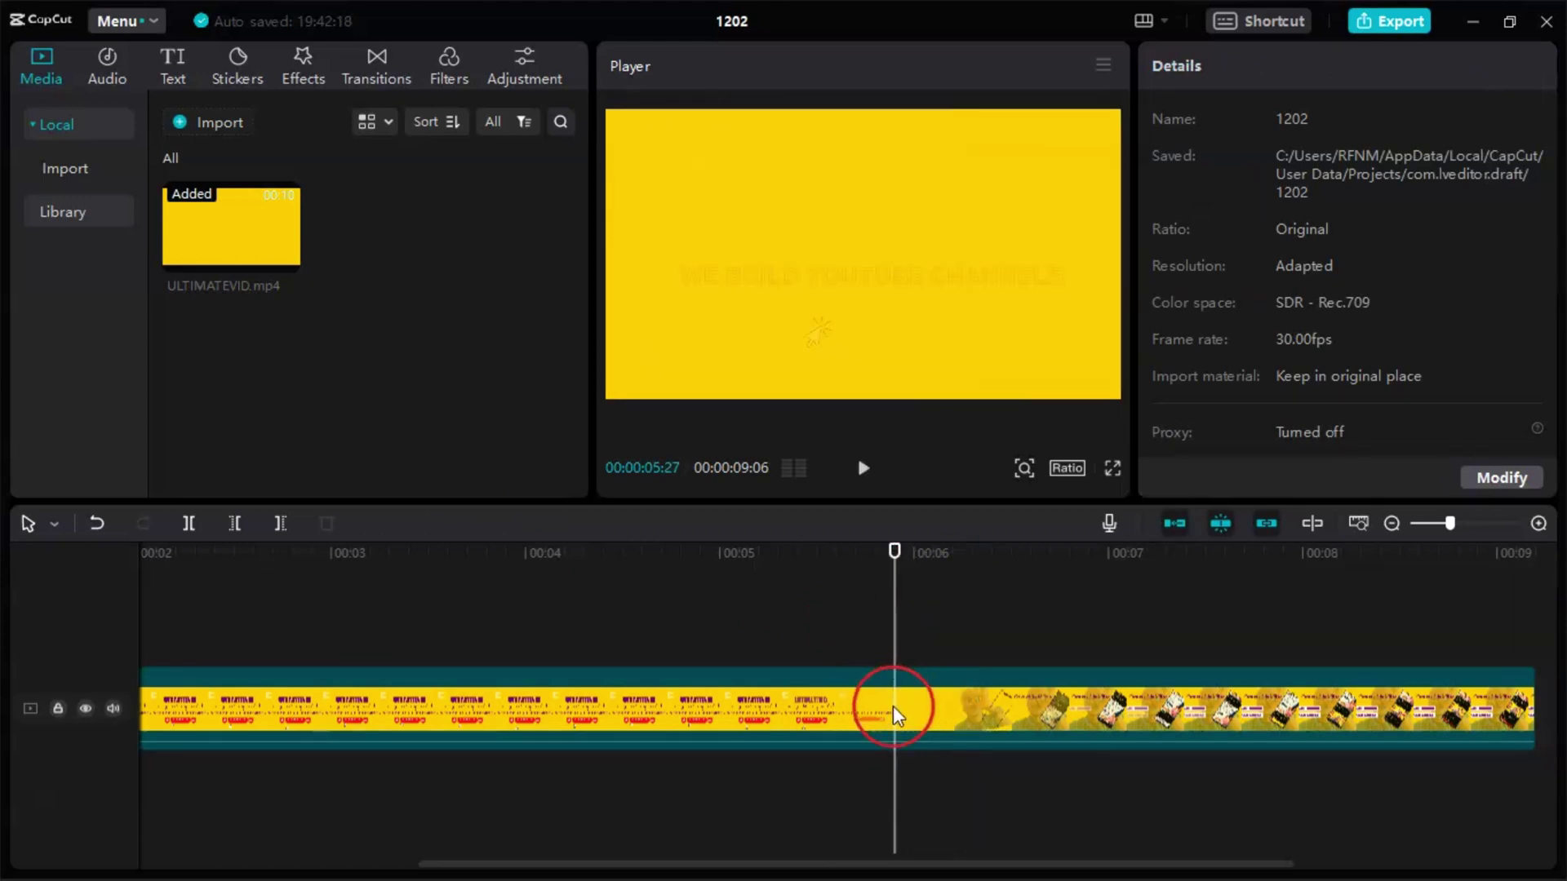
pyautogui.moveTo(893, 707); pyautogui.dragTo(899, 637)
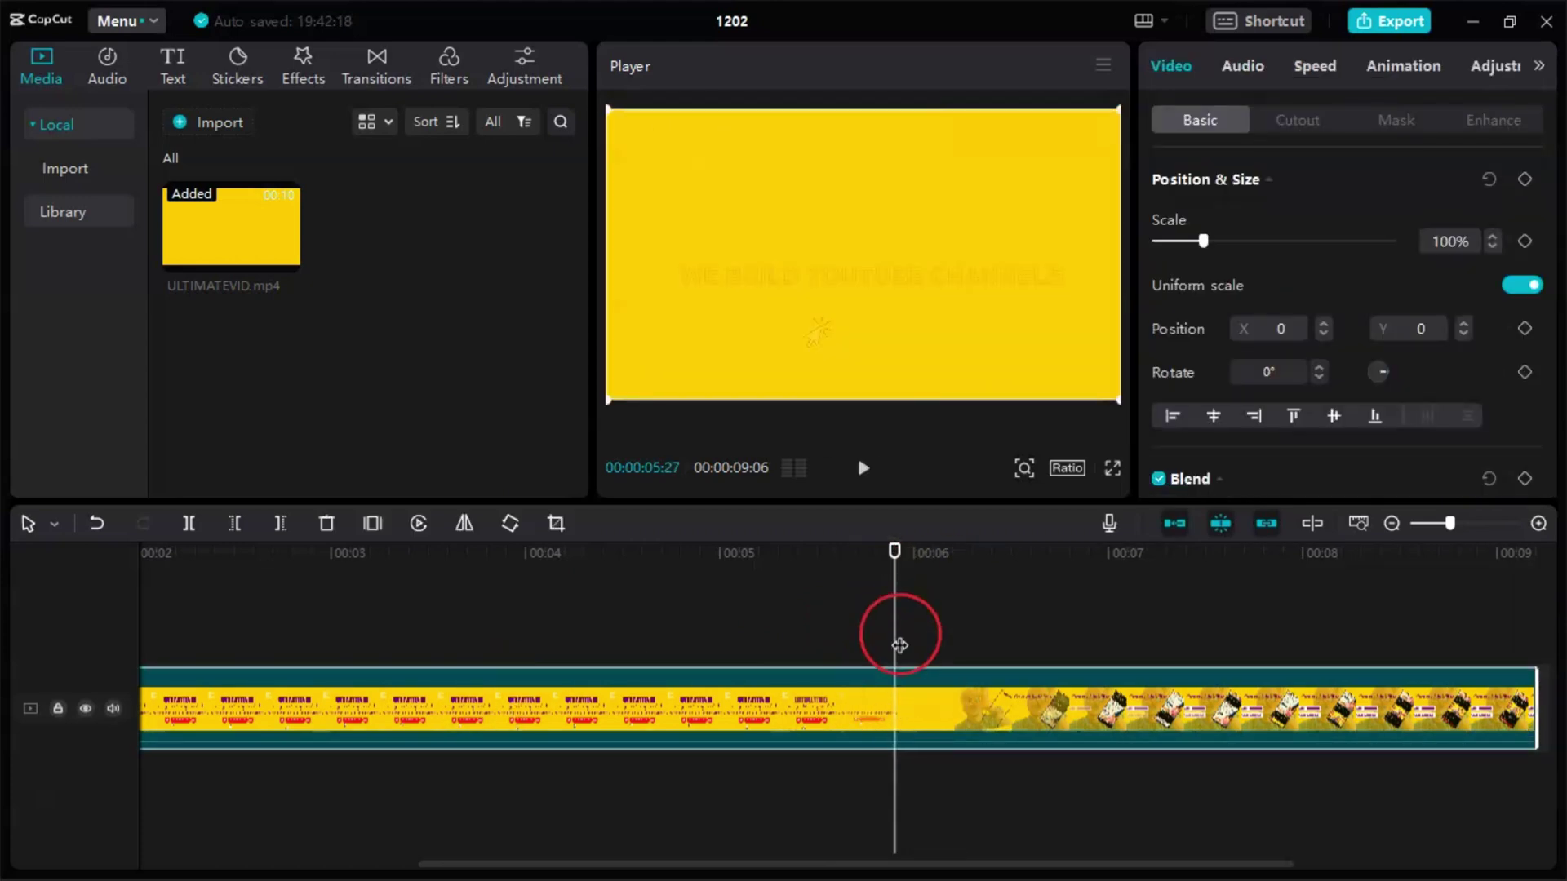
pyautogui.click(192, 526)
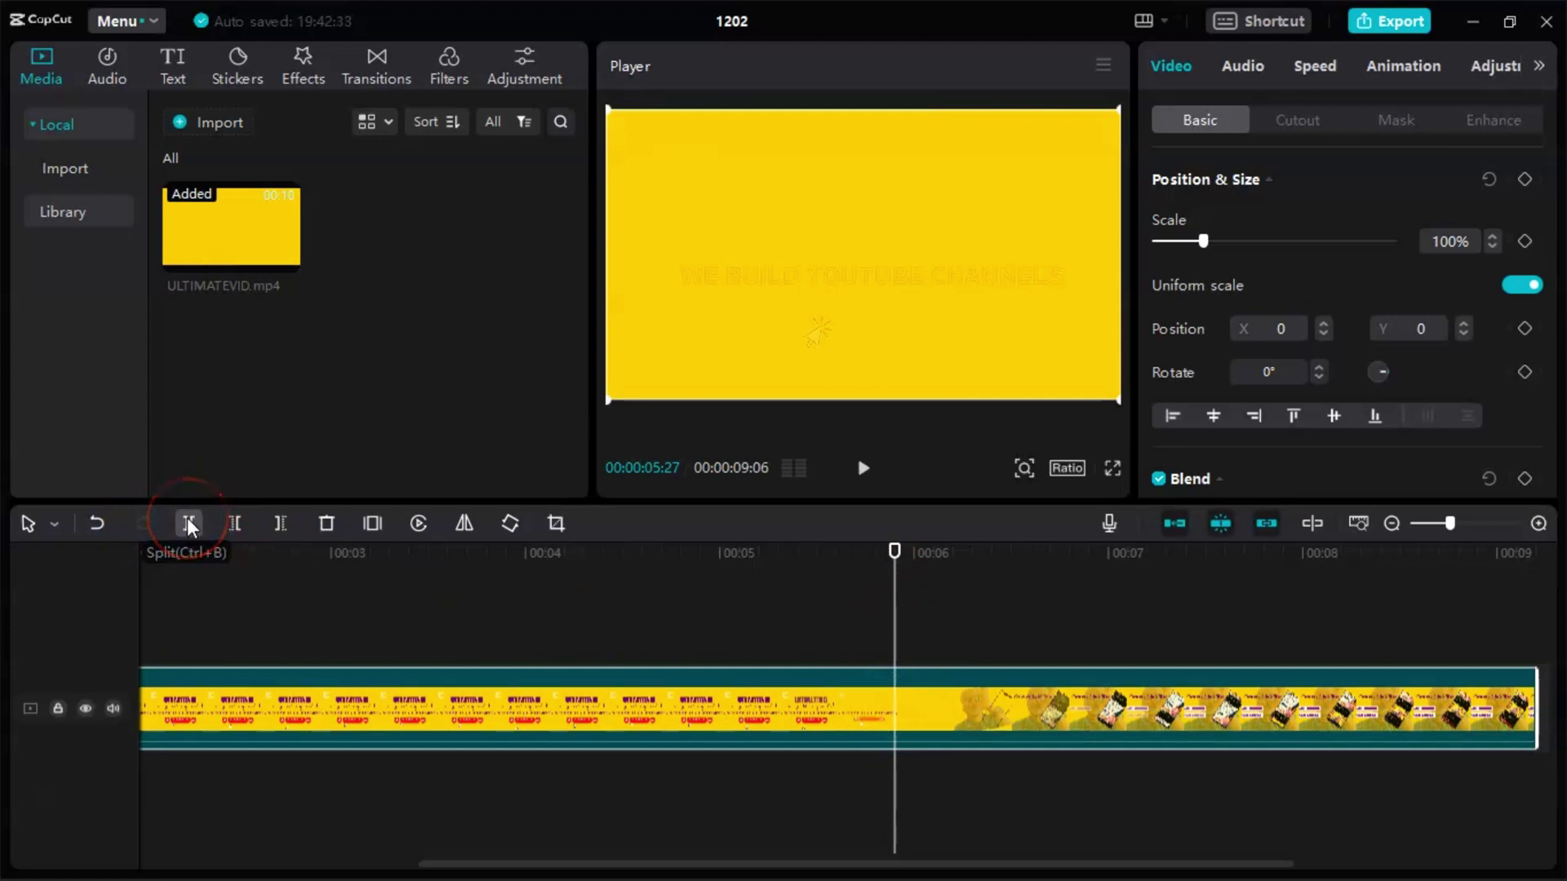
pyautogui.click(189, 524)
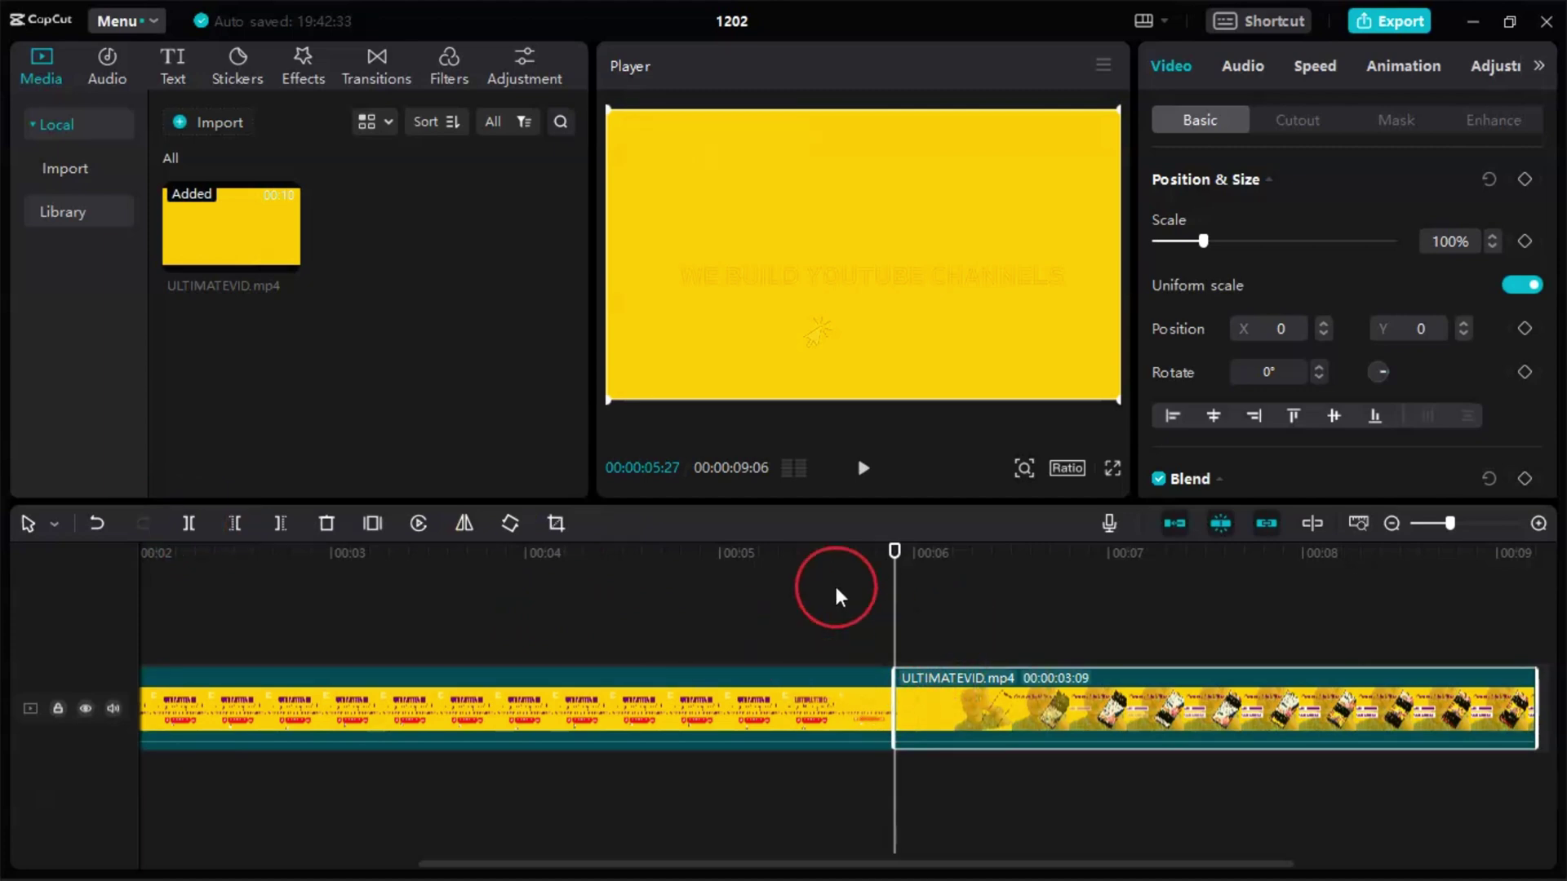
# Step: Browse the transition categories and apply the Switch transition from the Slide group between the two ULTIMATEVID clips
pyautogui.click(382, 62)
pyautogui.scroll(-5, 295, 351)
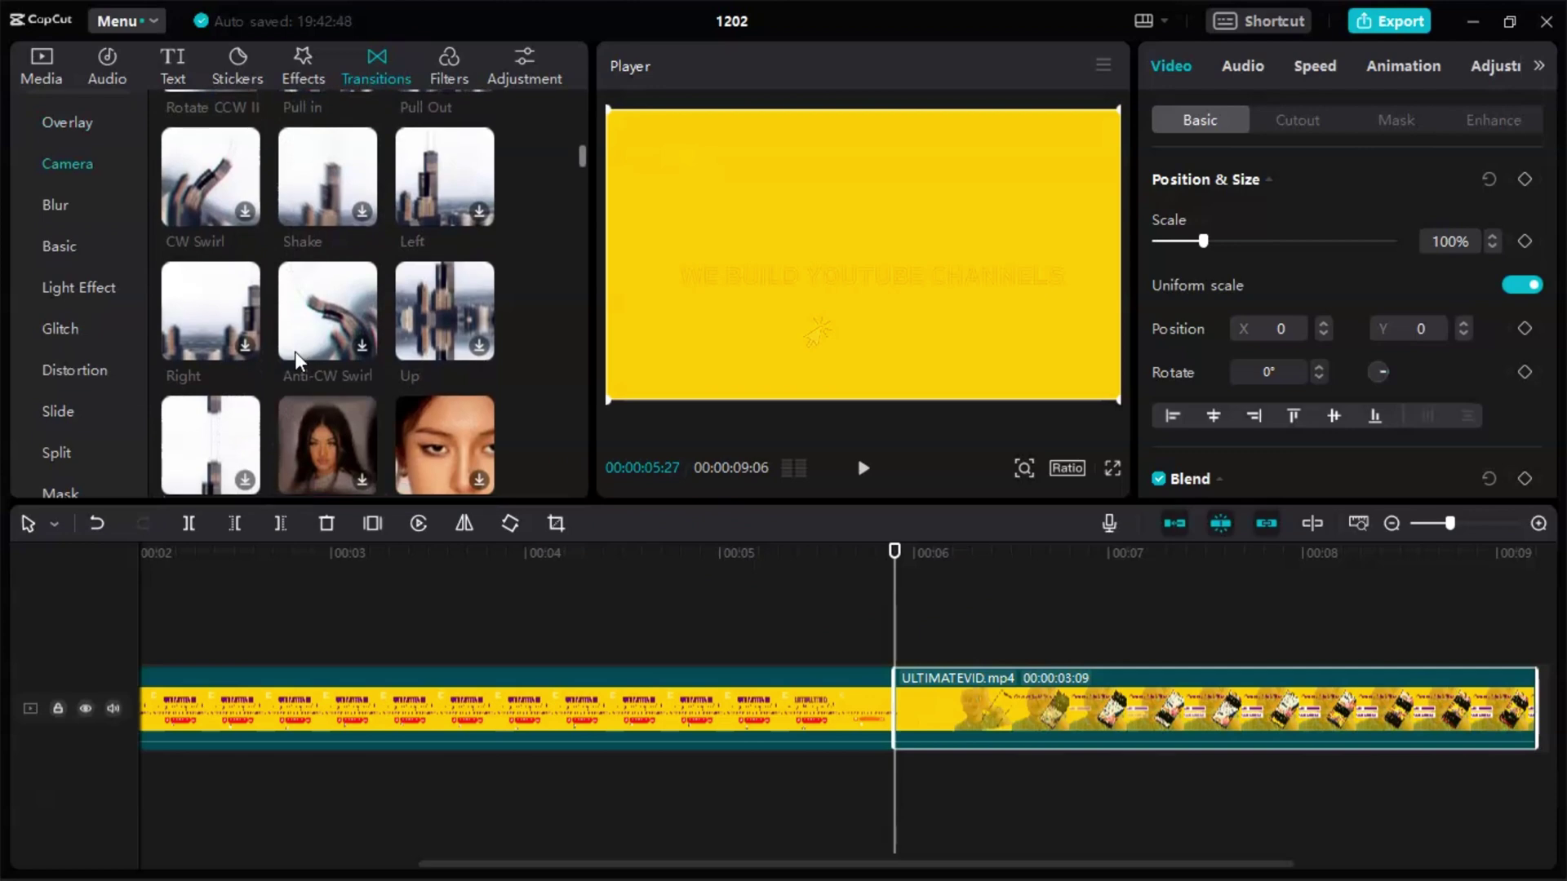
pyautogui.scroll(-10, 295, 351)
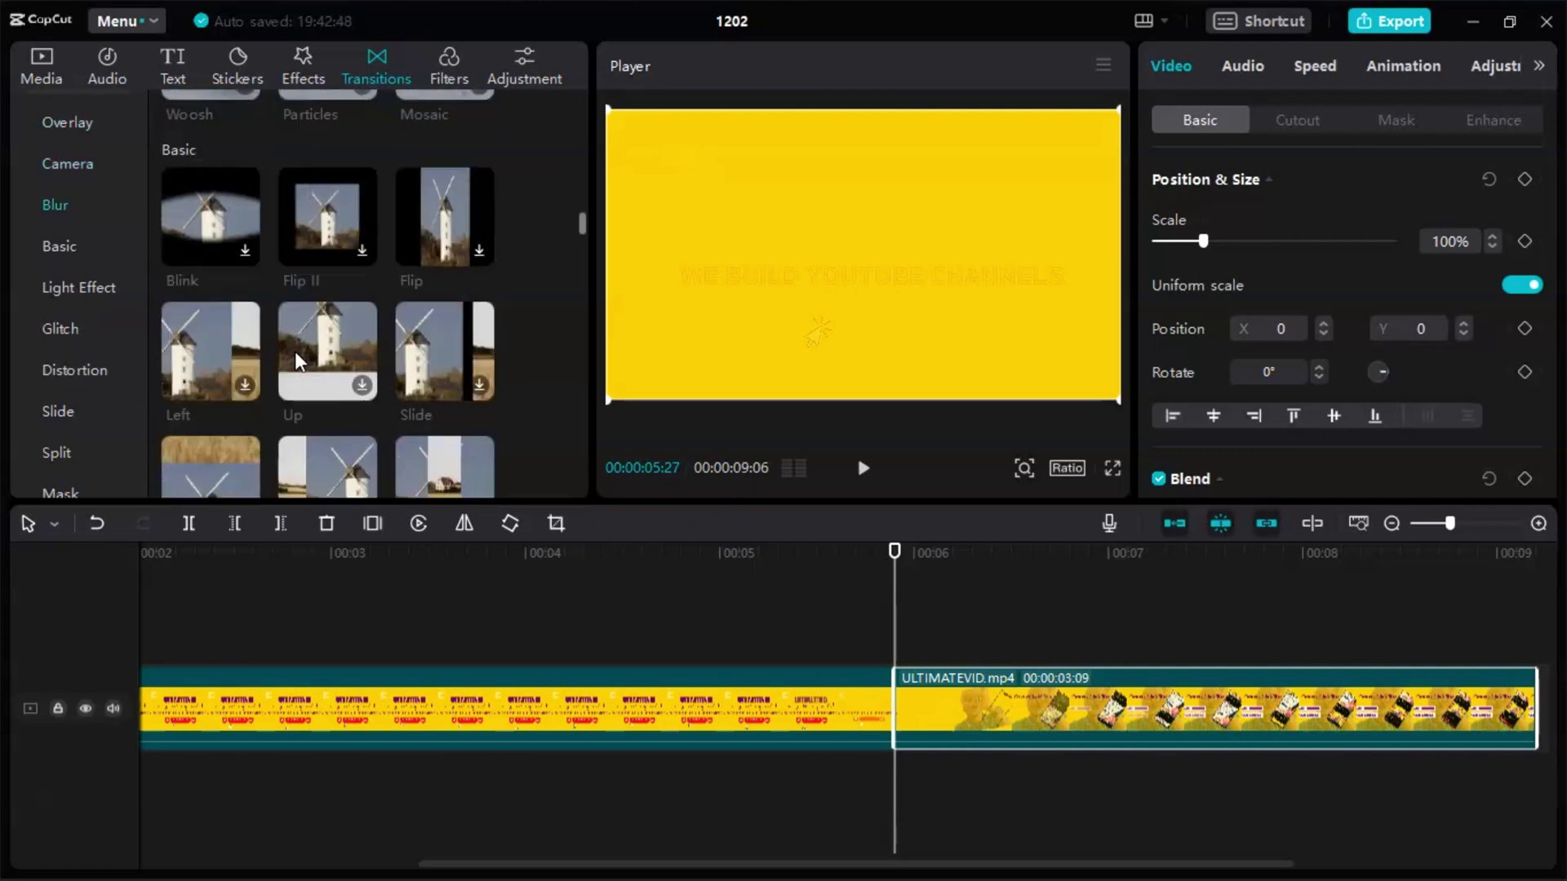
pyautogui.scroll(-2, 296, 351)
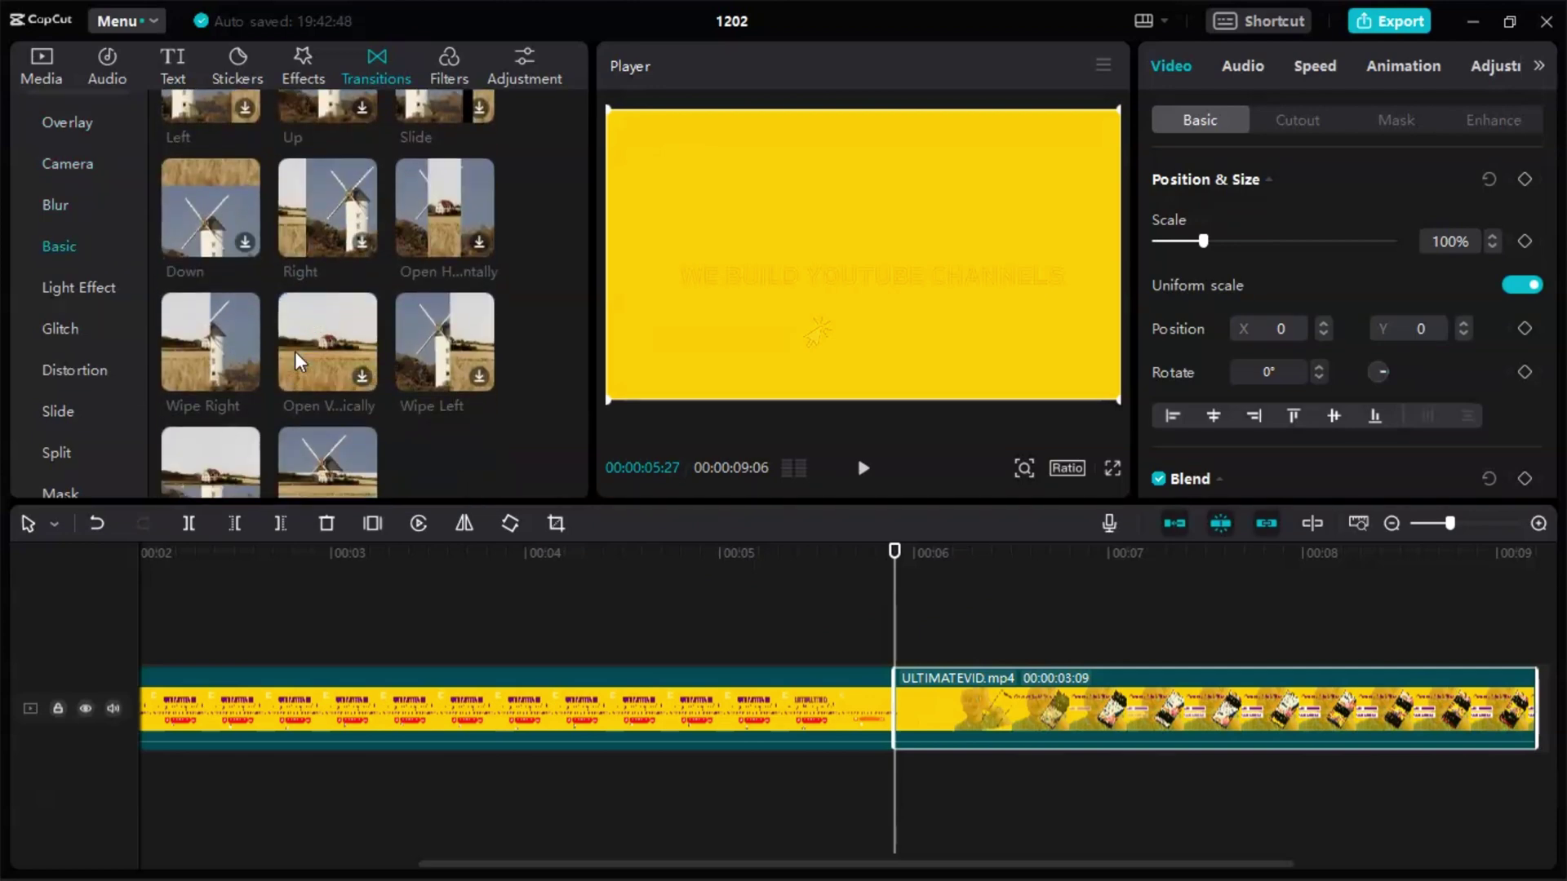
pyautogui.scroll(-1, 295, 351)
pyautogui.scroll(-5, 295, 351)
pyautogui.click(215, 426)
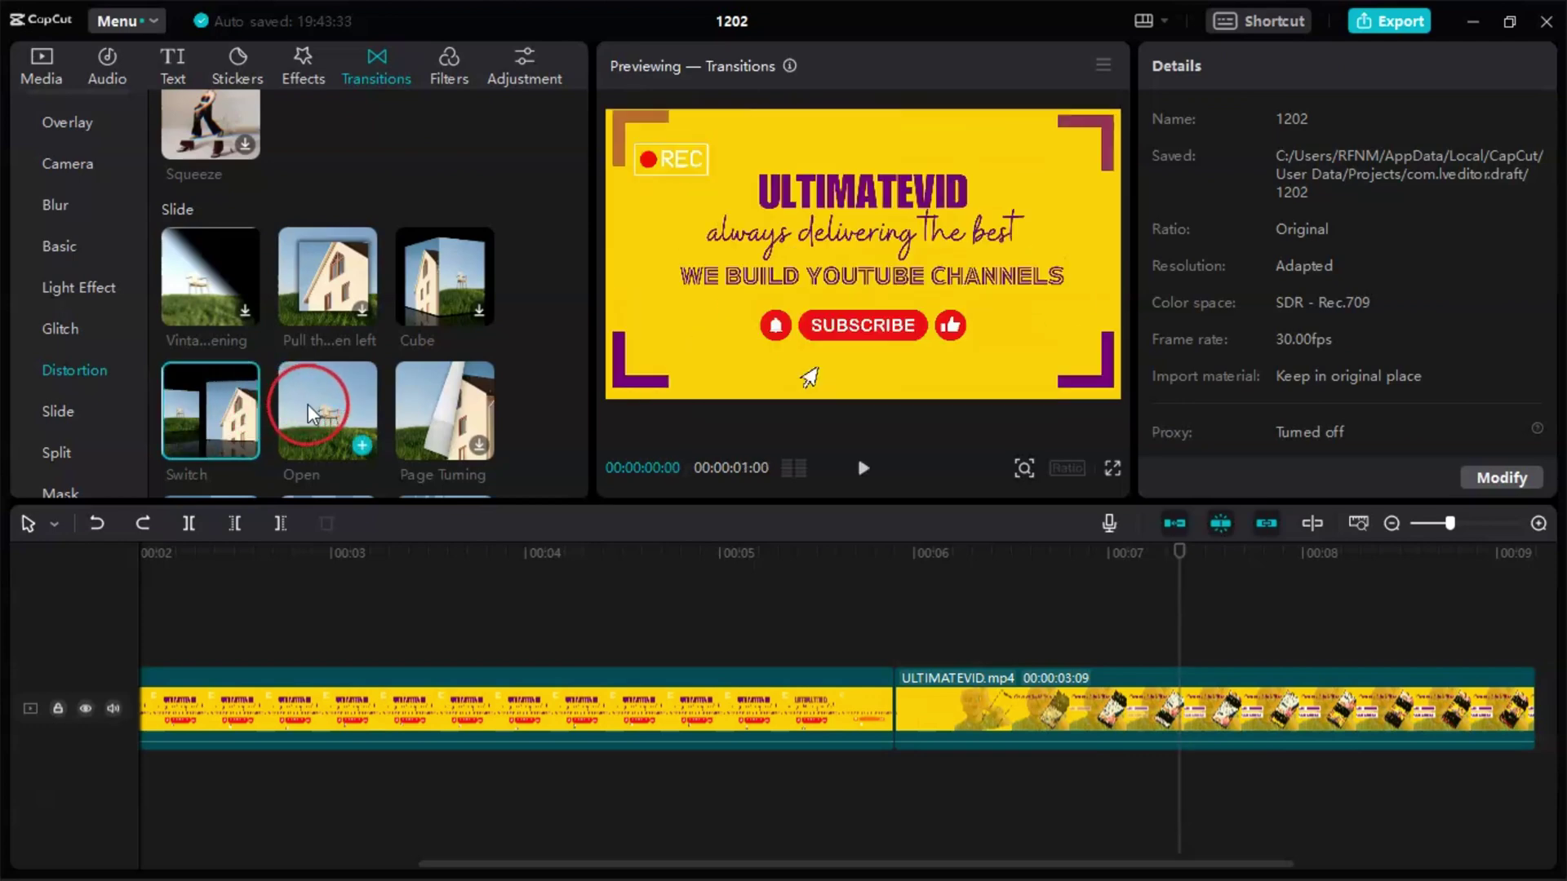
pyautogui.click(243, 446)
pyautogui.click(627, 617)
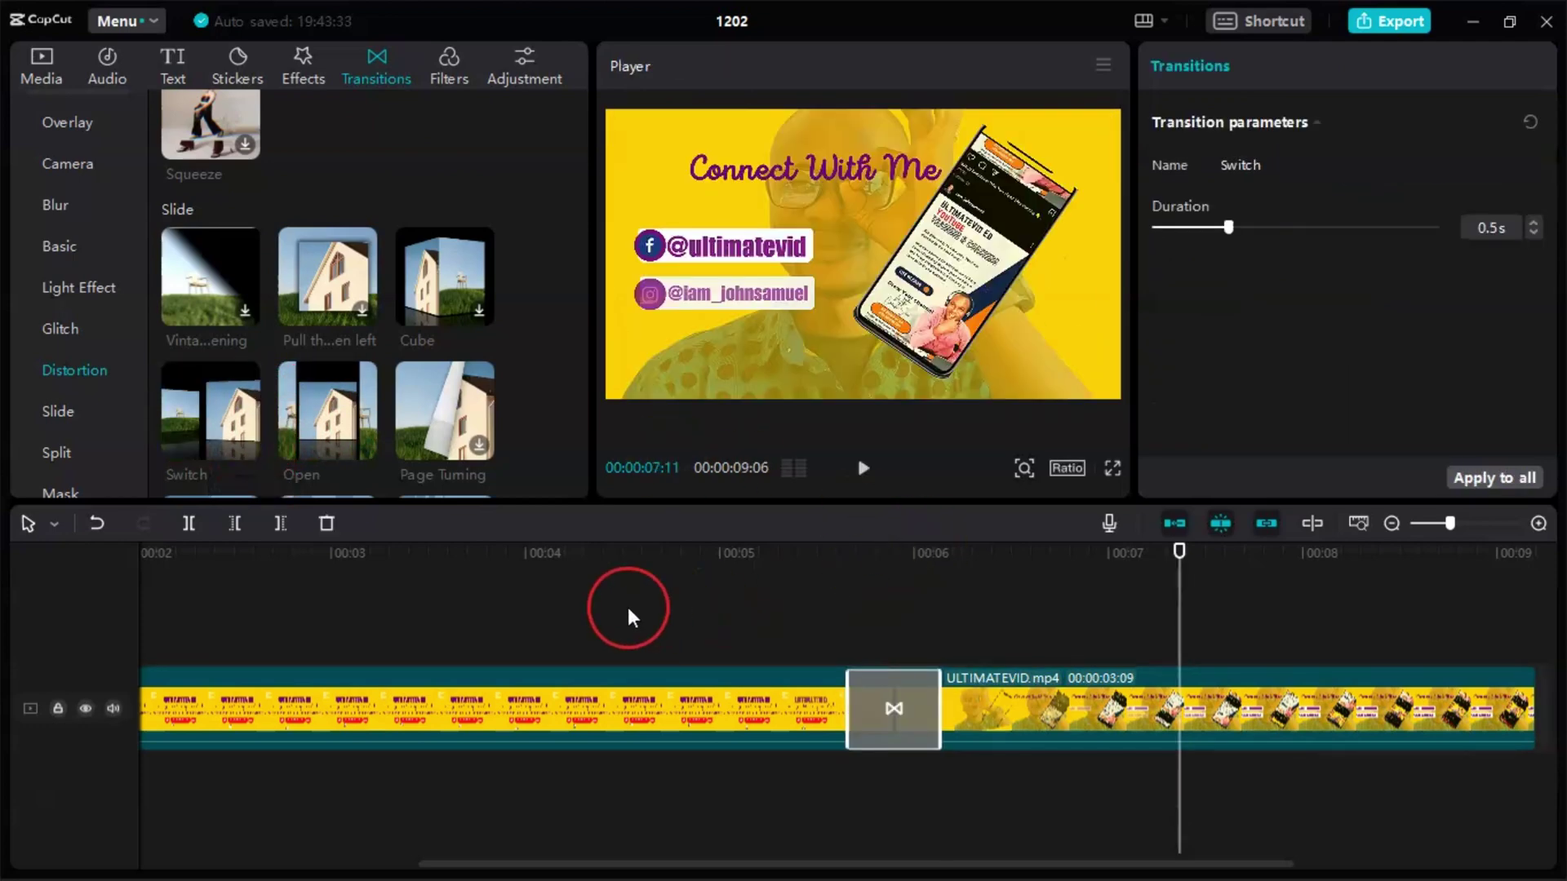
# Step: Play the timeline through to check the Switch transition, and return the playhead to the beginning
pyautogui.click(534, 604)
pyautogui.press('space')
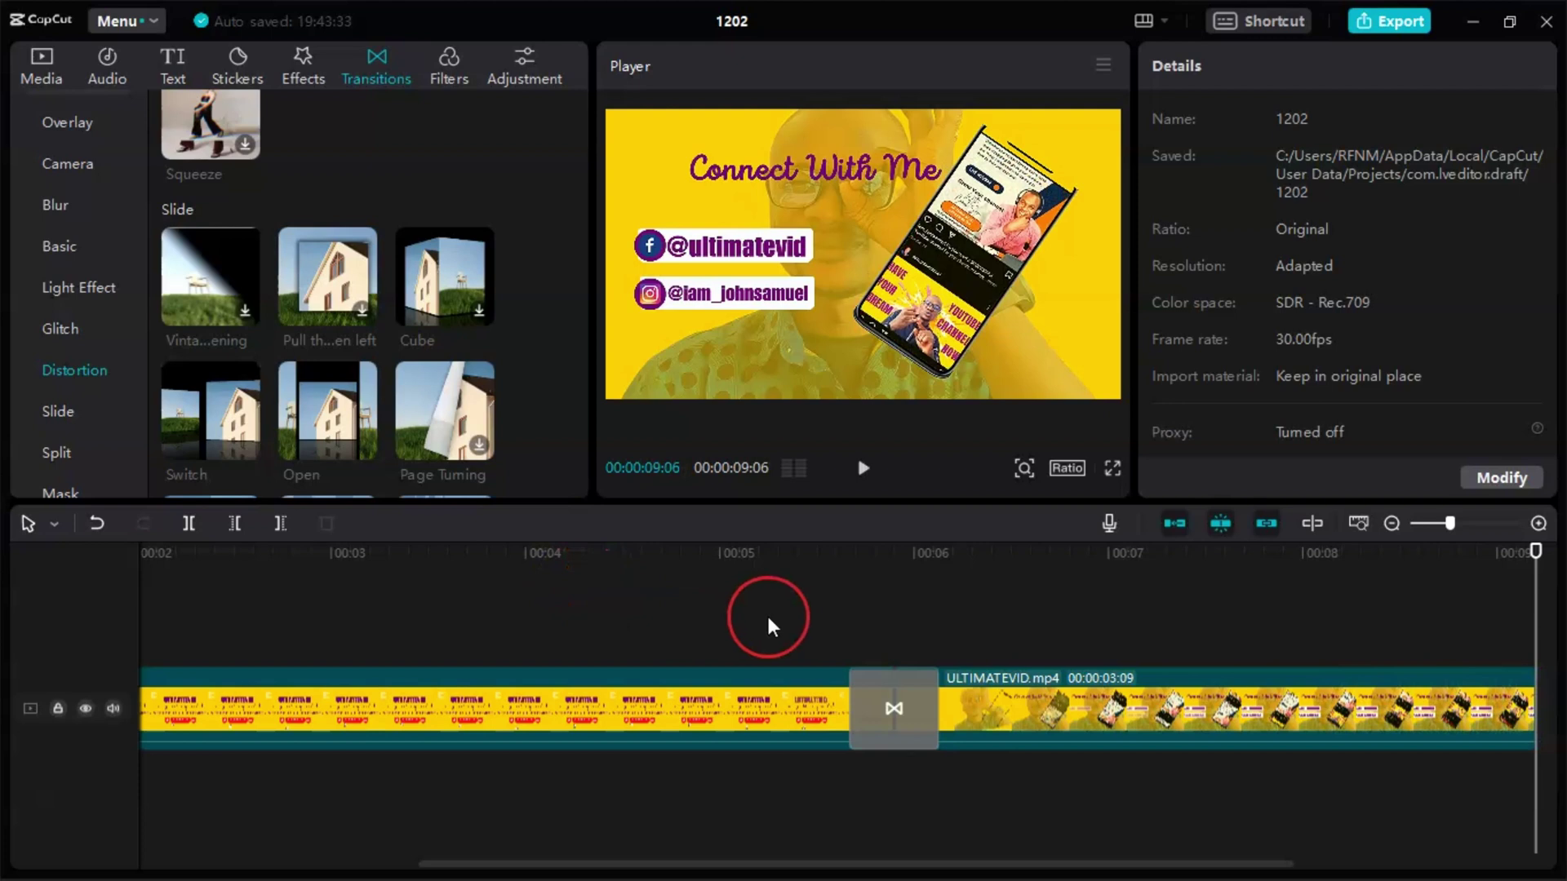
pyautogui.hscroll(-5, 786, 614)
pyautogui.click(270, 613)
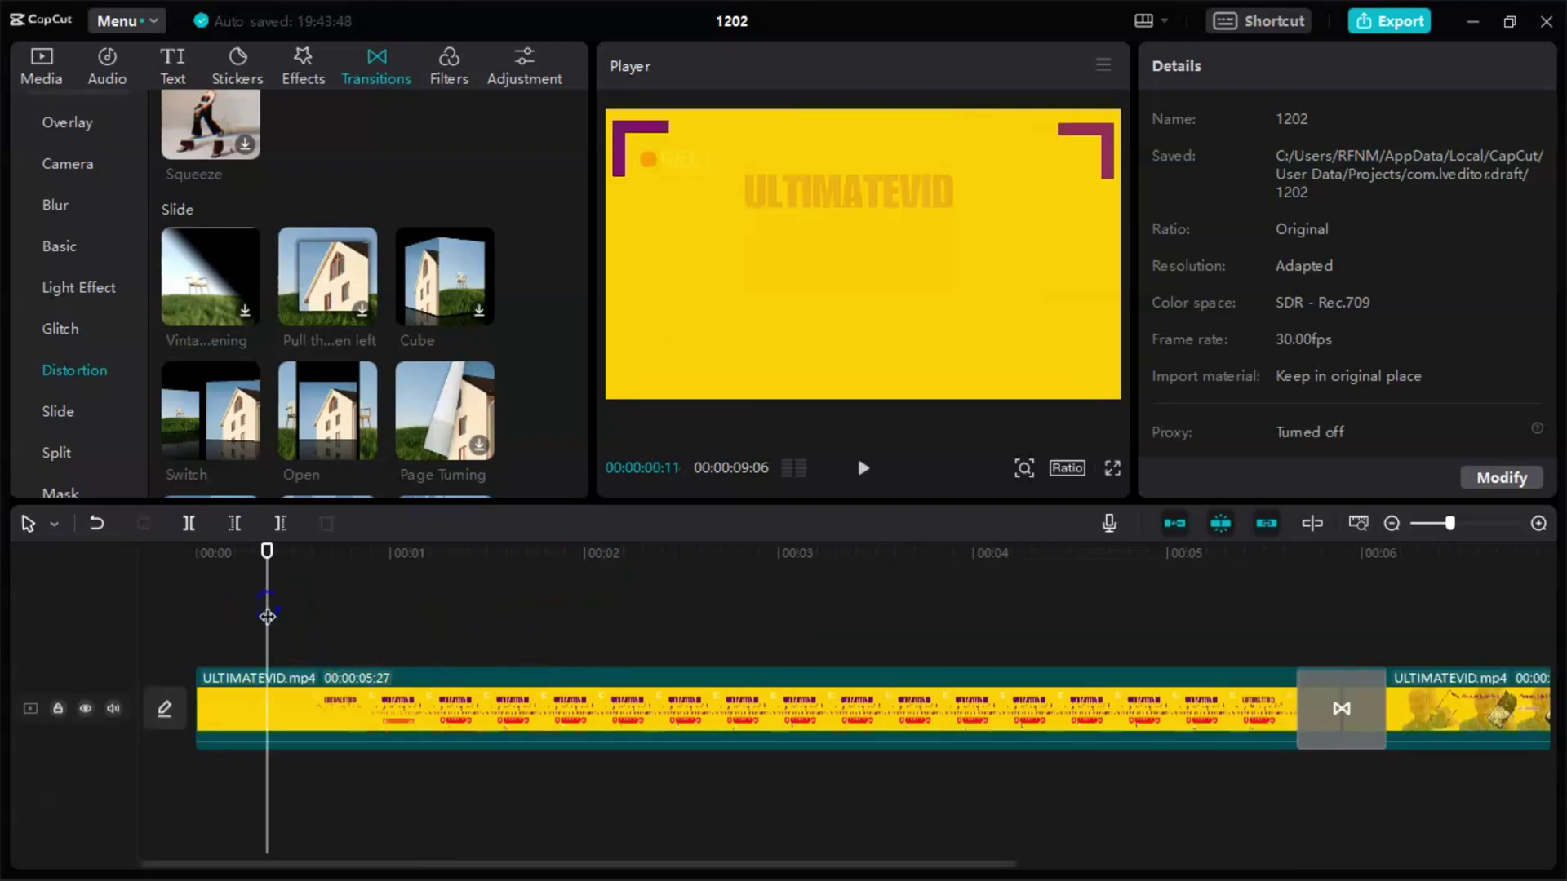
pyautogui.click(168, 614)
pyautogui.scroll(6, 242, 292)
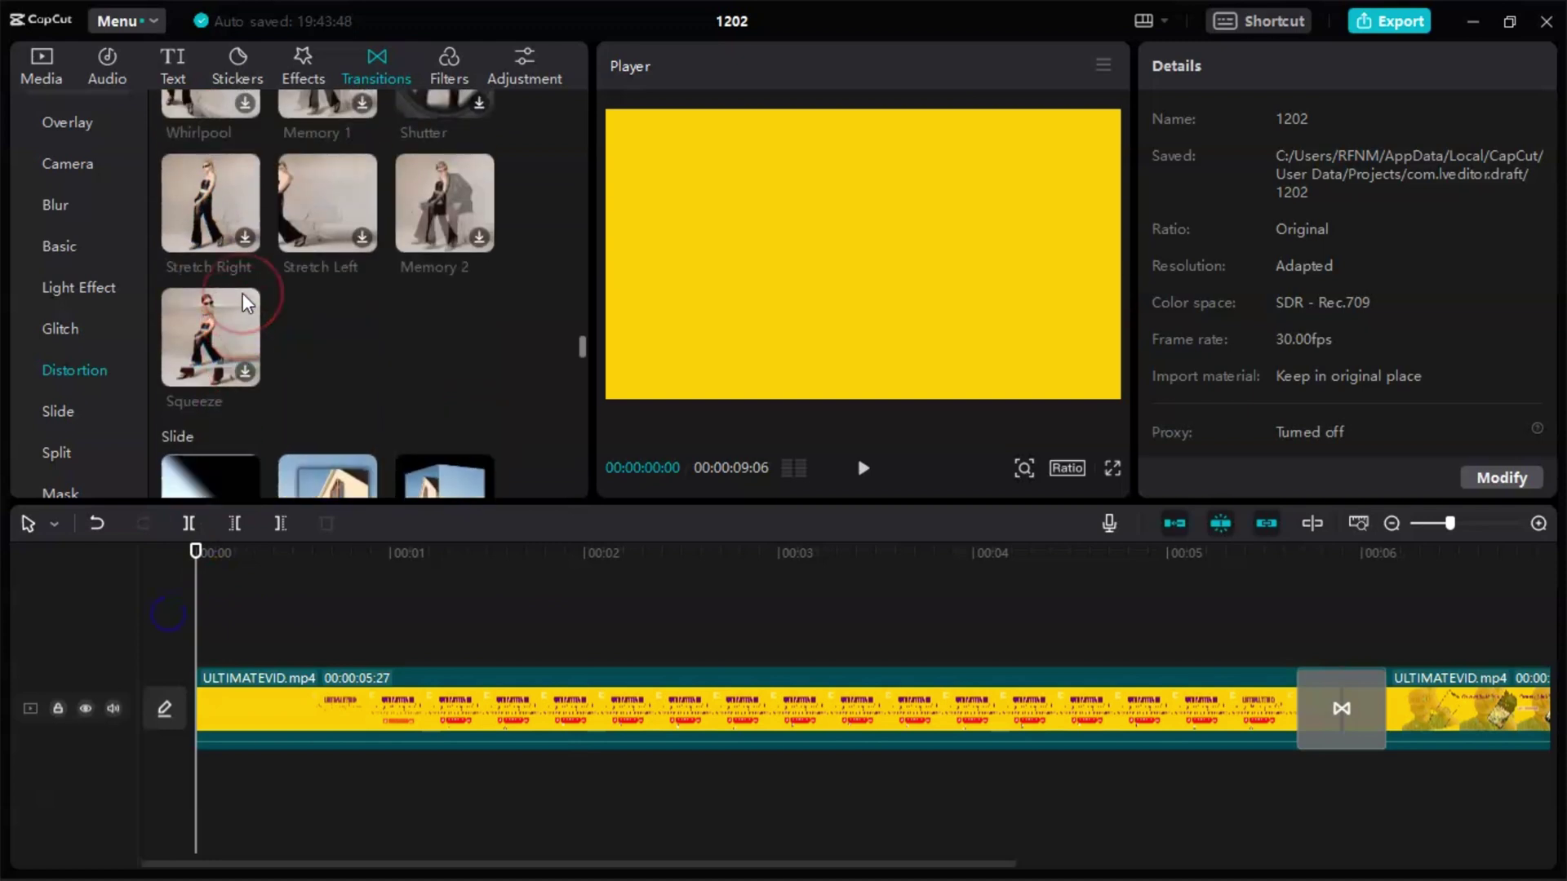
# Step: Search the audio music library for "happiness"
pyautogui.click(110, 72)
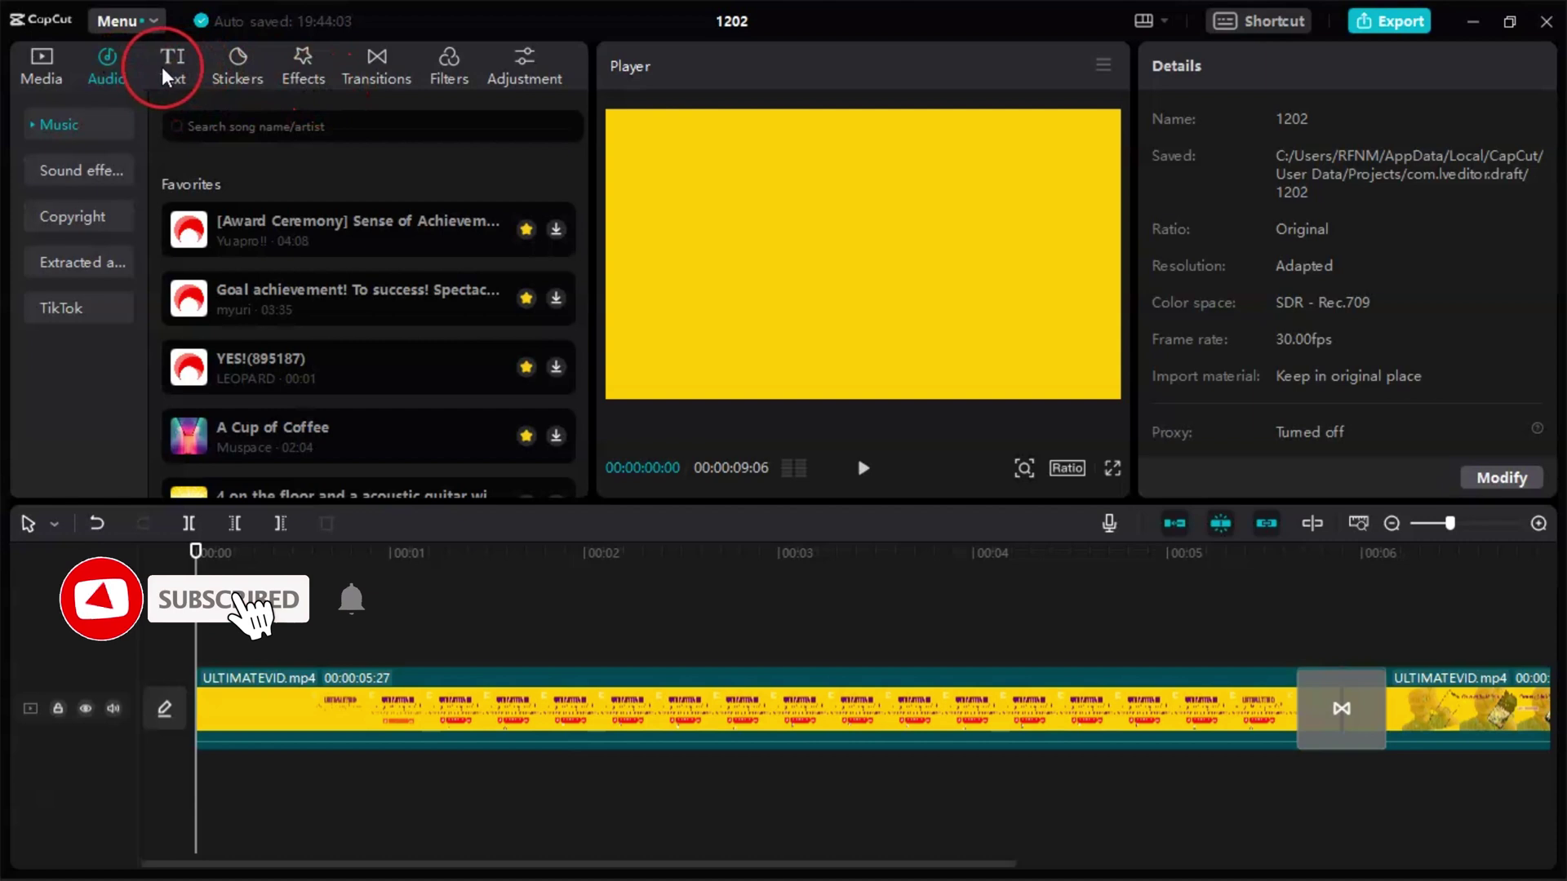
pyautogui.click(96, 72)
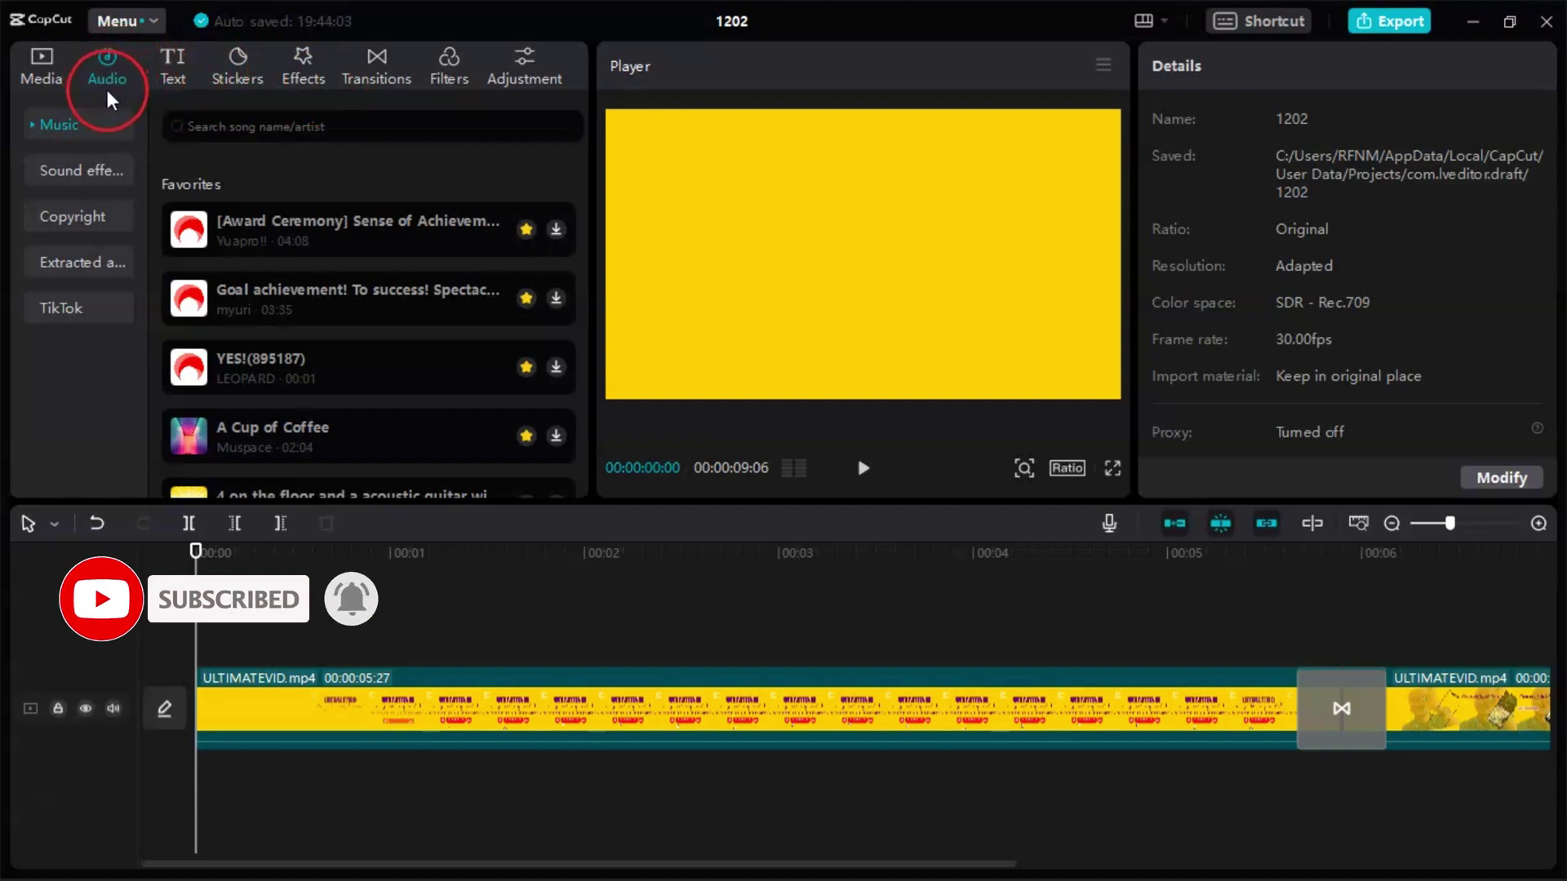
pyautogui.click(247, 133)
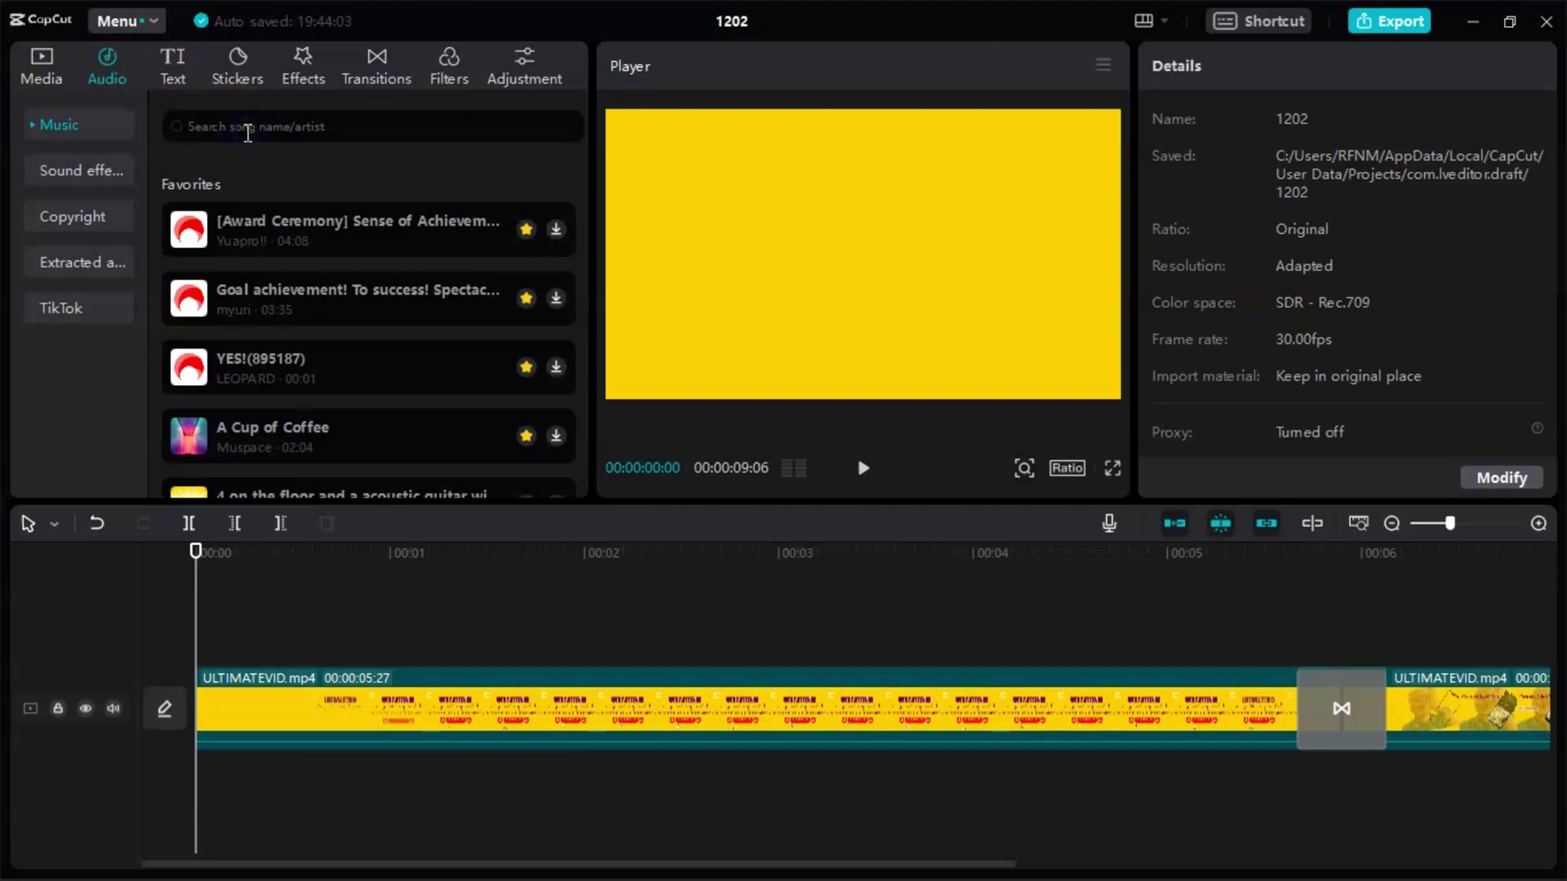
pyautogui.write('happiness')
pyautogui.press('Return')
# Step: Preview the 04:17 Happiness track and add it to the timeline at the beginning, beneath the video
pyautogui.click(275, 321)
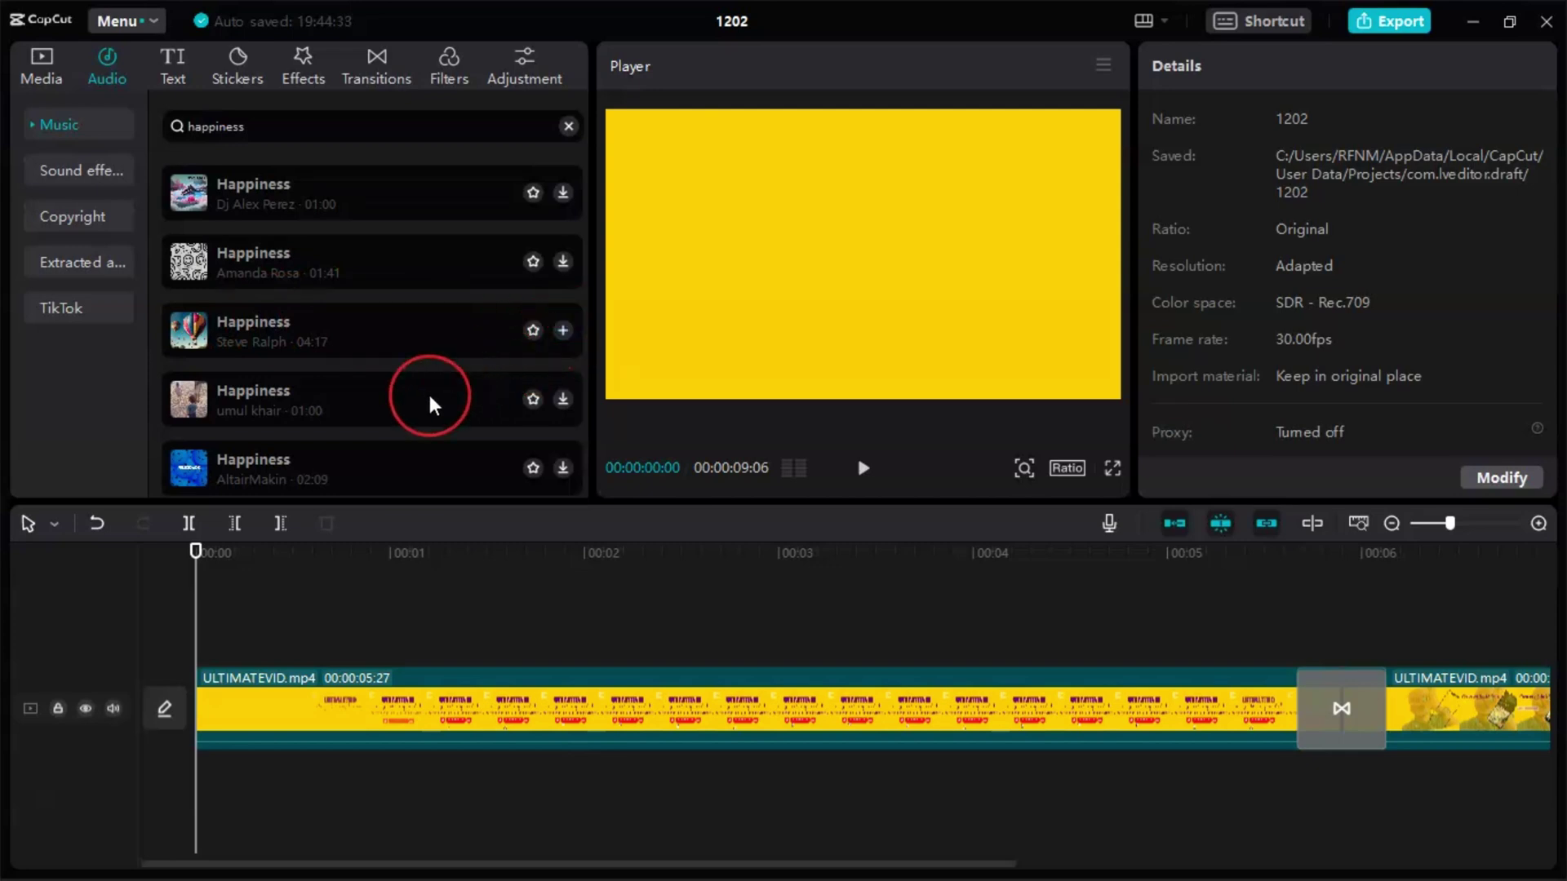
pyautogui.scroll(-4, 430, 396)
pyautogui.scroll(4, 429, 396)
pyautogui.click(563, 315)
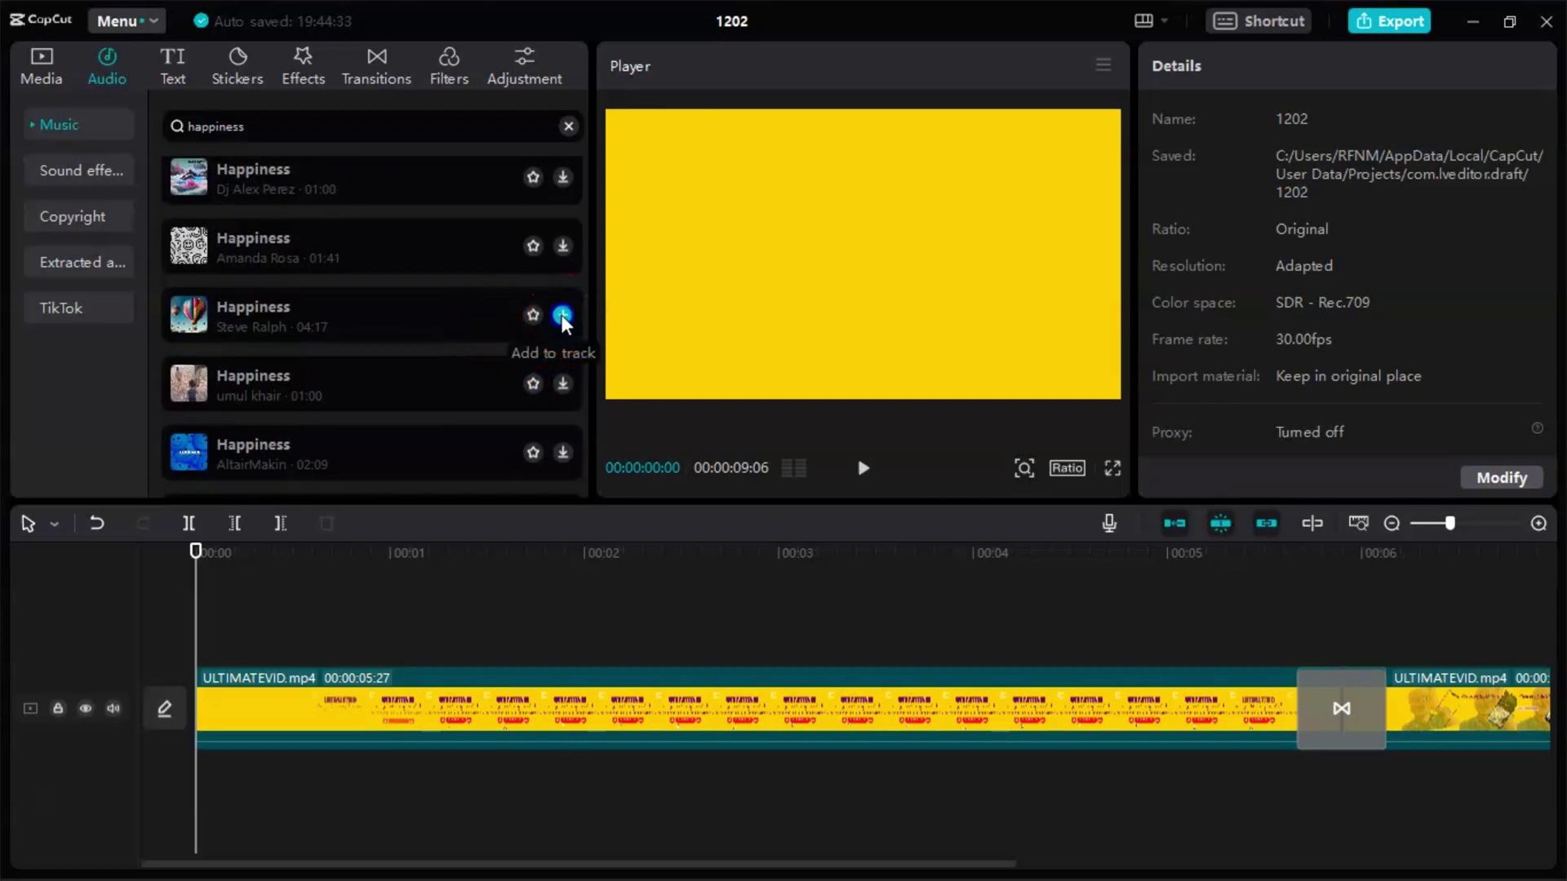
pyautogui.click(561, 315)
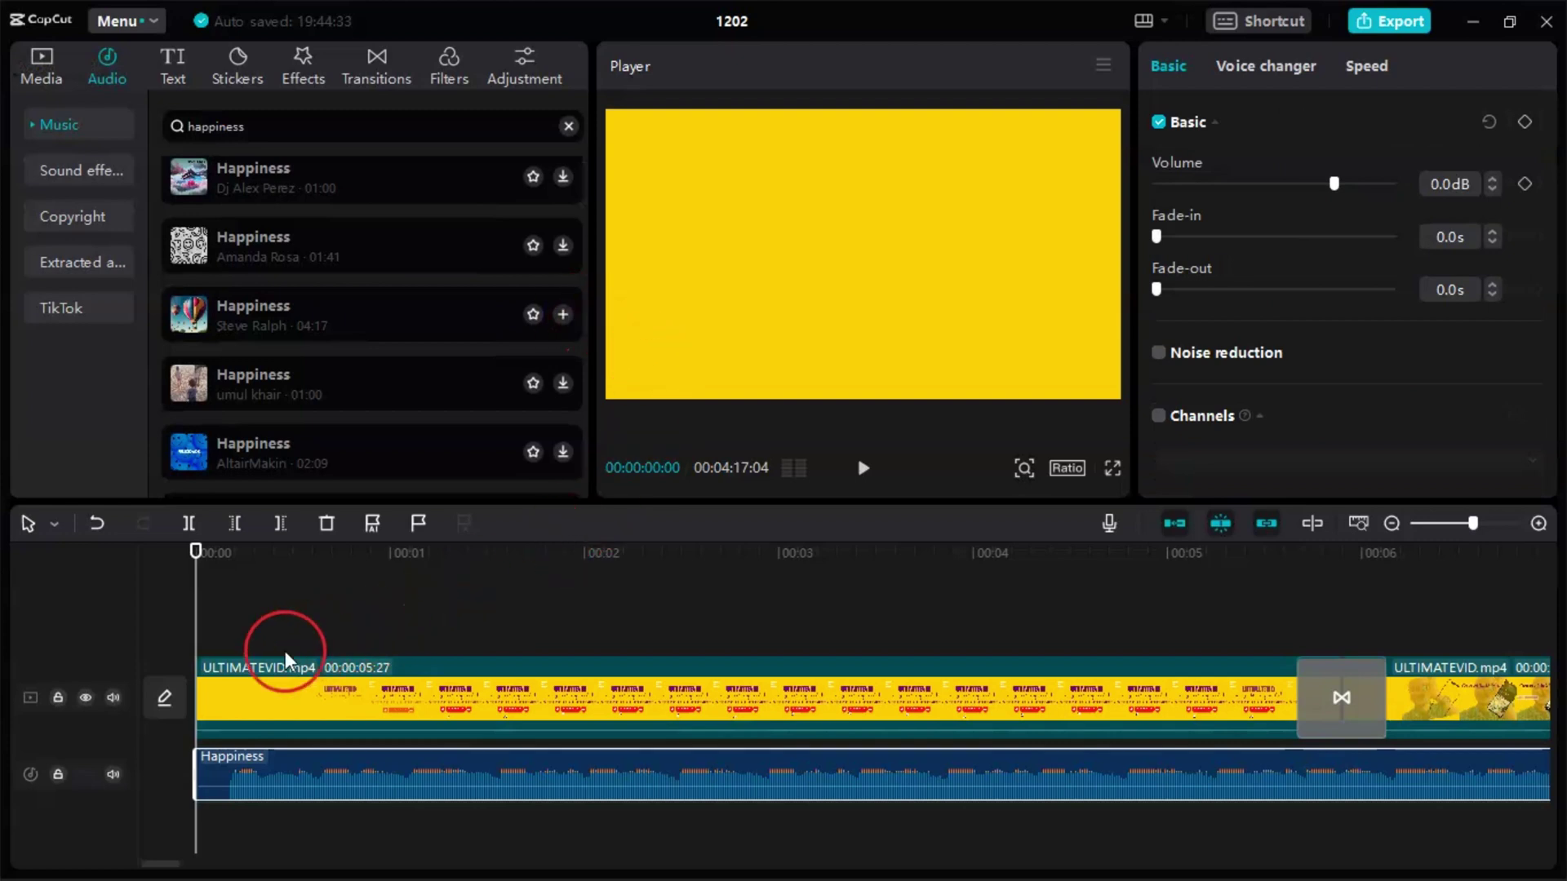
# Step: Play the music, split the Happiness track at the video's end (00:00:09:06) and delete the remainder
pyautogui.press('space')
pyautogui.click(501, 604)
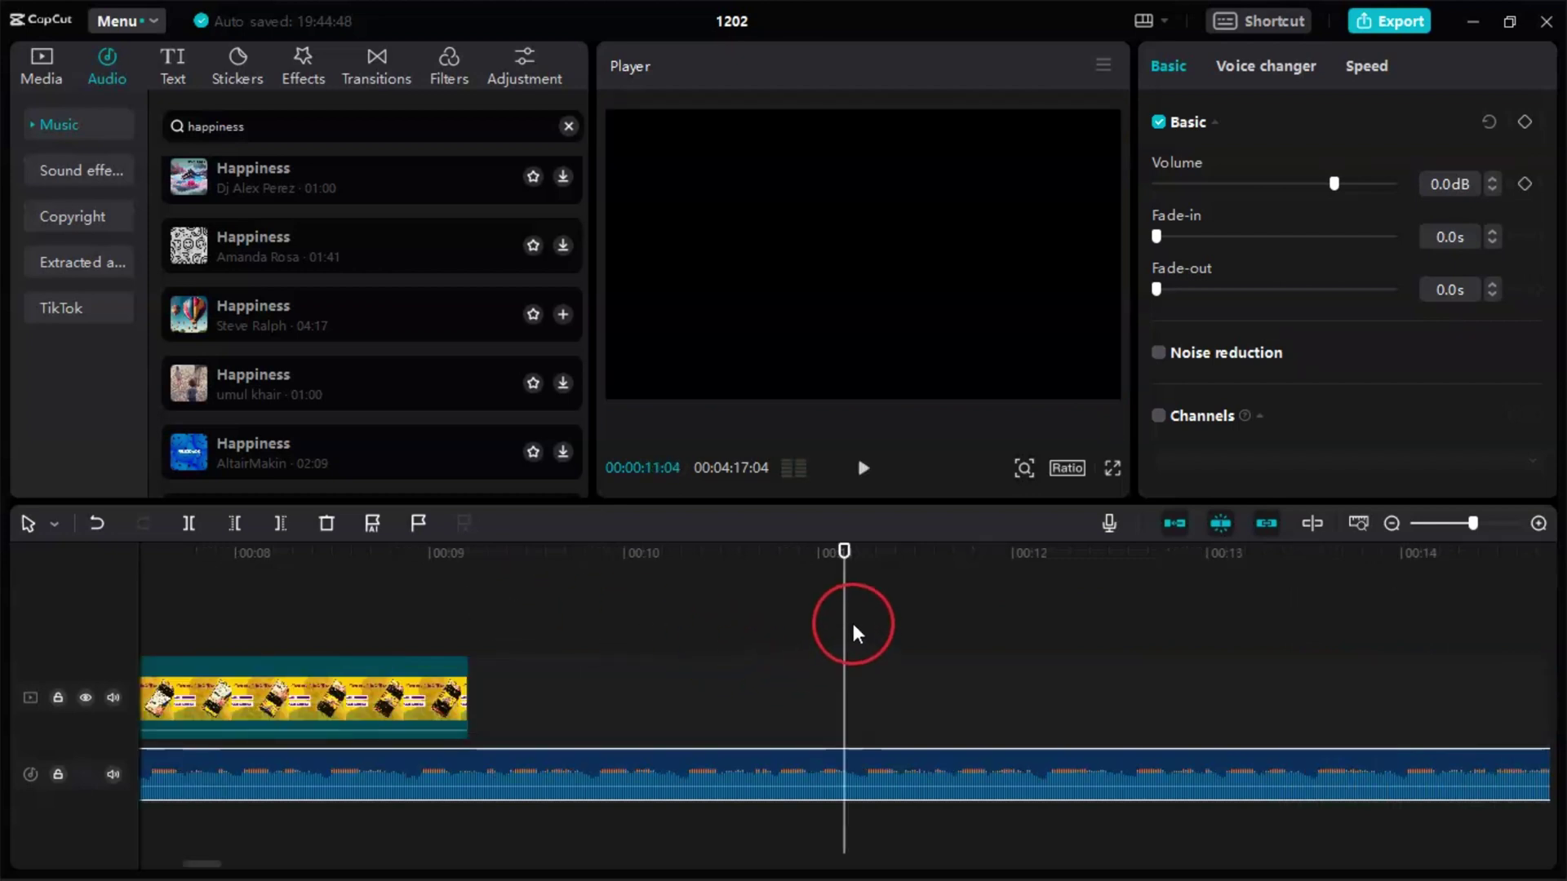
pyautogui.moveTo(842, 632); pyautogui.dragTo(471, 577)
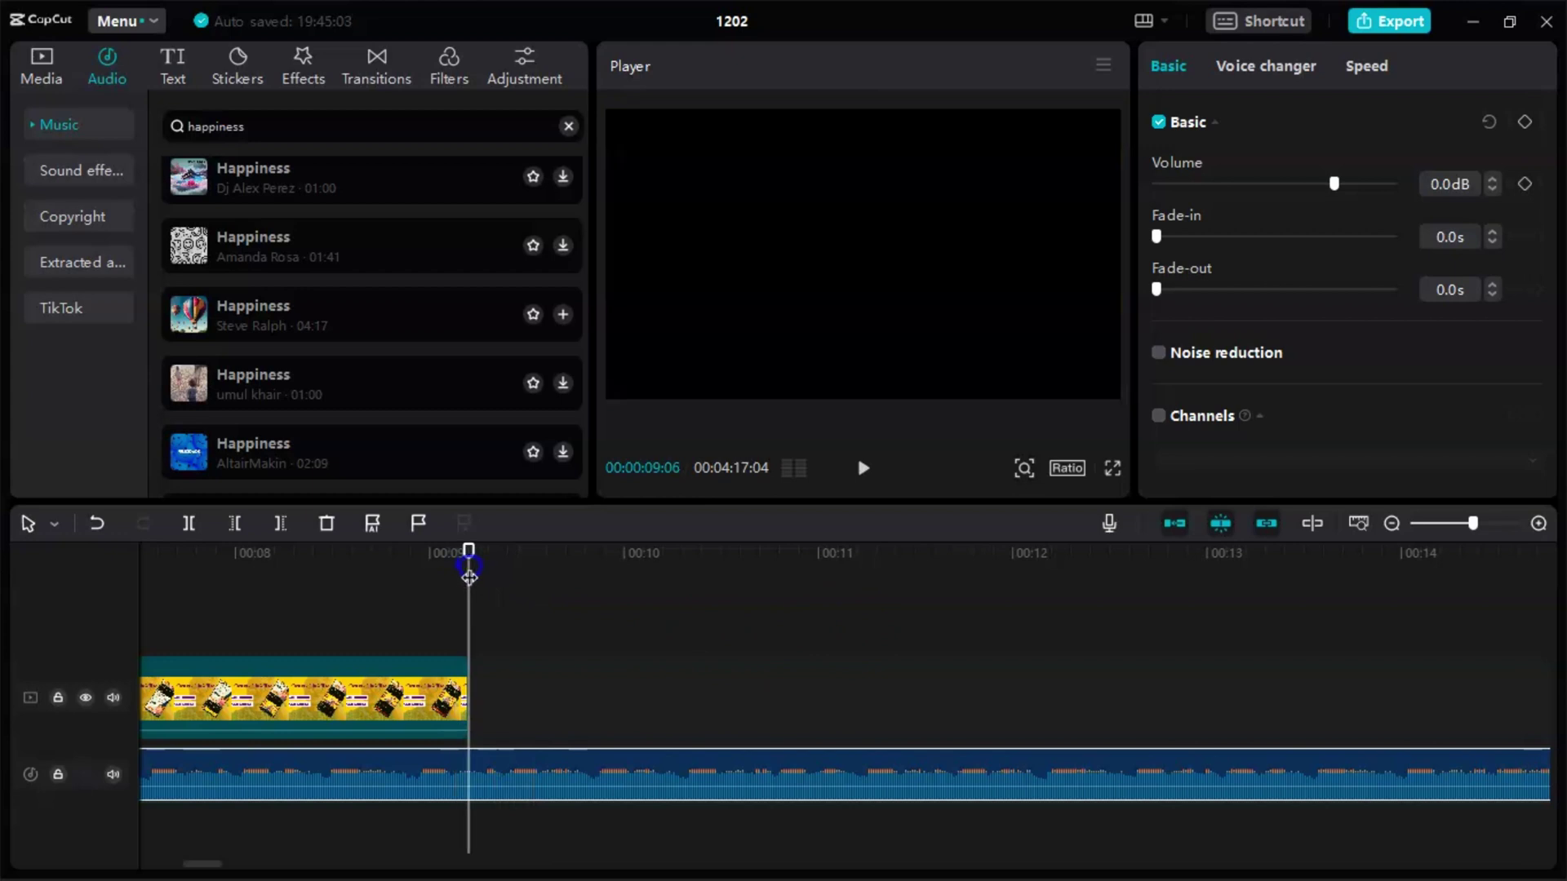
pyautogui.click(497, 777)
pyautogui.click(188, 522)
pyautogui.click(768, 777)
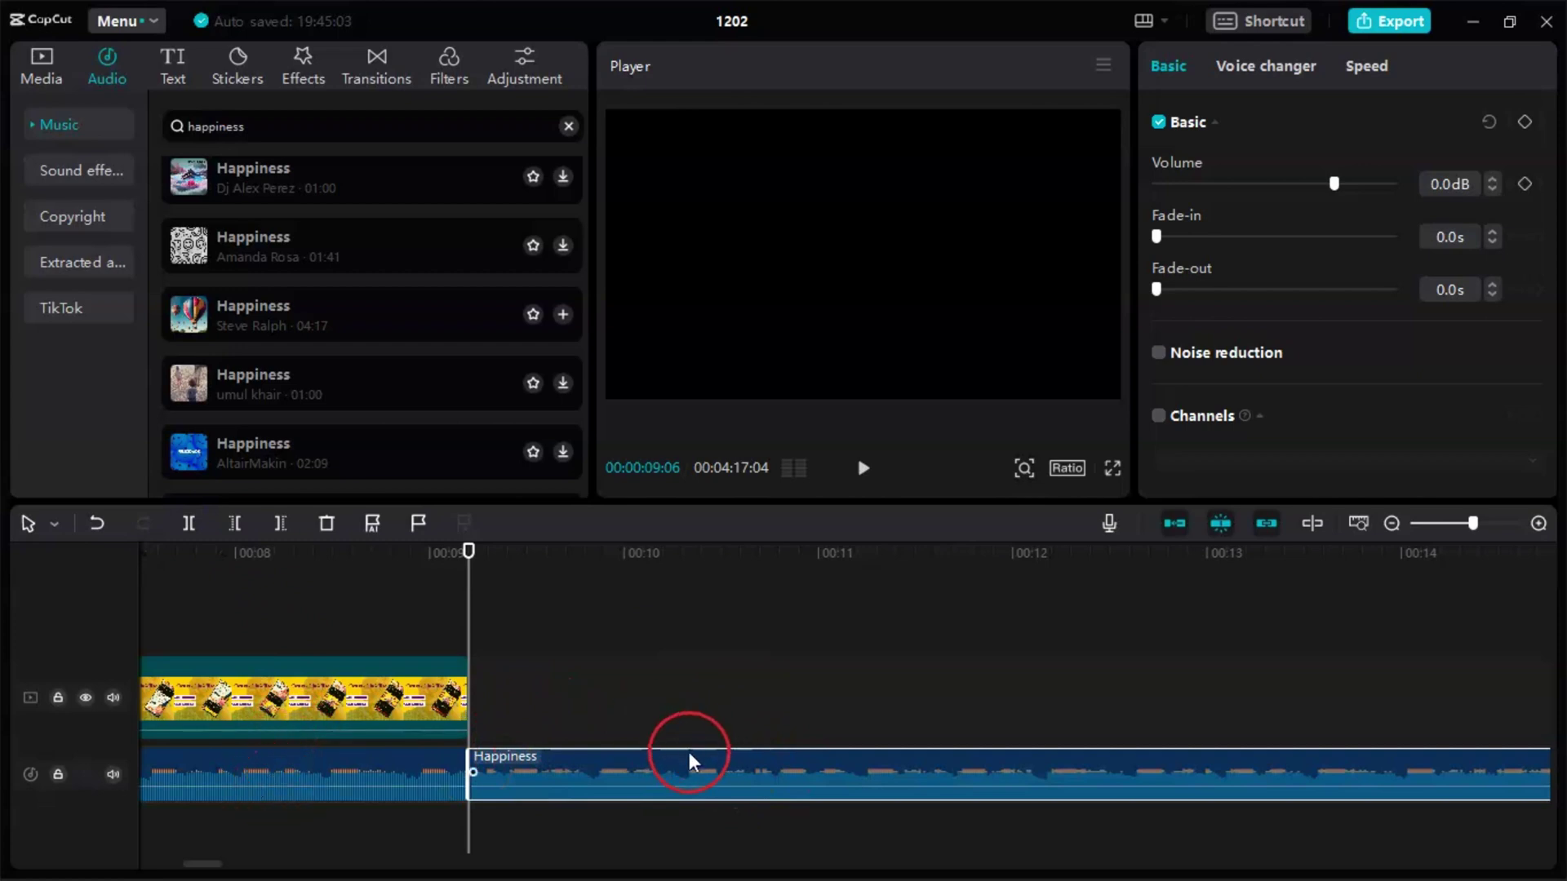
pyautogui.press('Delete')
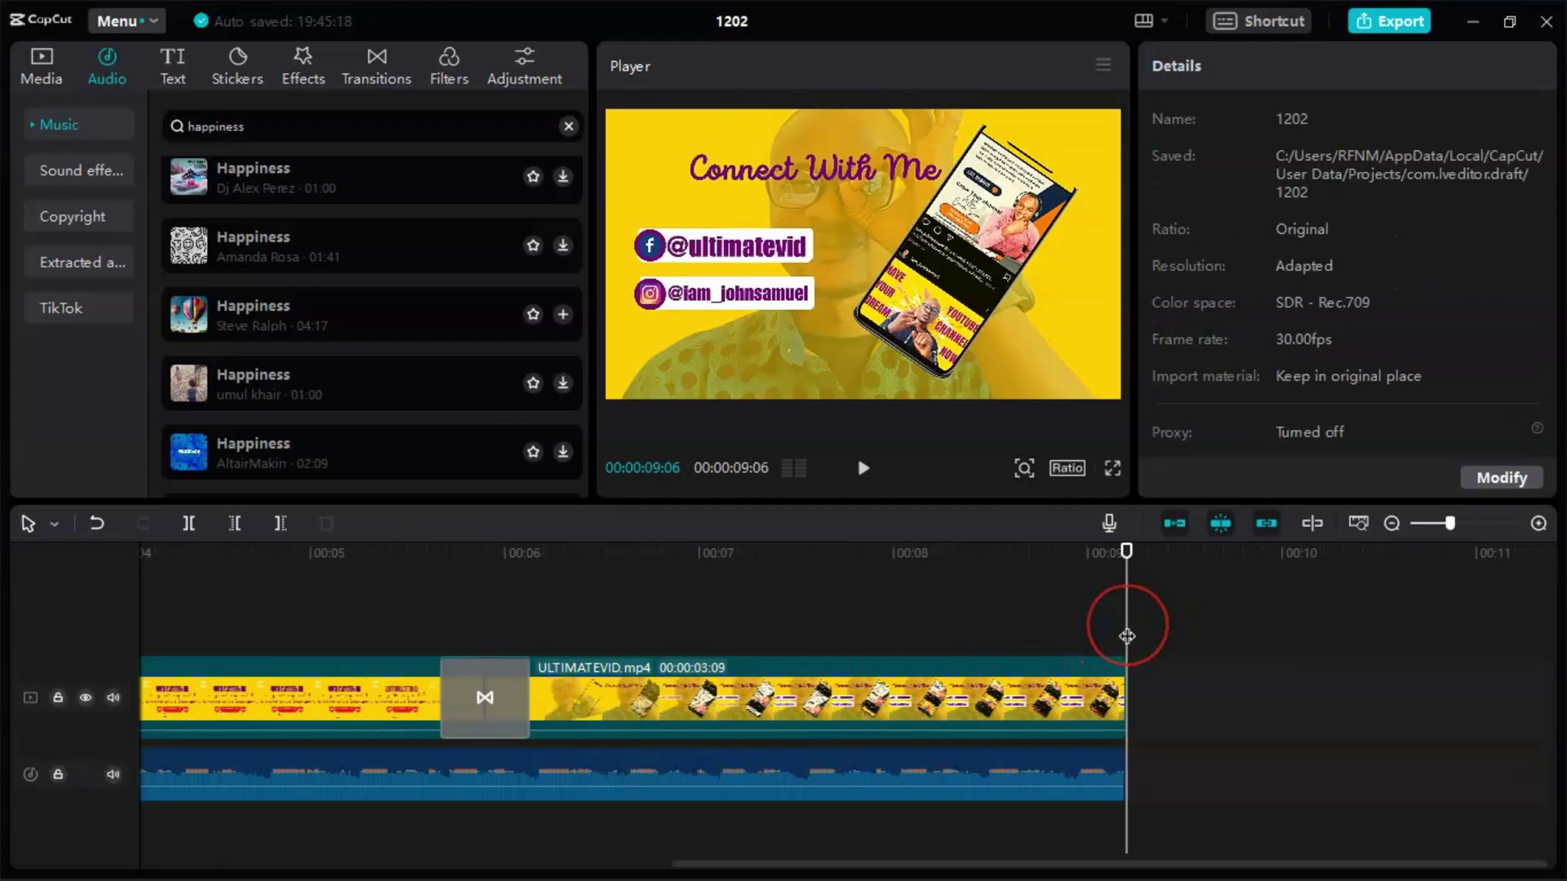
# Step: Raise the volume of the trimmed Happiness track to 5.0 dB
pyautogui.hscroll(-1, 726, 767)
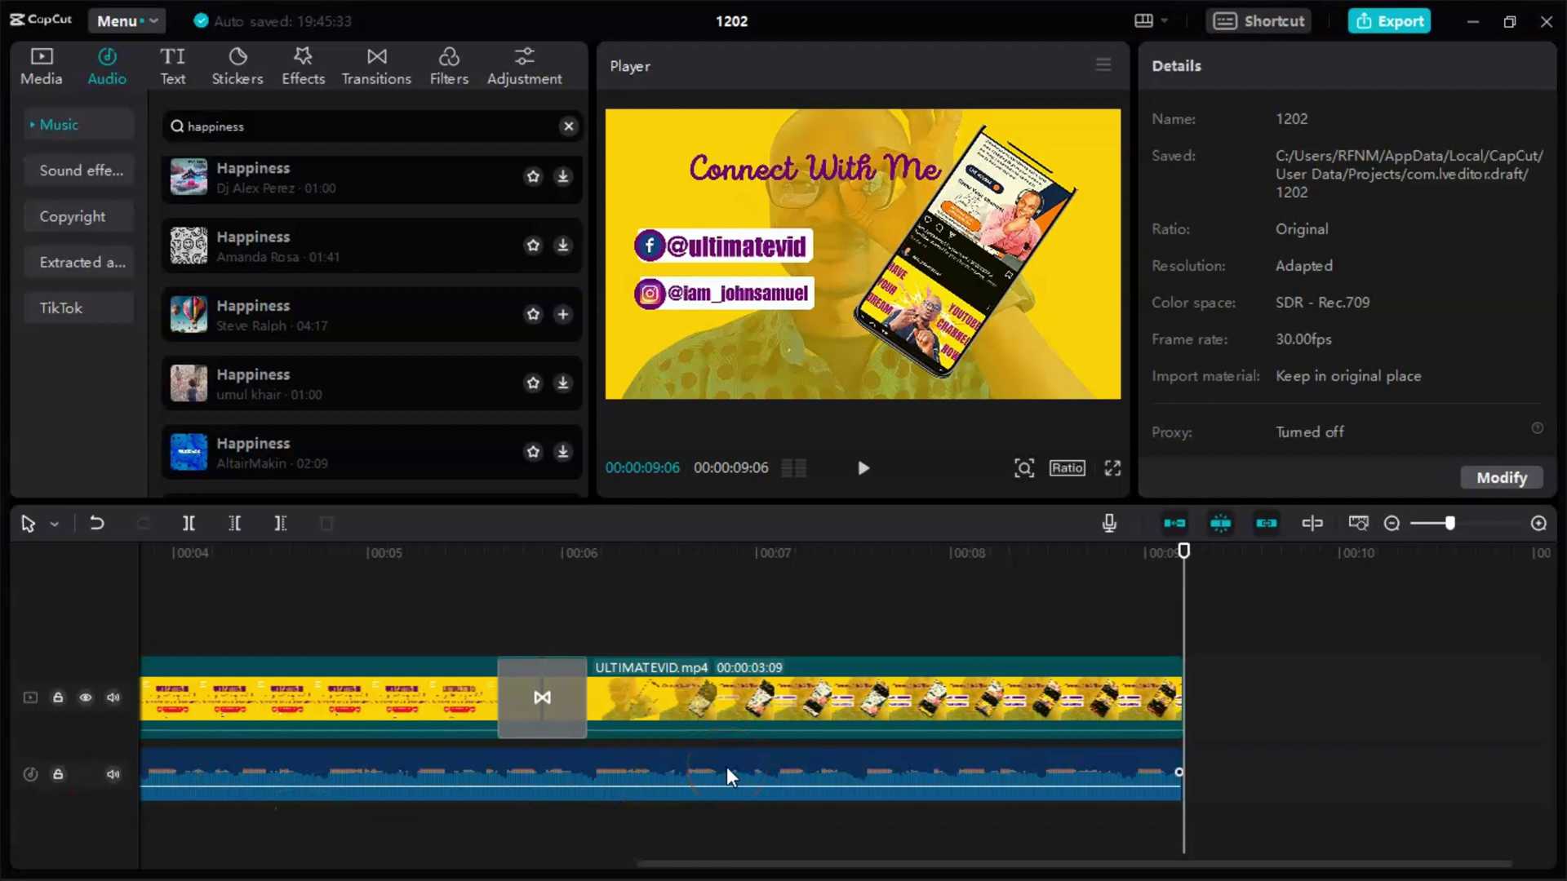
pyautogui.click(766, 756)
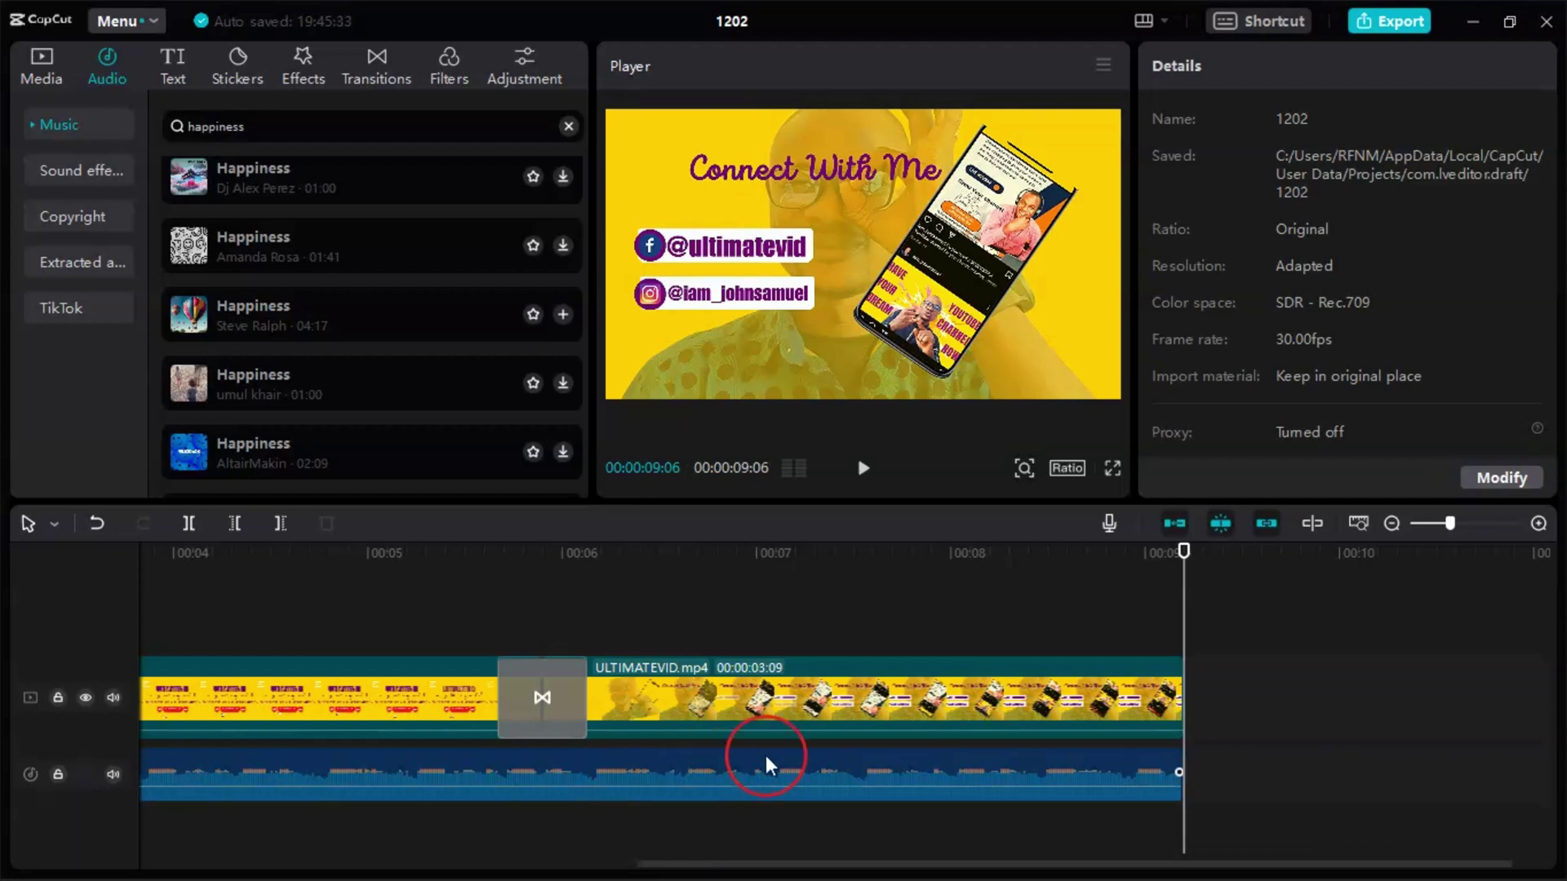
pyautogui.click(809, 766)
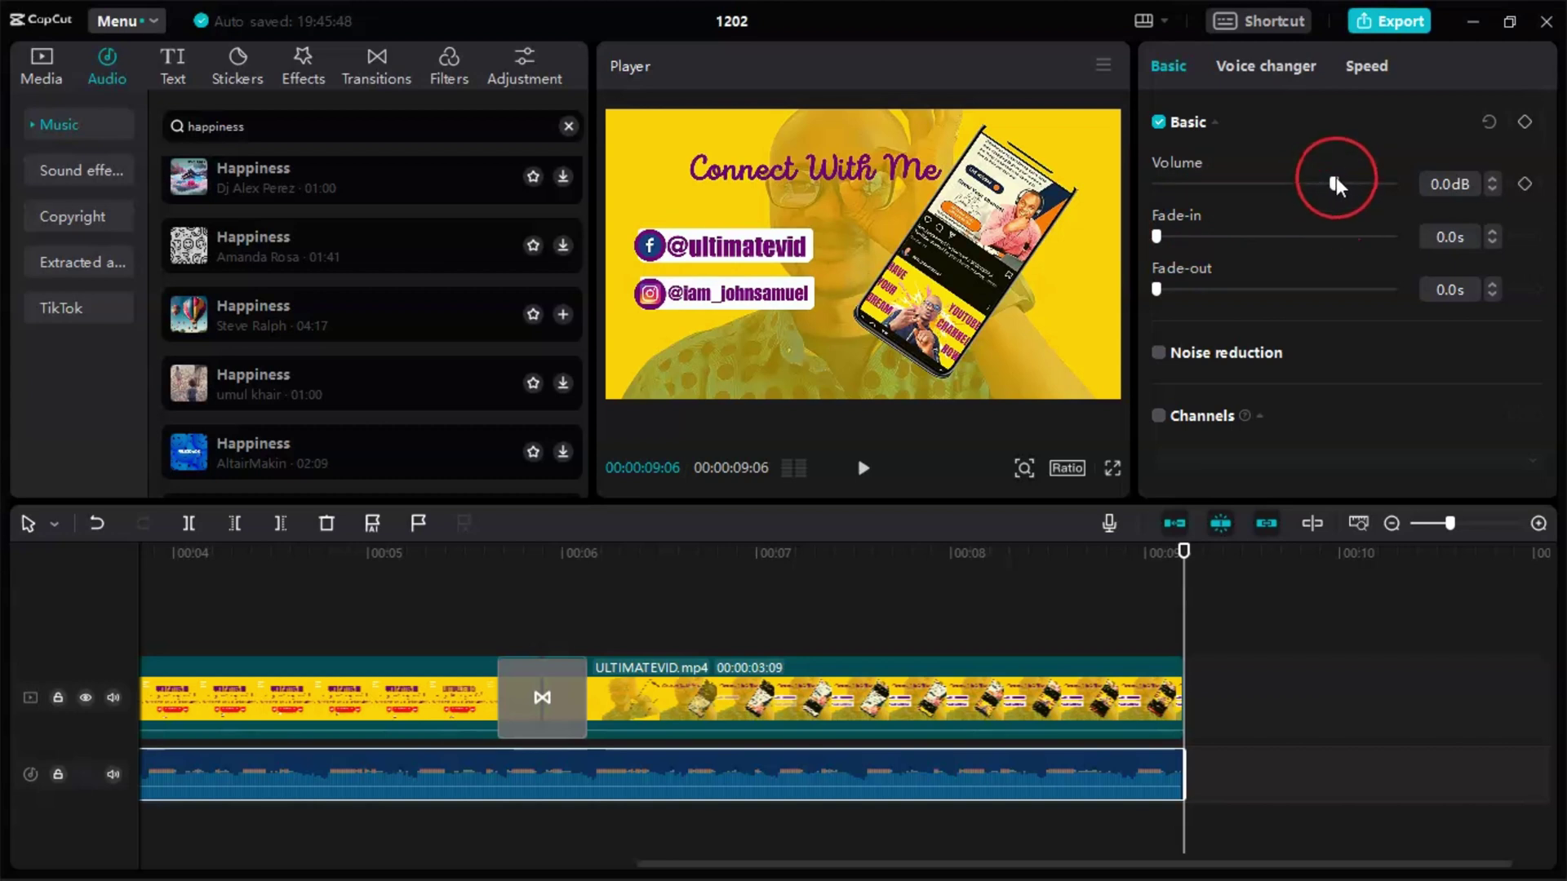
pyautogui.moveTo(1334, 183)
pyautogui.mouseDown()
pyautogui.moveTo(1359, 181)
pyautogui.moveTo(1345, 181)
pyautogui.mouseUp()
pyautogui.click(1490, 187)
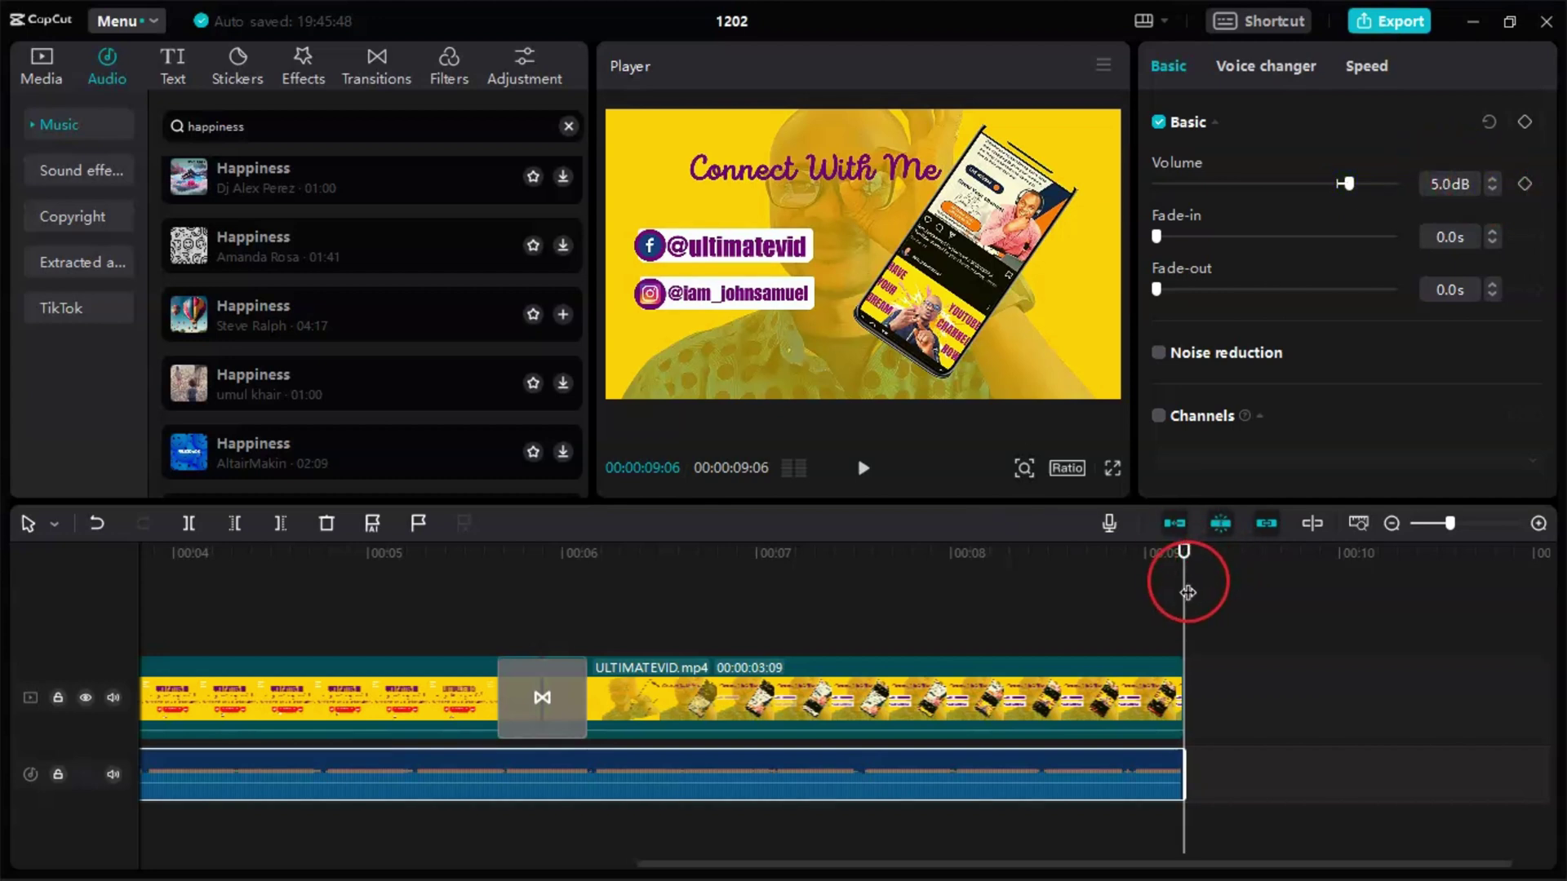
# Step: Play the whole timeline from the beginning to check the music's loudness
pyautogui.click(379, 648)
pyautogui.press('Home')
pyautogui.press('space')
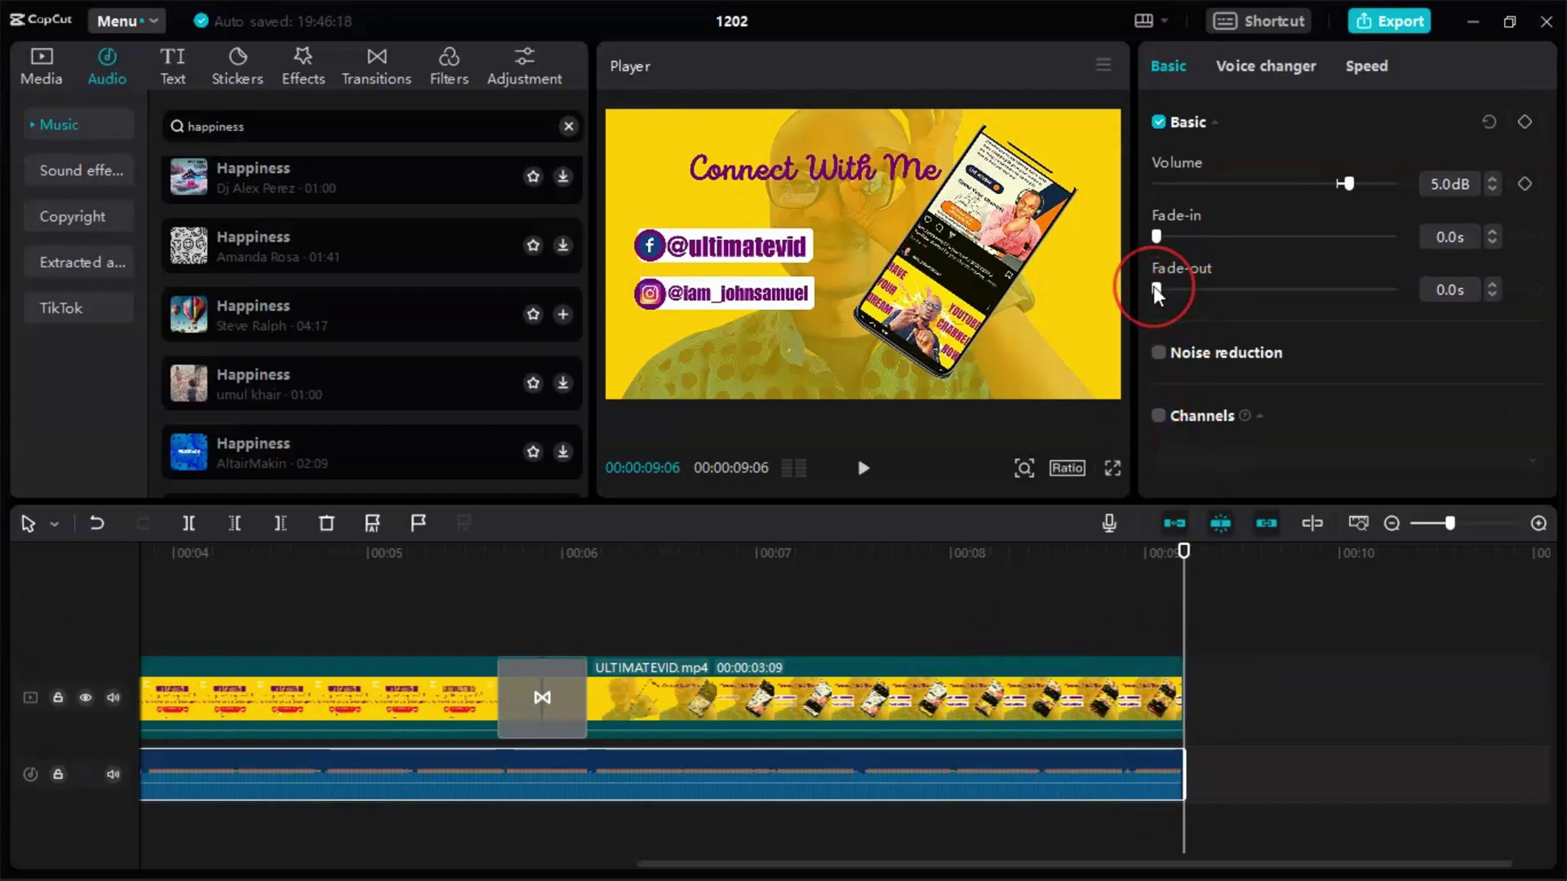
# Step: Give the Happiness track a 0.8 s fade-out and a short fade-in, and play the result from the beginning
pyautogui.moveTo(1155, 288); pyautogui.dragTo(1176, 293)
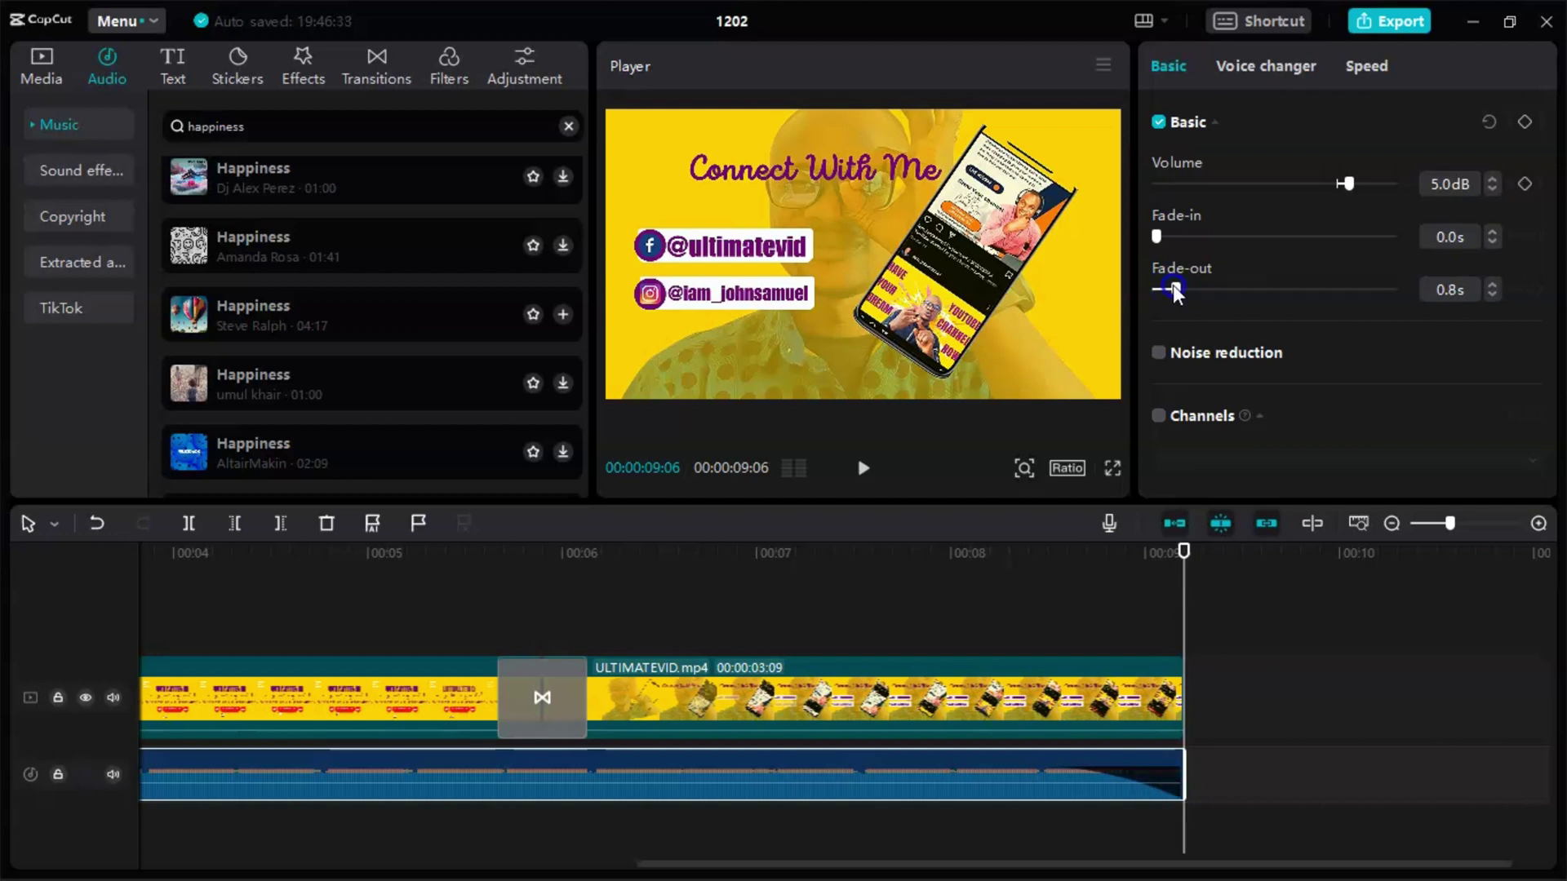
pyautogui.moveTo(1157, 237); pyautogui.dragTo(1180, 243)
pyautogui.scroll(5, 956, 669)
pyautogui.click(502, 599)
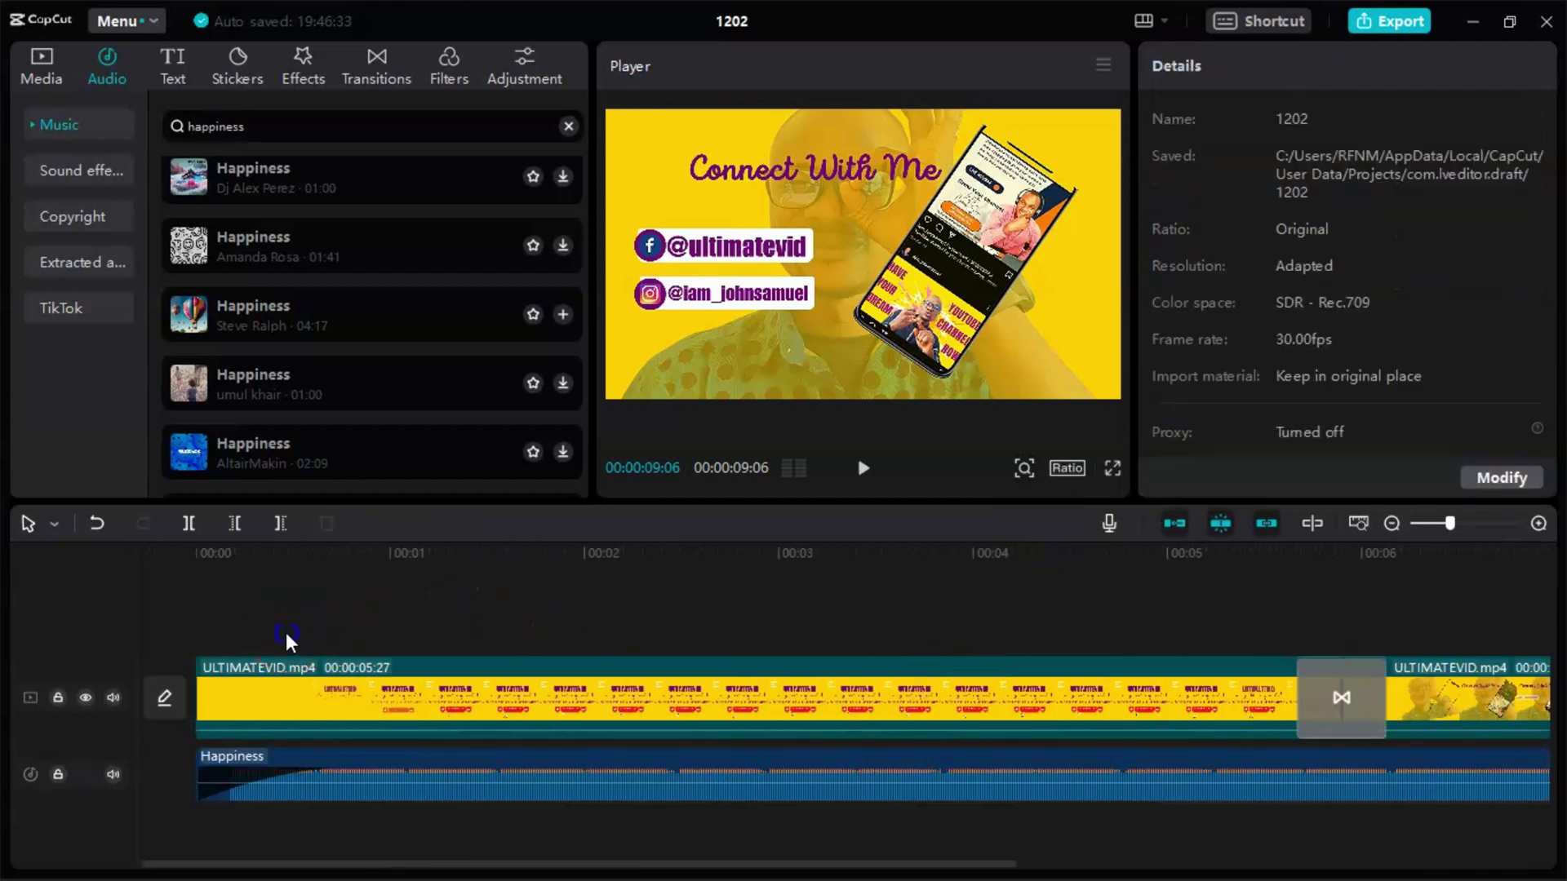
pyautogui.press('space')
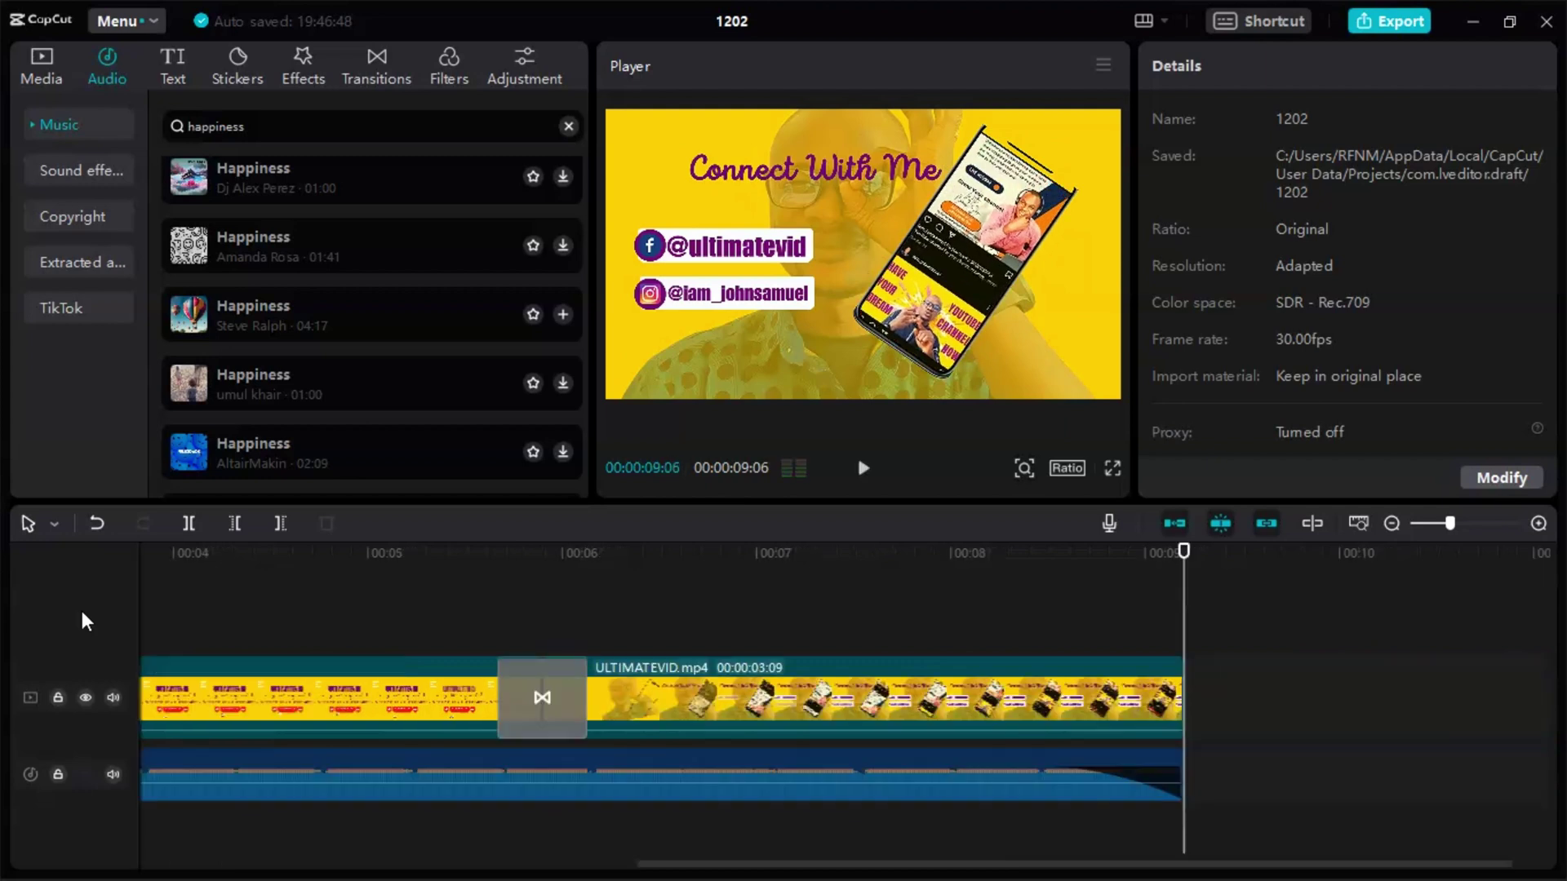
# Step: Place the Deep woosh sound effect from the favourites at the middle of the transition, at 00:00:05:27
pyautogui.click(611, 633)
pyautogui.click(542, 594)
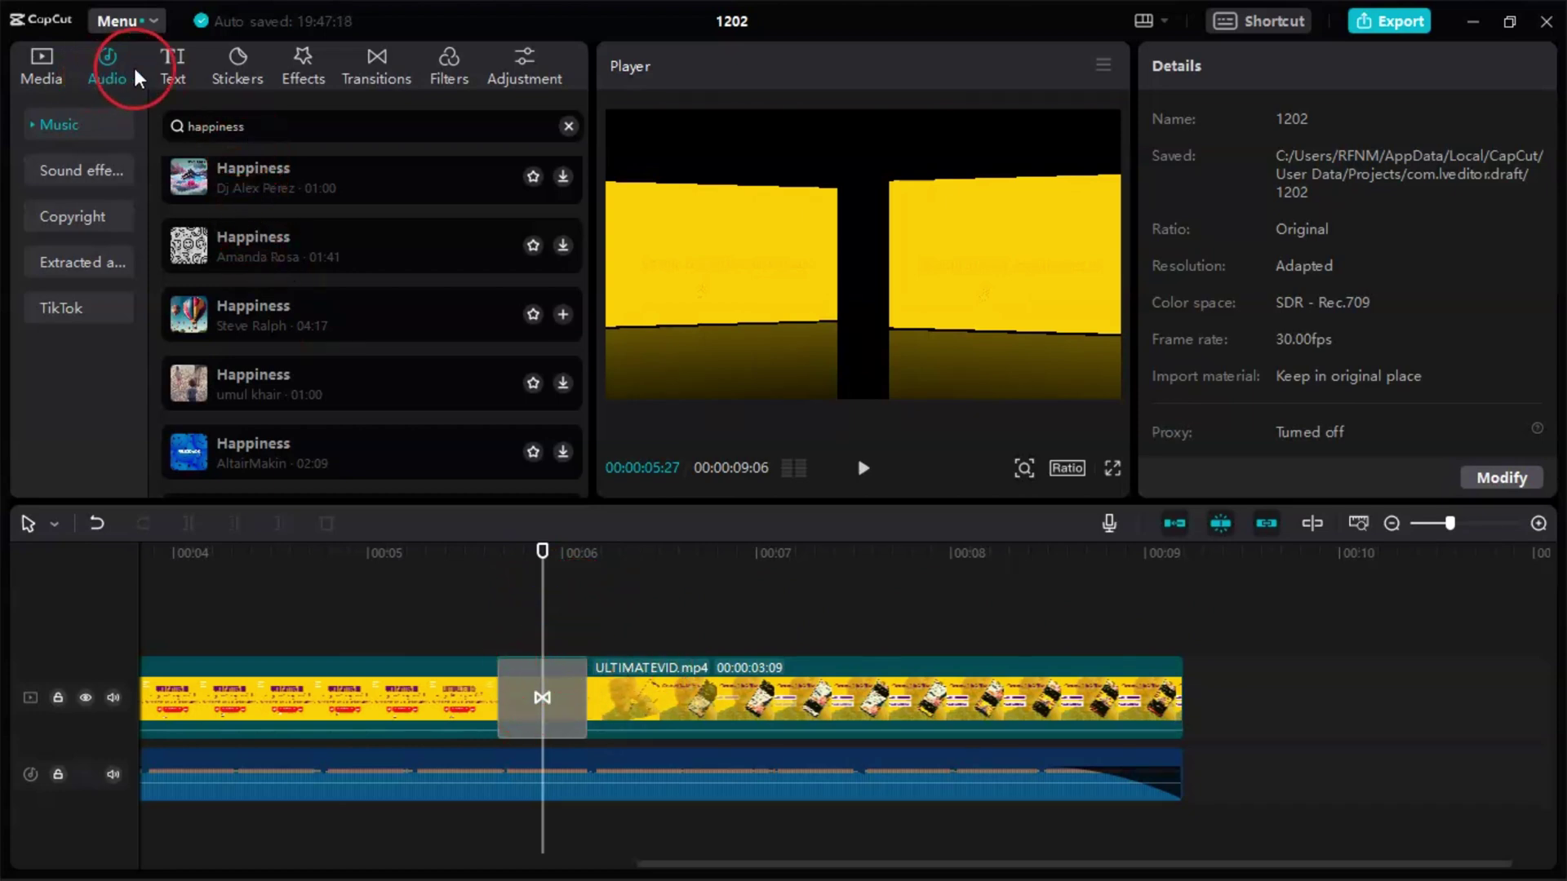
pyautogui.click(88, 170)
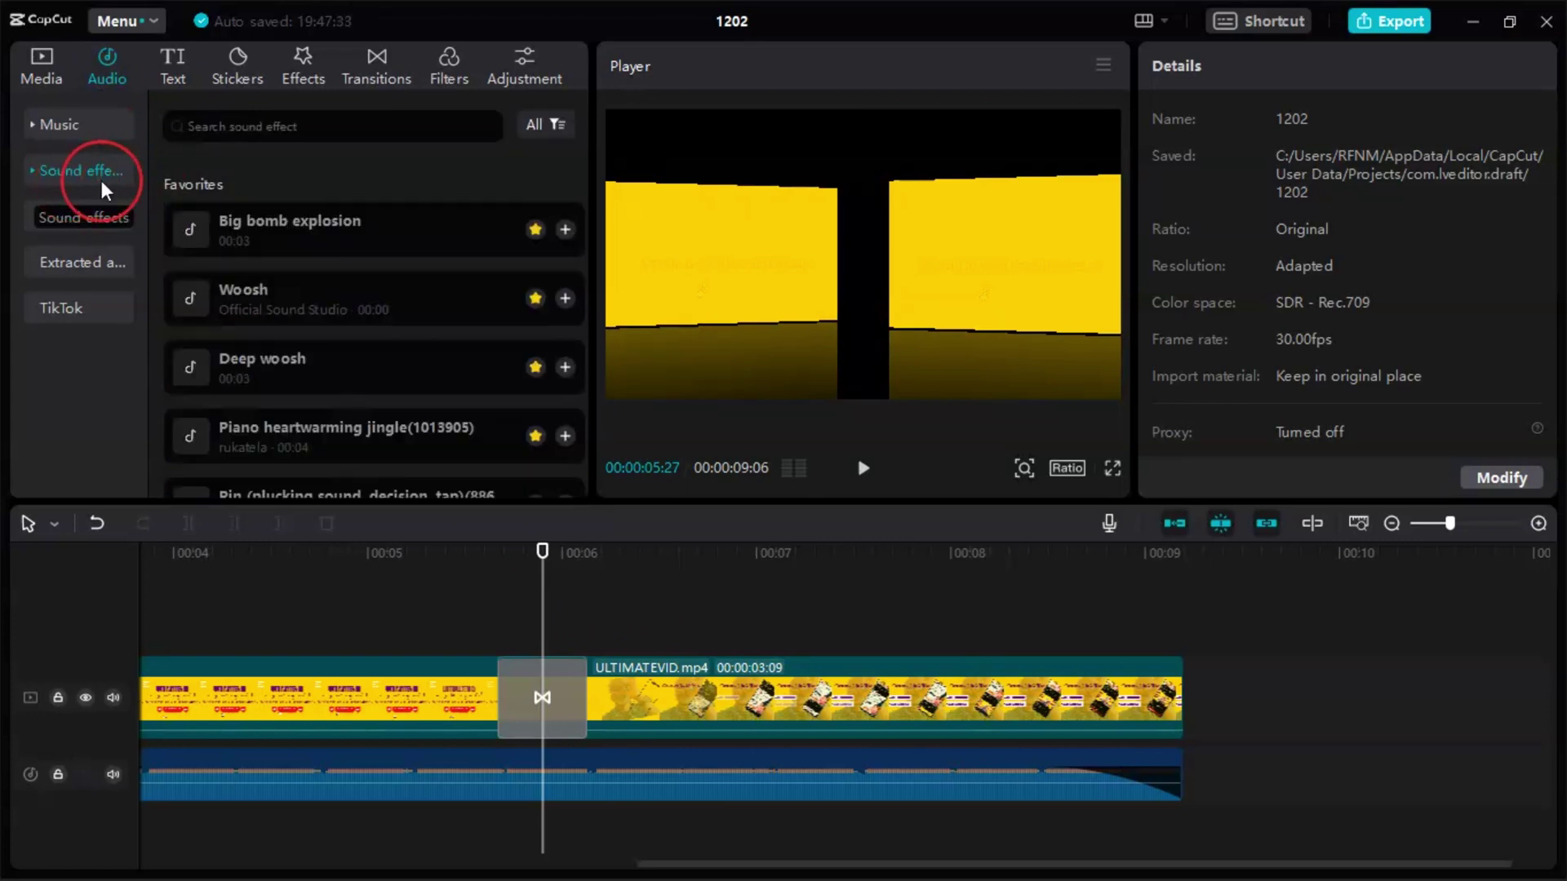
pyautogui.click(345, 299)
pyautogui.scroll(-2, 351, 359)
pyautogui.click(351, 266)
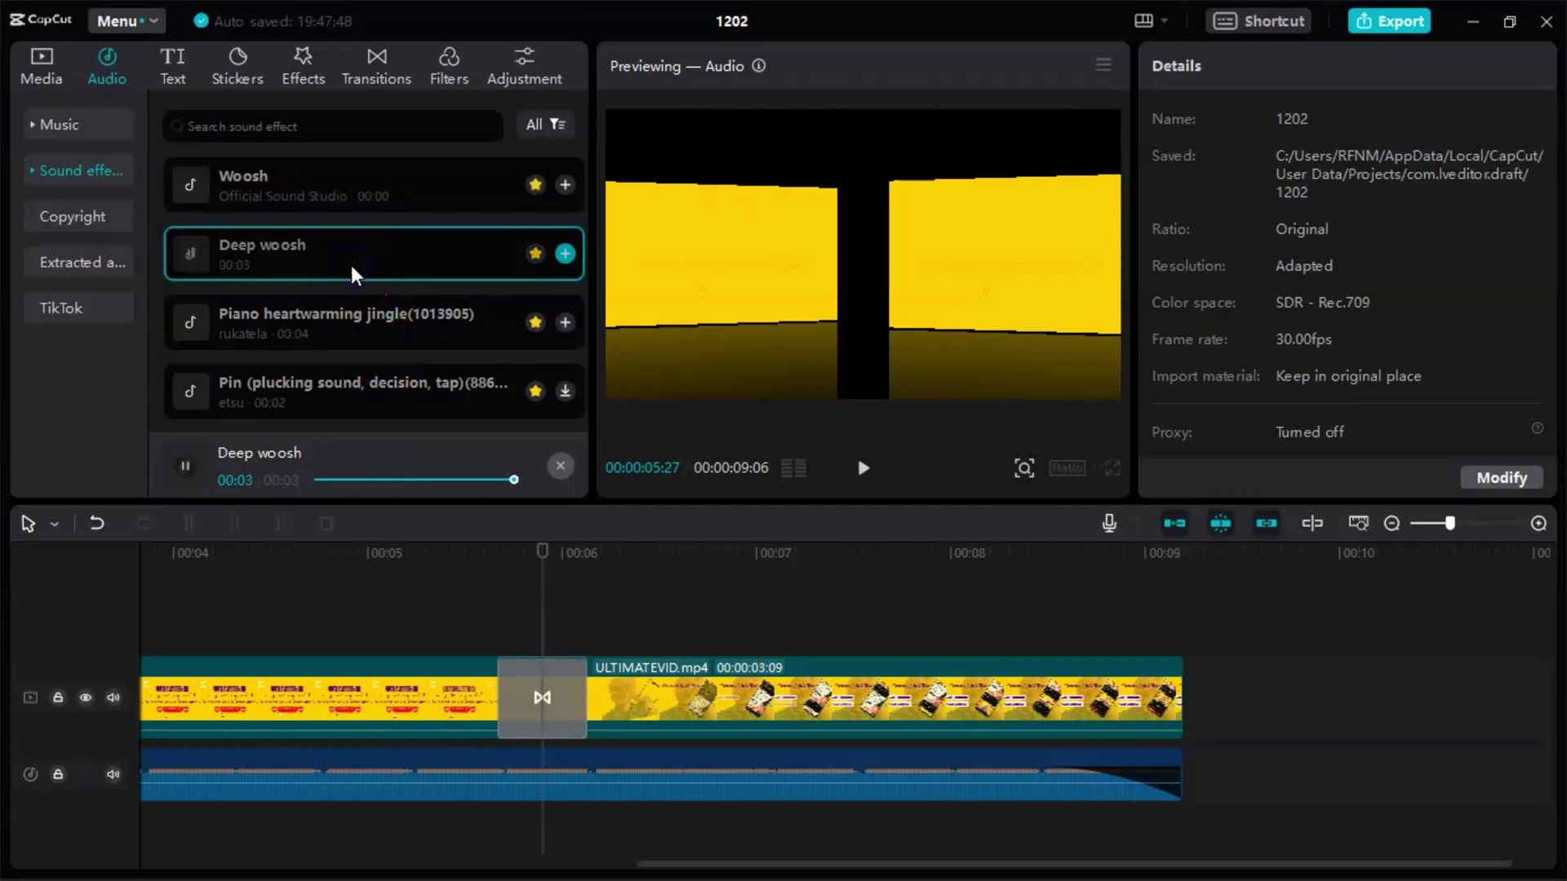
pyautogui.click(565, 253)
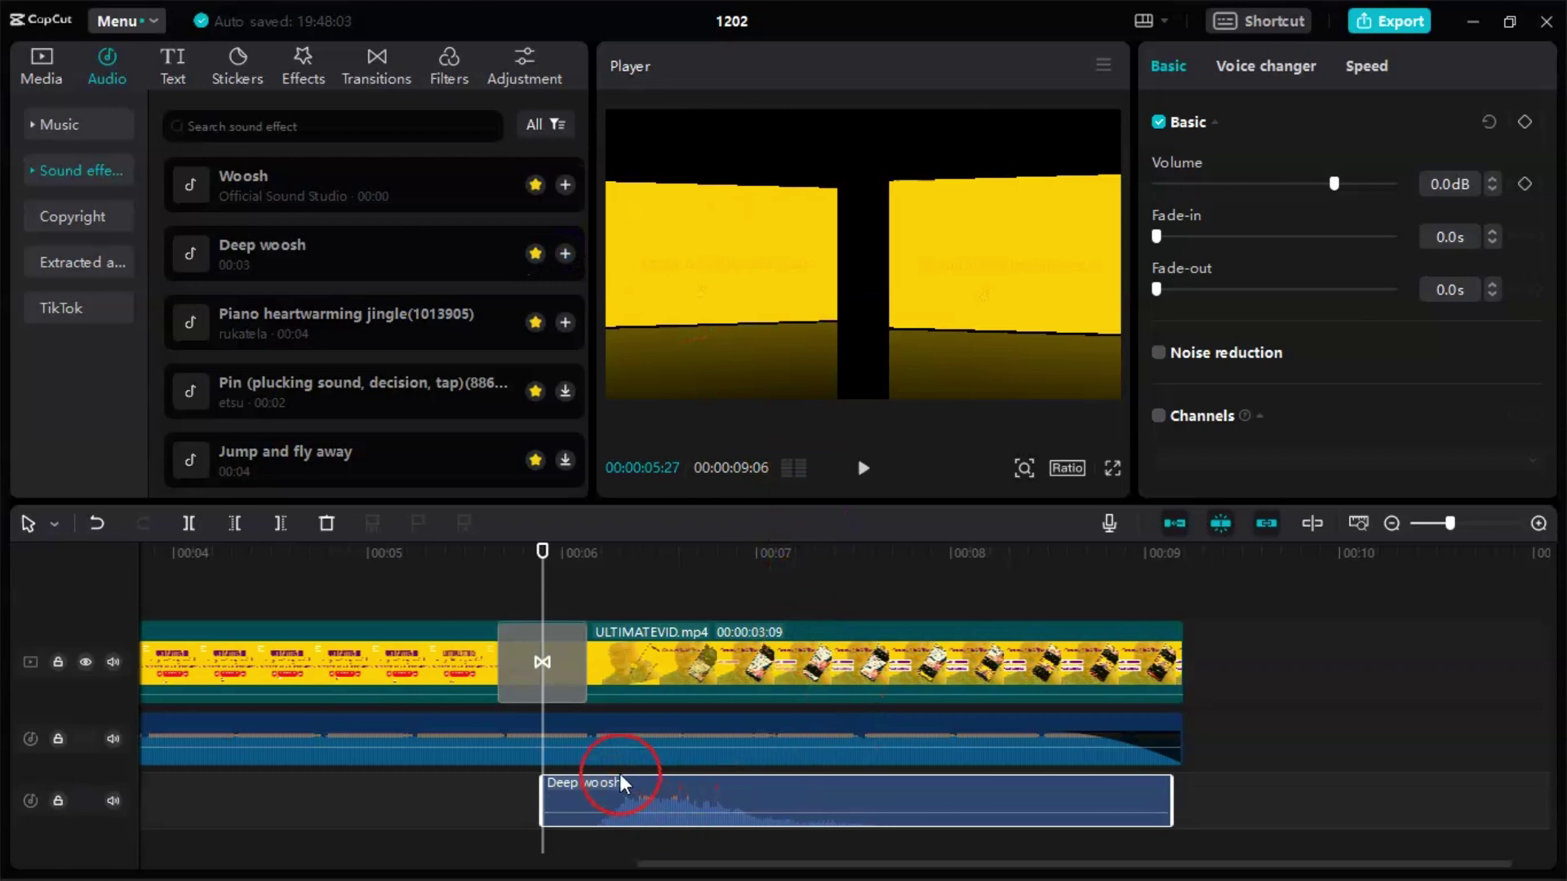
# Step: Split the Deep woosh effect at 00:00:06:06 and delete its quiet opening part
pyautogui.moveTo(542, 559); pyautogui.dragTo(601, 572)
pyautogui.click(189, 523)
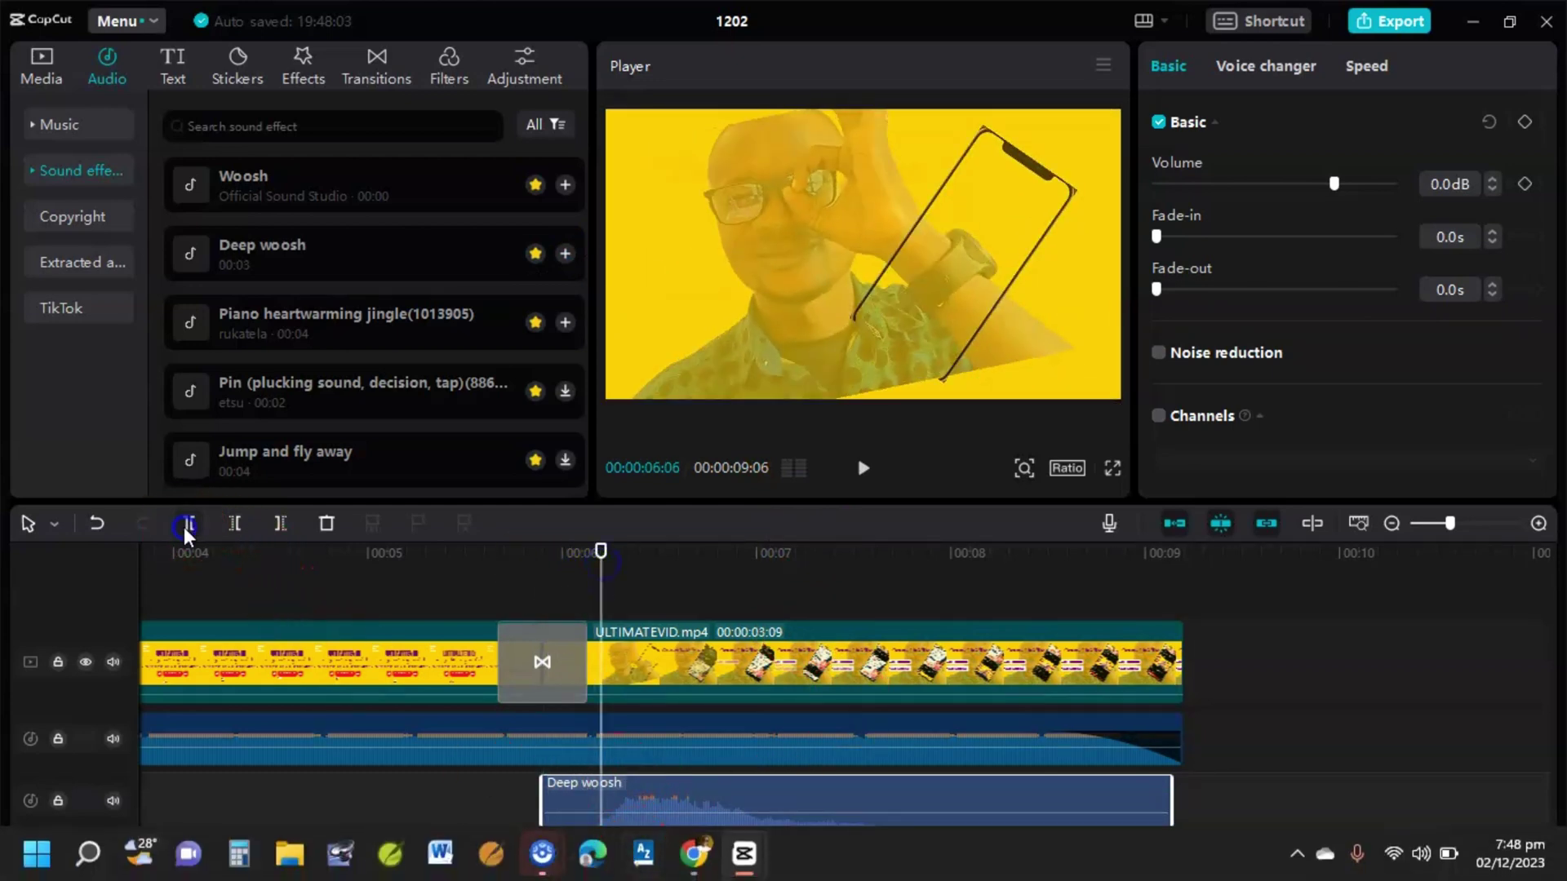
pyautogui.click(566, 798)
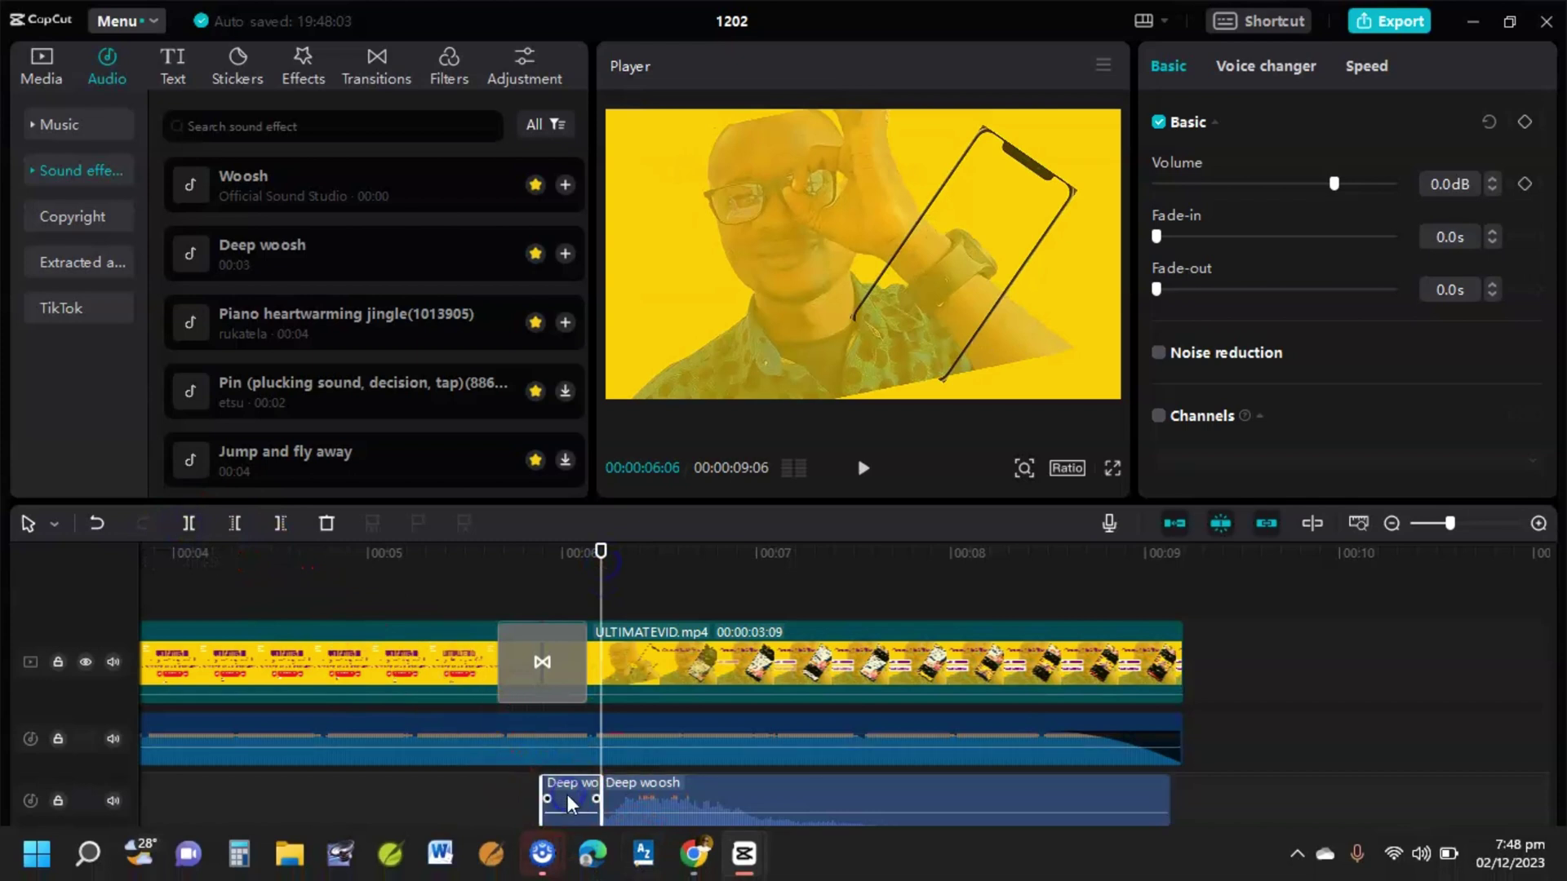
pyautogui.press('Delete')
# Step: Move the remaining Deep woosh clip back to start at the middle of the transition and raise its volume to 15.0 dB
pyautogui.click(929, 761)
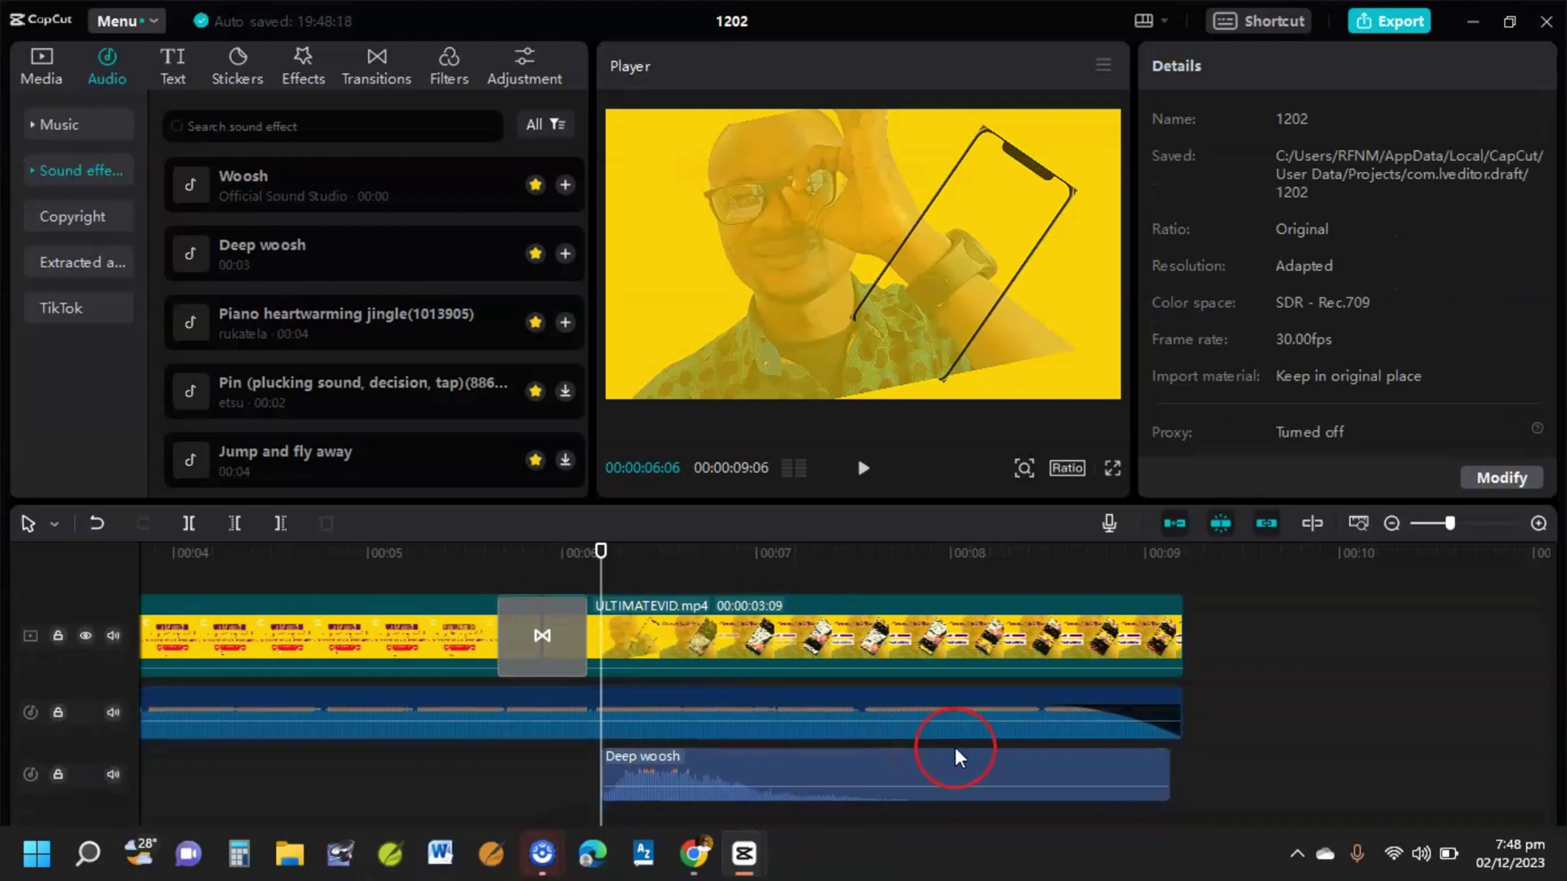
pyautogui.moveTo(967, 761); pyautogui.dragTo(906, 764)
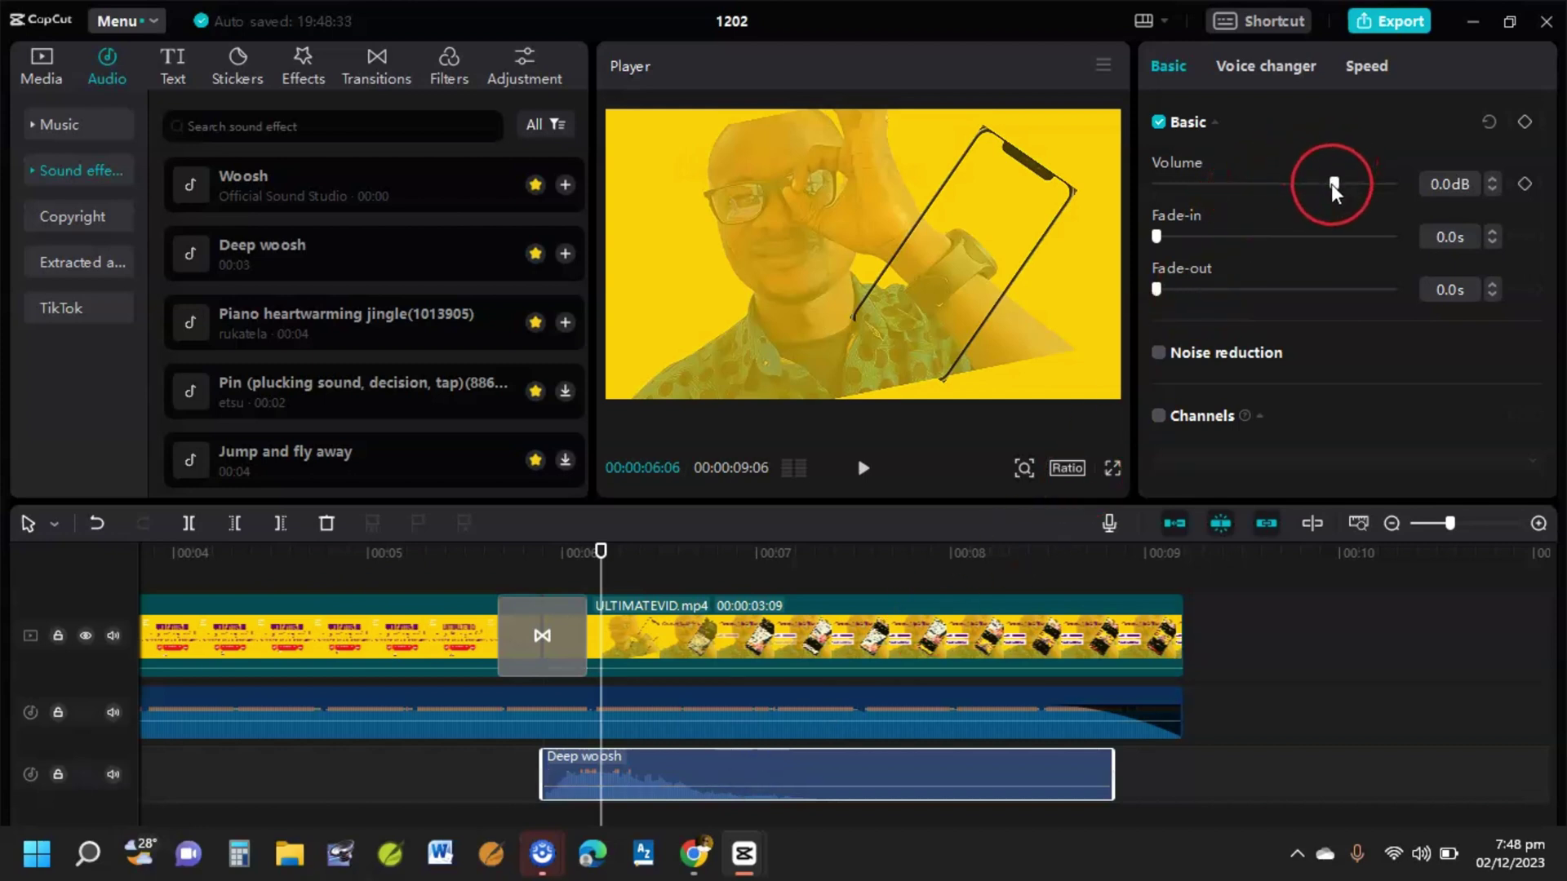
pyautogui.moveTo(1333, 184); pyautogui.dragTo(1377, 179)
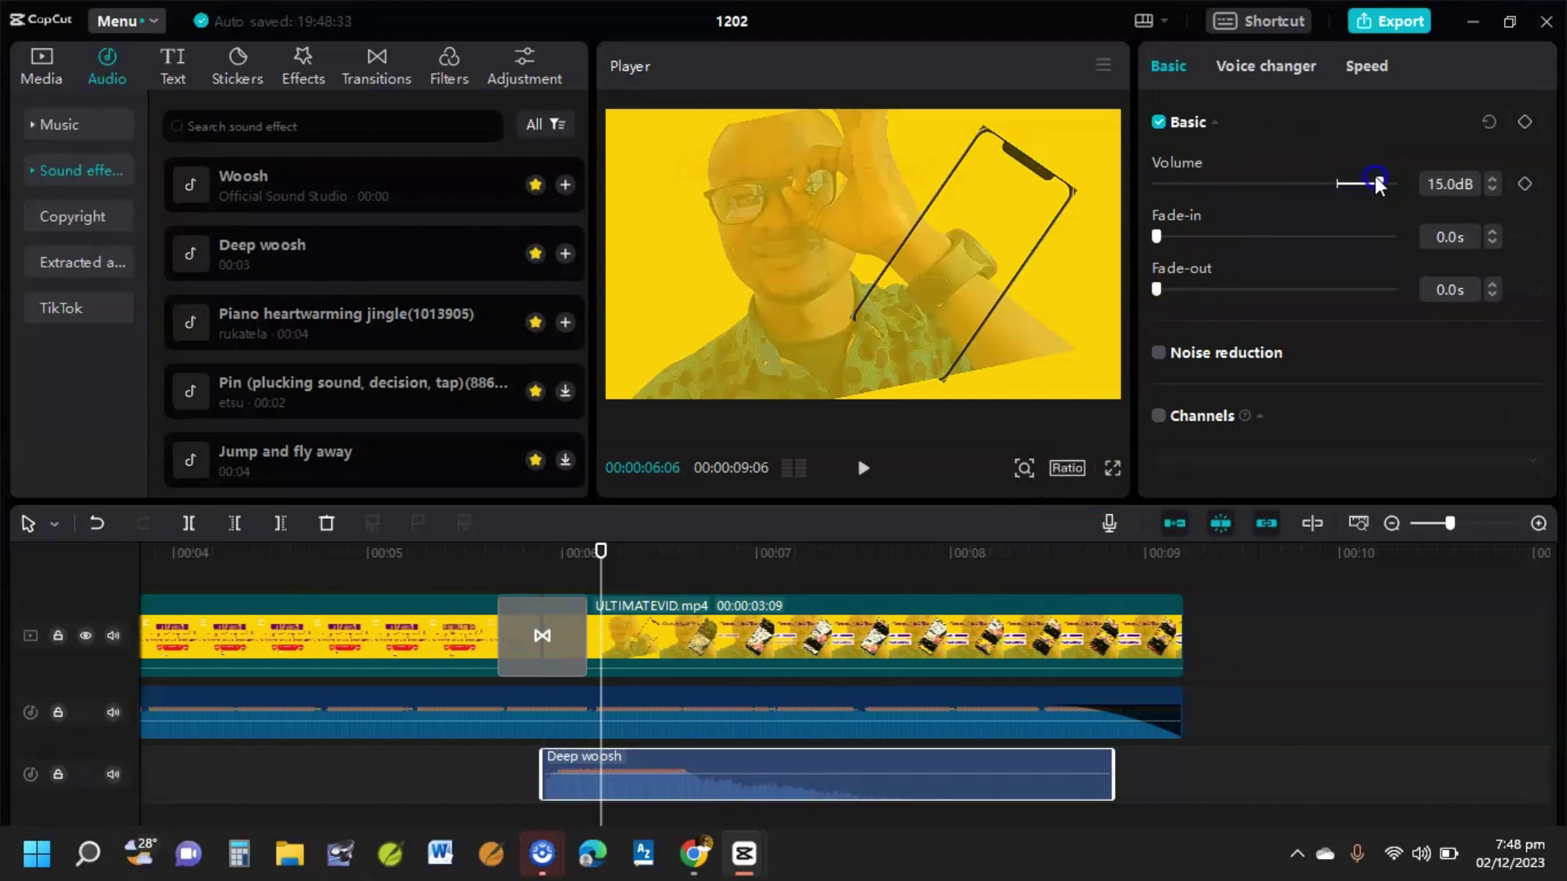
# Step: Play the video from the beginning to check the music and the transition sound together
pyautogui.click(238, 581)
pyautogui.click(297, 586)
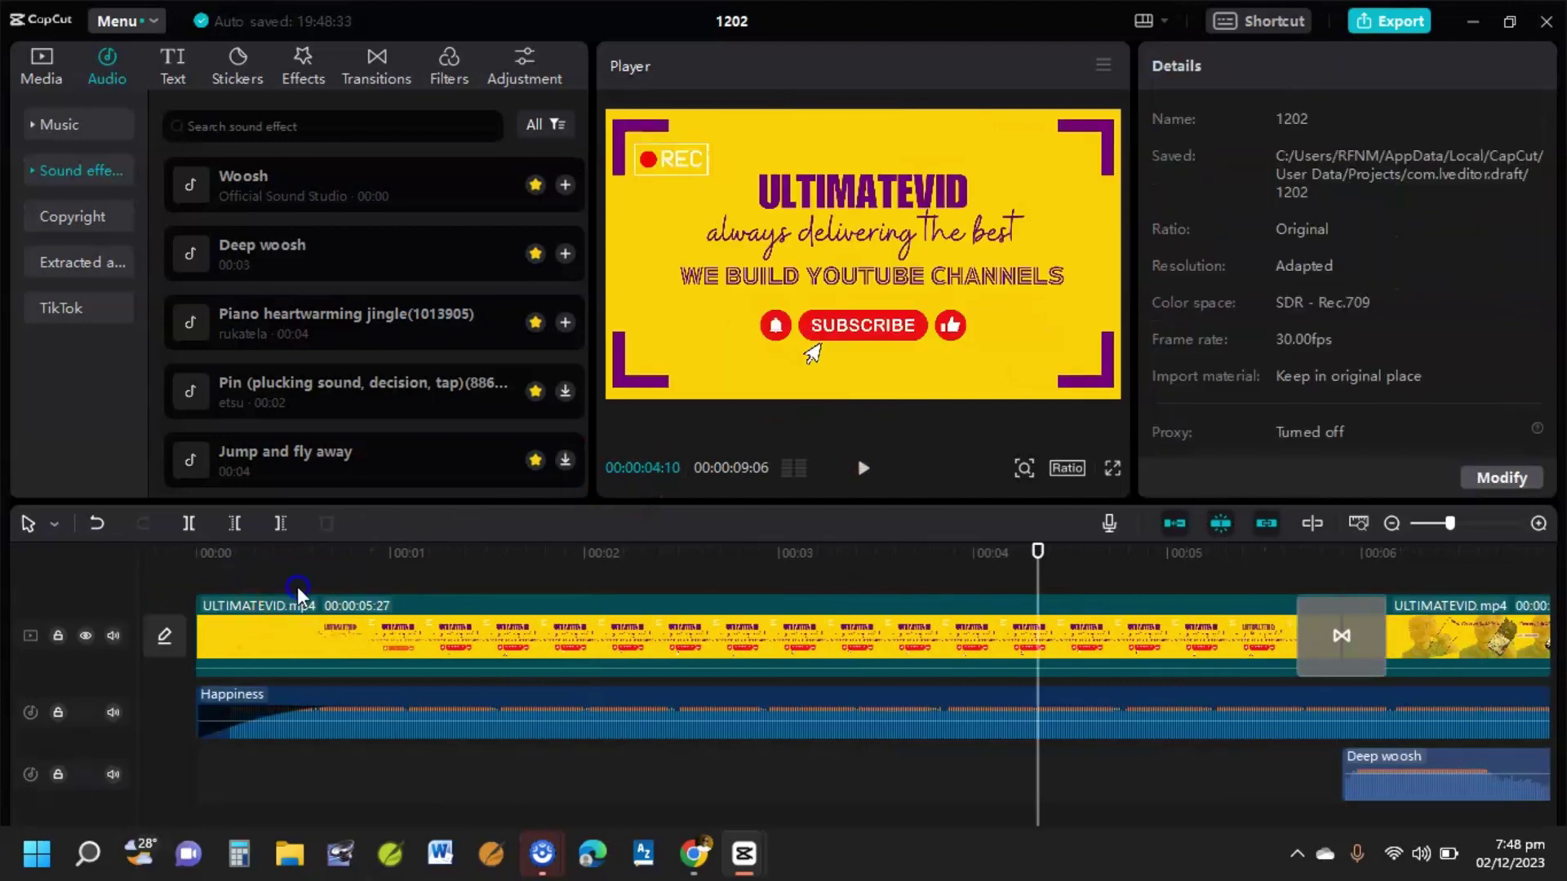
pyautogui.press('space')
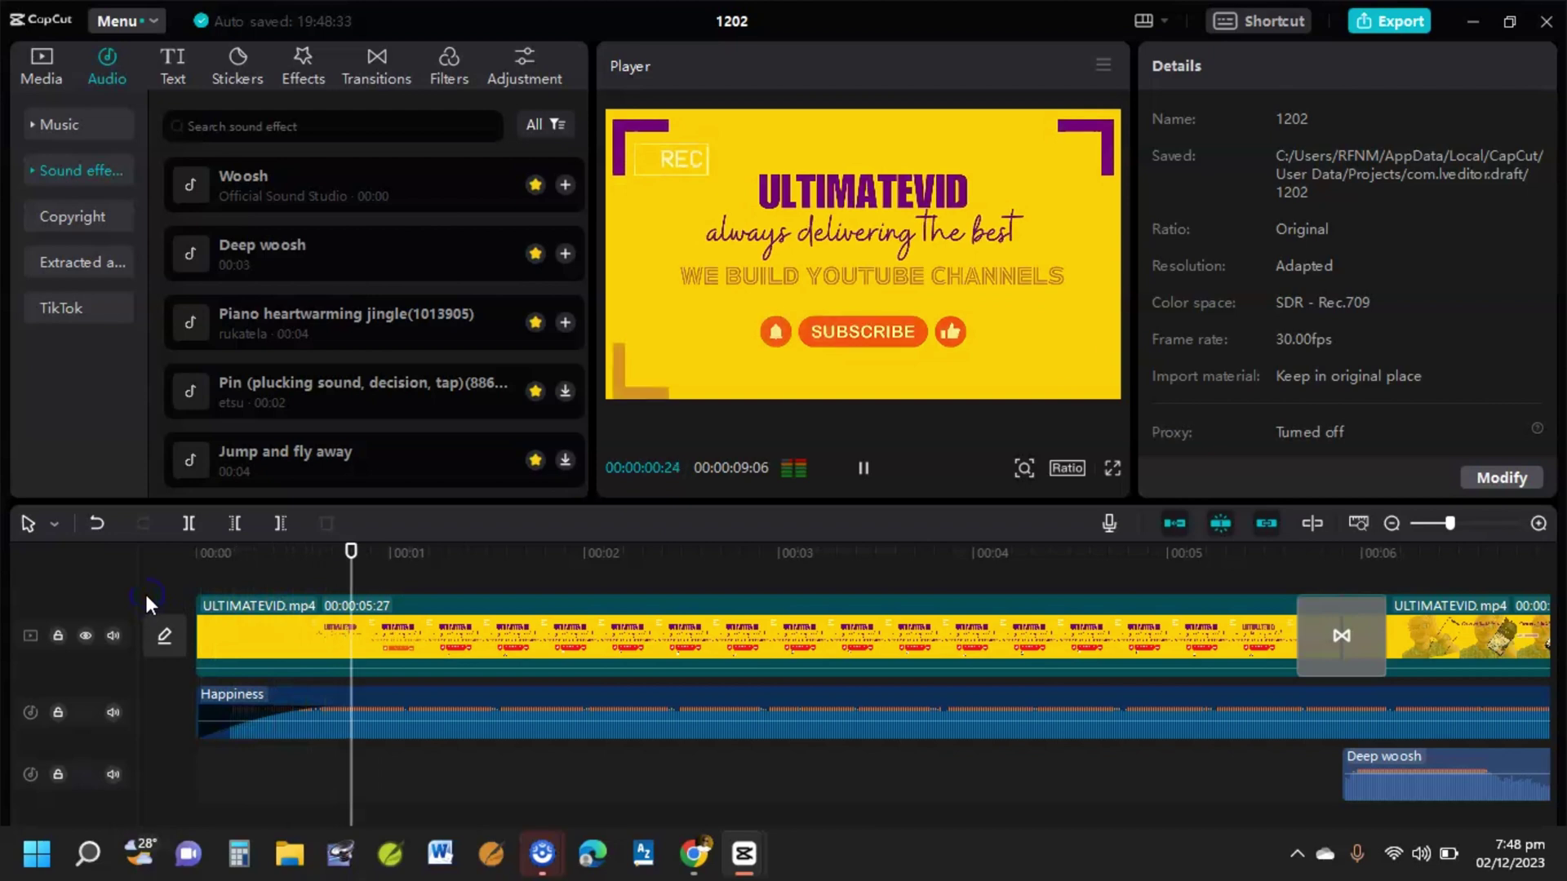
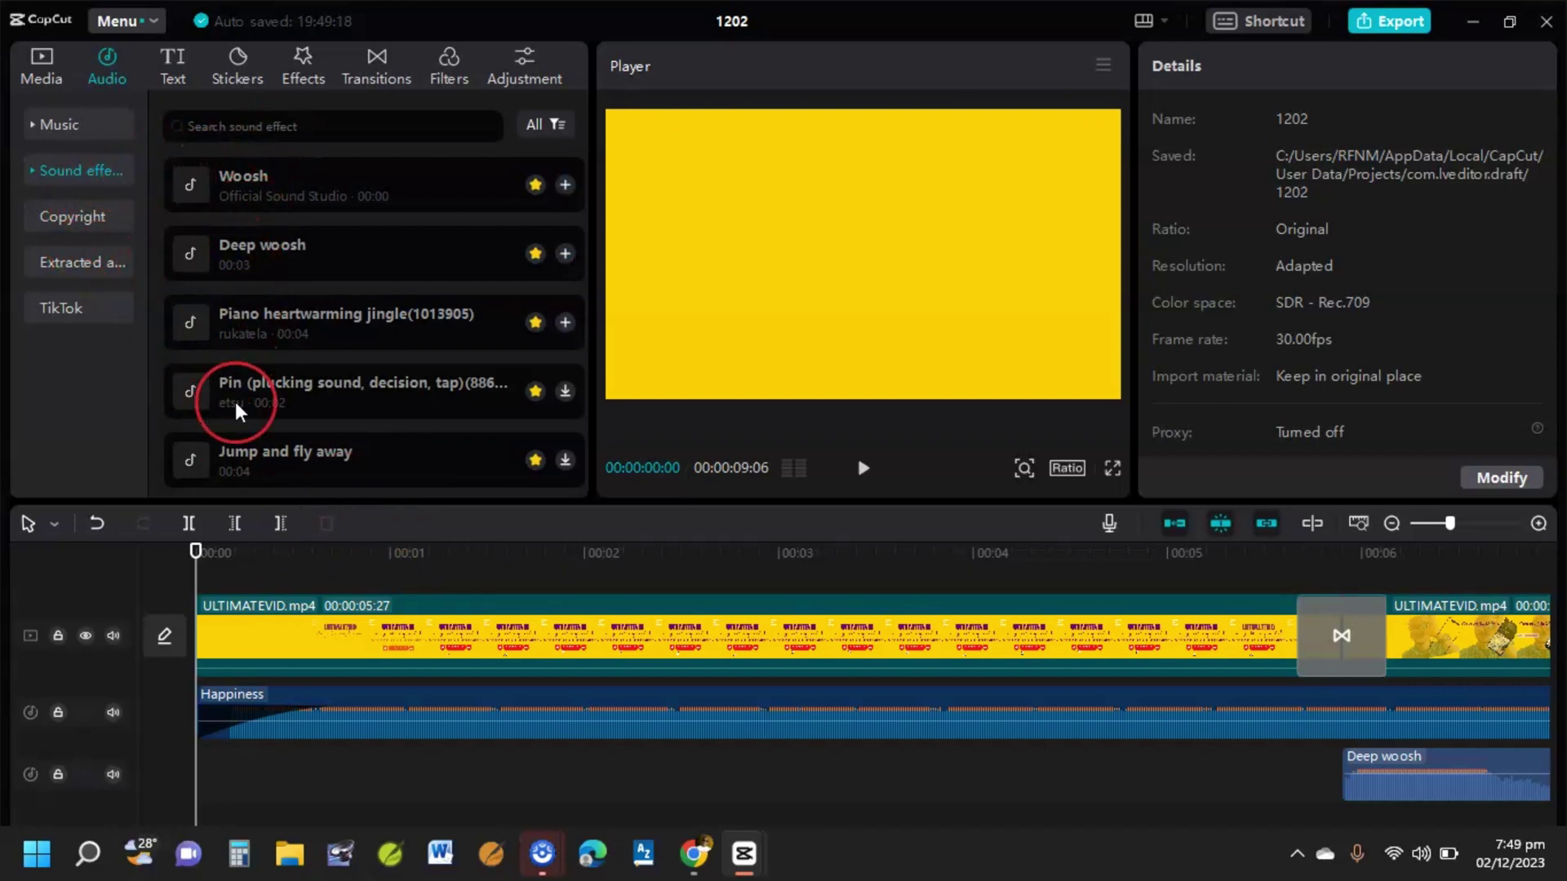
# Step: Add the Explosion effect from the Spark category at the start of the first clip and preview it
pyautogui.click(315, 635)
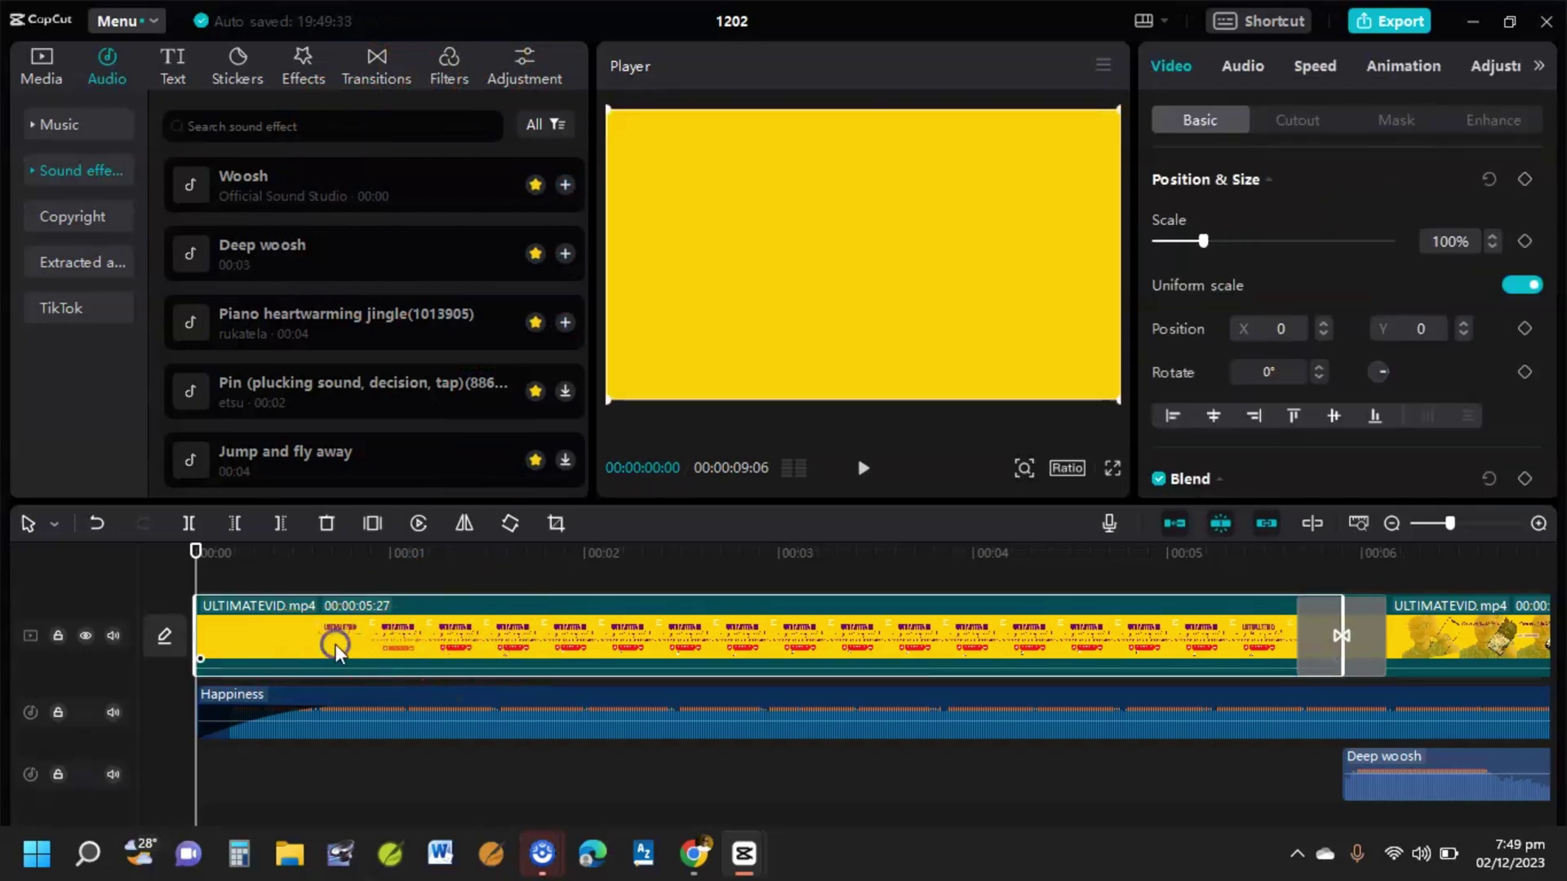
pyautogui.click(384, 624)
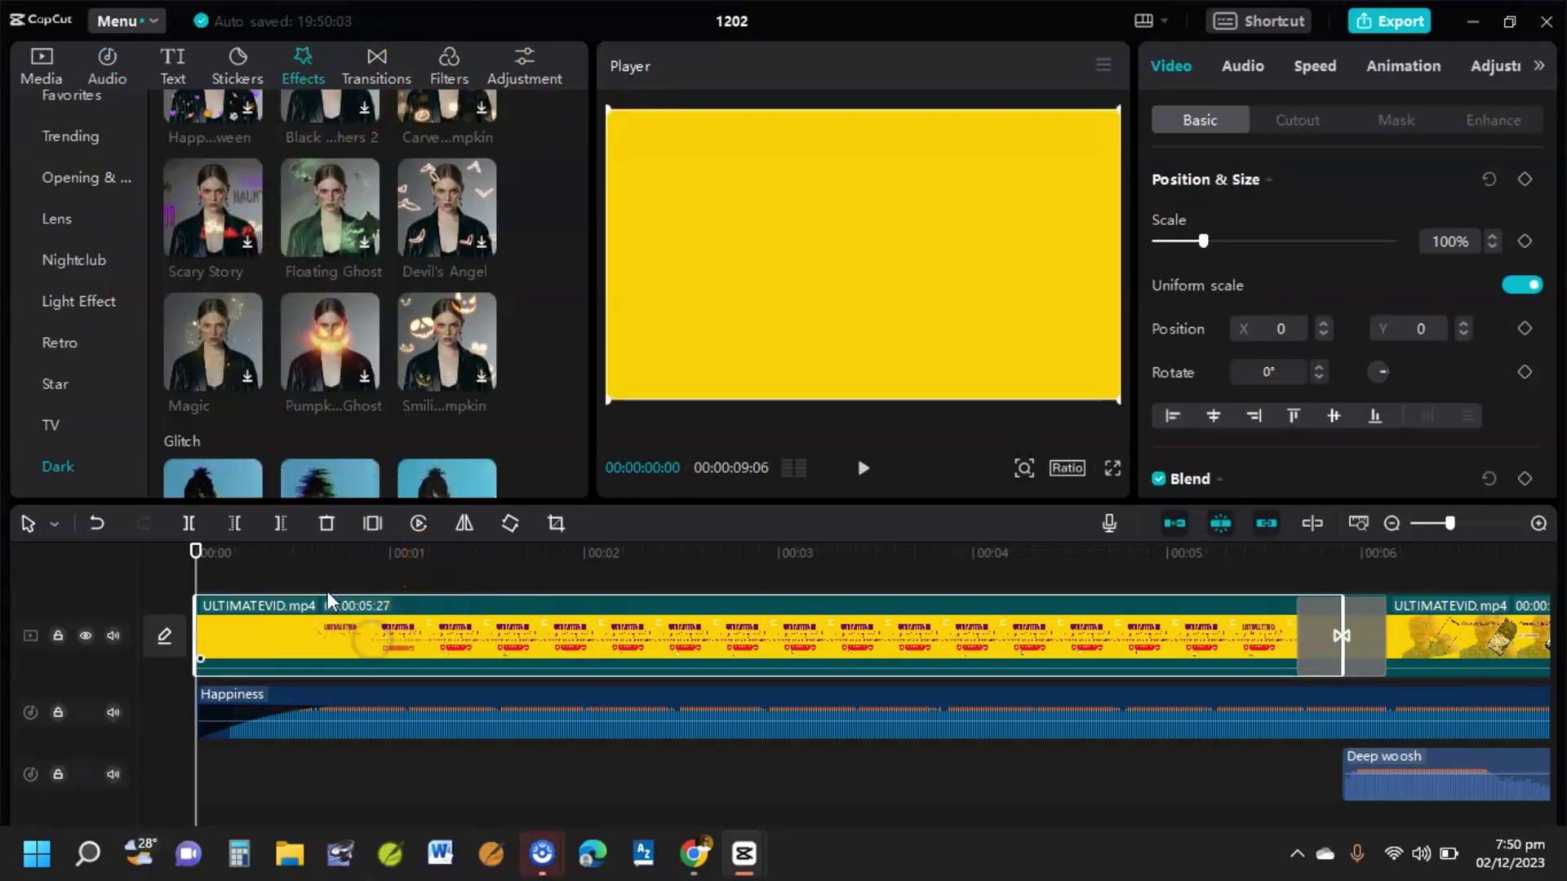
pyautogui.click(141, 268)
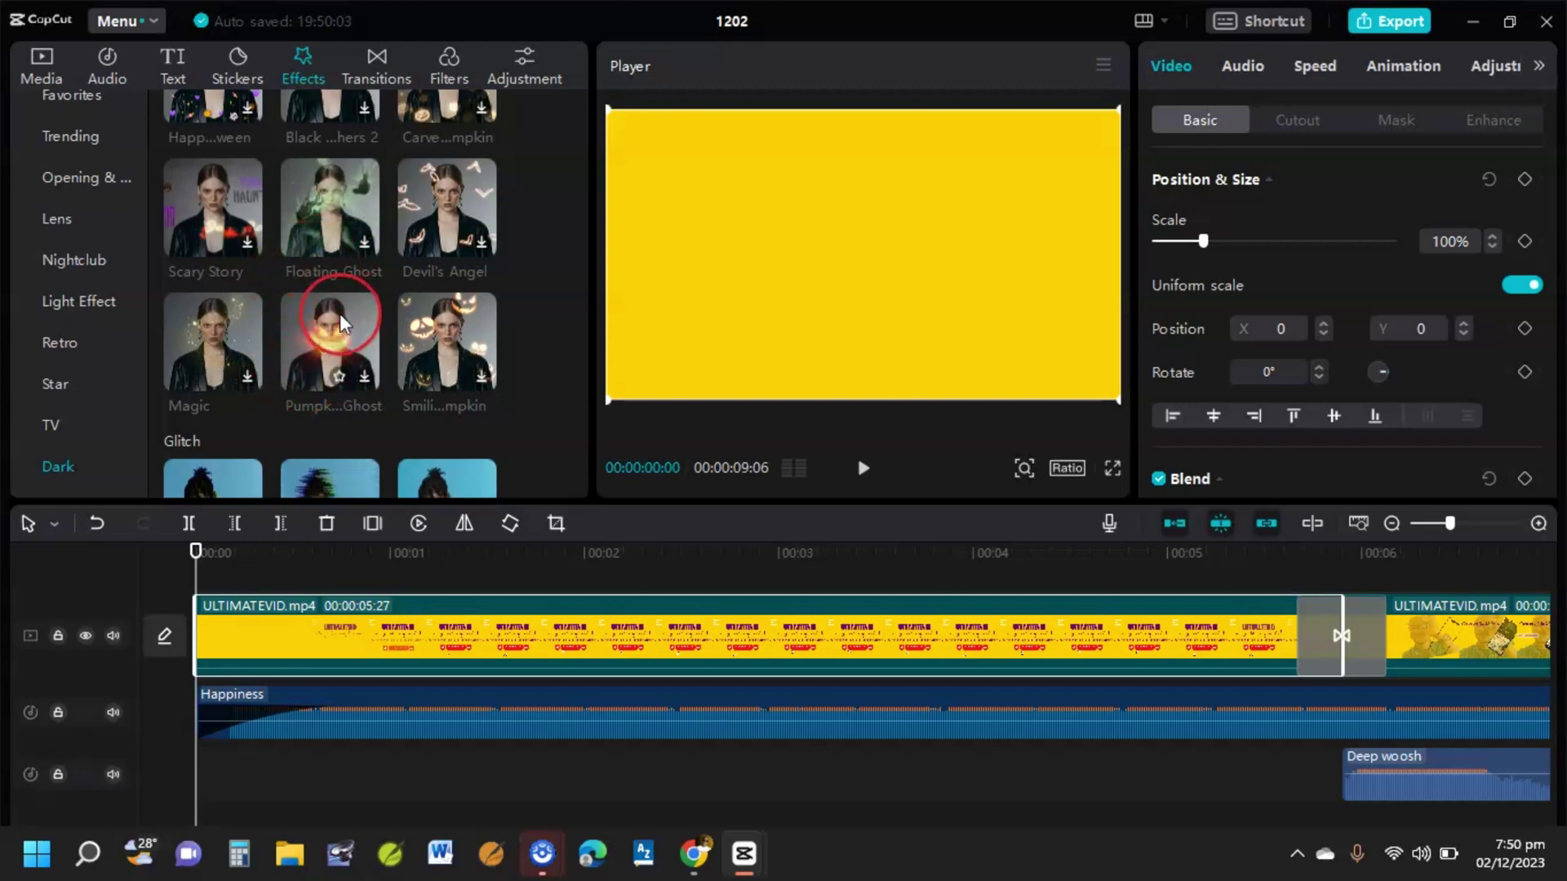
pyautogui.scroll(-1, 276, 333)
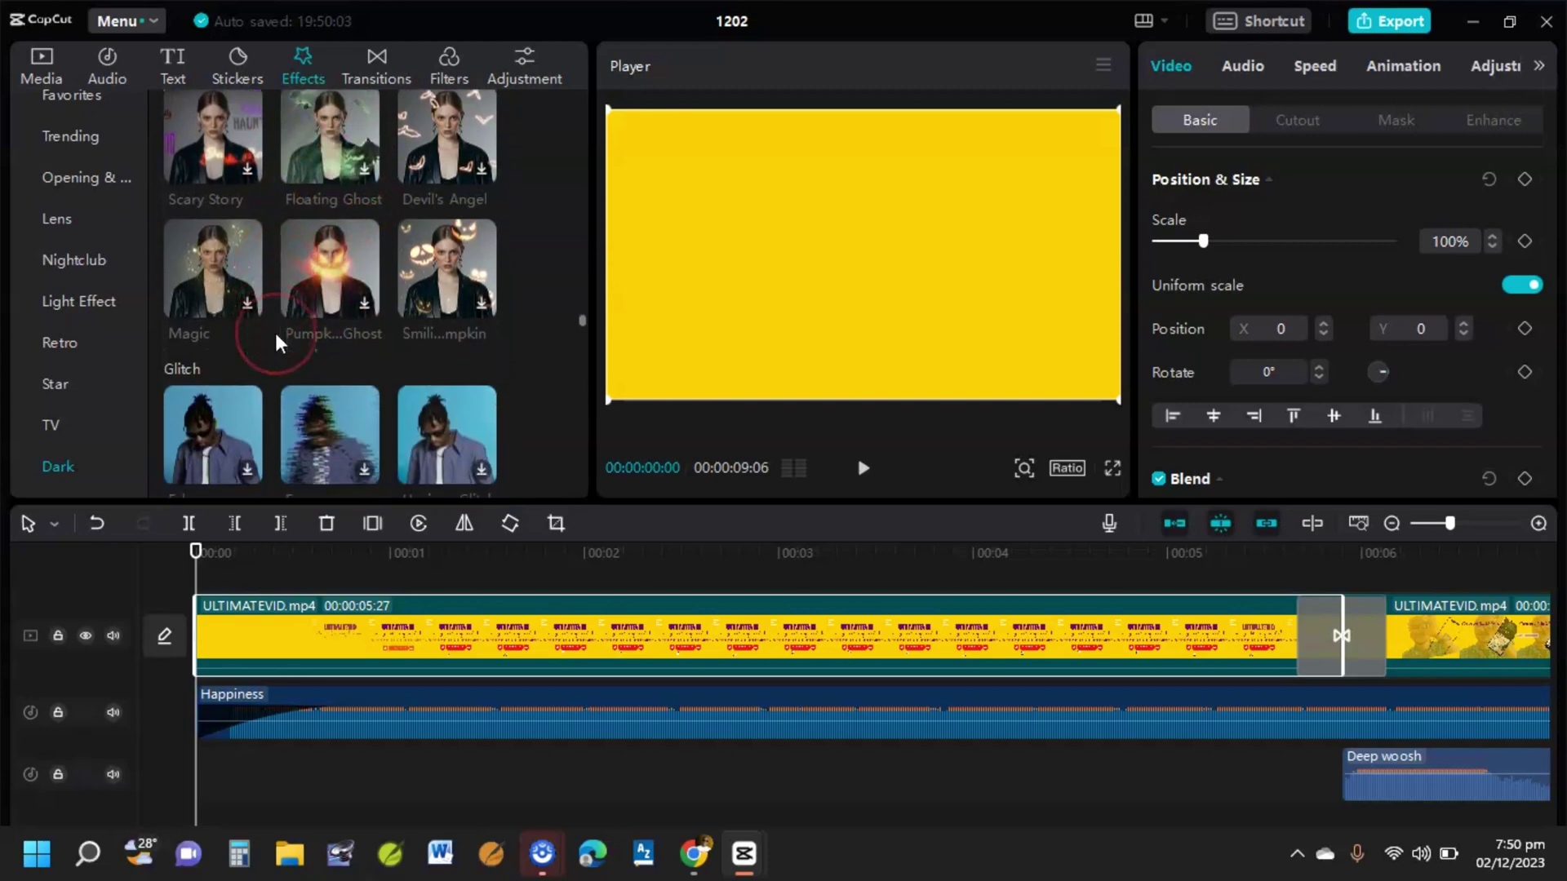
pyautogui.scroll(-10, 276, 333)
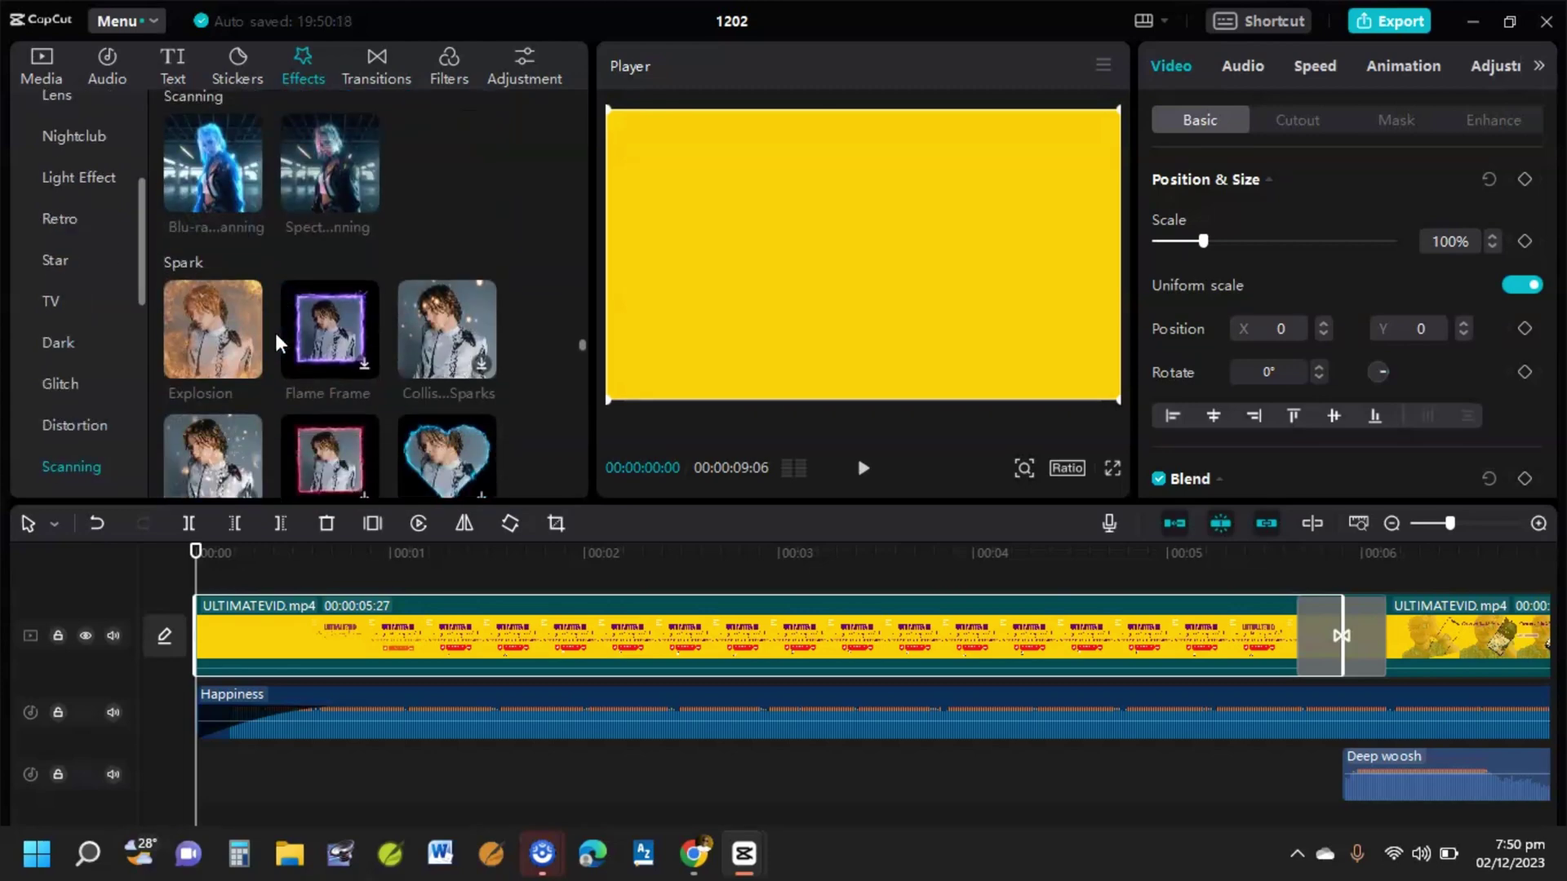
pyautogui.scroll(-1, 275, 330)
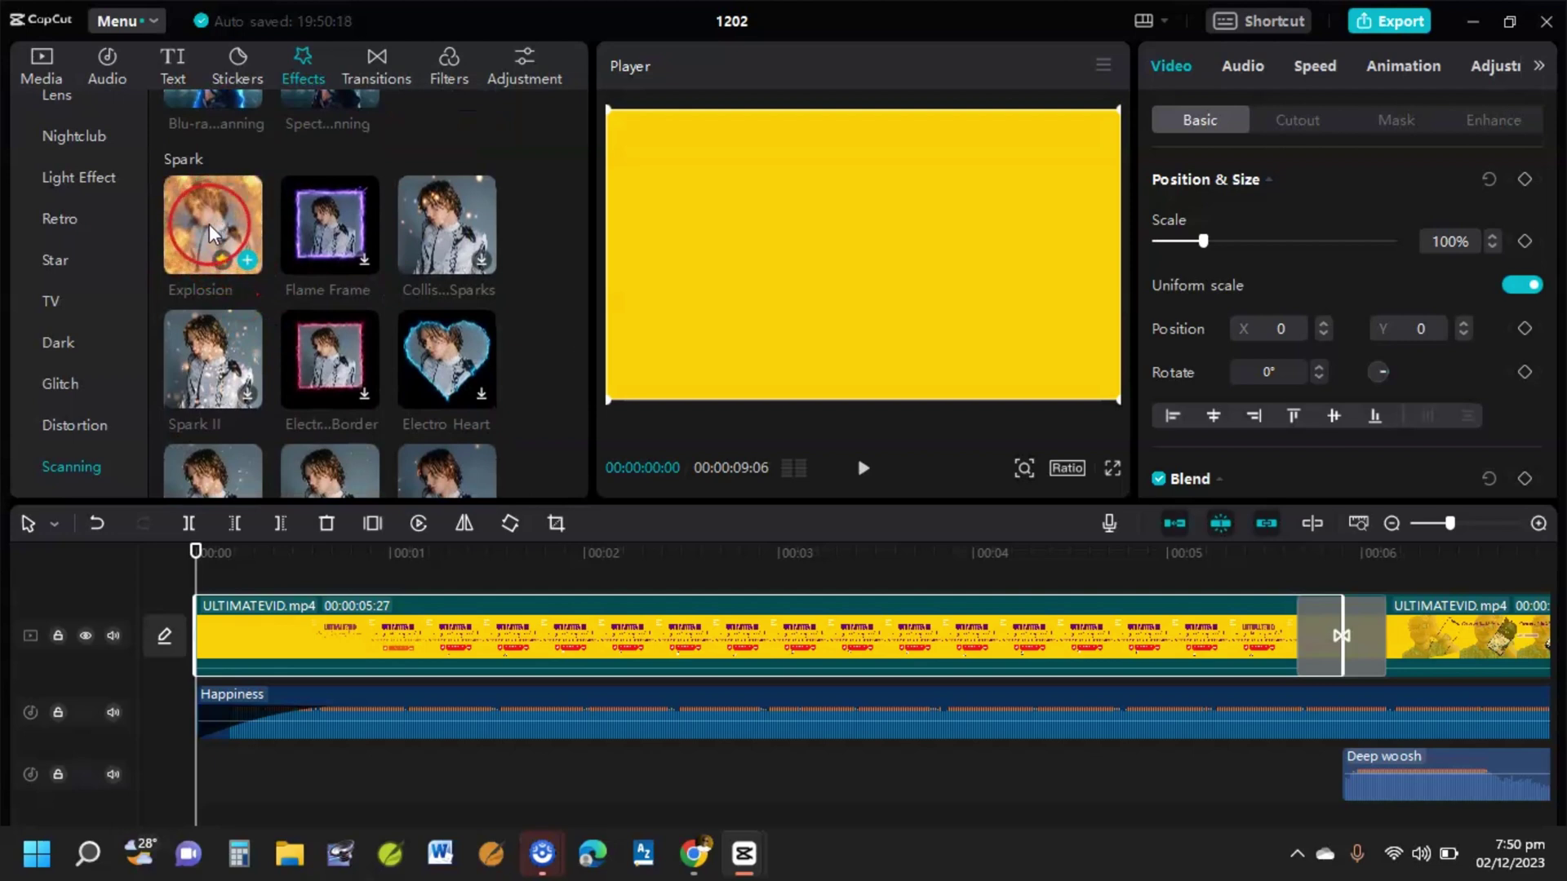
pyautogui.click(248, 261)
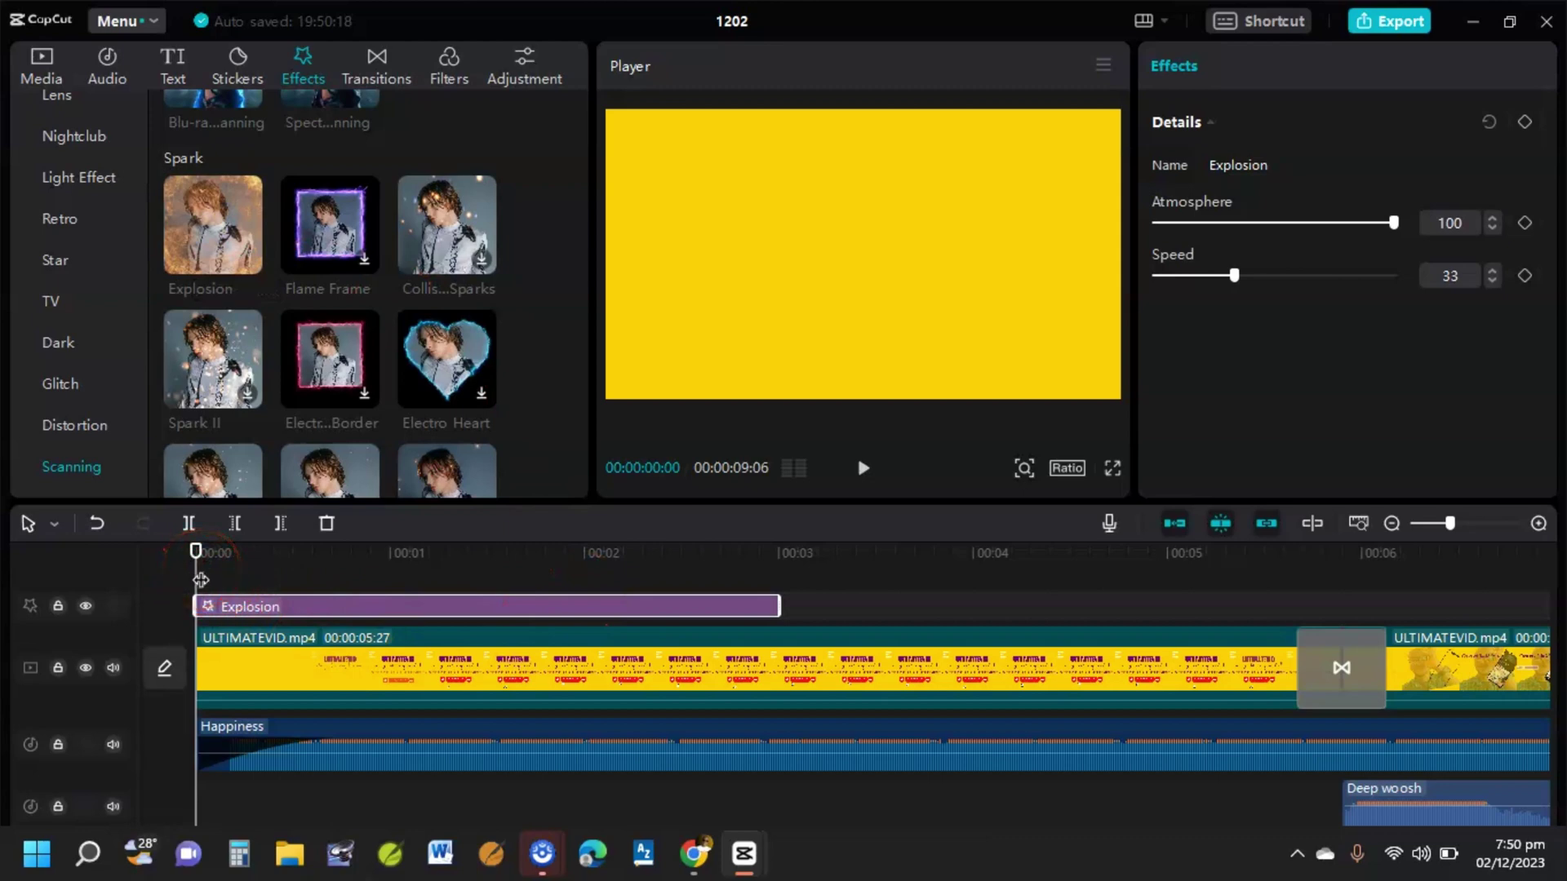
pyautogui.press('space')
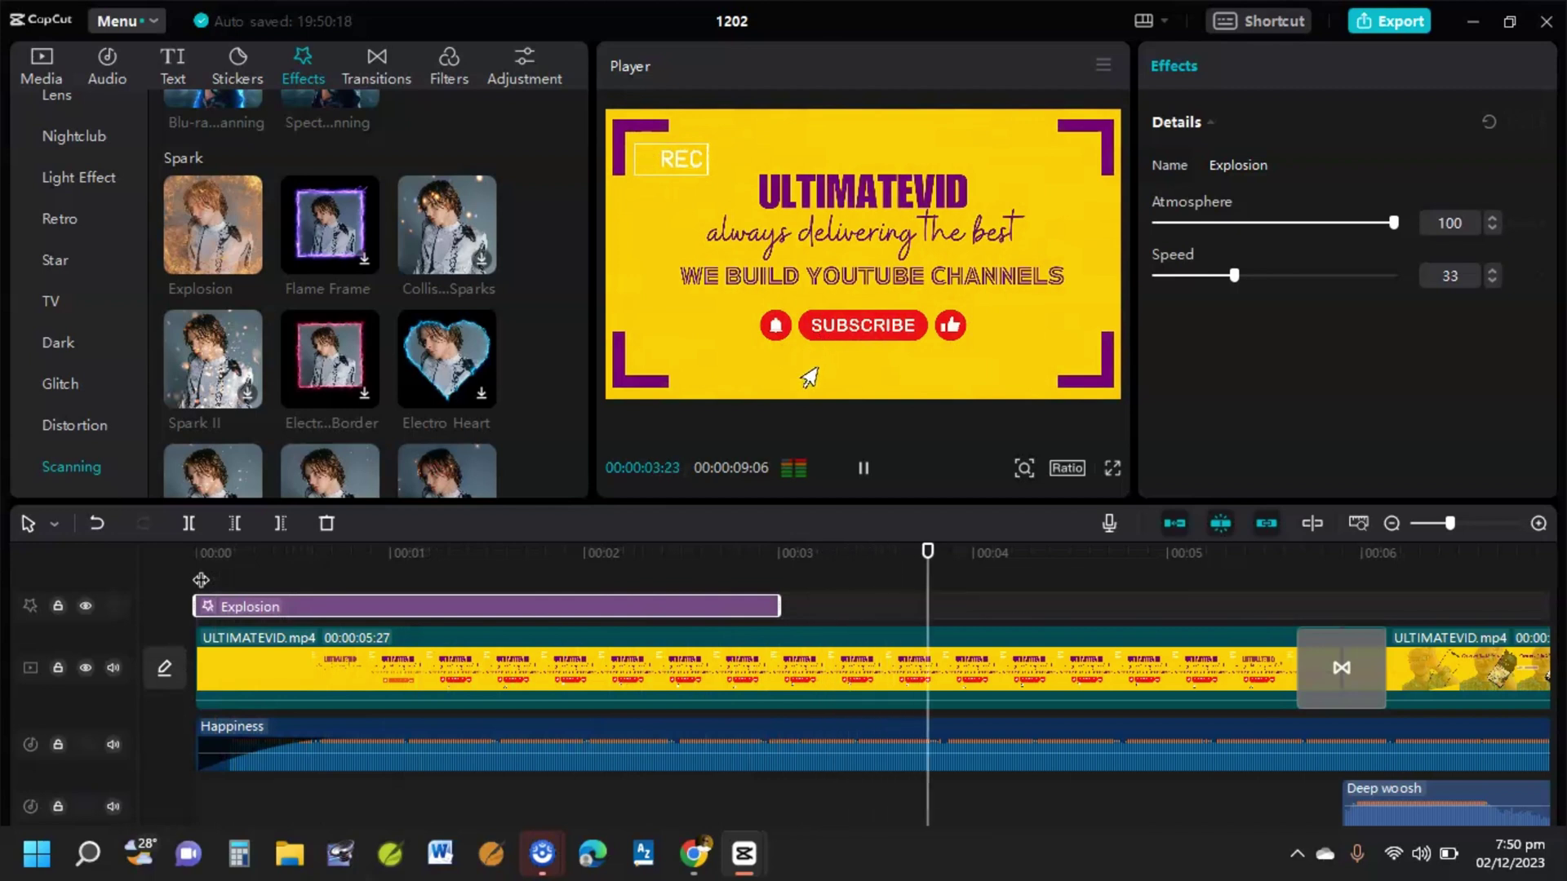
pyautogui.press('space')
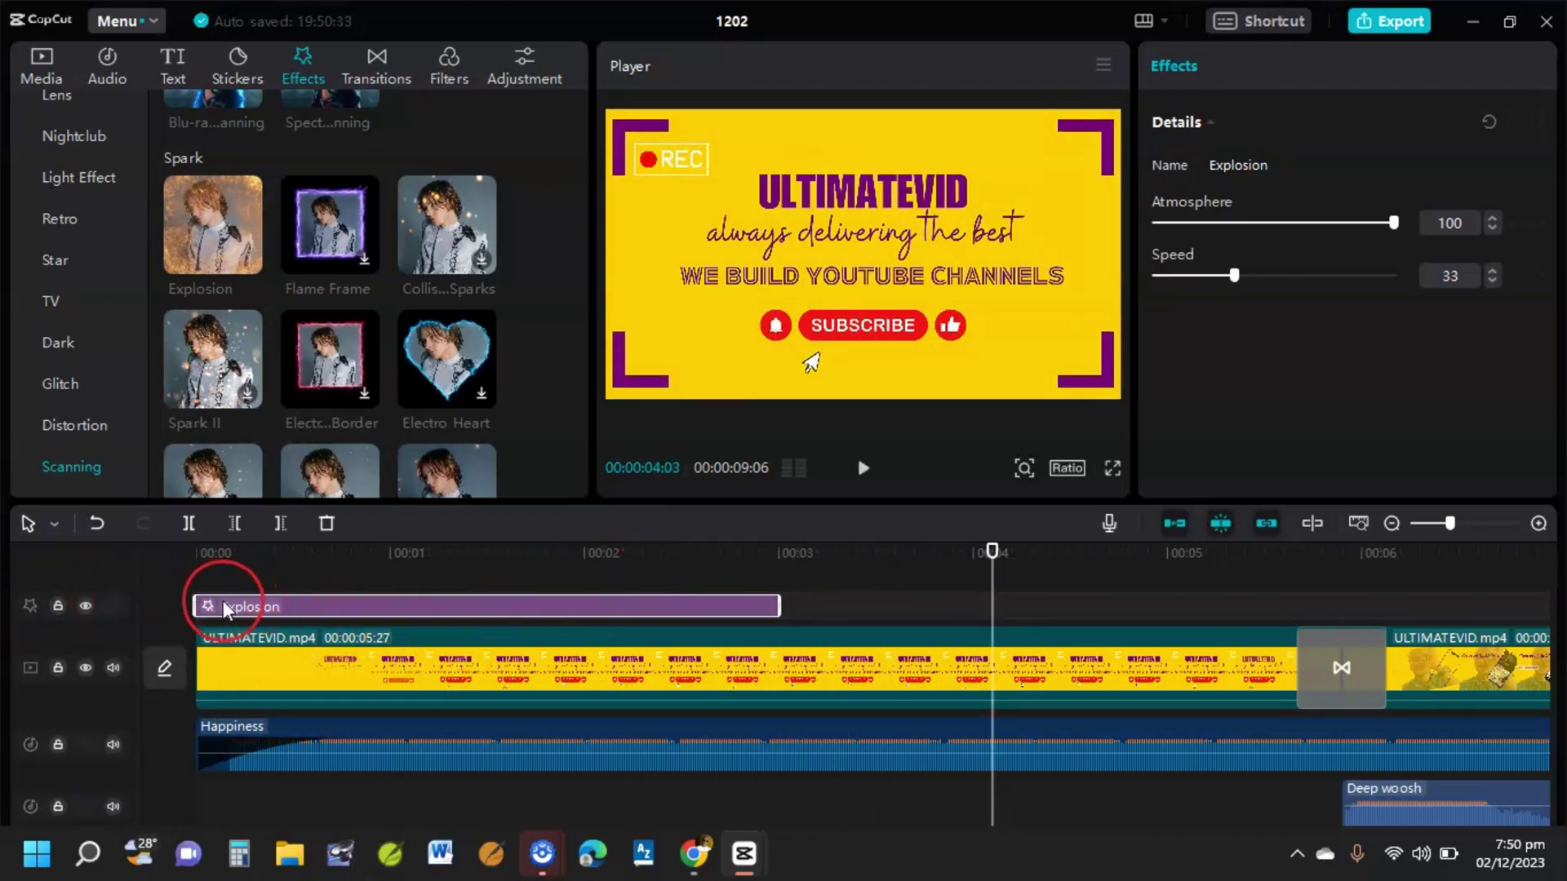
# Step: Set the Explosion effect's atmosphere to 42 and its speed to 26
pyautogui.click(796, 706)
pyautogui.scroll(2, 829, 707)
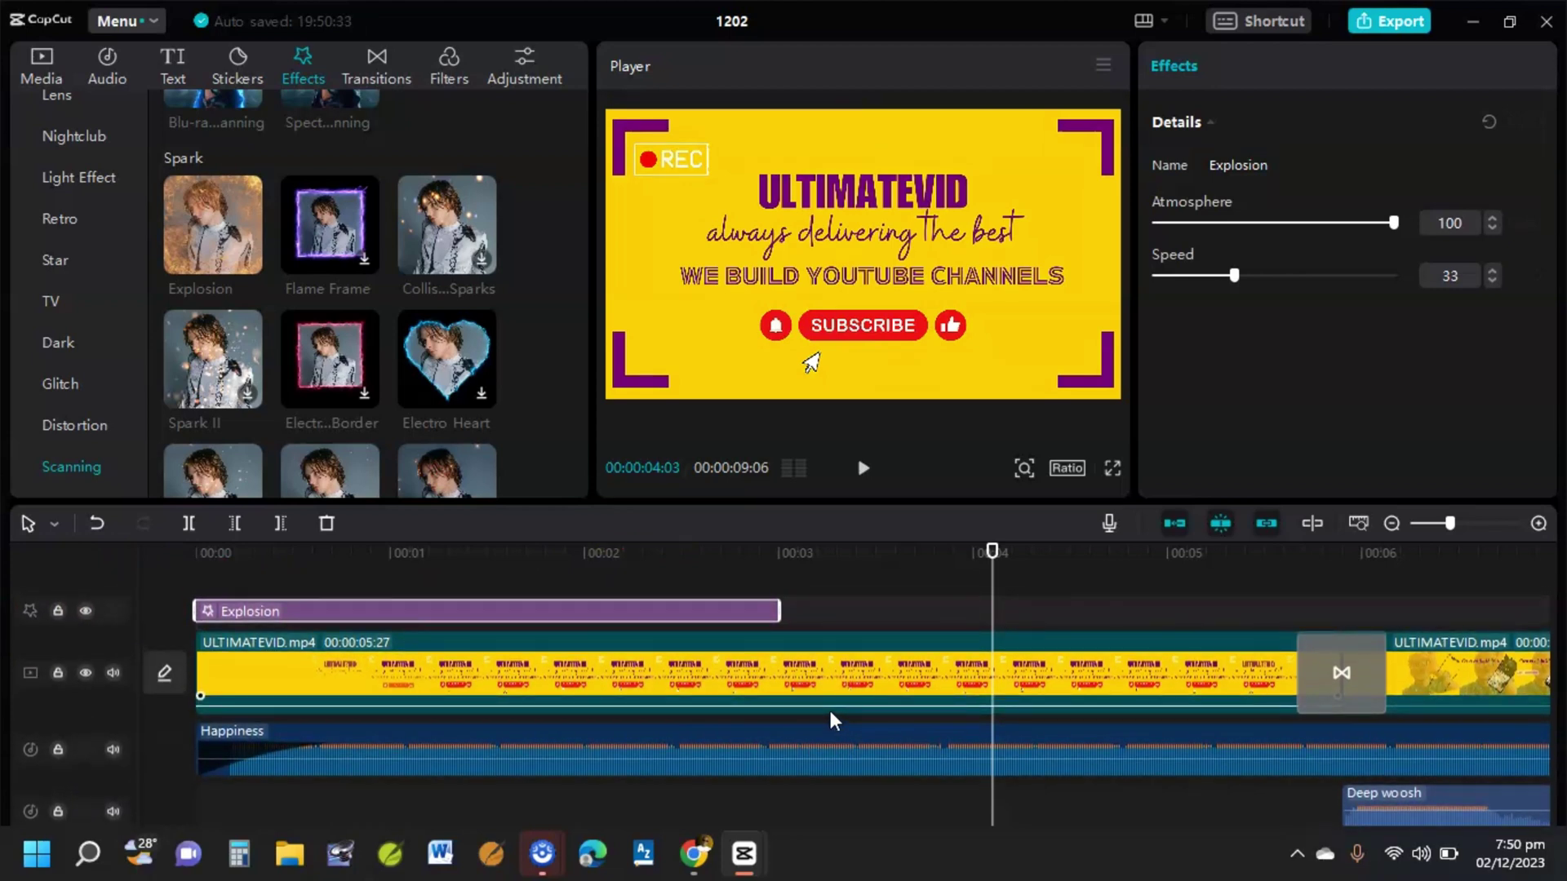
pyautogui.click(981, 630)
pyautogui.moveTo(1010, 612); pyautogui.dragTo(121, 619)
pyautogui.click(353, 595)
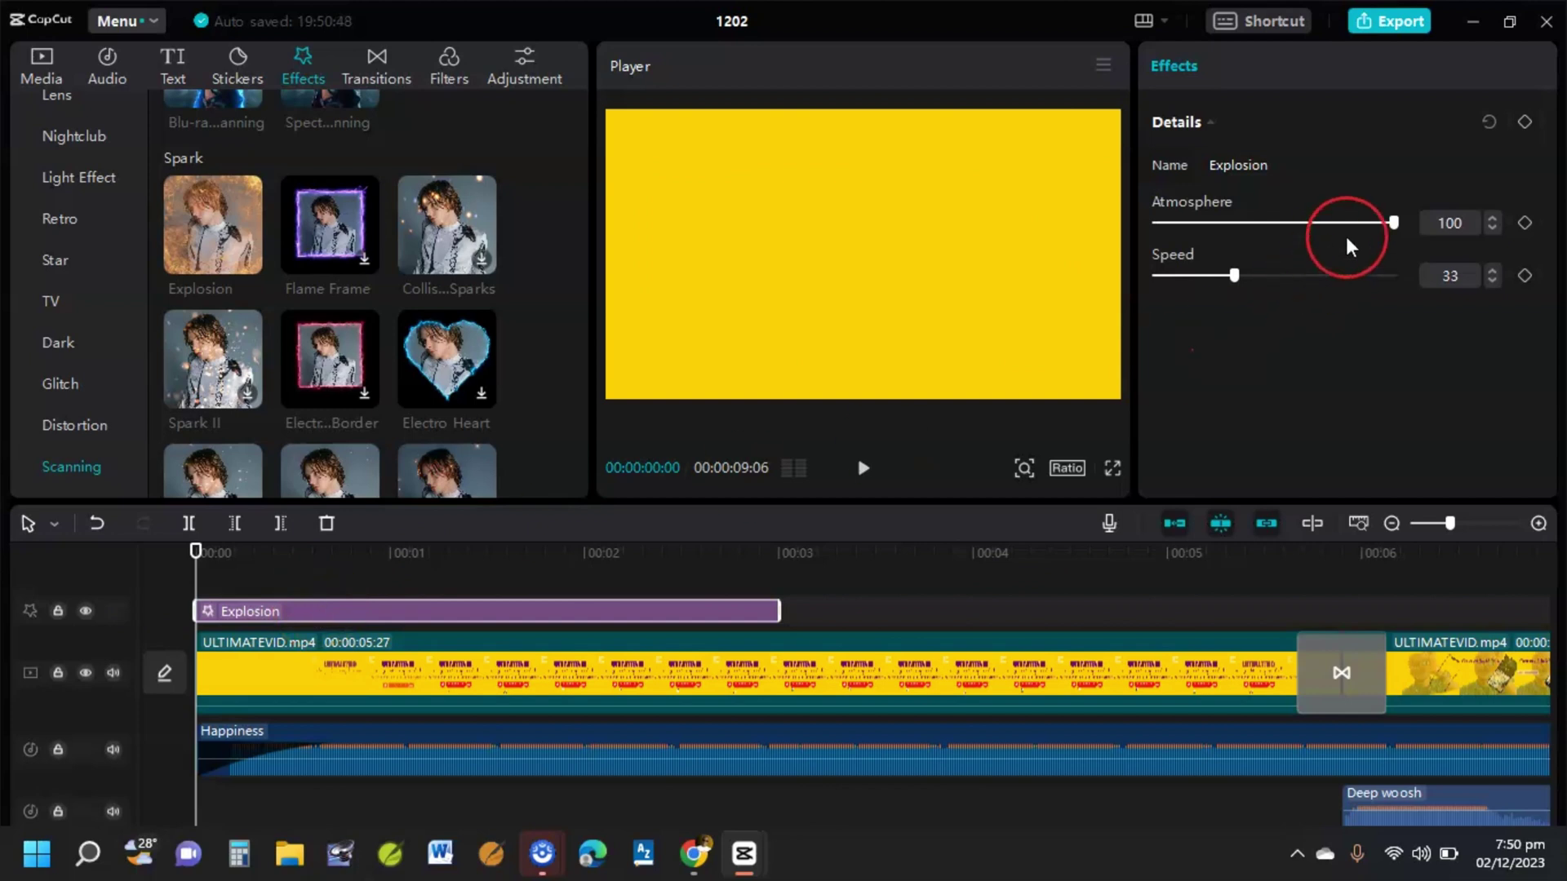
pyautogui.click(293, 576)
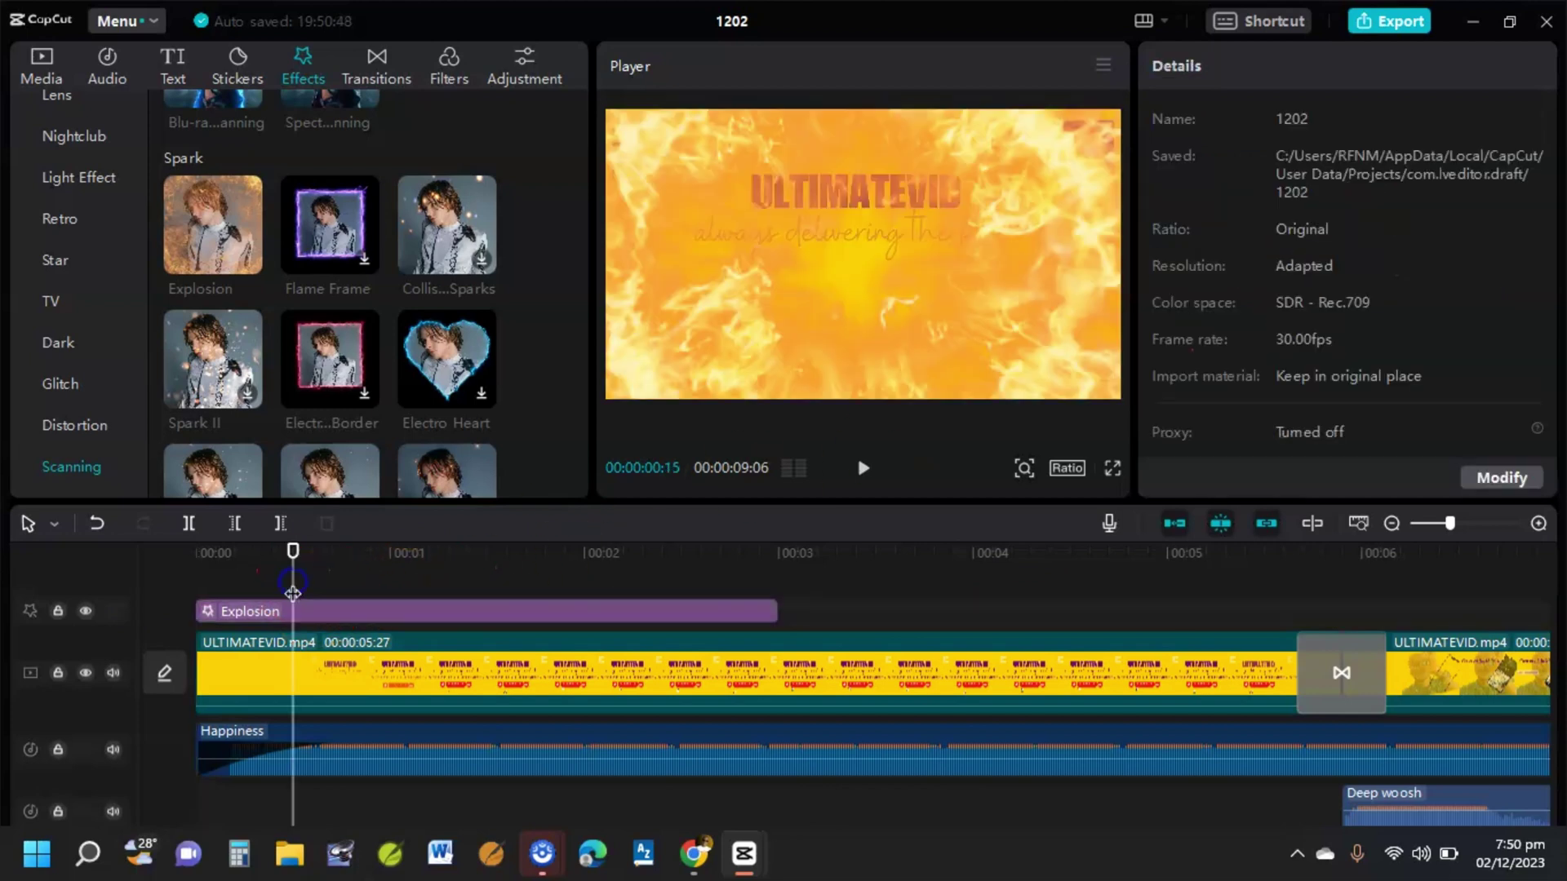
pyautogui.click(364, 612)
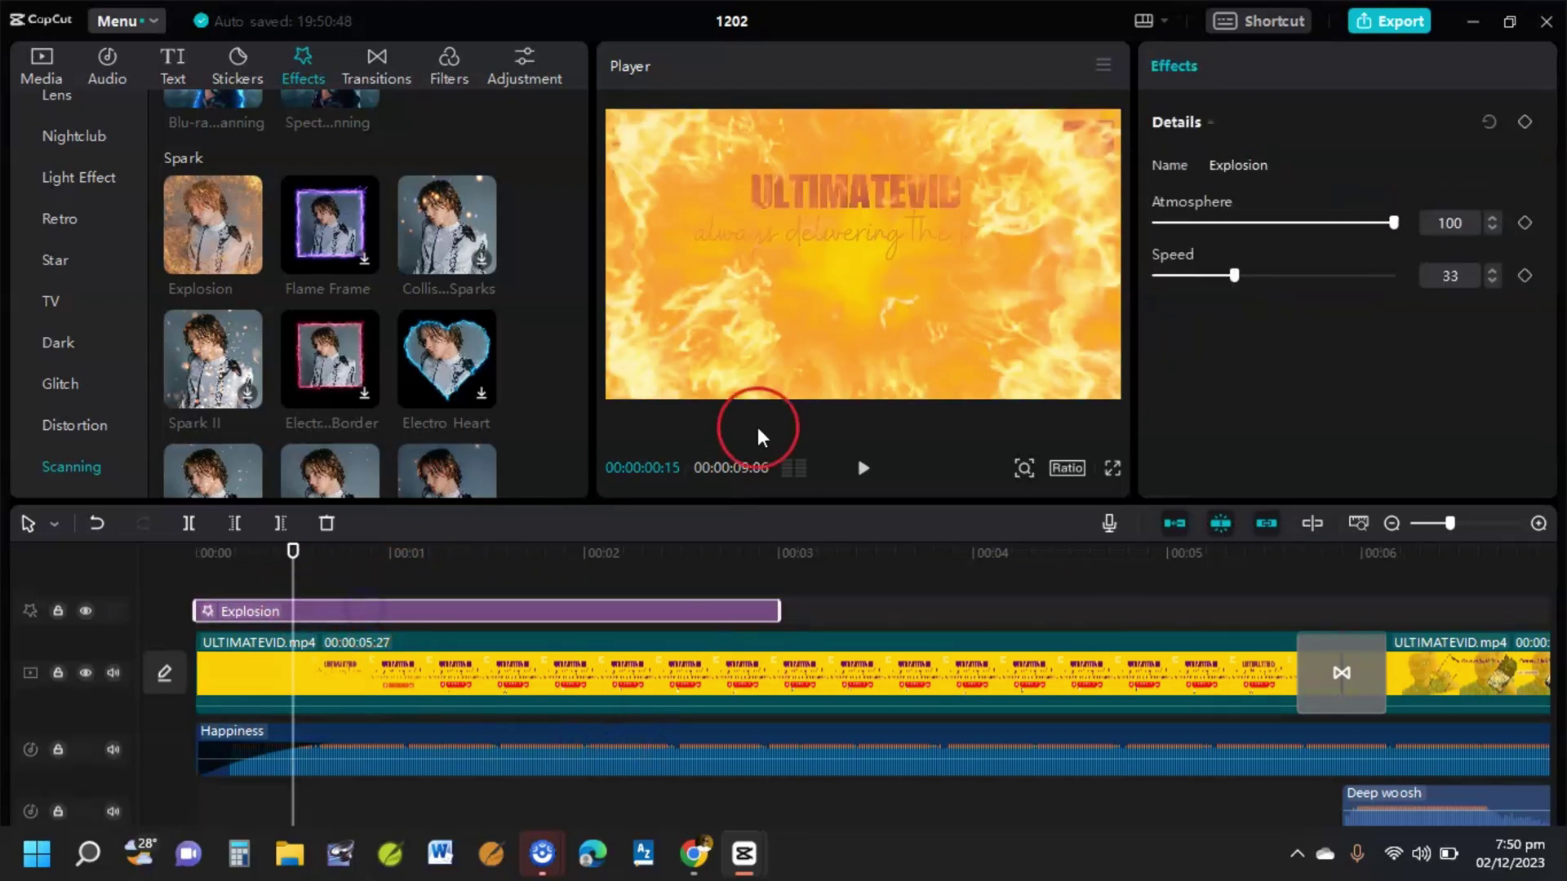
pyautogui.click(1413, 231)
pyautogui.moveTo(1384, 220); pyautogui.dragTo(1215, 275)
# Step: Search the sound effects for "explosion" and add Big bomb explosion at the very start of the timeline
pyautogui.moveTo(294, 549); pyautogui.dragTo(157, 564)
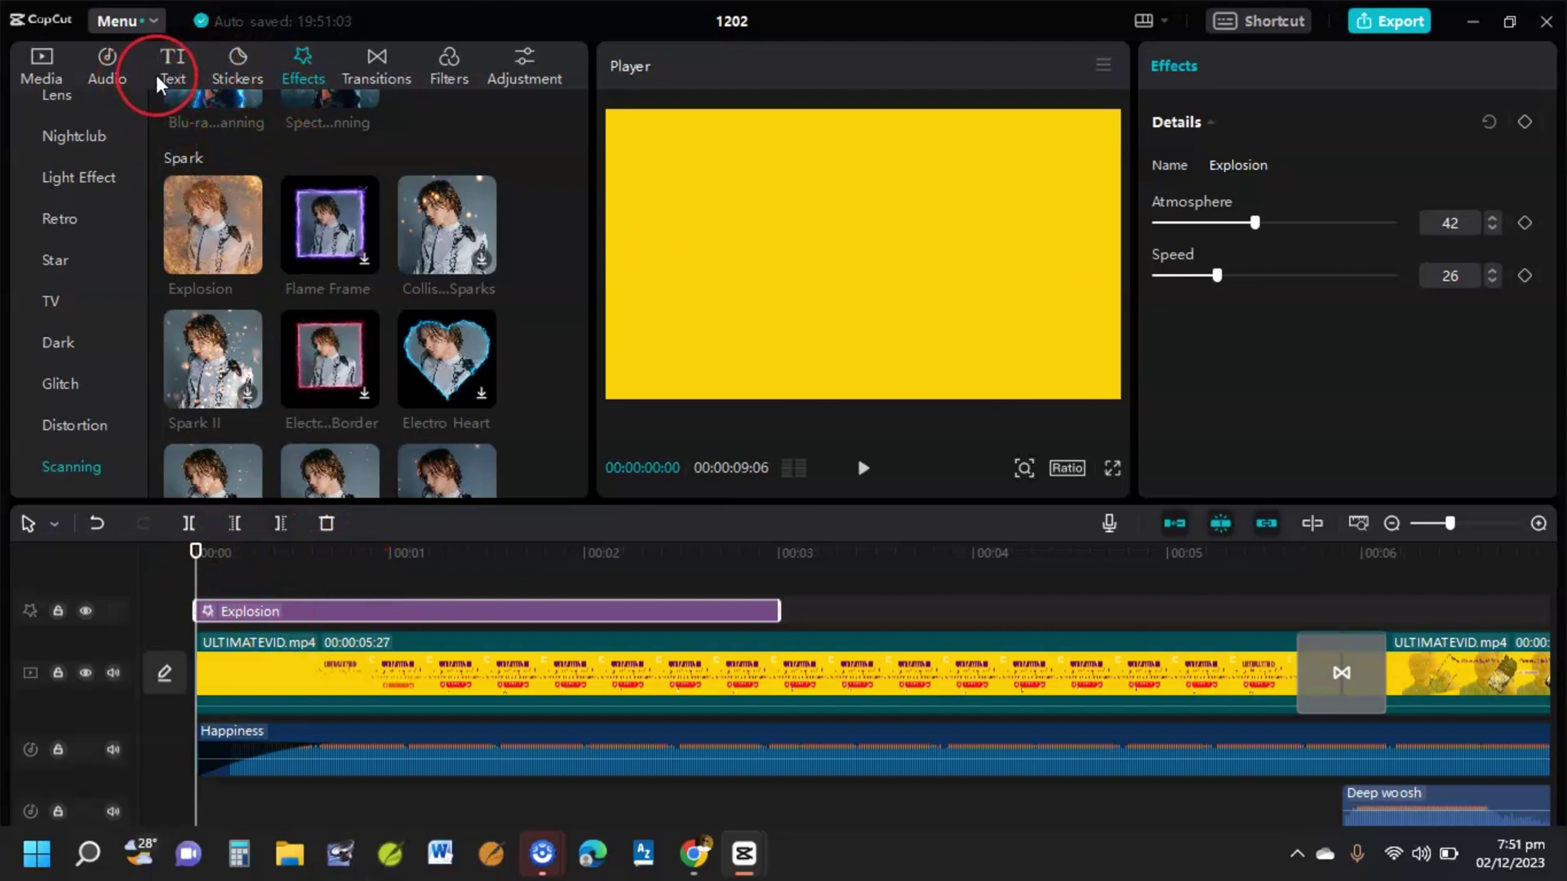
pyautogui.click(106, 71)
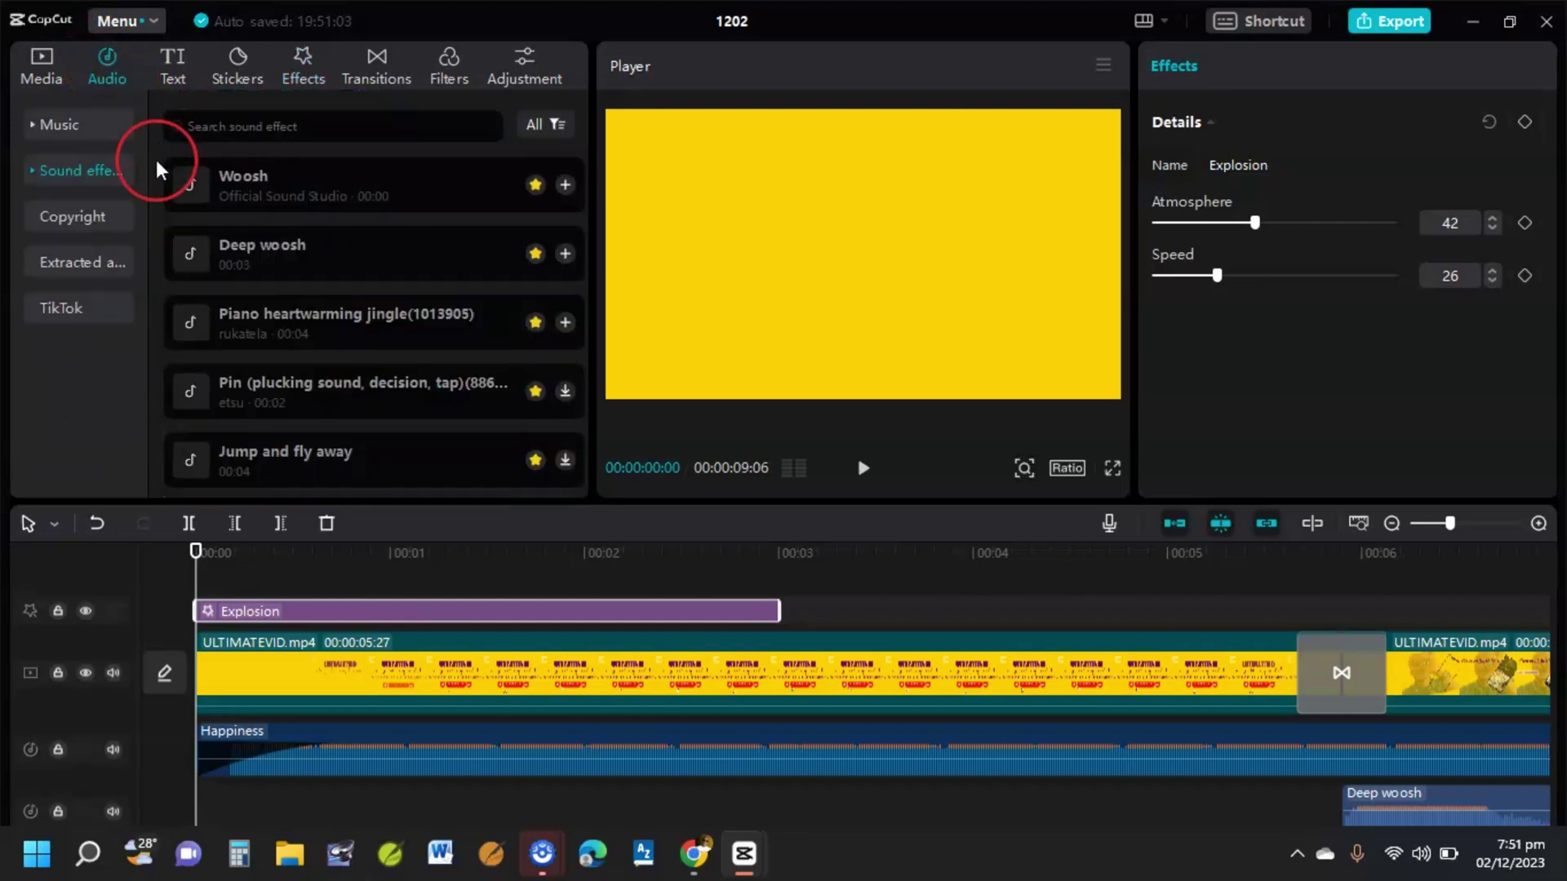
pyautogui.click(80, 170)
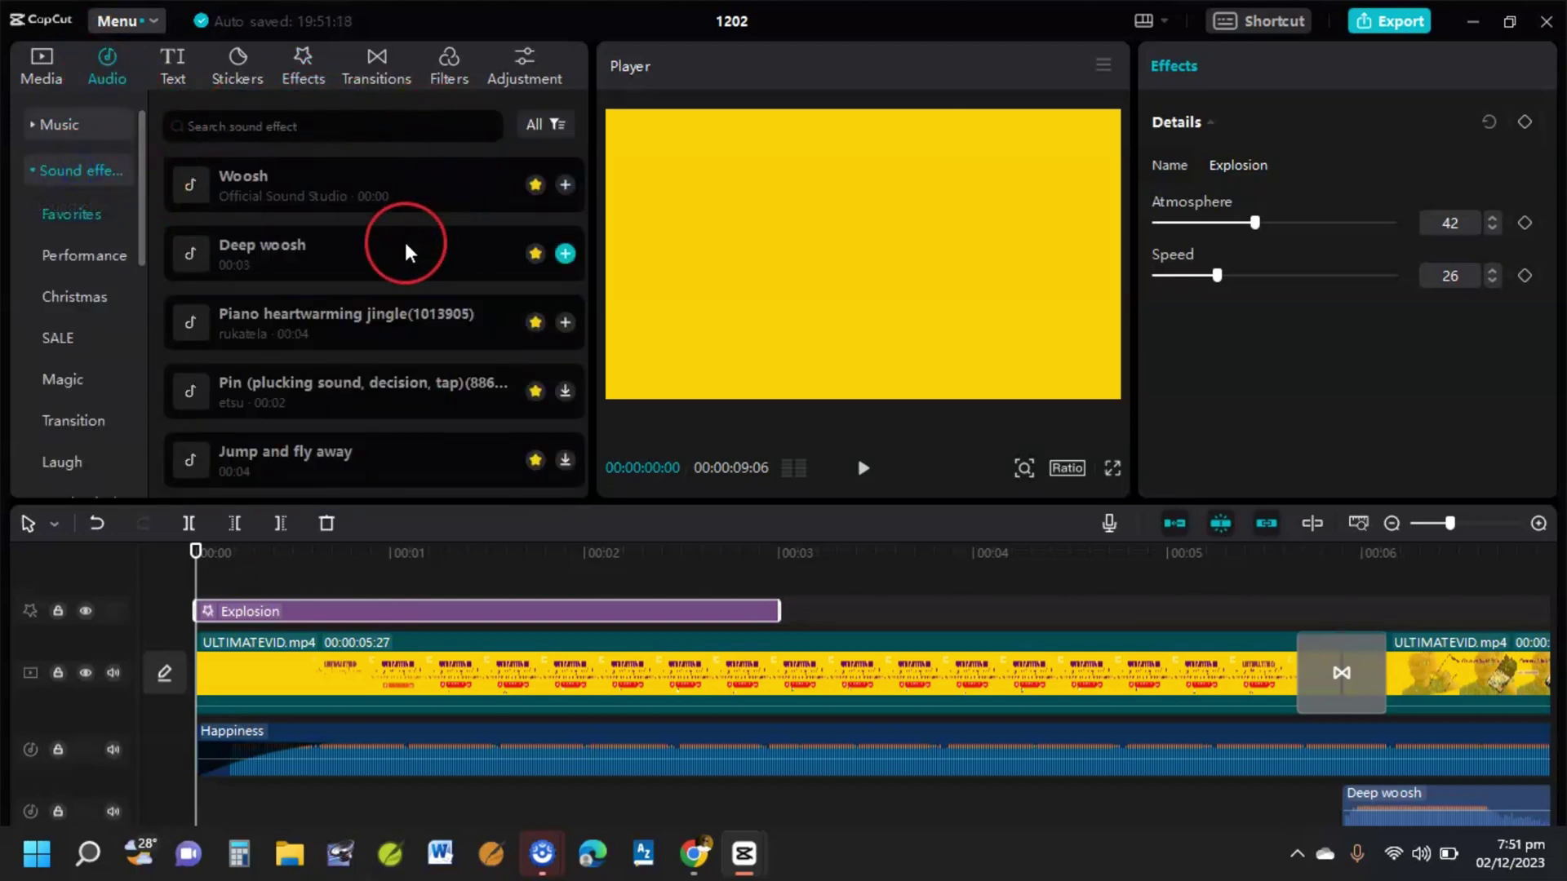
pyautogui.click(303, 128)
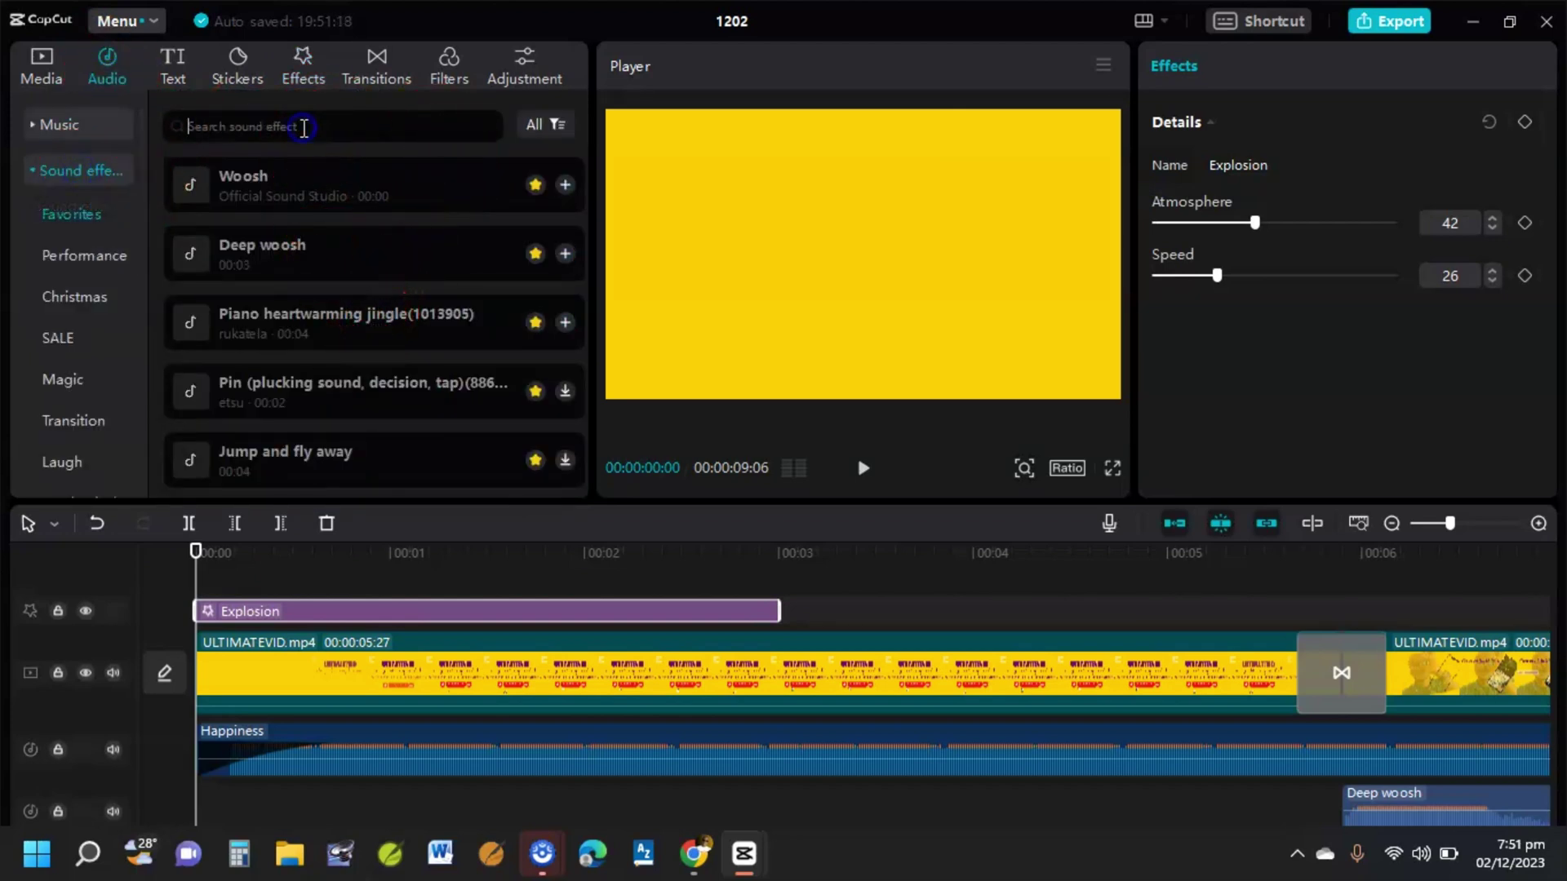
pyautogui.write('explosion')
pyautogui.press('Return')
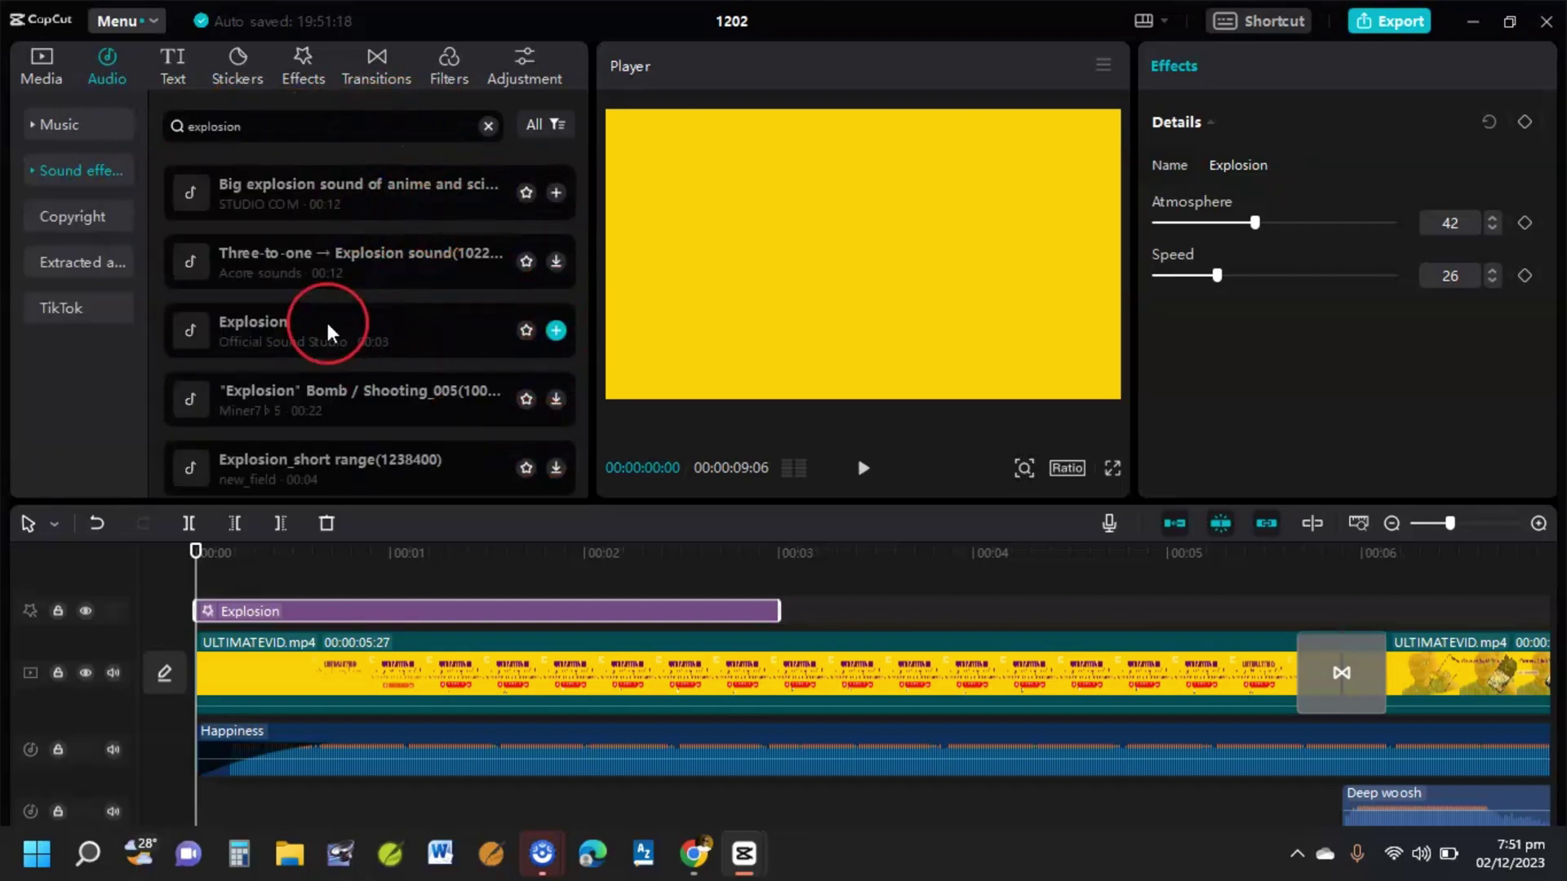
pyautogui.scroll(-1, 419, 328)
pyautogui.scroll(-4, 419, 330)
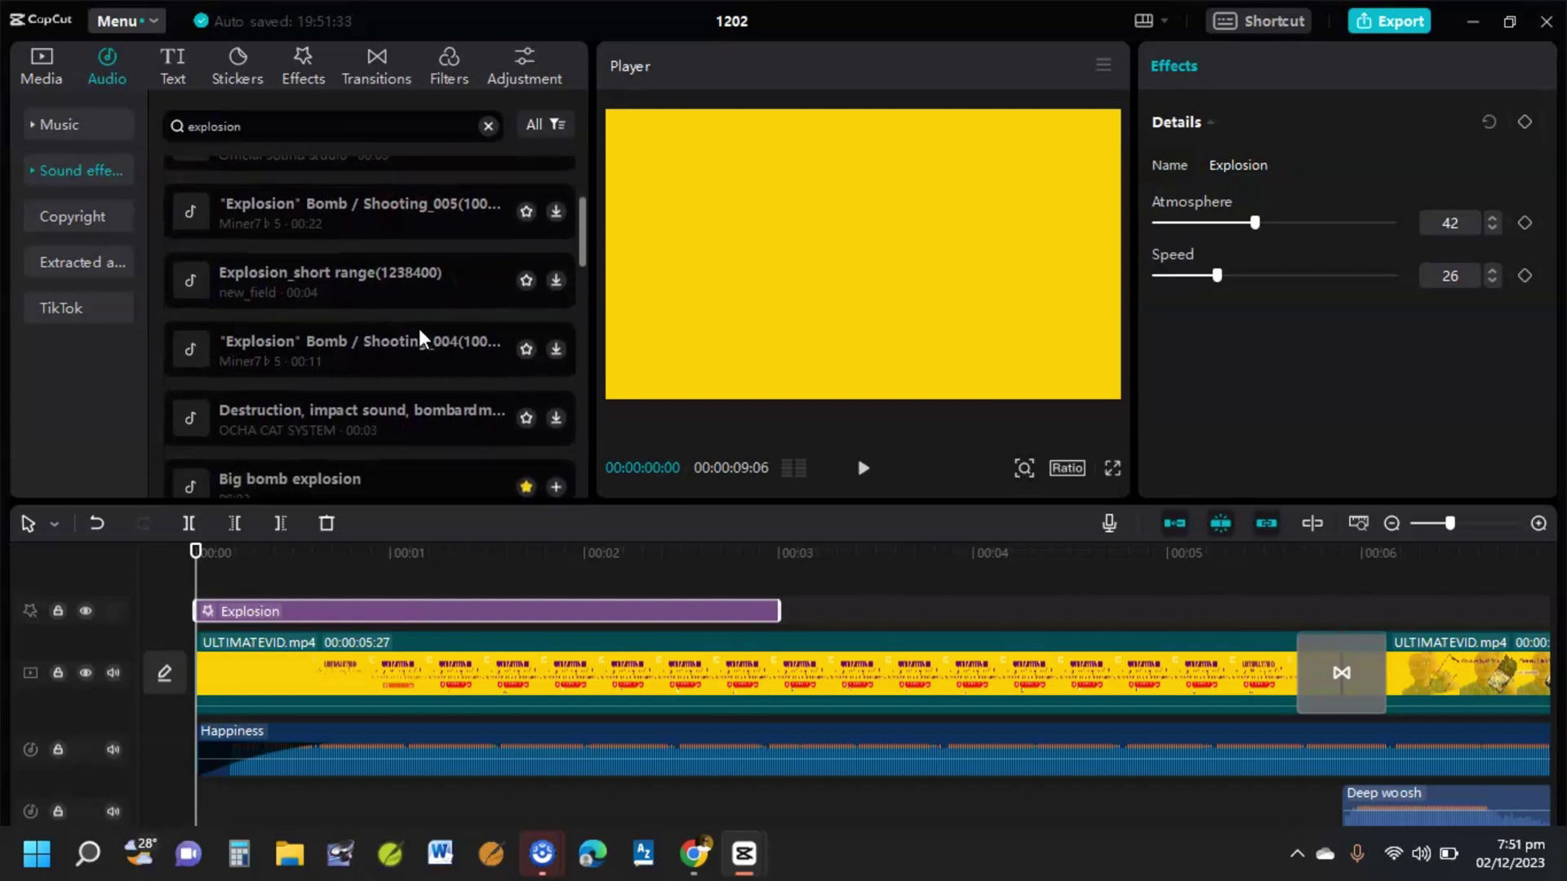
pyautogui.scroll(-1, 418, 328)
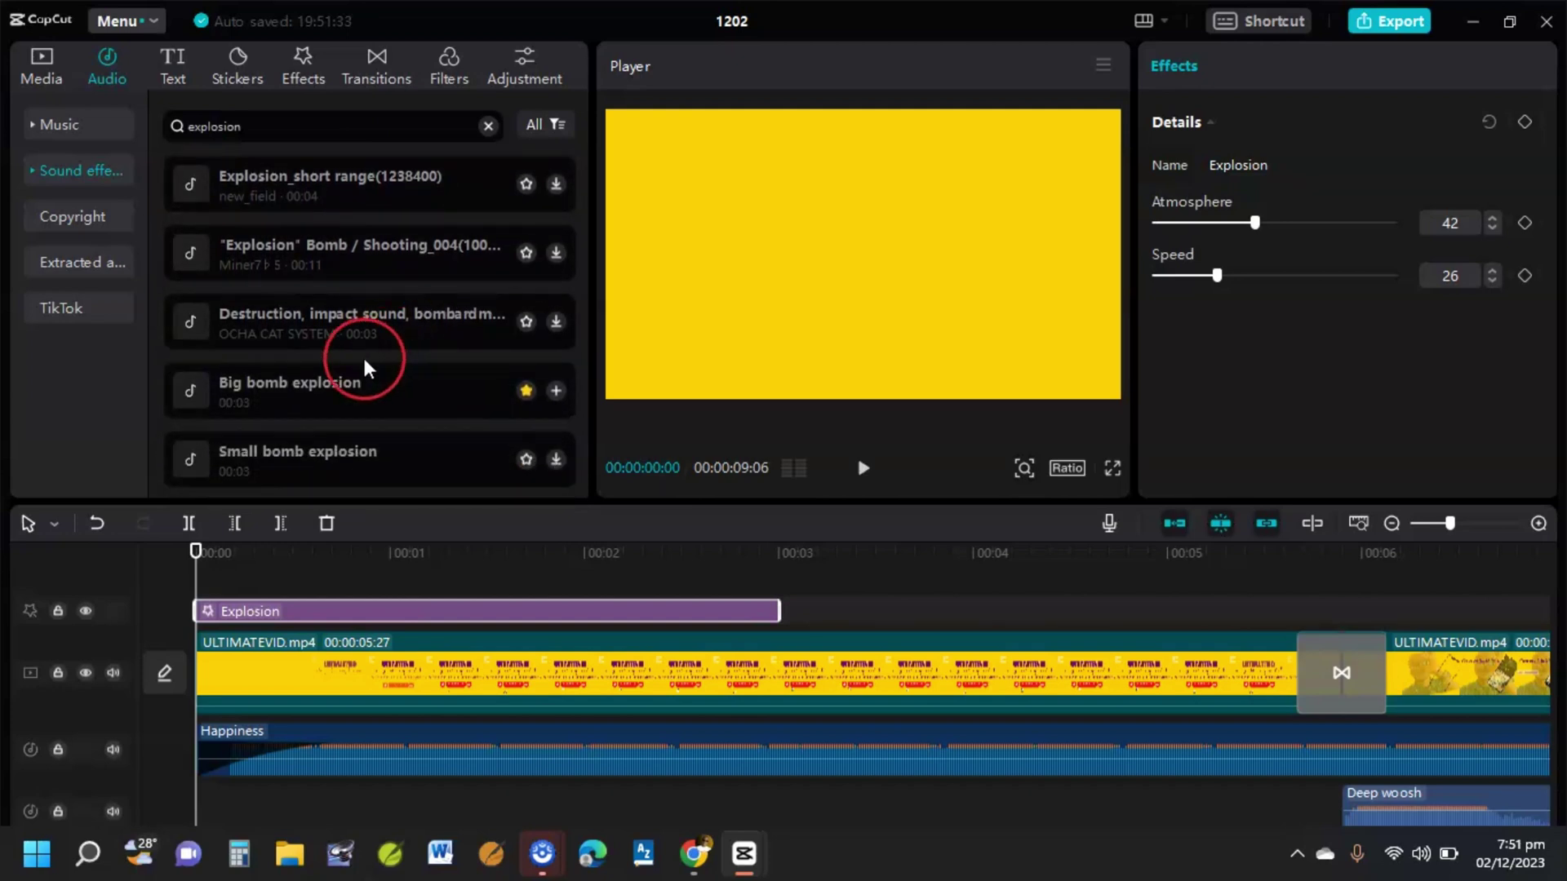
pyautogui.click(341, 381)
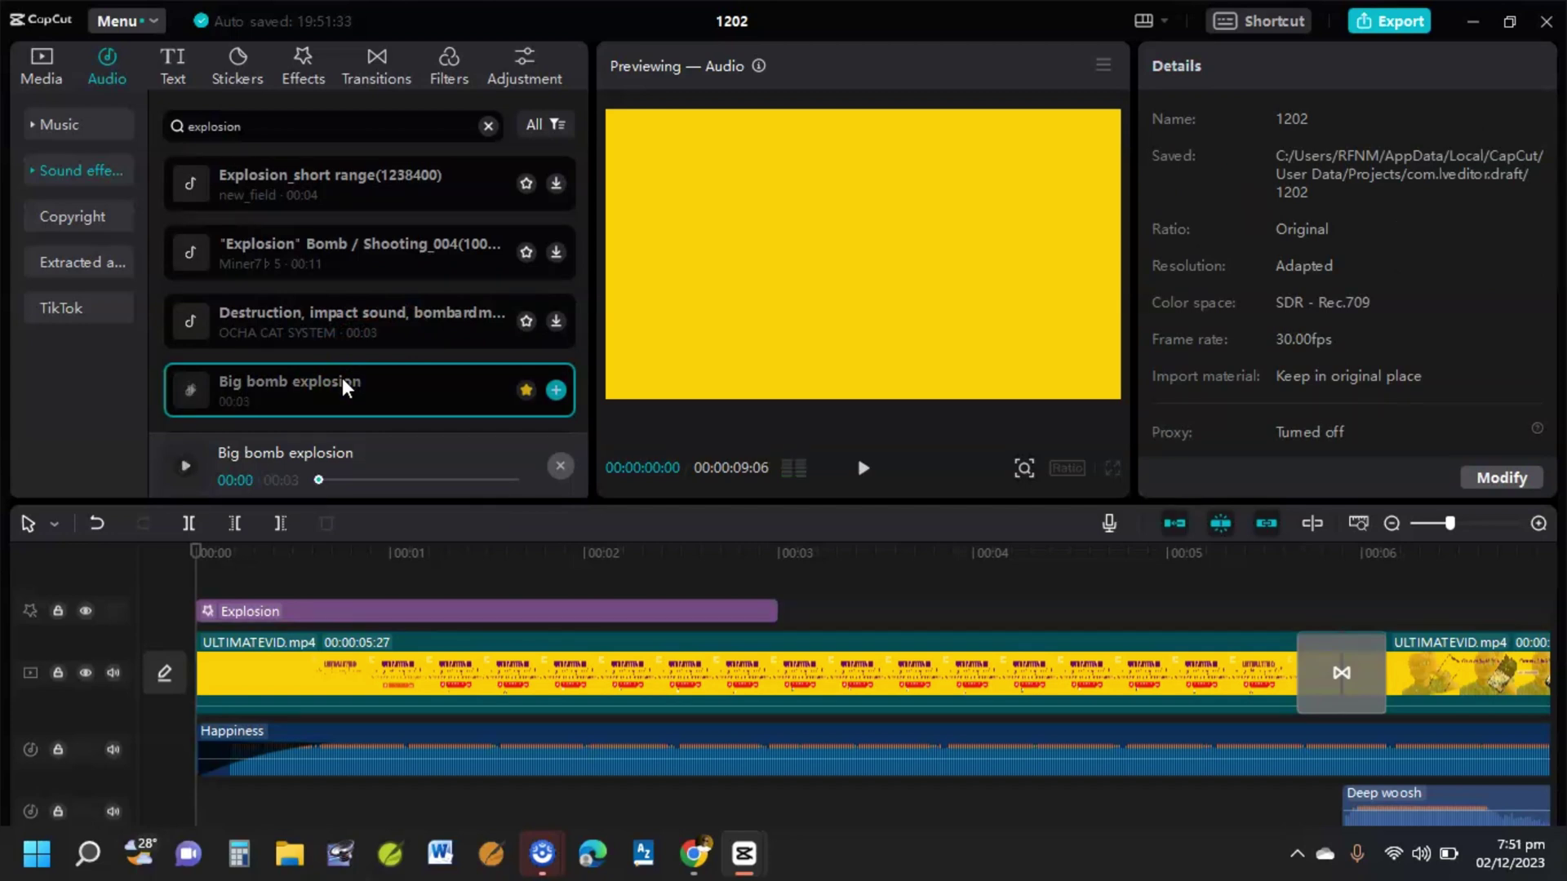
pyautogui.click(556, 390)
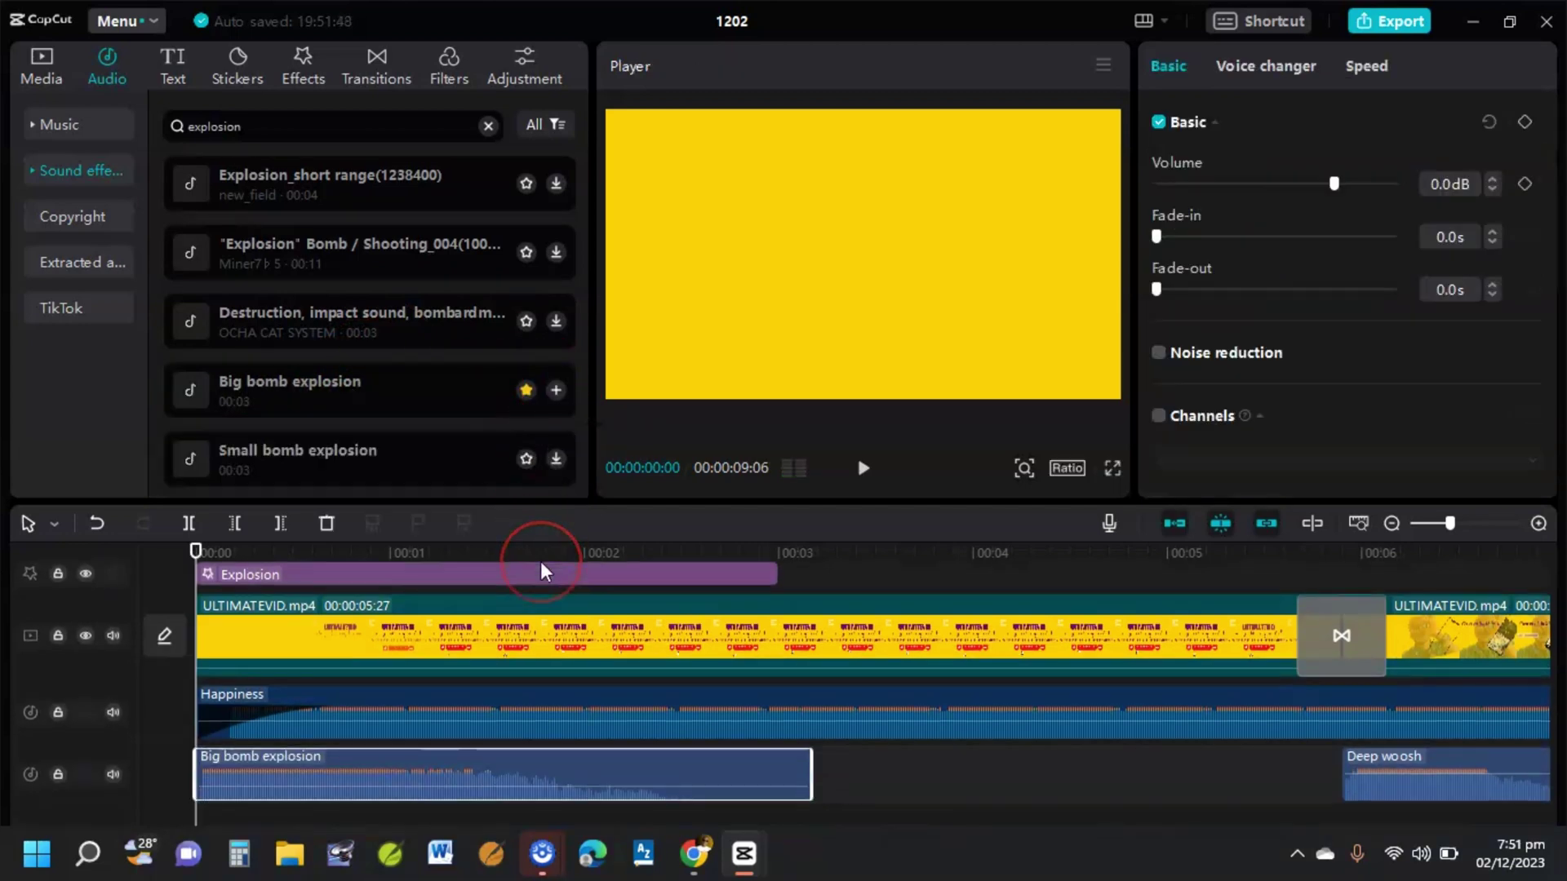
# Step: Play the opening from the beginning to check the bomb sound against the Explosion effect
pyautogui.scroll(-1, 540, 563)
pyautogui.scroll(1, 540, 561)
pyautogui.click(195, 555)
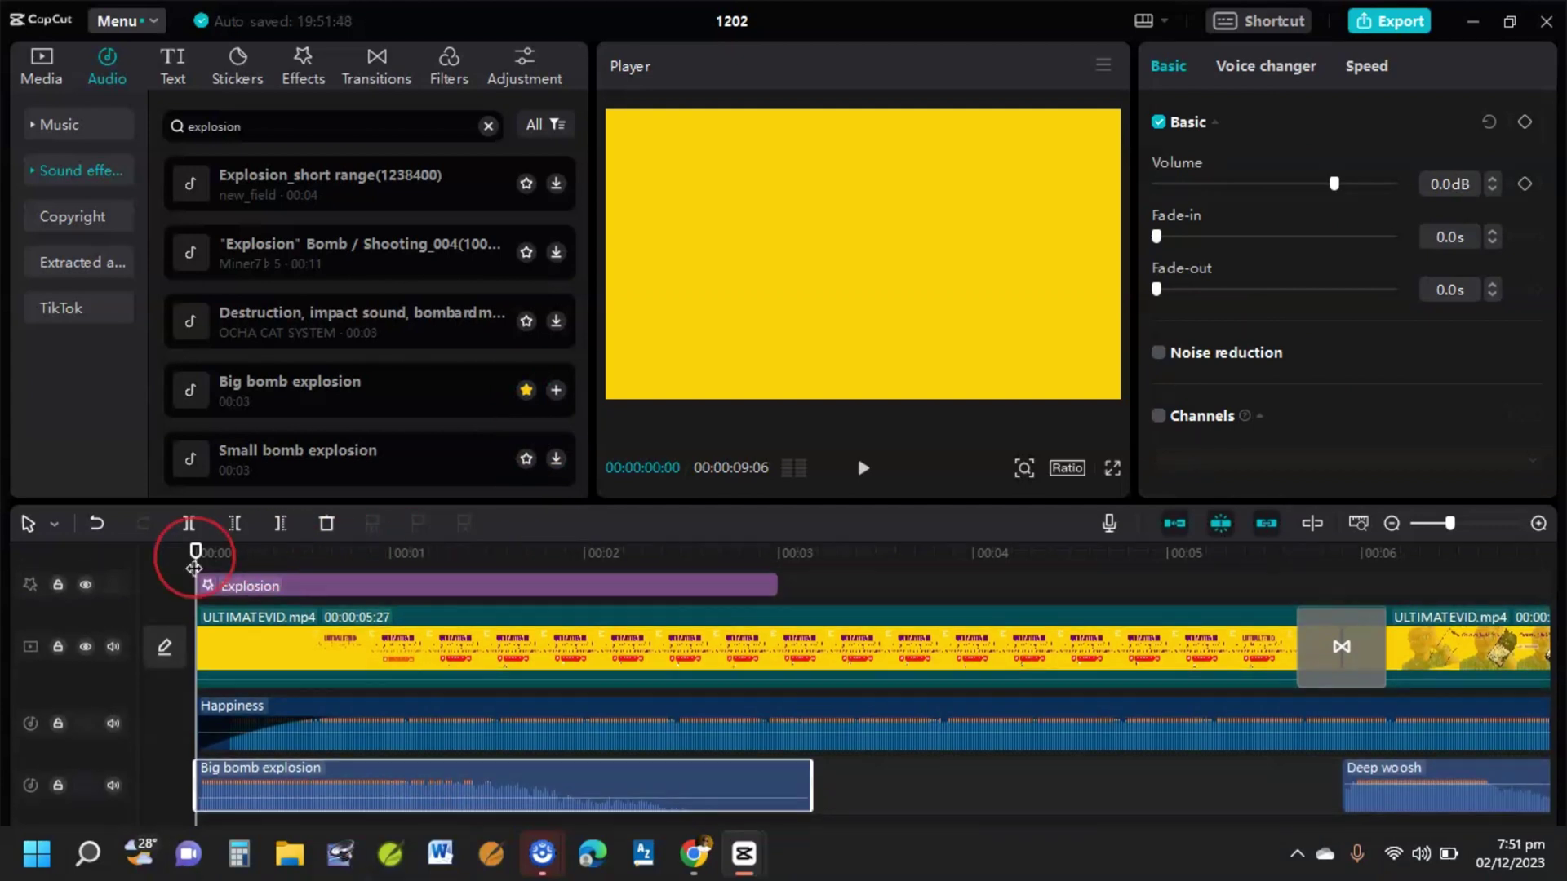
pyautogui.click(581, 549)
pyautogui.press('space')
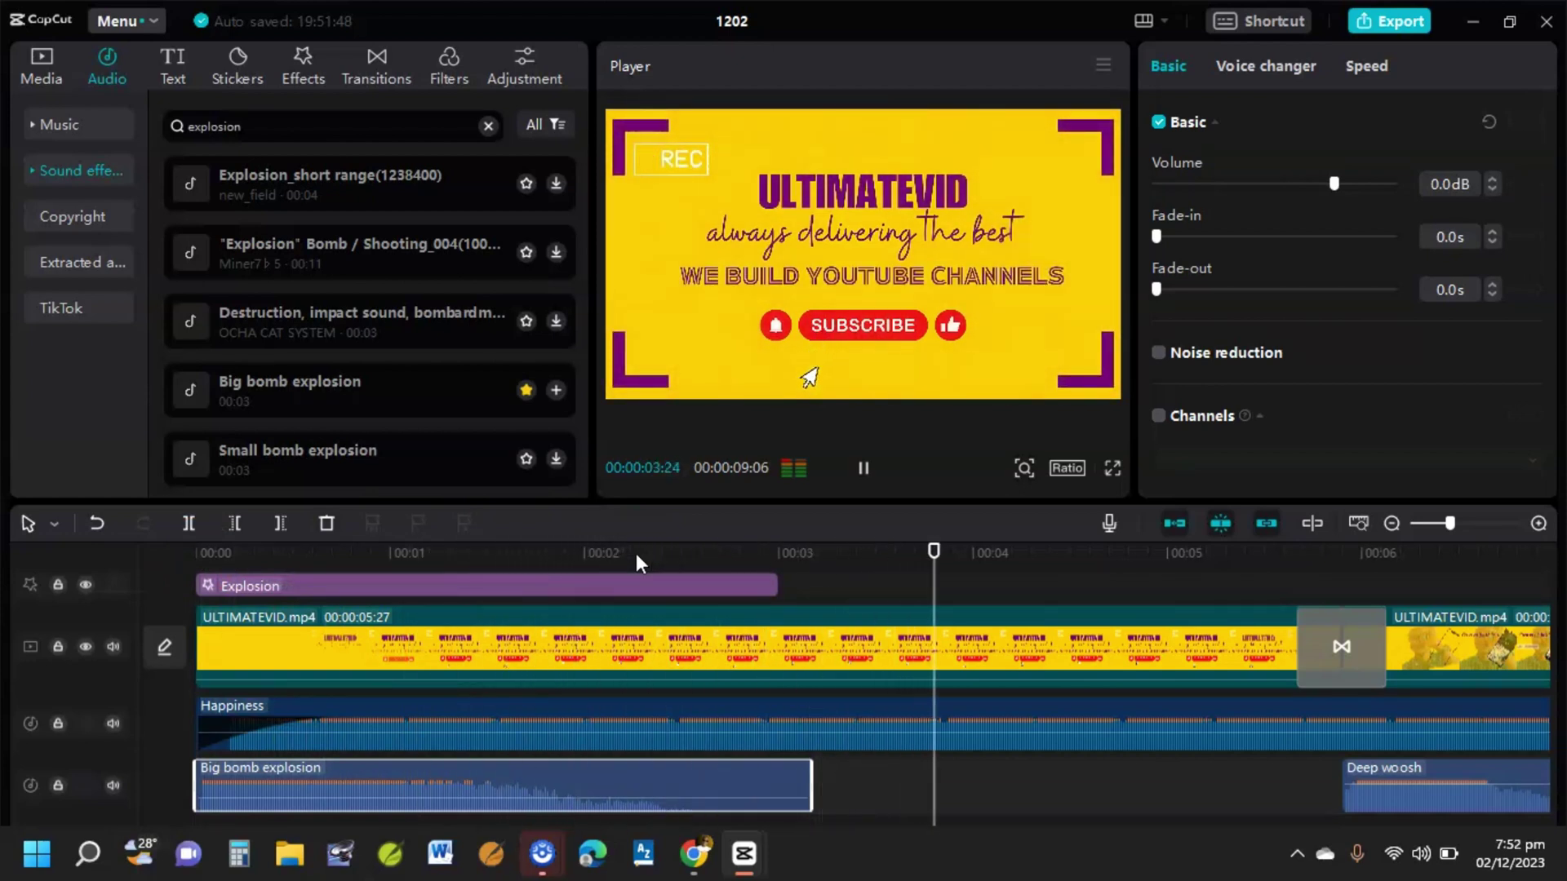
pyautogui.press('space')
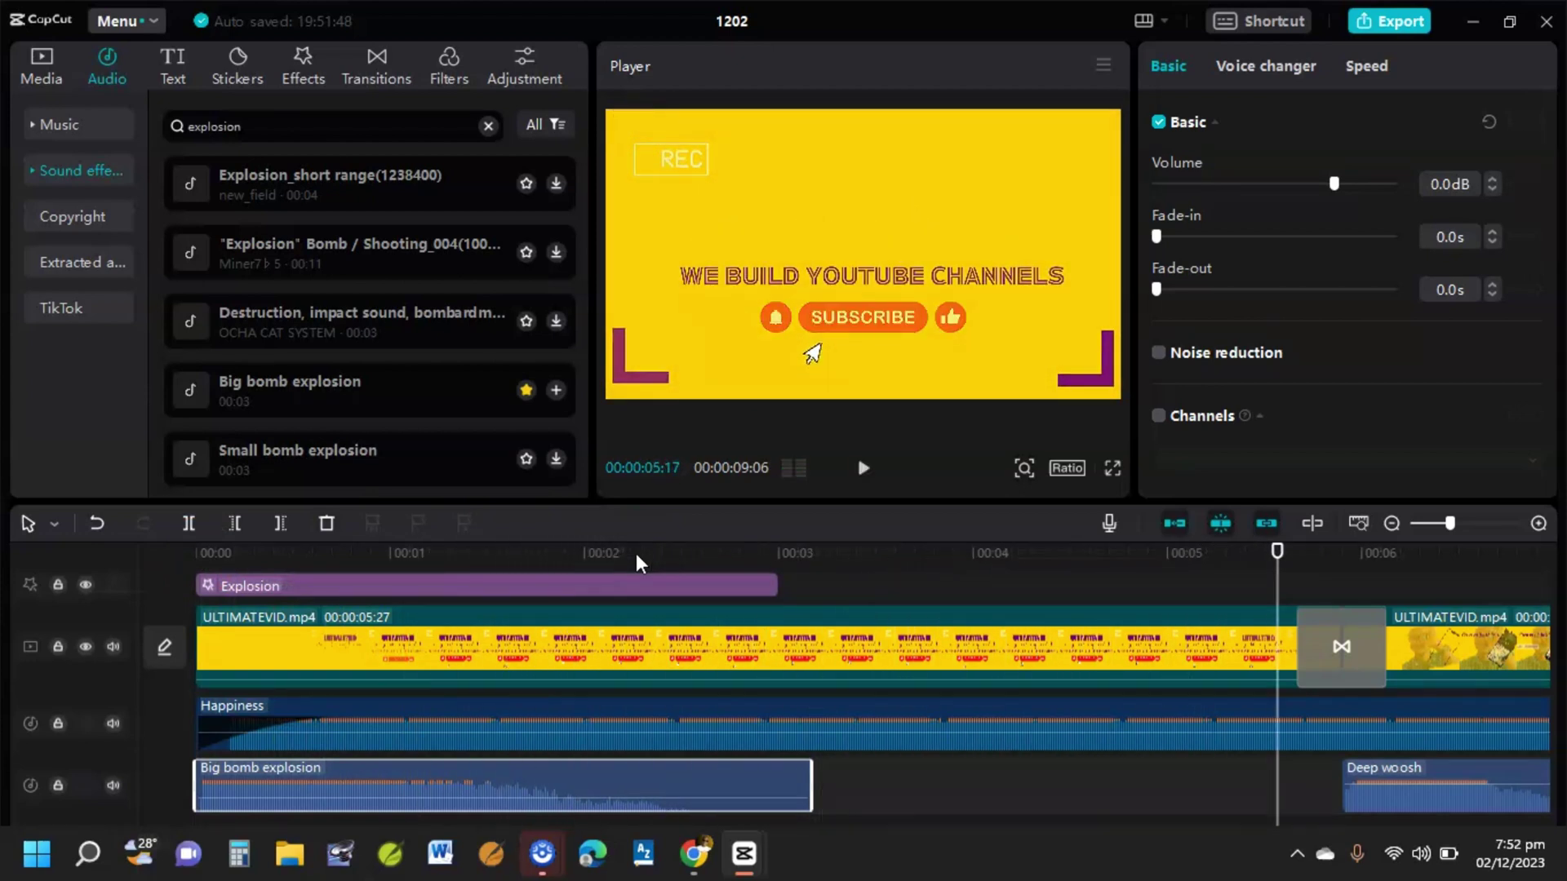
# Step: Lower the volume of the Big bomb explosion clip to -14.0 dB
pyautogui.click(198, 784)
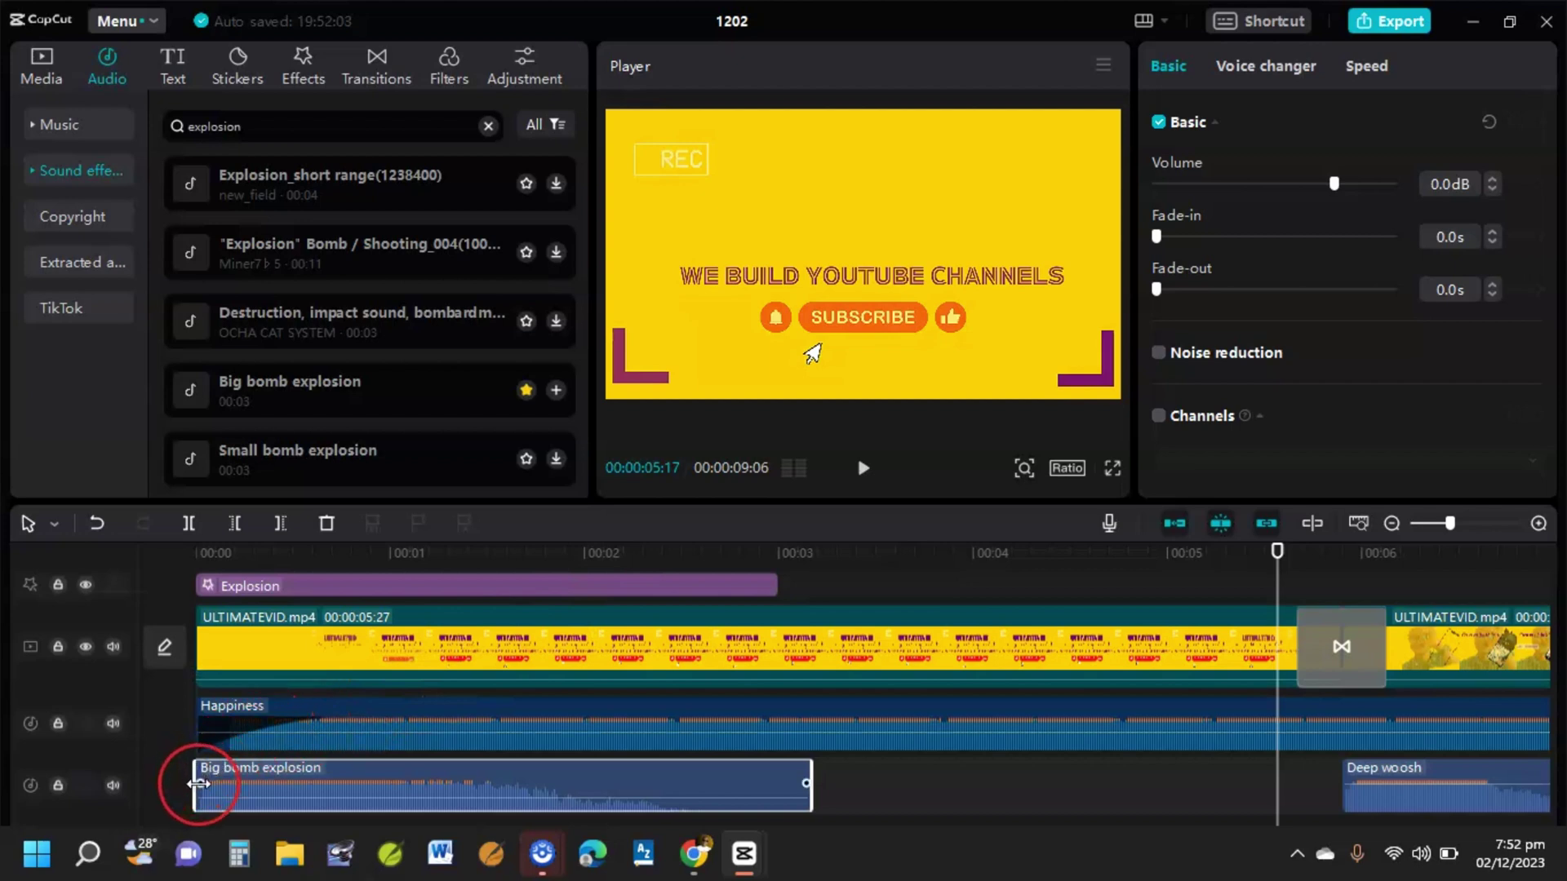
pyautogui.click(1105, 437)
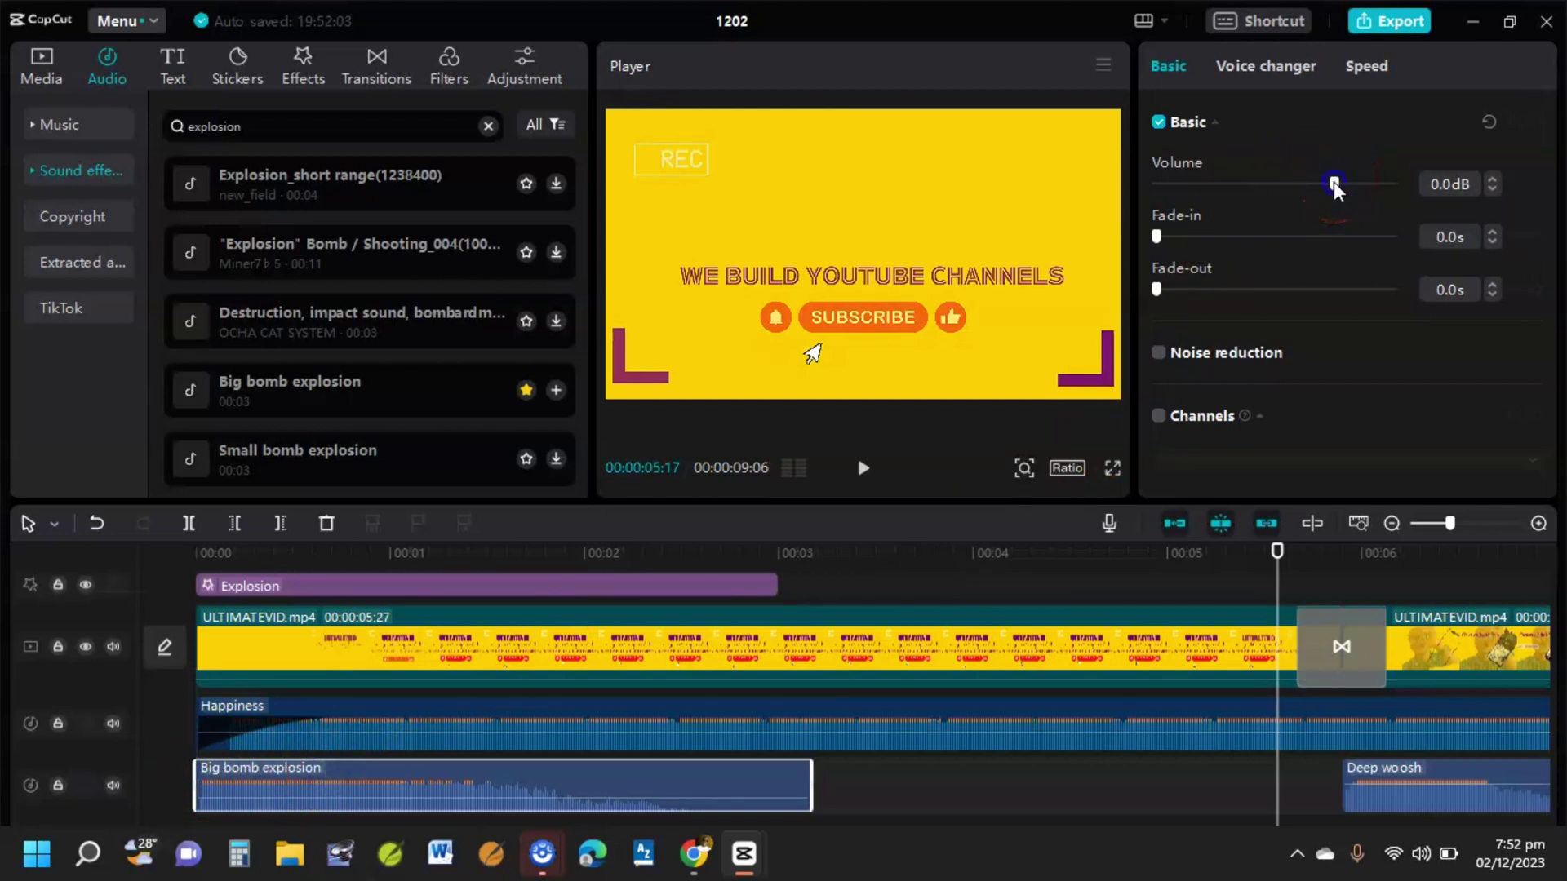
pyautogui.moveTo(1334, 181); pyautogui.dragTo(1289, 183)
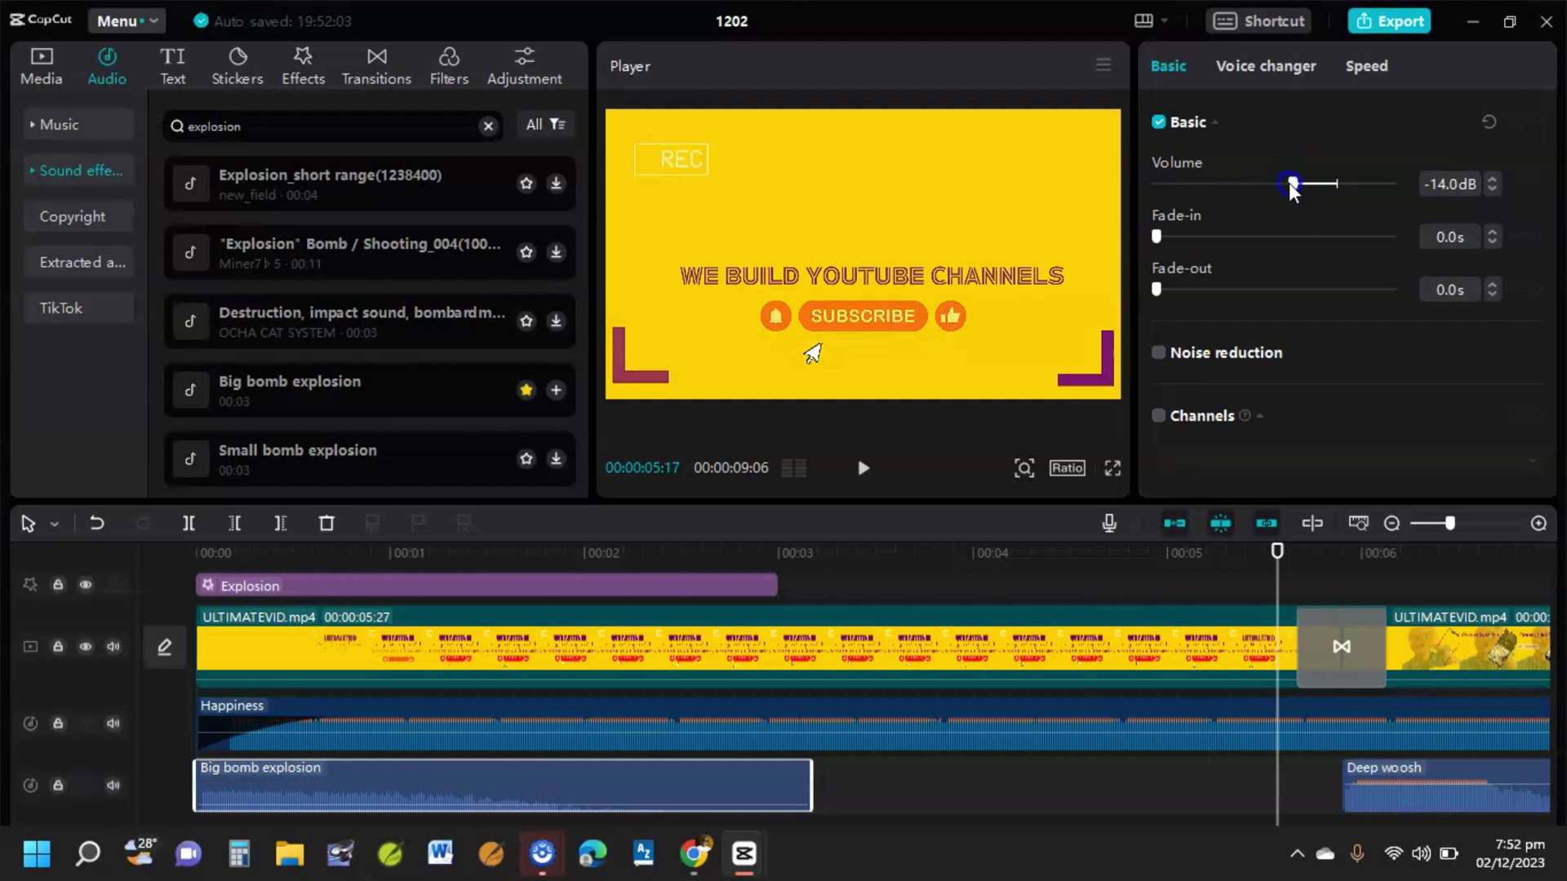
# Step: Play the whole video from the beginning to review the finished effects and sound levels
pyautogui.click(845, 574)
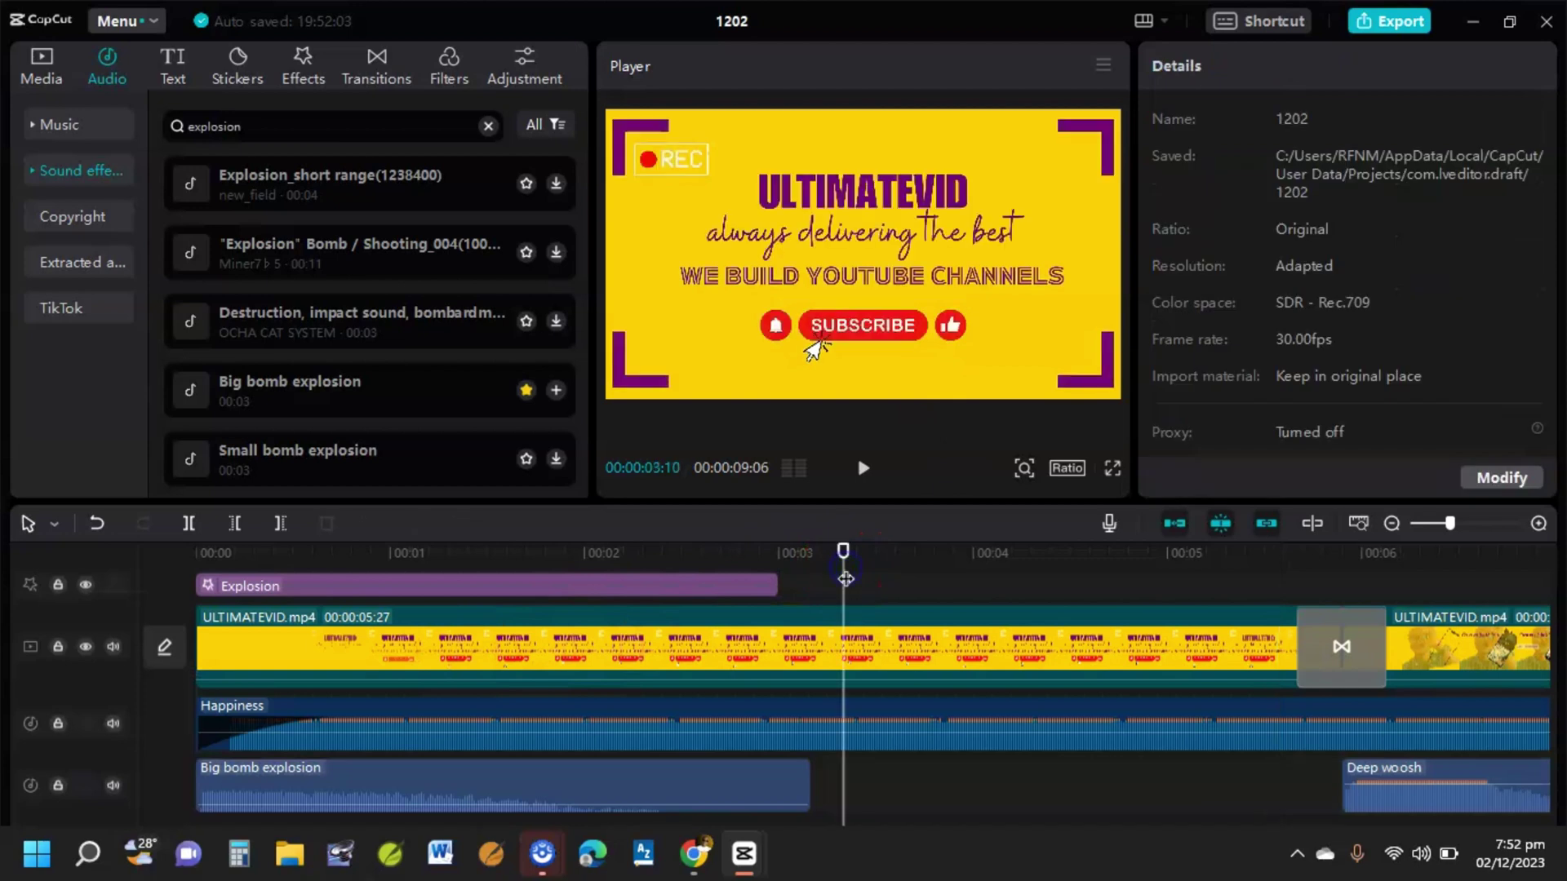
pyautogui.moveTo(846, 578); pyautogui.dragTo(84, 580)
pyautogui.press('space')
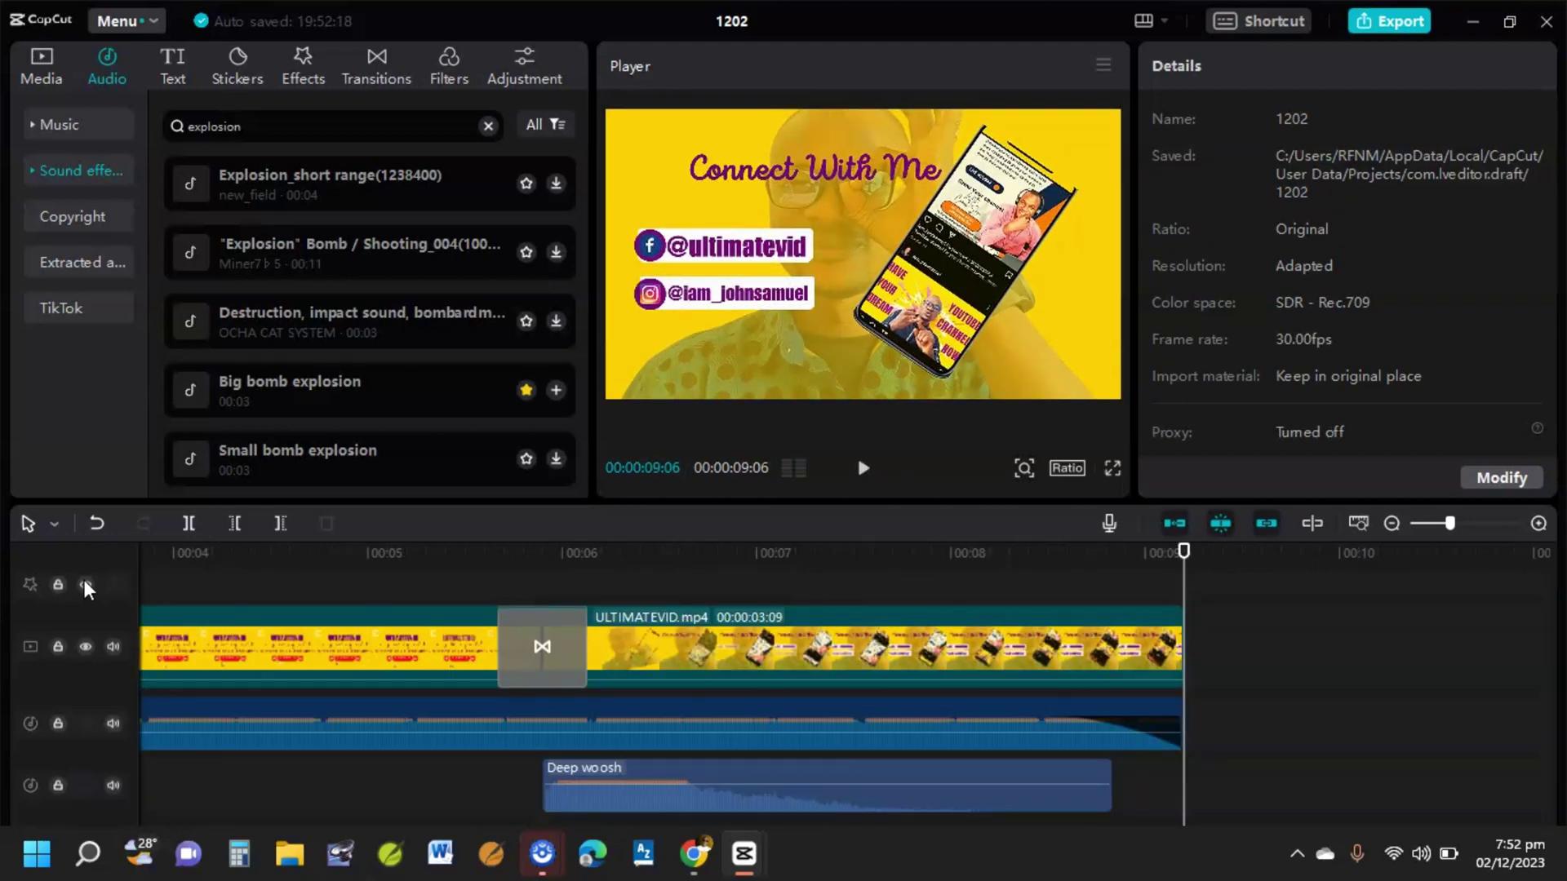
pyautogui.scroll(5, 384, 743)
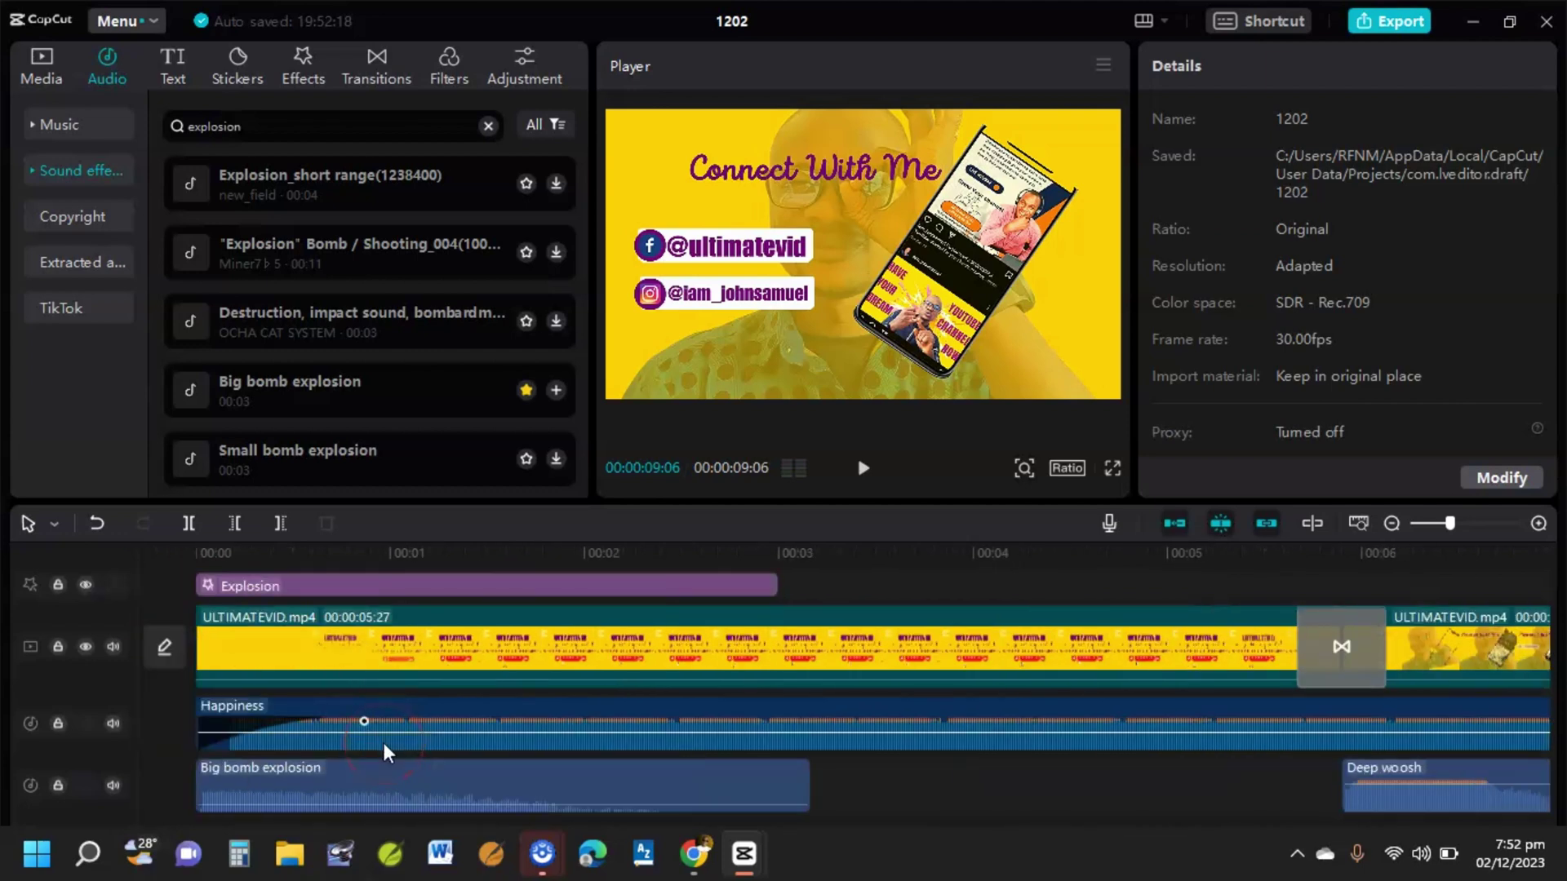
pyautogui.click(857, 555)
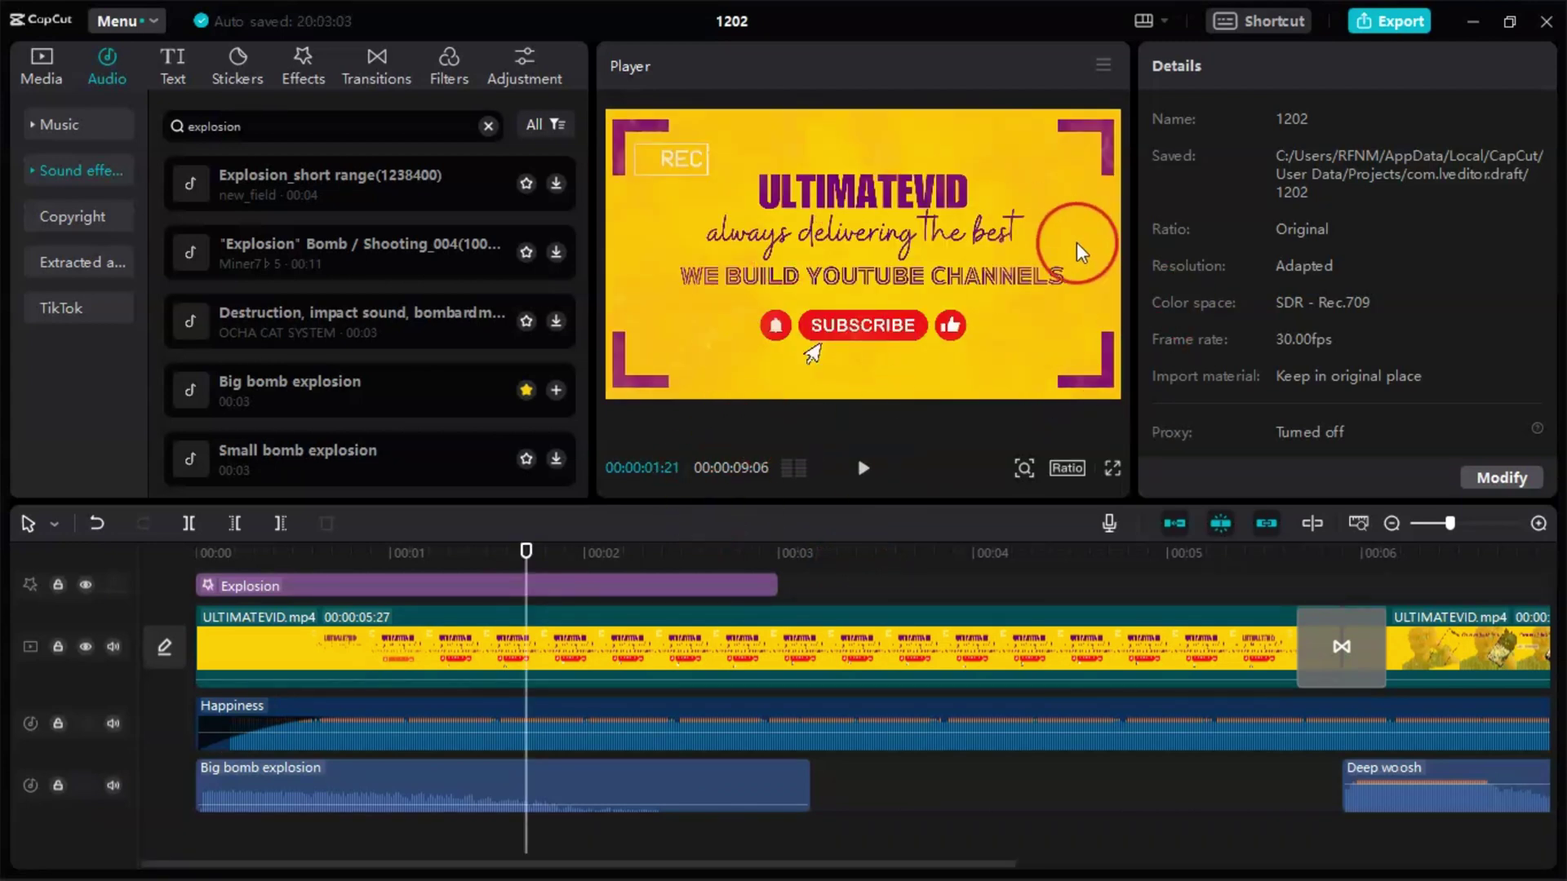
# Step: Open the export settings for the finished project and select 4K as the video resolution
pyautogui.click(1384, 23)
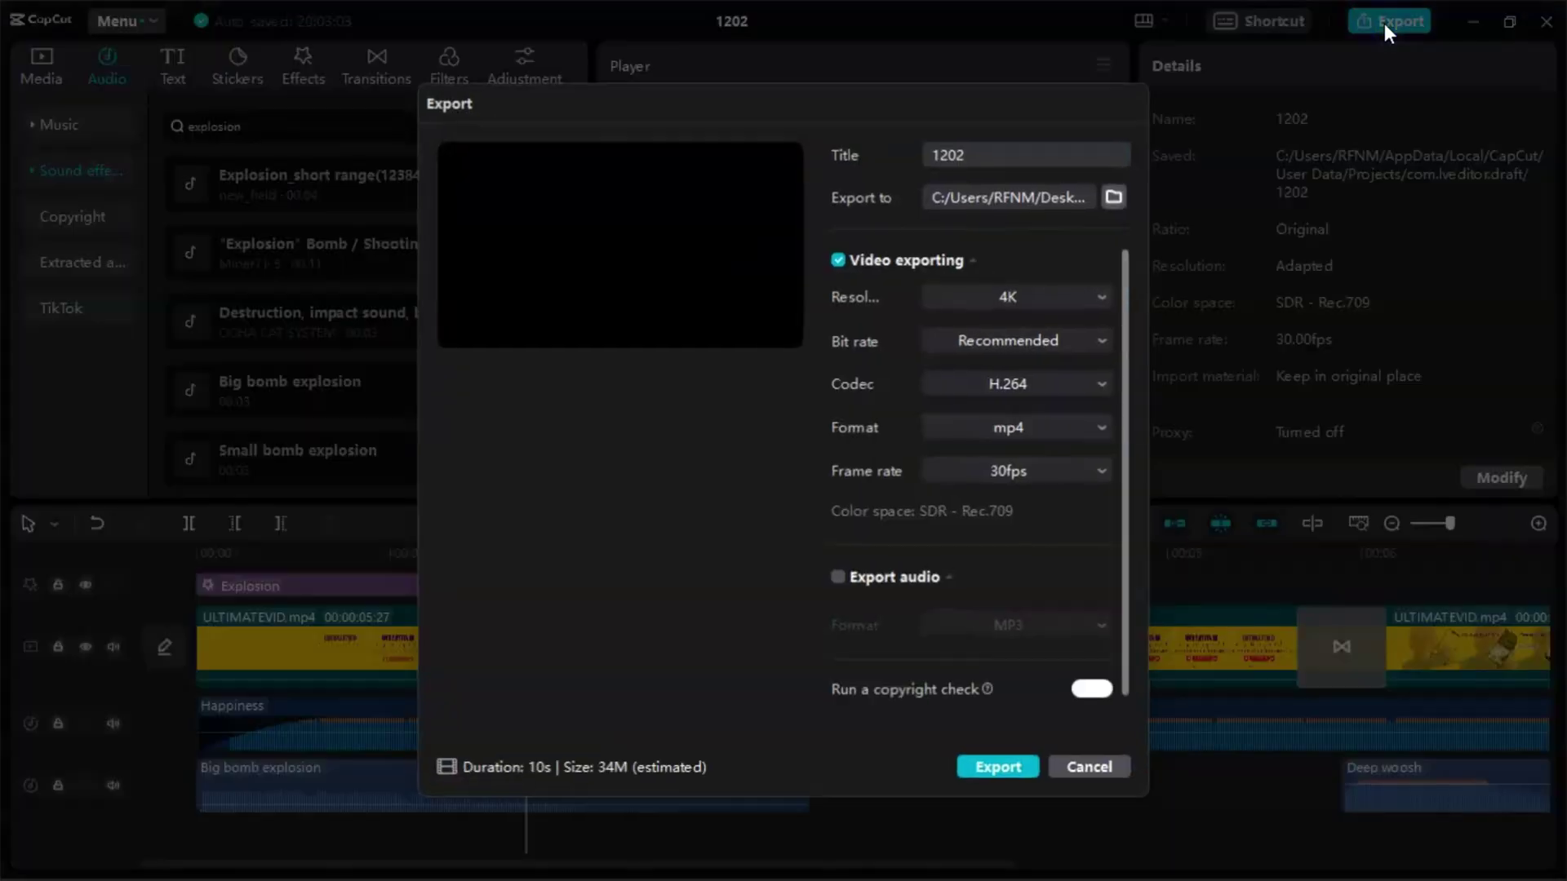
pyautogui.click(1087, 292)
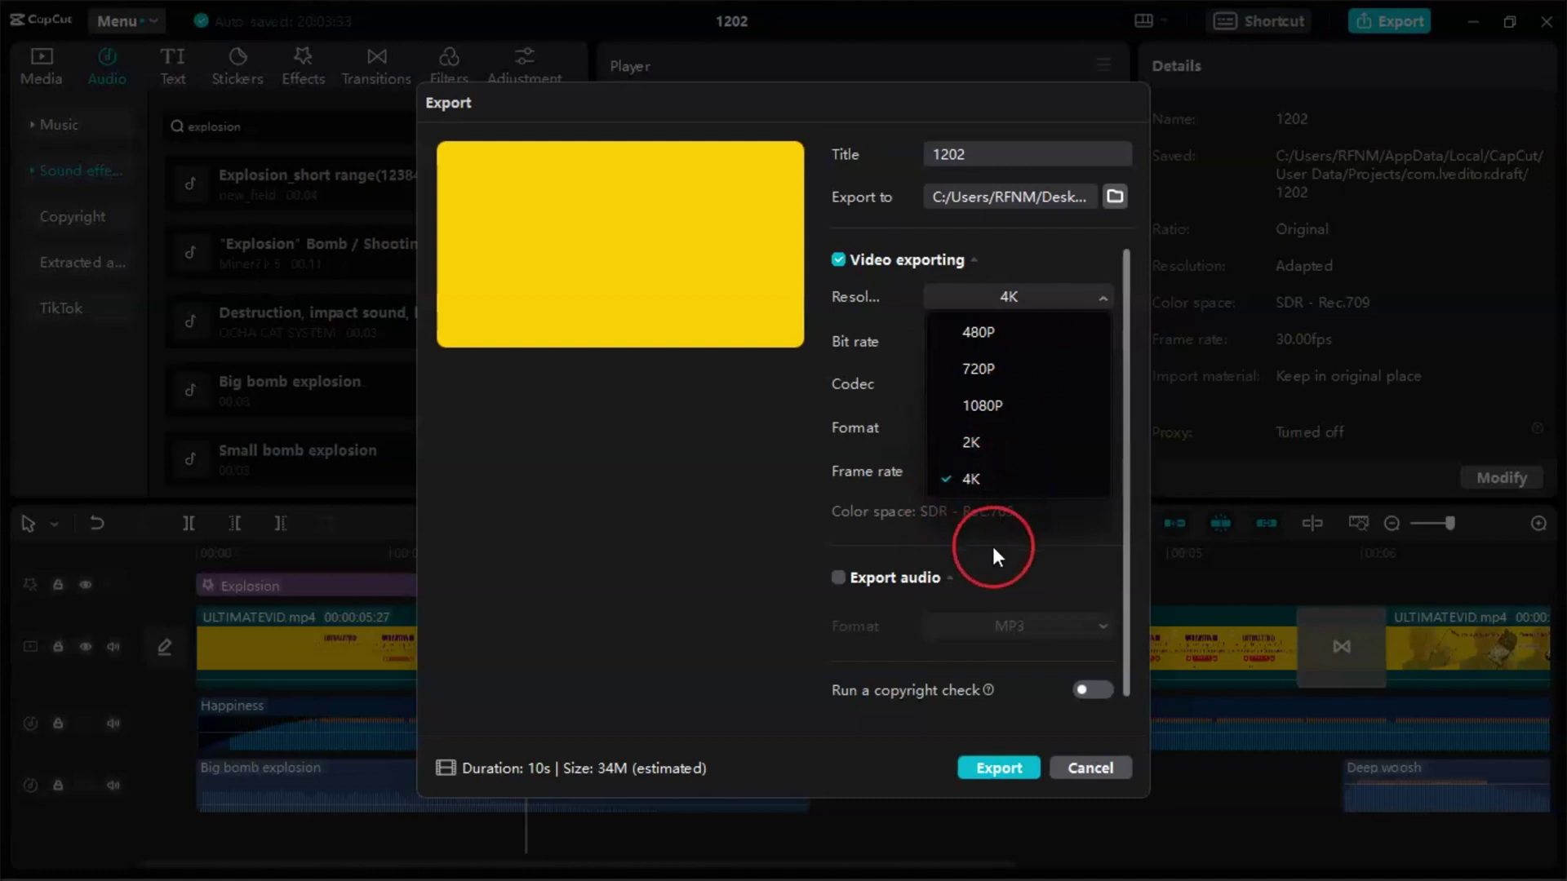
pyautogui.click(967, 478)
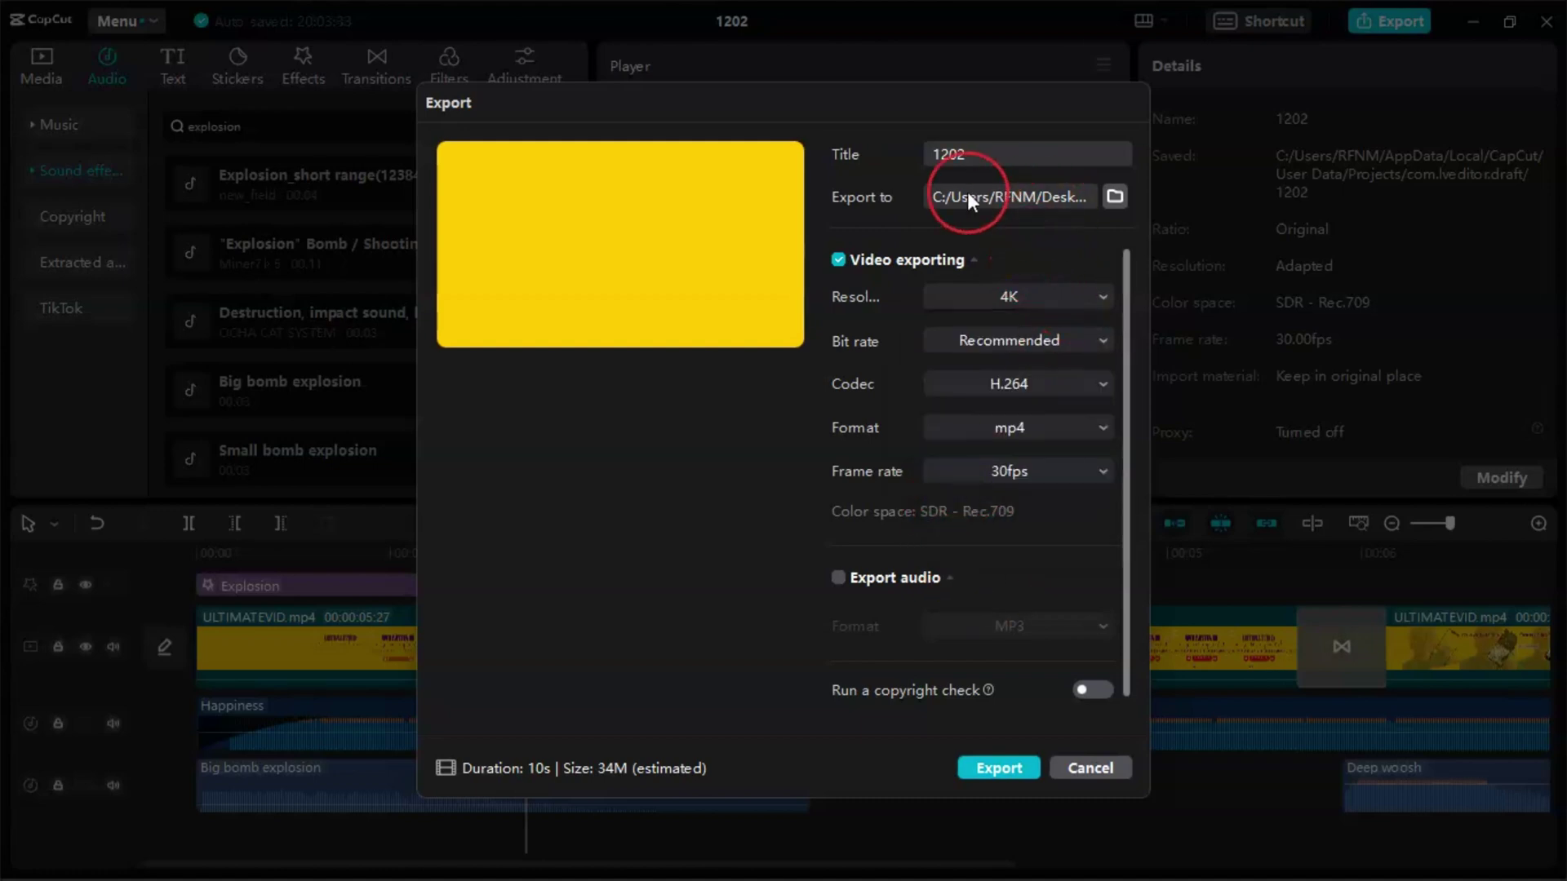
# Step: Set the Desktop as the destination folder for the exported video
pyautogui.click(1115, 195)
pyautogui.scroll(-10, 744, 364)
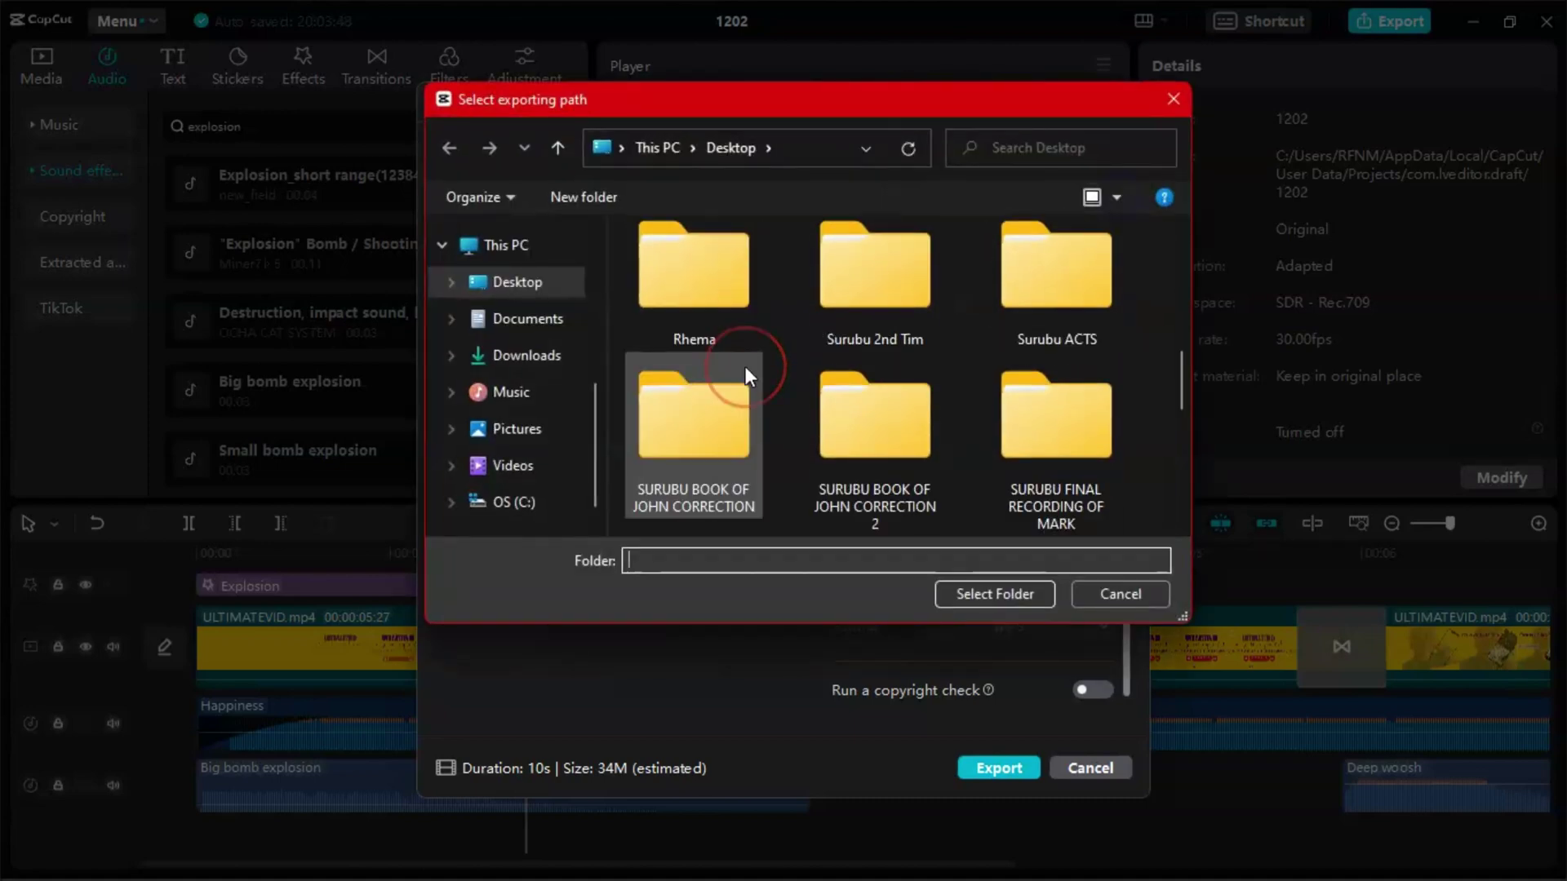
pyautogui.click(507, 286)
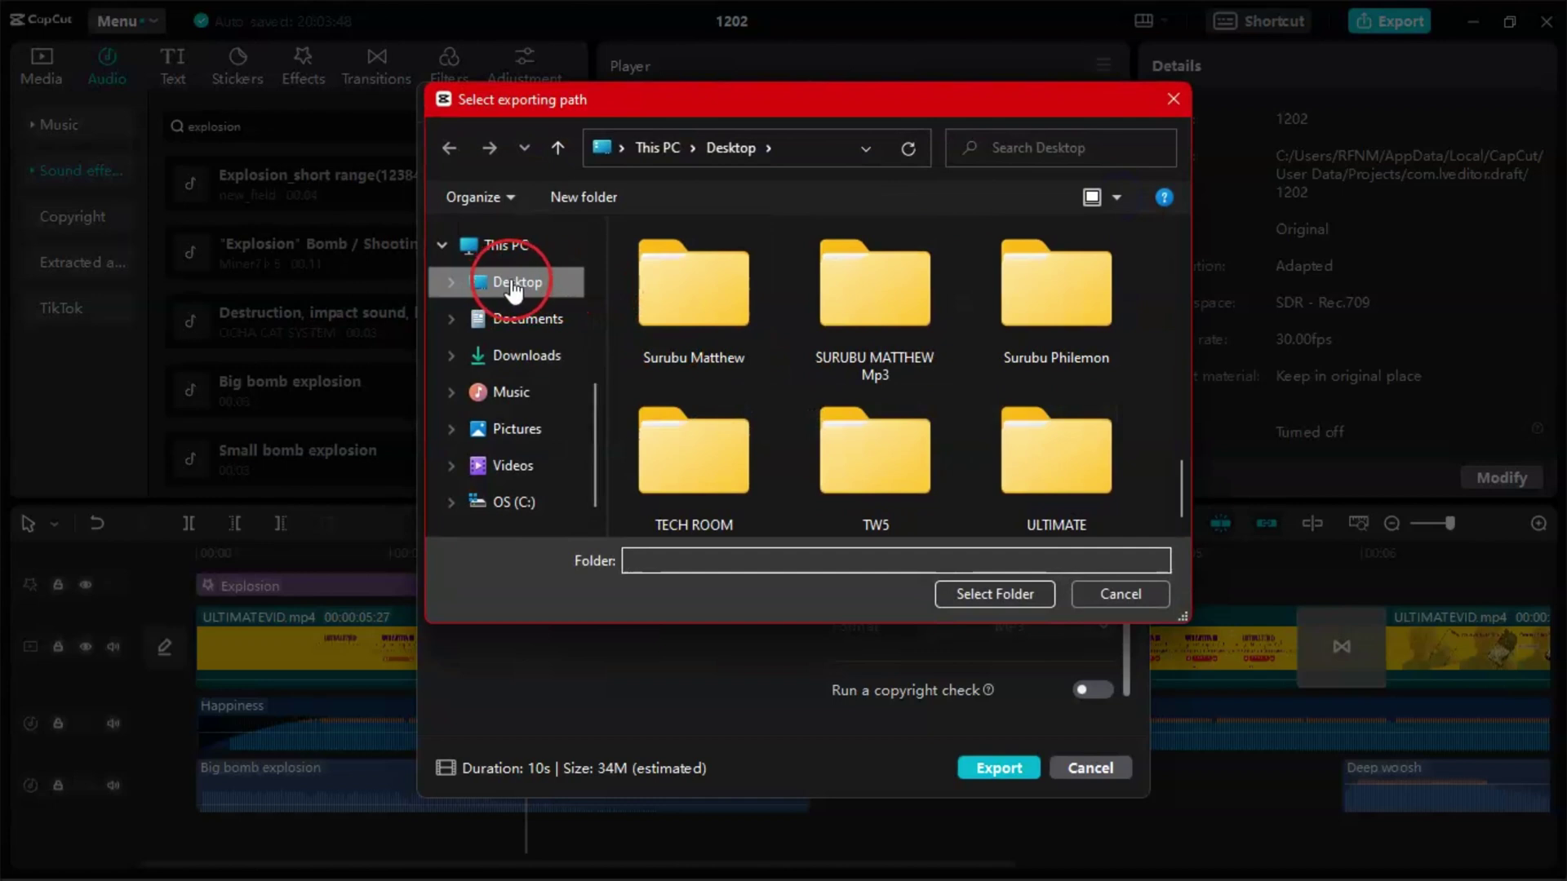
pyautogui.click(913, 548)
pyautogui.click(1000, 595)
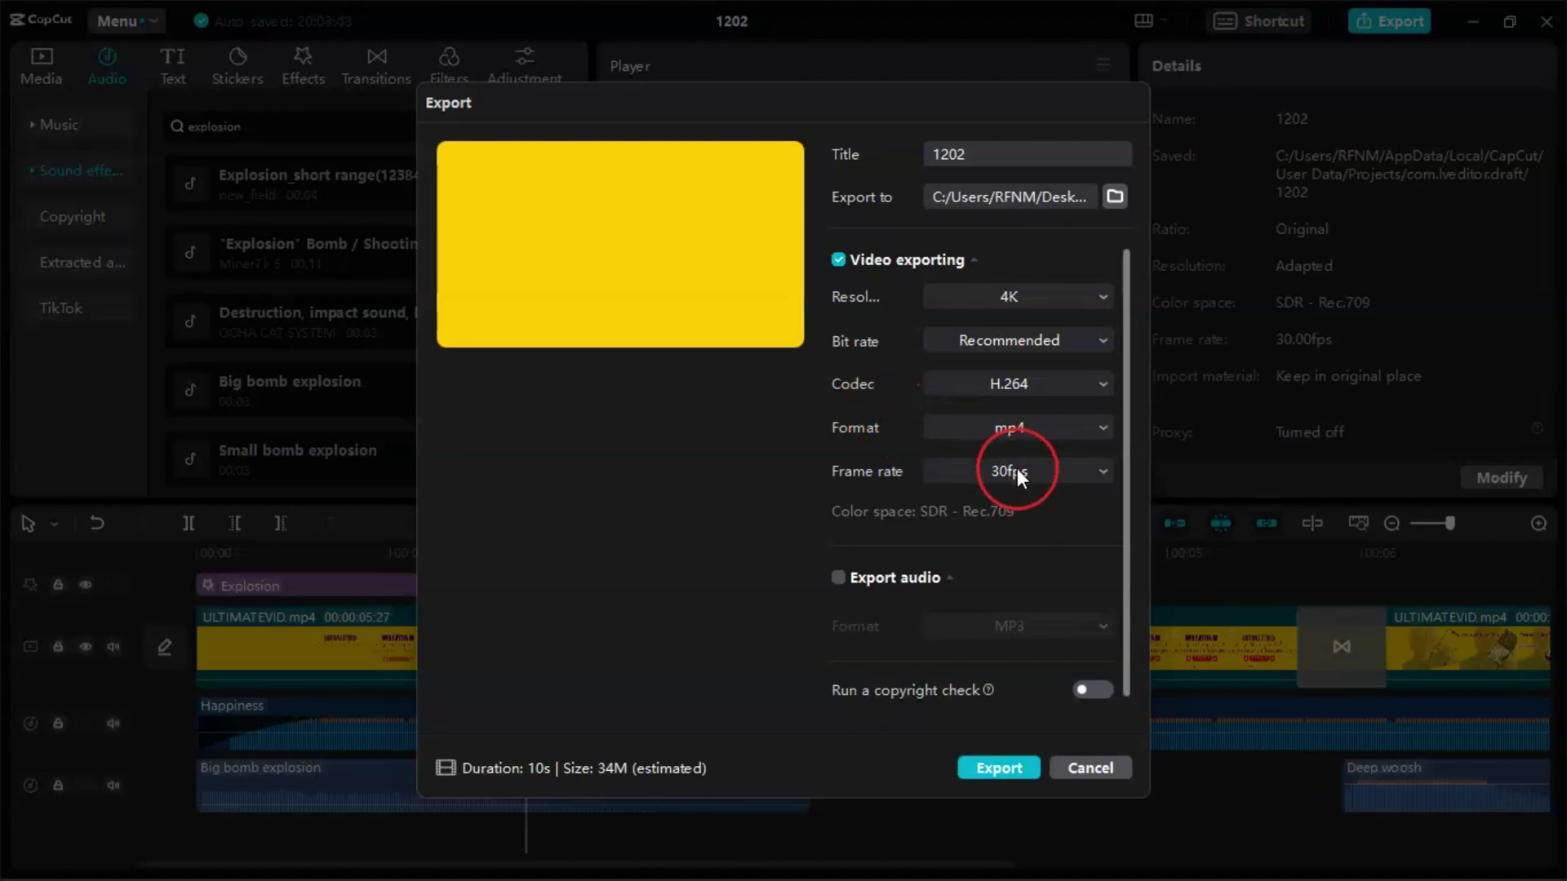
# Step: Export the video with the chosen settings and dismiss the sharing options without sharing it
pyautogui.click(999, 768)
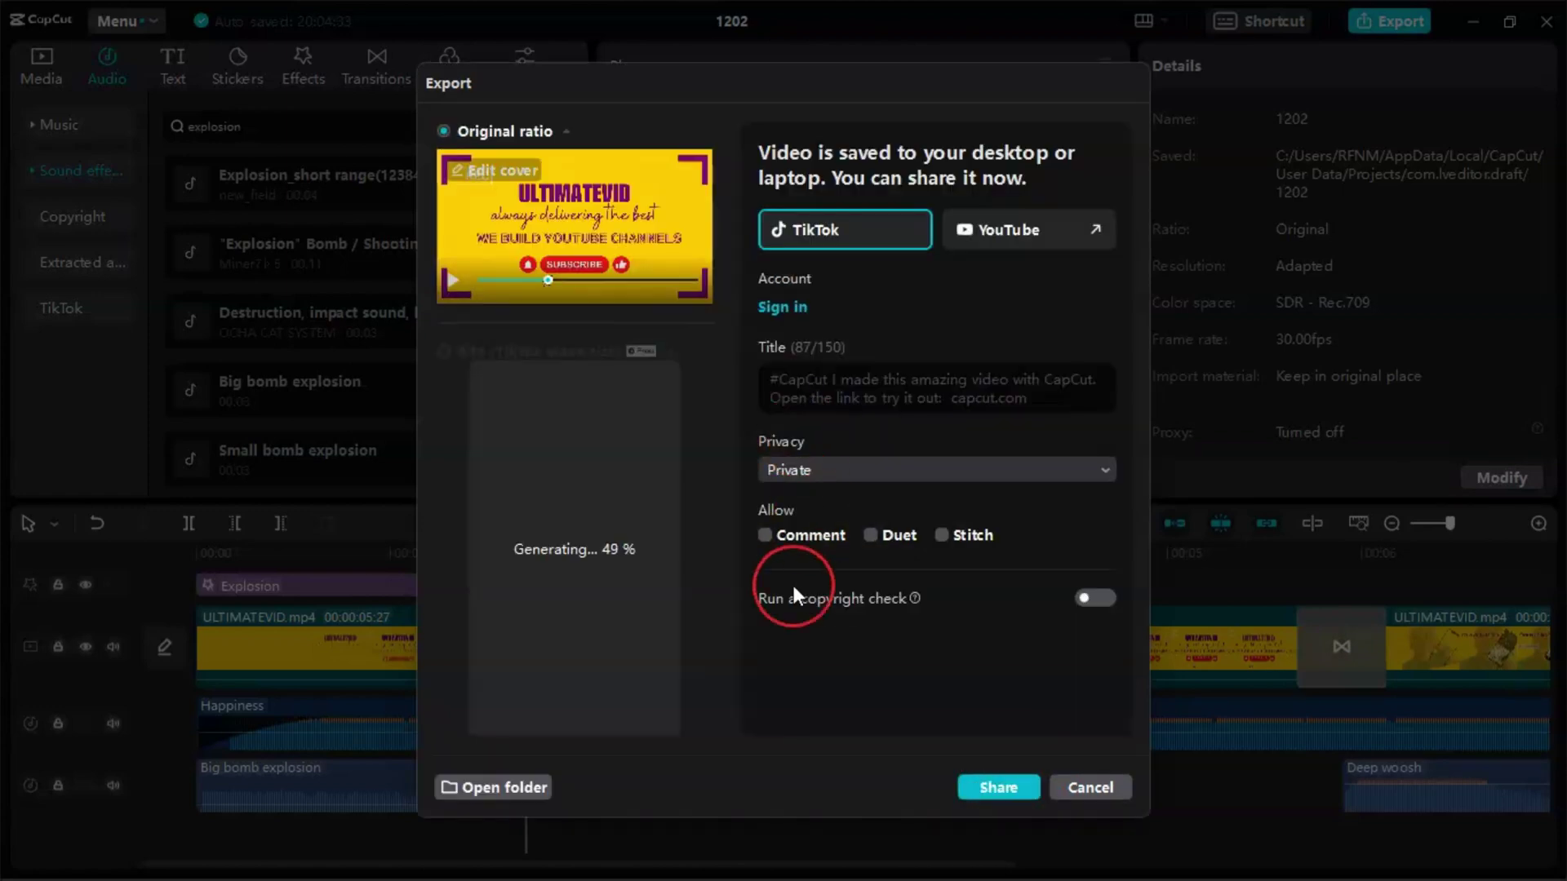
pyautogui.click(1095, 788)
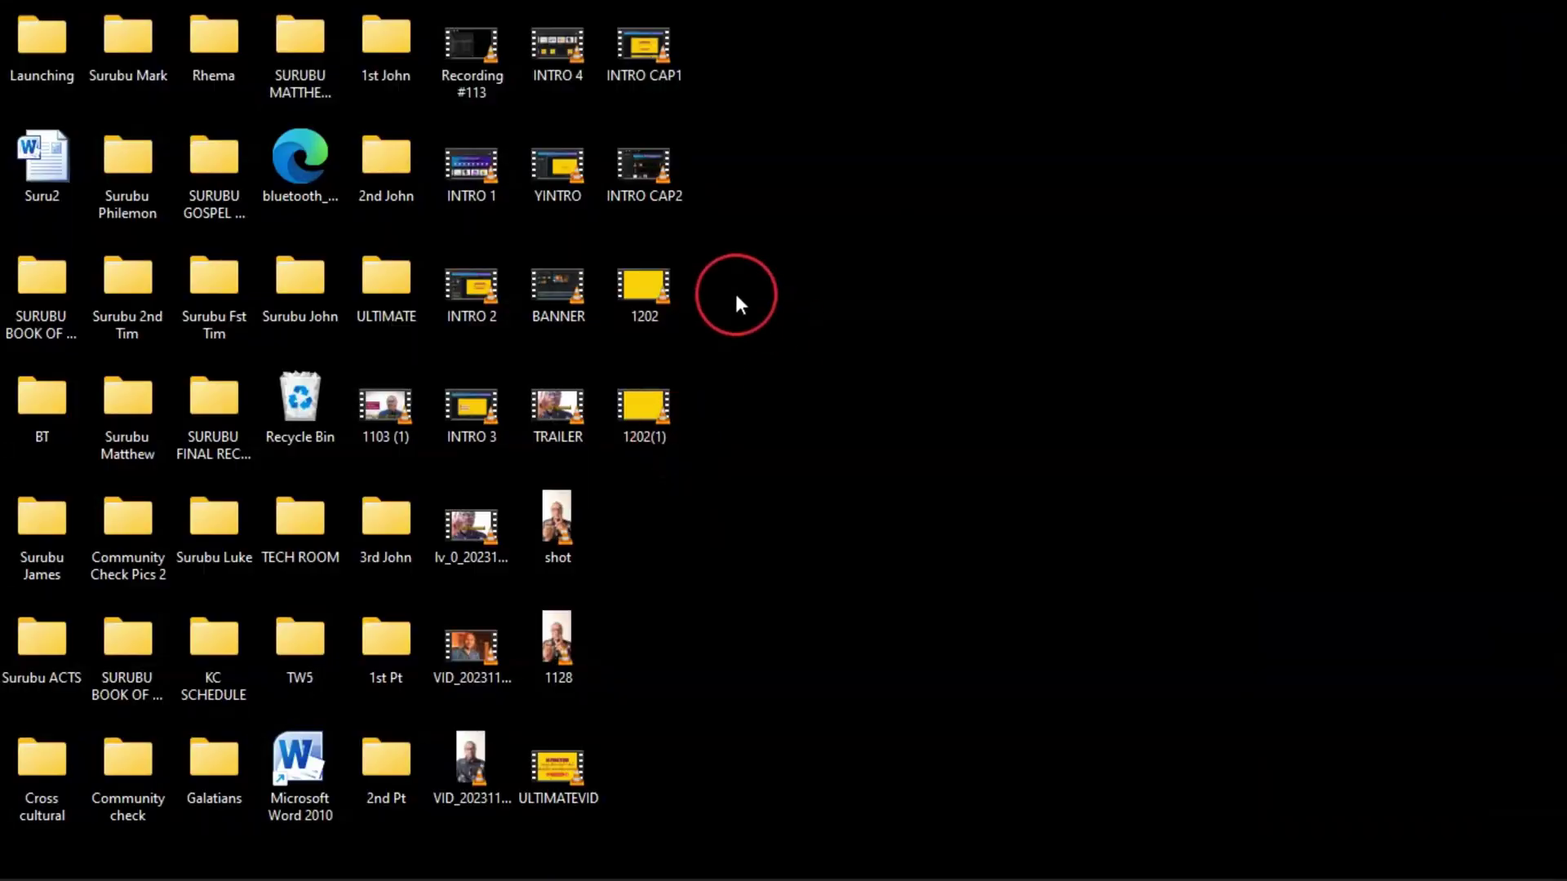
# Step: Play the exported video 1202(1) from the desktop in VLC media player, then minimize the player
pyautogui.doubleClick(641, 404)
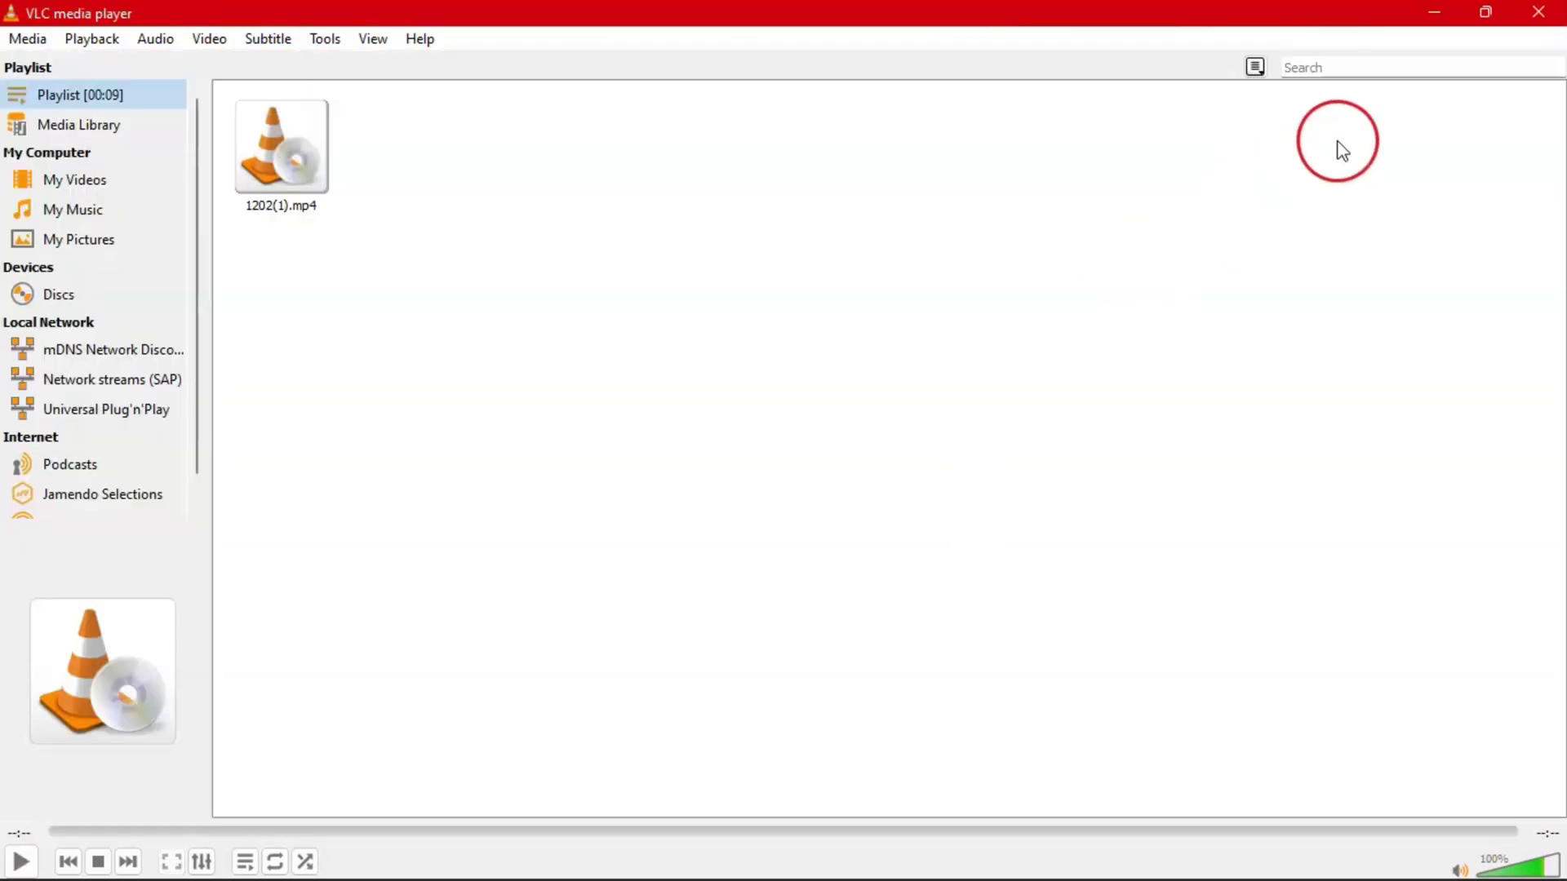
pyautogui.click(1434, 22)
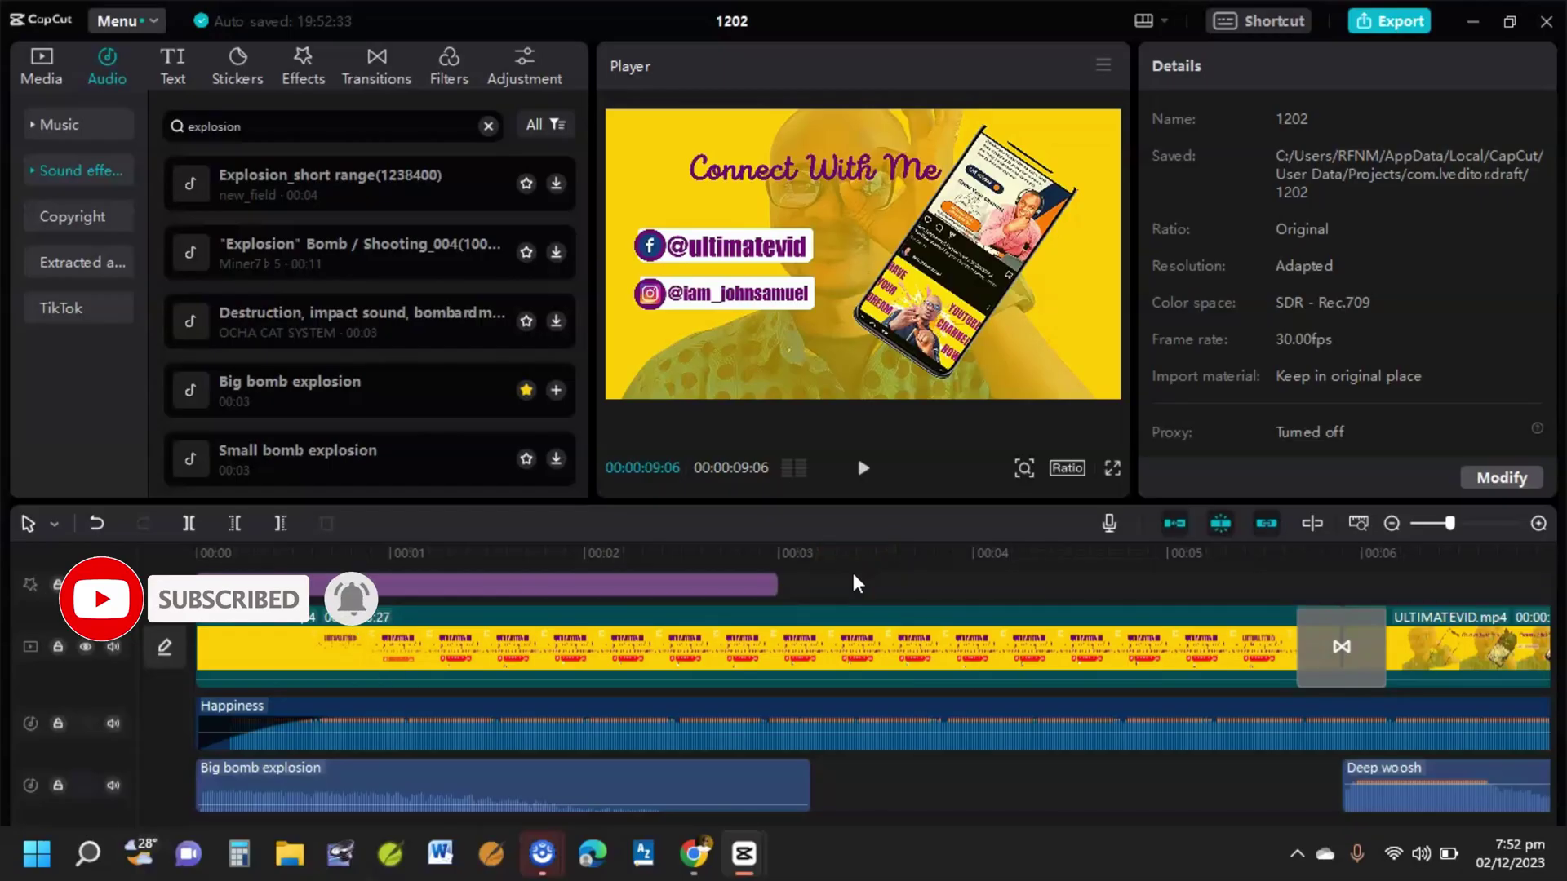
pyautogui.click(852, 583)
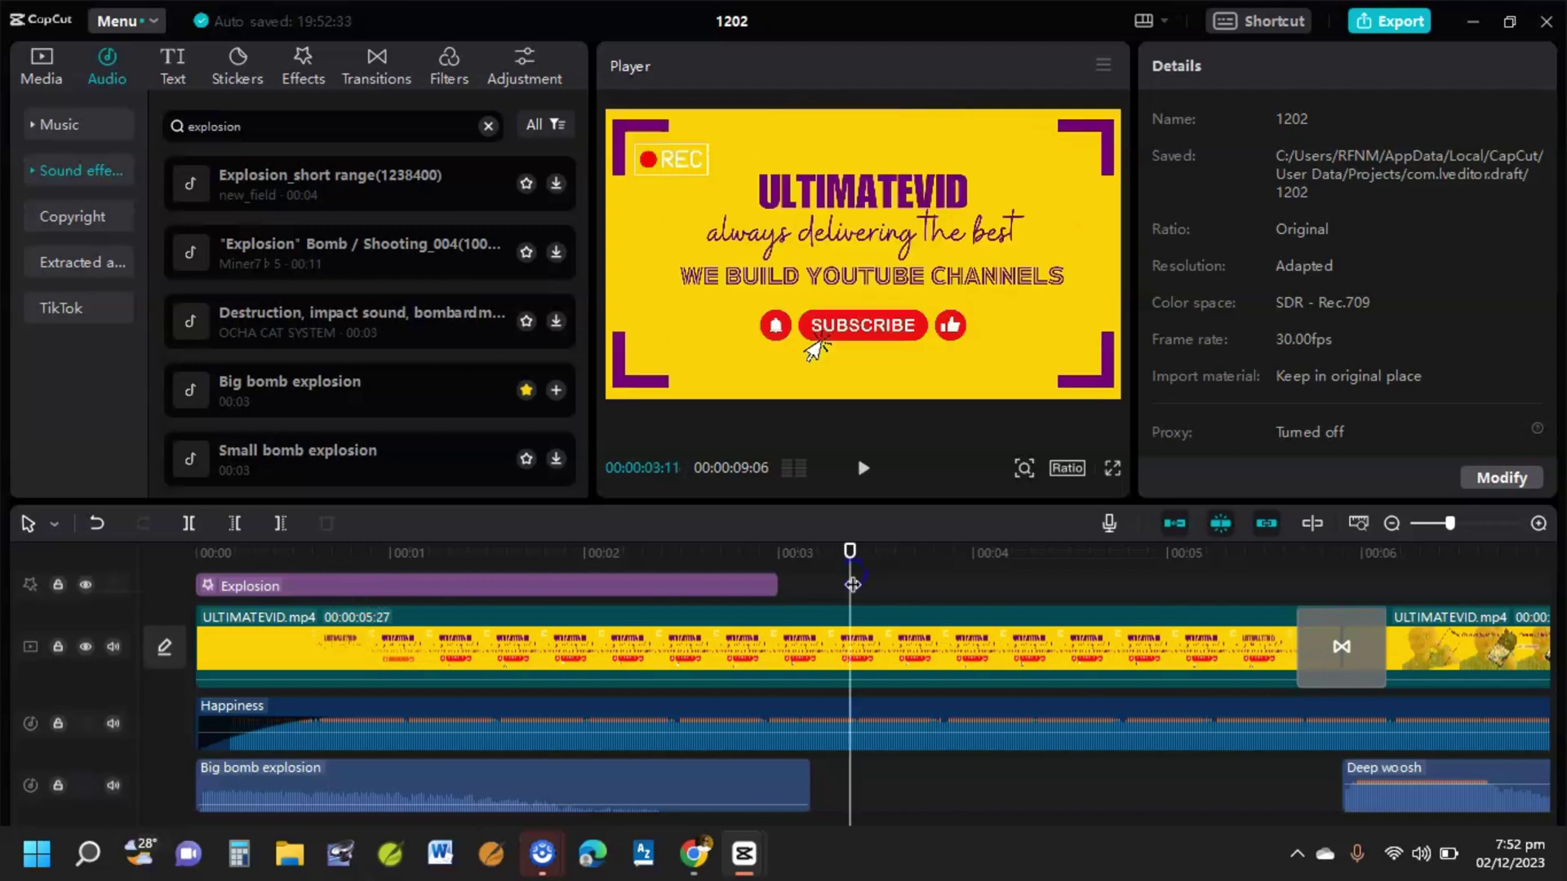